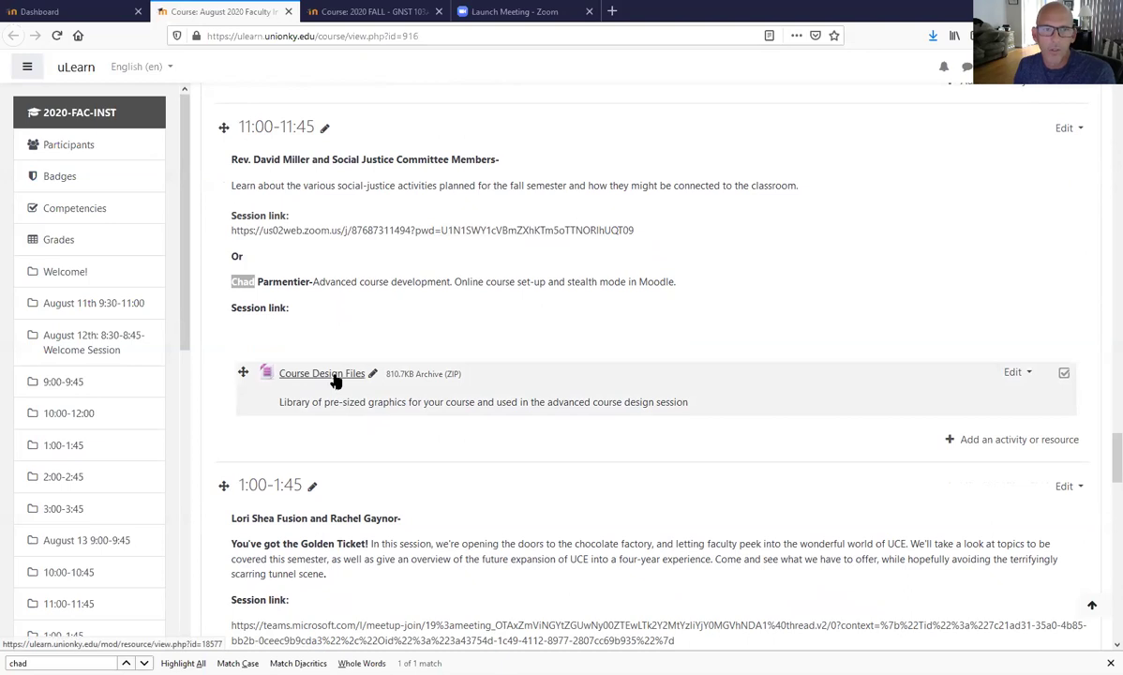
# Save the Course Design Files archive Course-Icons.zip from the 11:00-11:45 section and open the downloaded copy.
pyautogui.click(334, 378)
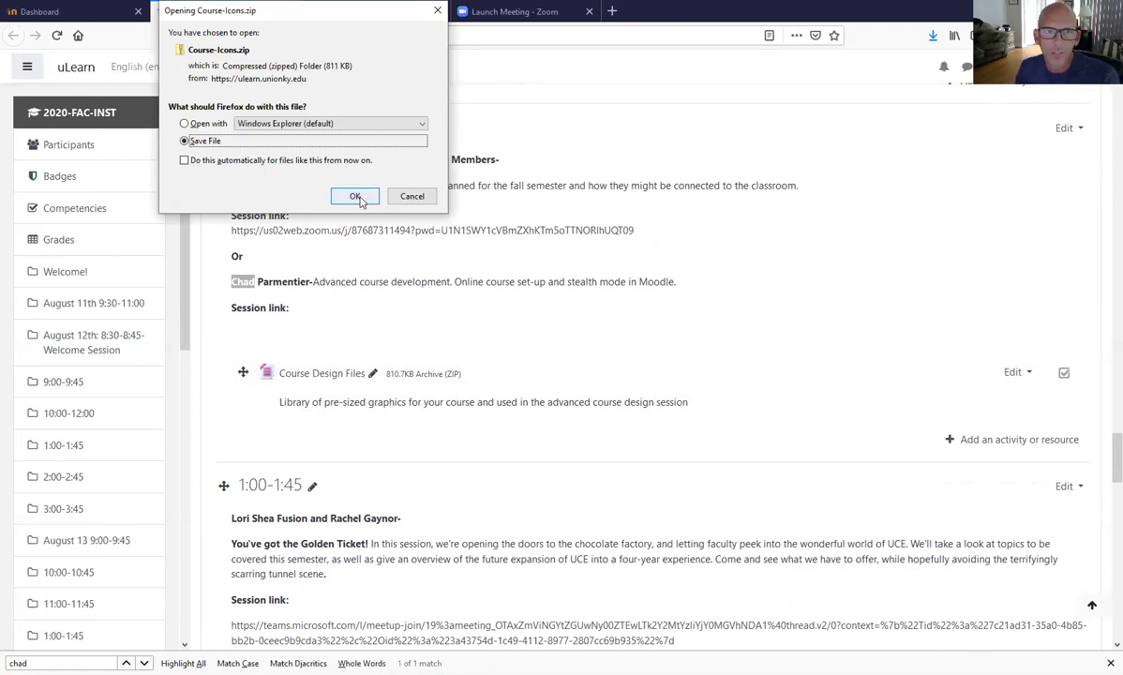
pyautogui.click(364, 198)
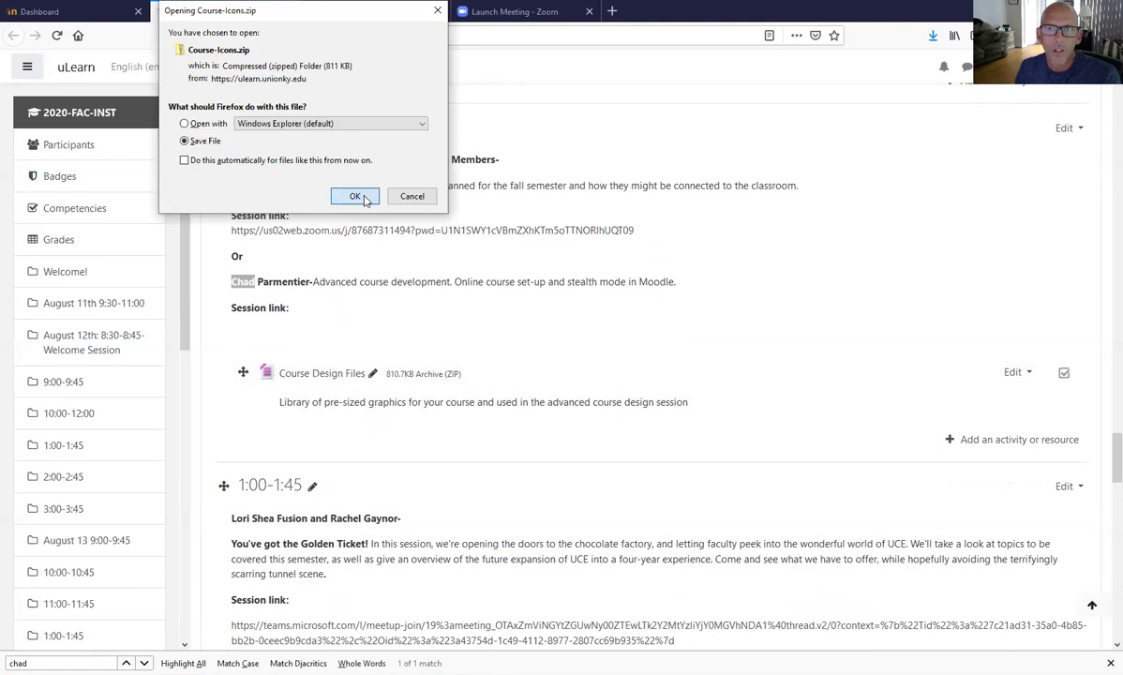
pyautogui.click(933, 37)
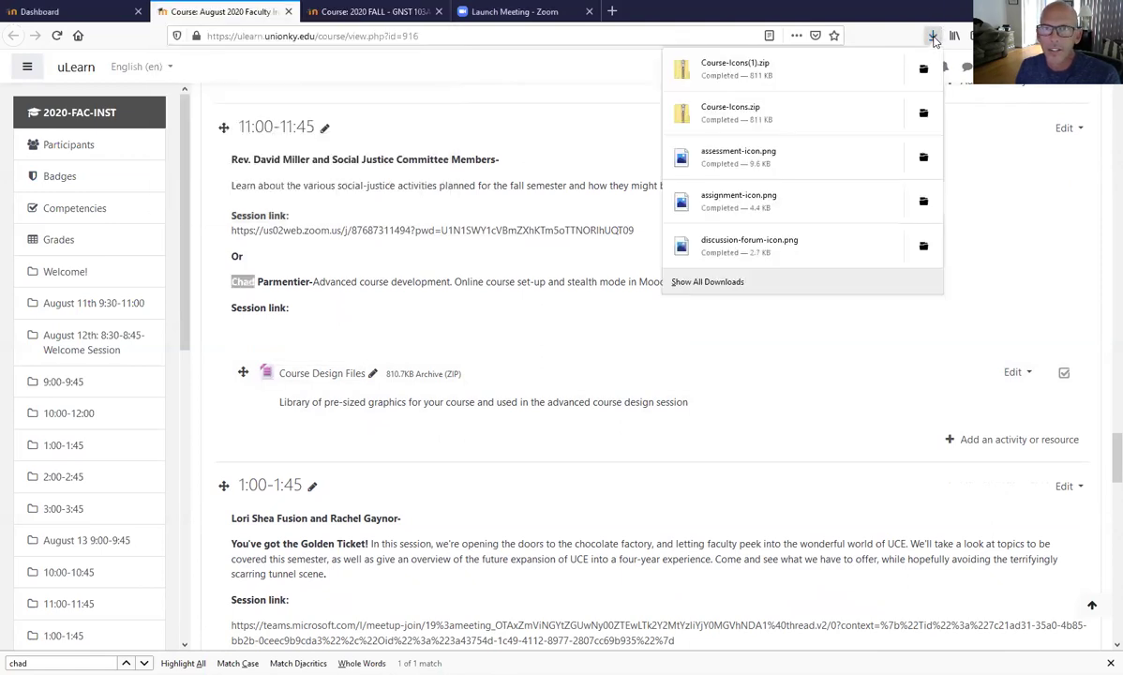
pyautogui.click(814, 85)
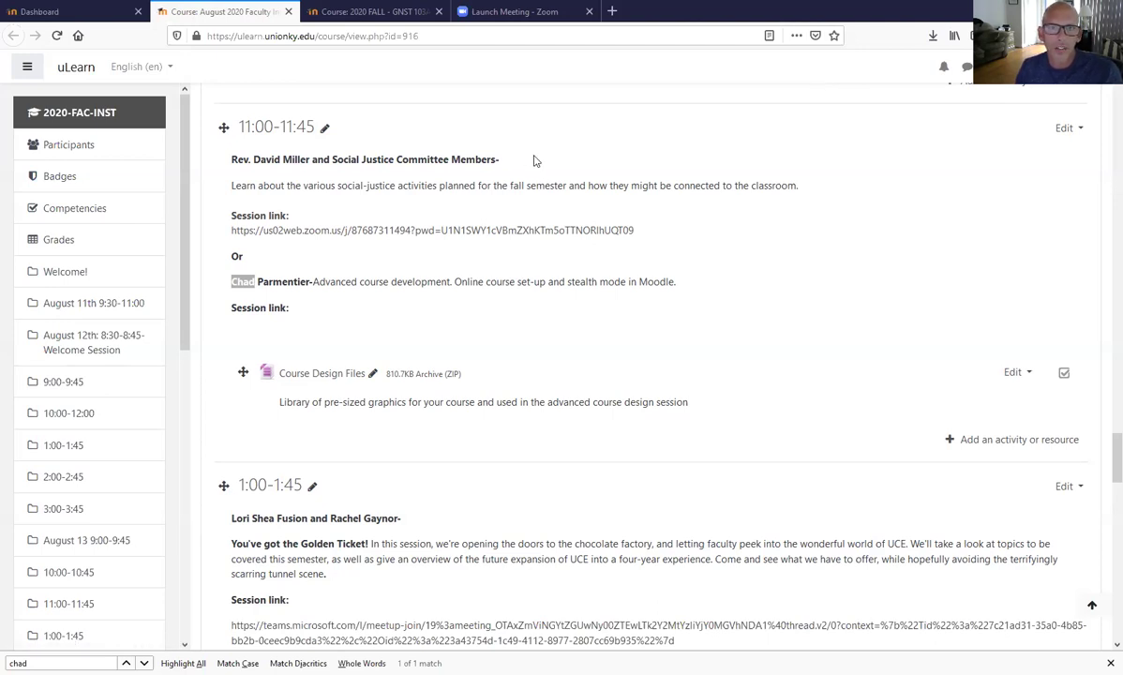
pyautogui.press('Tab')
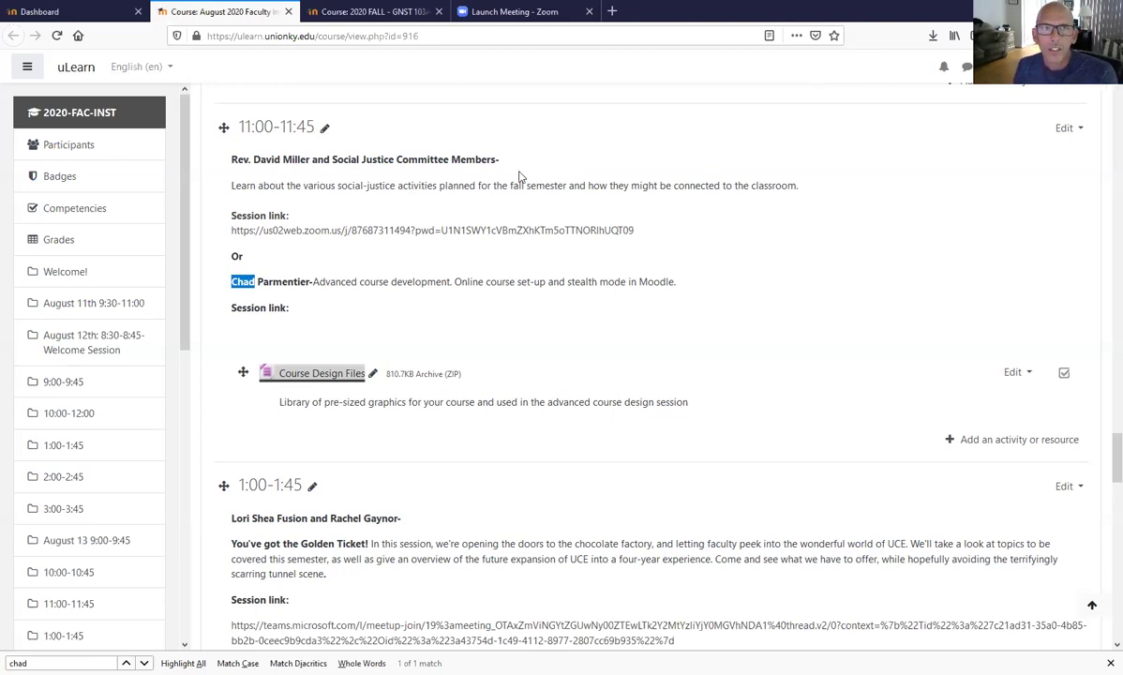
# Add a new Label to the general section of the 2020 FALL GNST 103A course and expand its text editor's formatting tools.
pyautogui.click(370, 14)
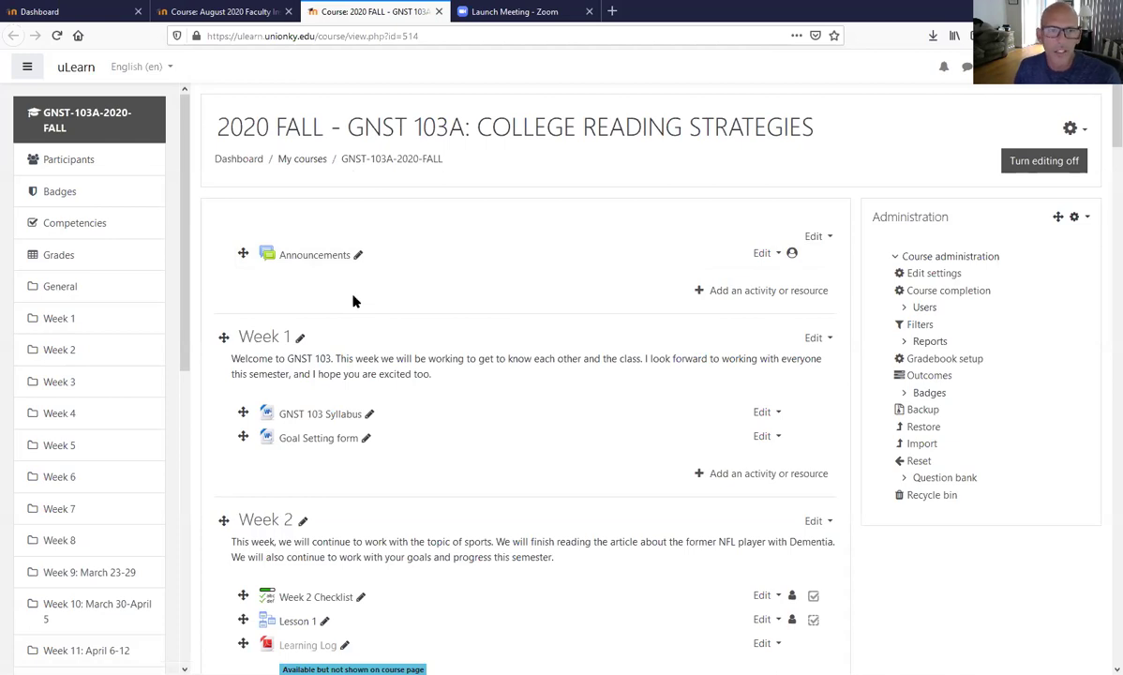
pyautogui.scroll(-3, 353, 298)
pyautogui.scroll(-10, 361, 305)
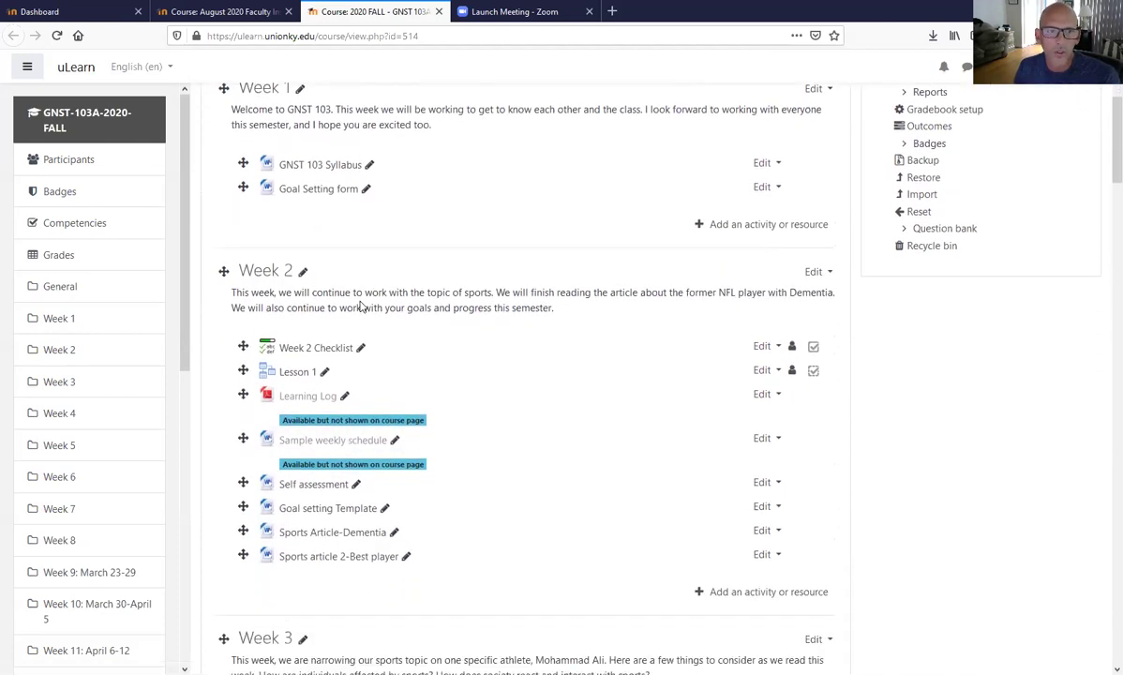
pyautogui.scroll(-3, 361, 307)
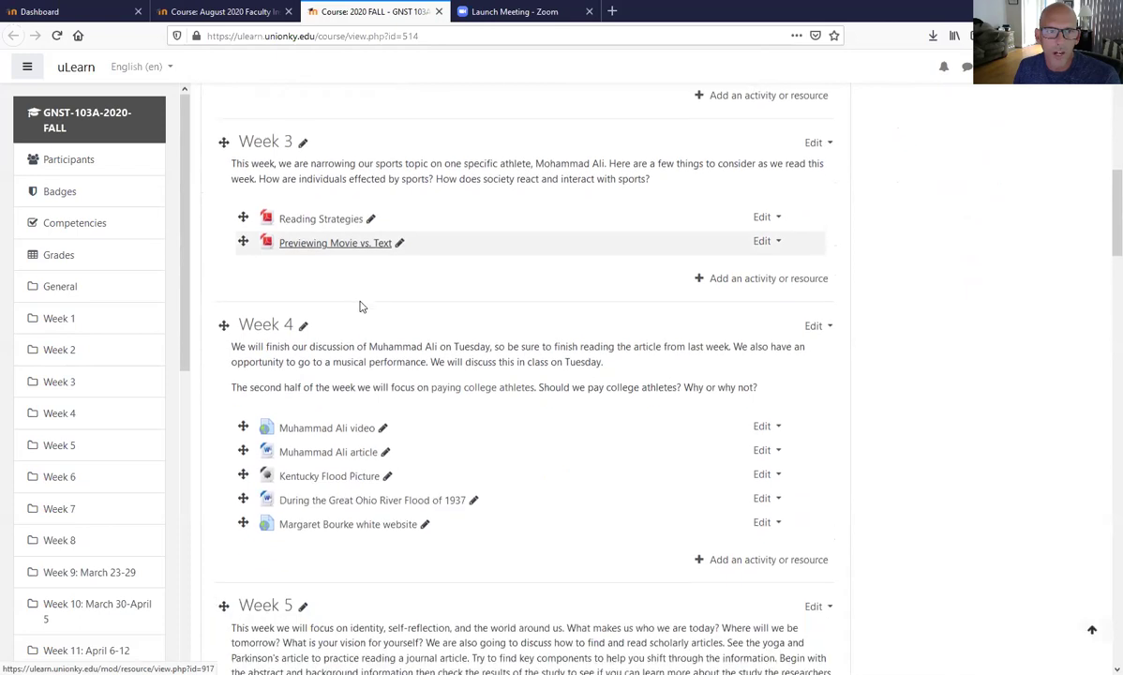
pyautogui.scroll(12, 361, 307)
pyautogui.scroll(6, 361, 307)
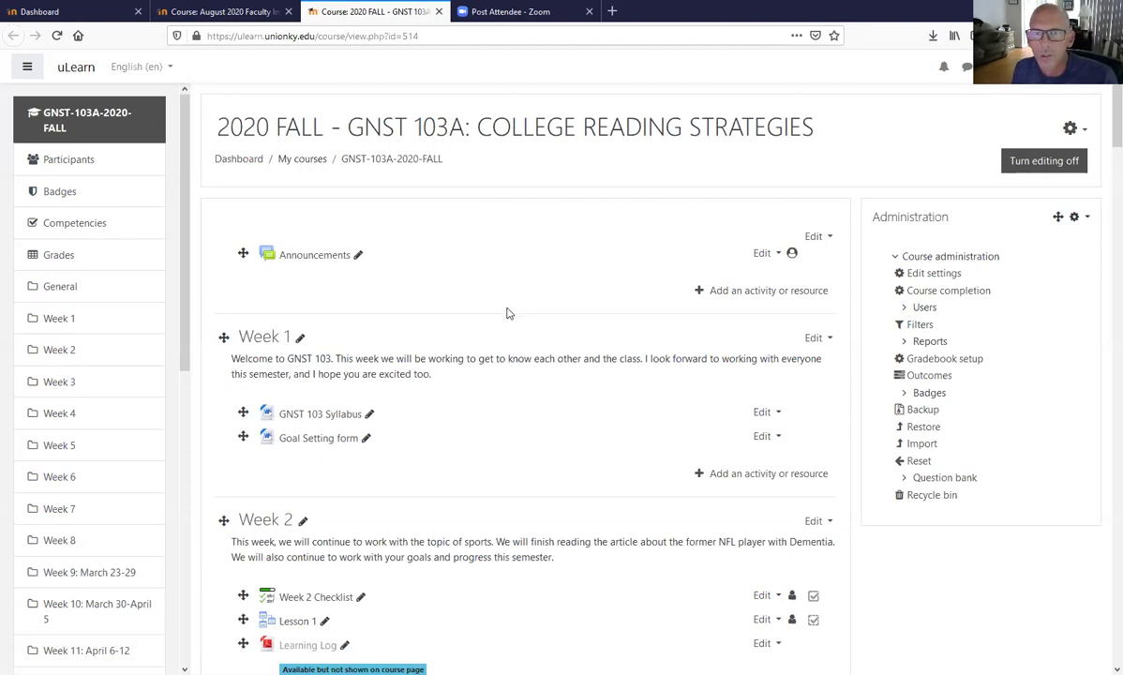
pyautogui.click(718, 292)
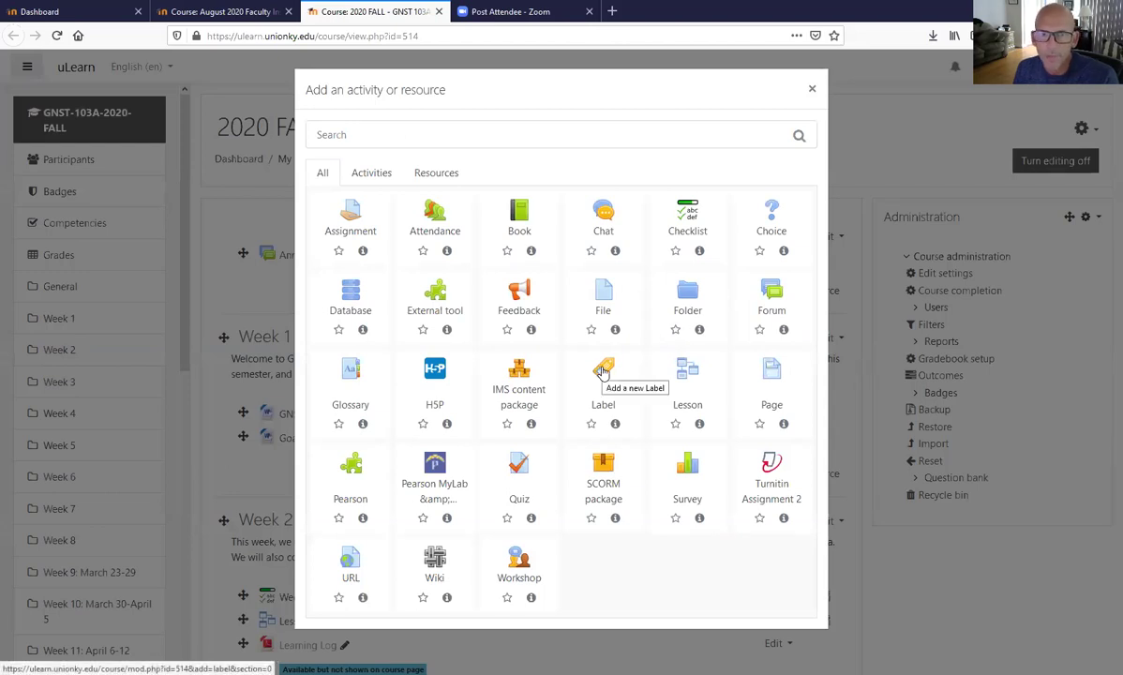
pyautogui.click(602, 370)
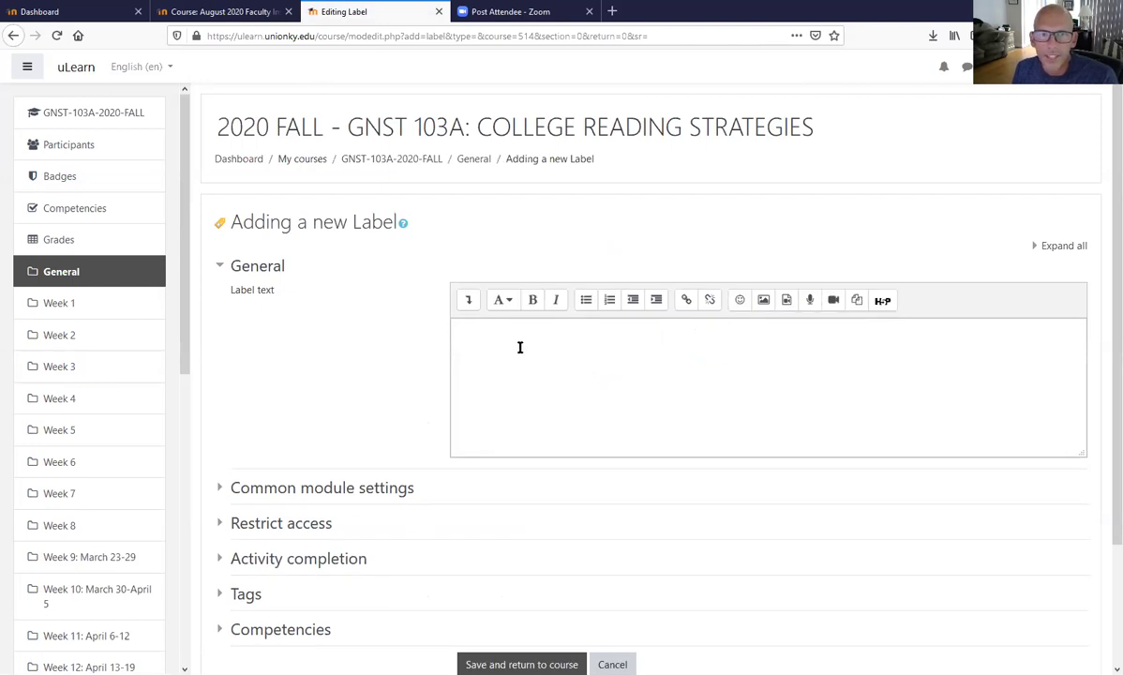
pyautogui.click(467, 300)
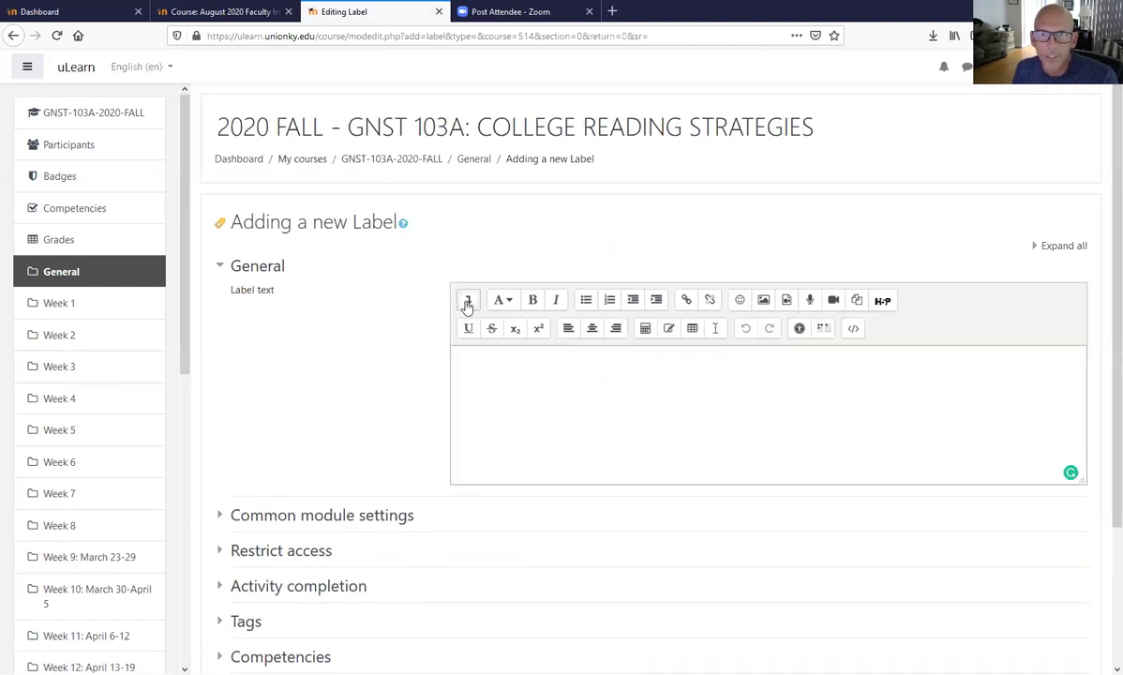
pyautogui.click(691, 330)
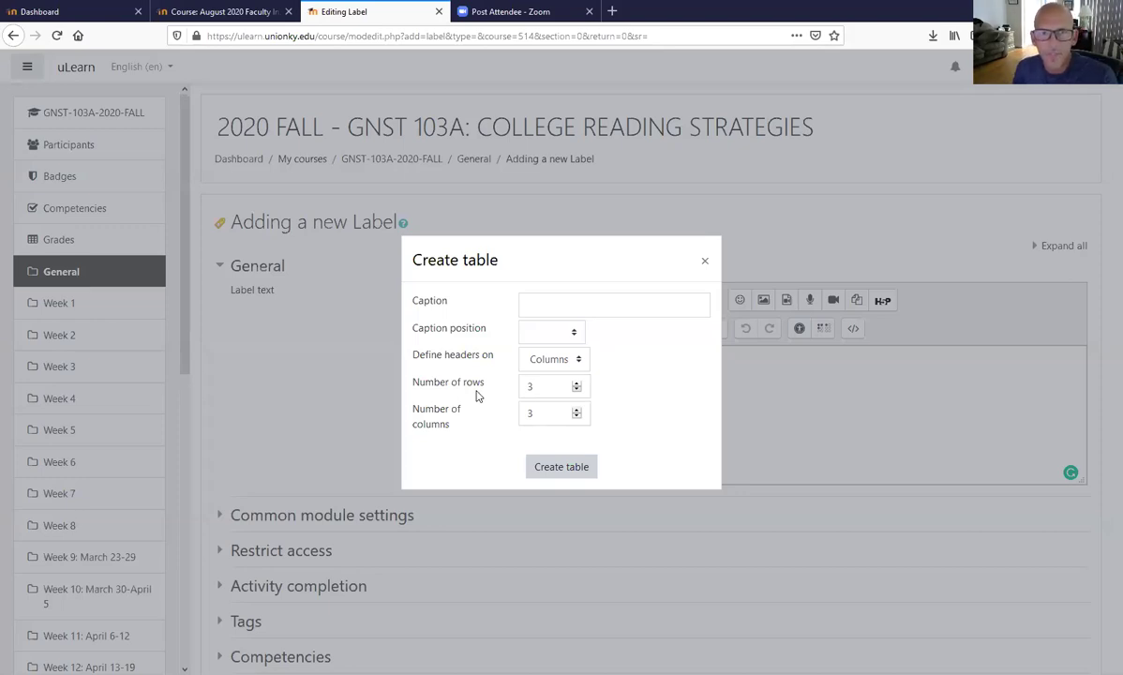
pyautogui.click(576, 382)
pyautogui.click(576, 390)
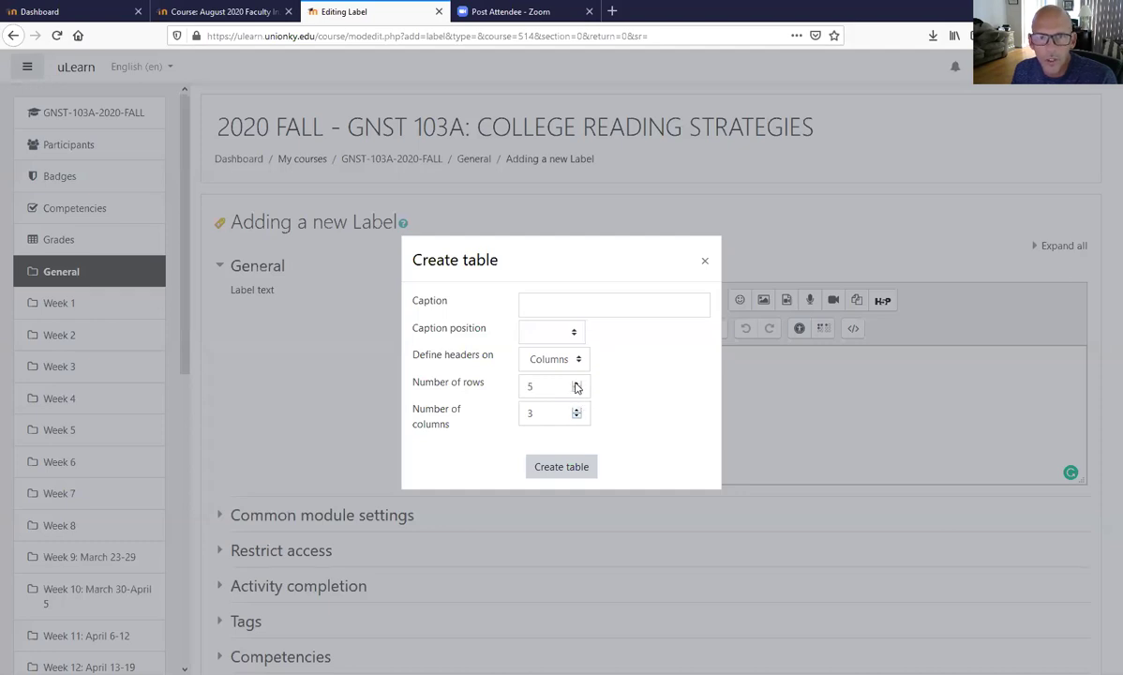
pyautogui.click(576, 390)
pyautogui.click(576, 390)
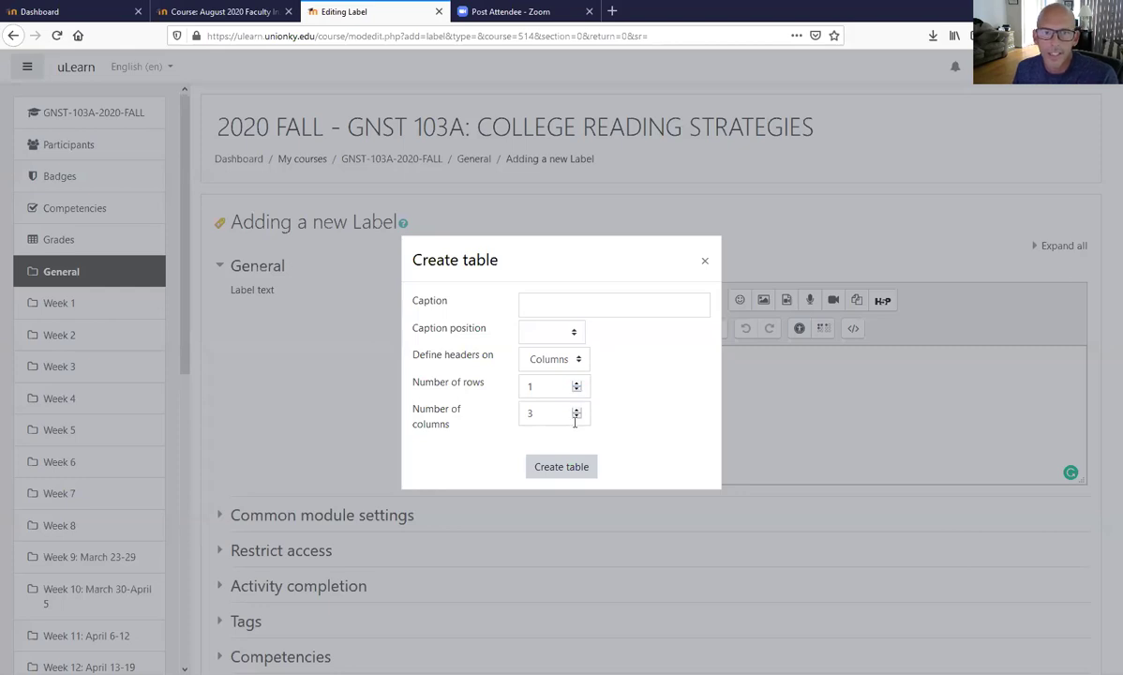
pyautogui.click(577, 364)
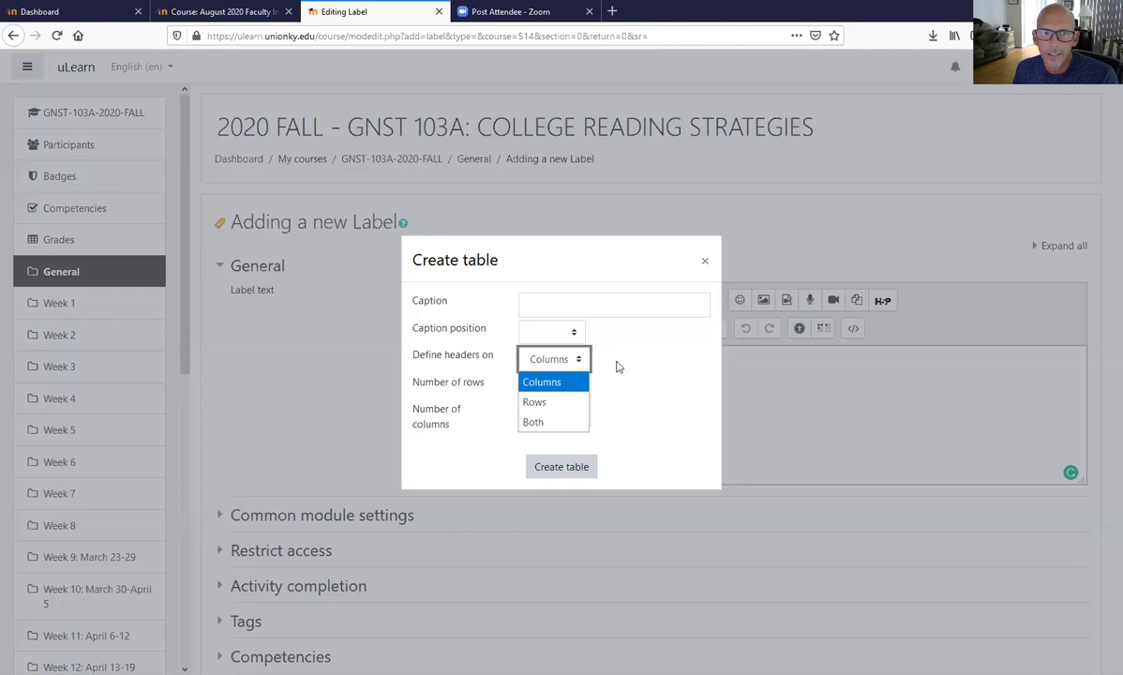
pyautogui.click(617, 367)
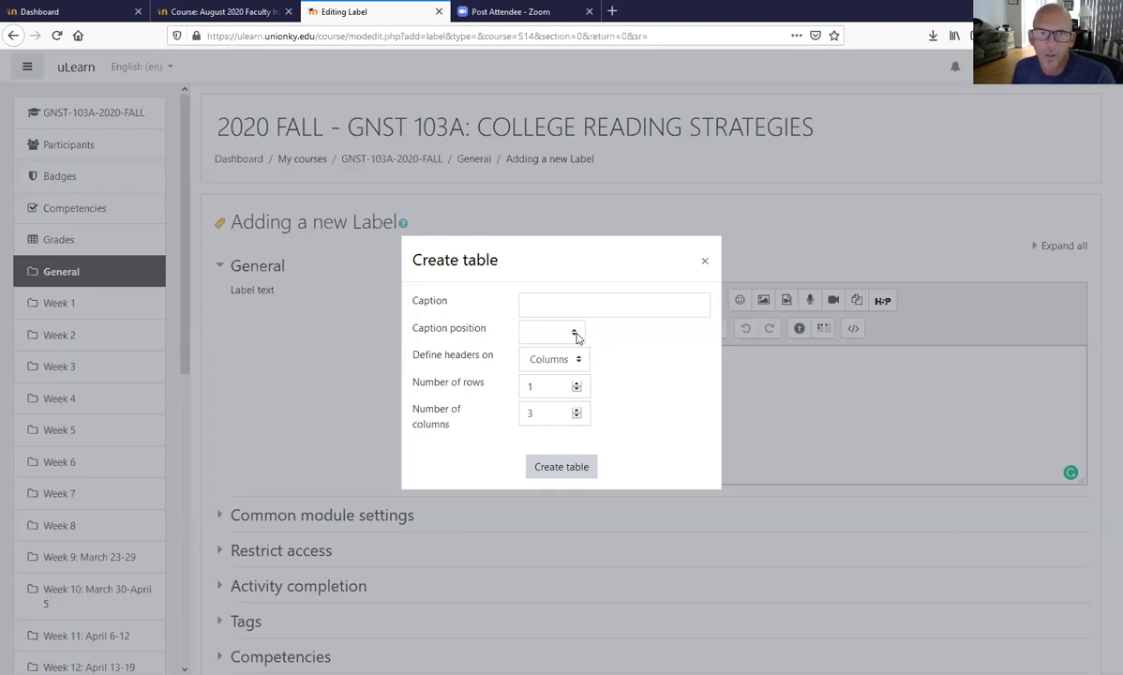
pyautogui.click(557, 466)
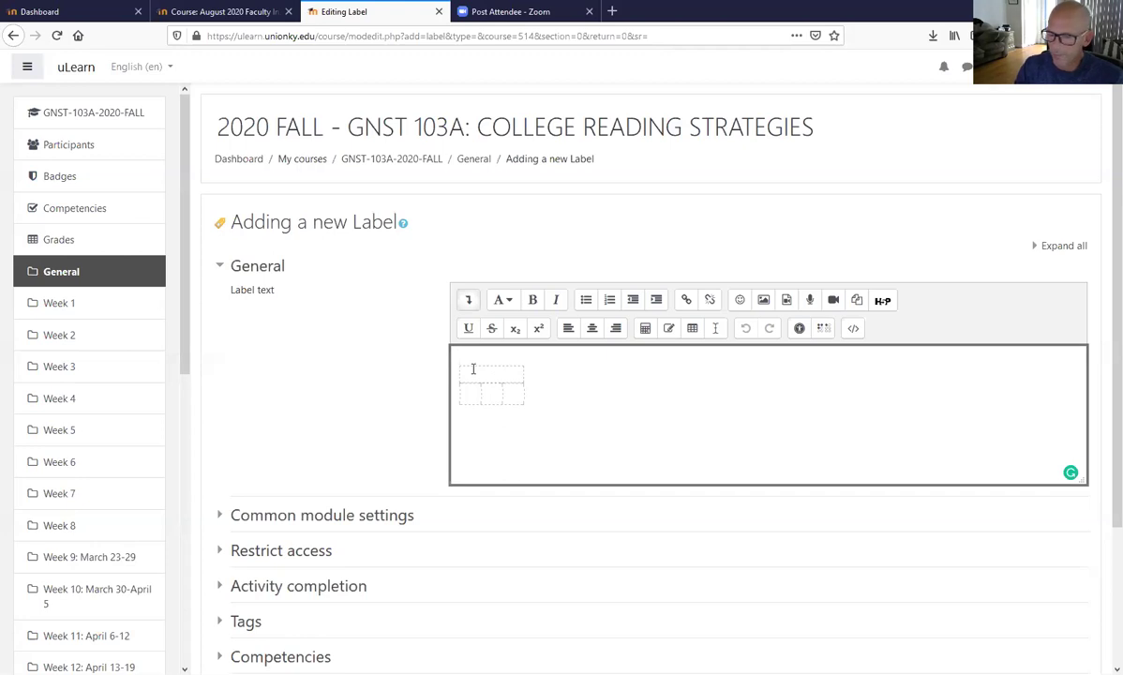
pyautogui.press('Delete')
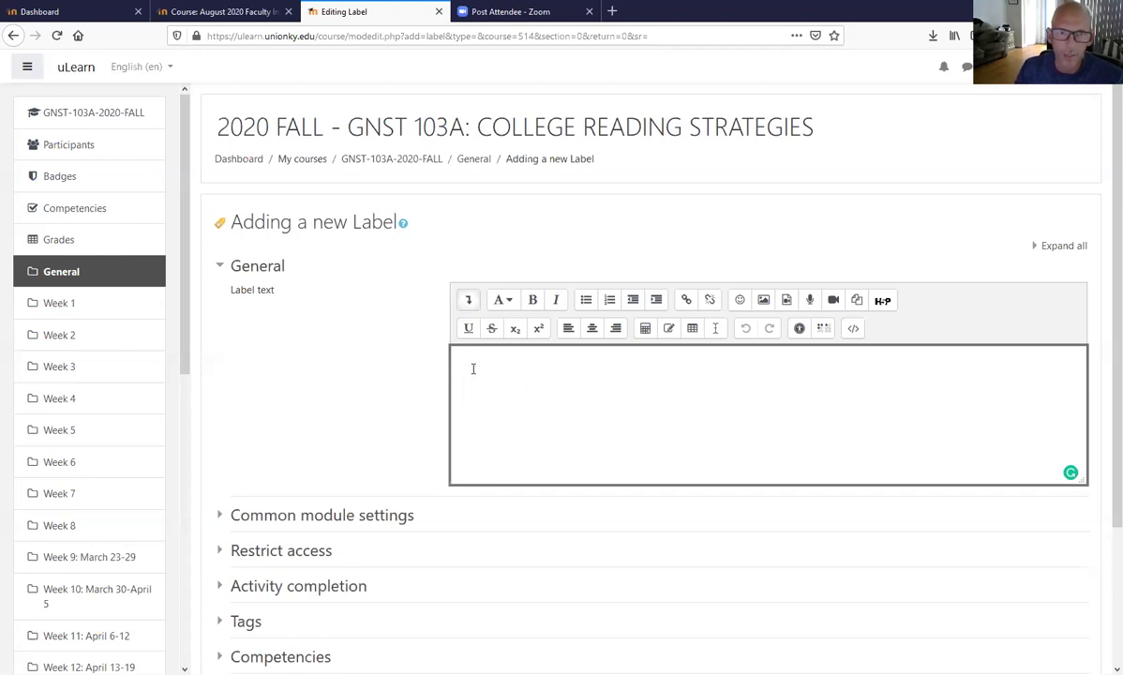
# Insert a table with 1 row and 3 columns in the label text, with headers defined on columns.
pyautogui.click(691, 327)
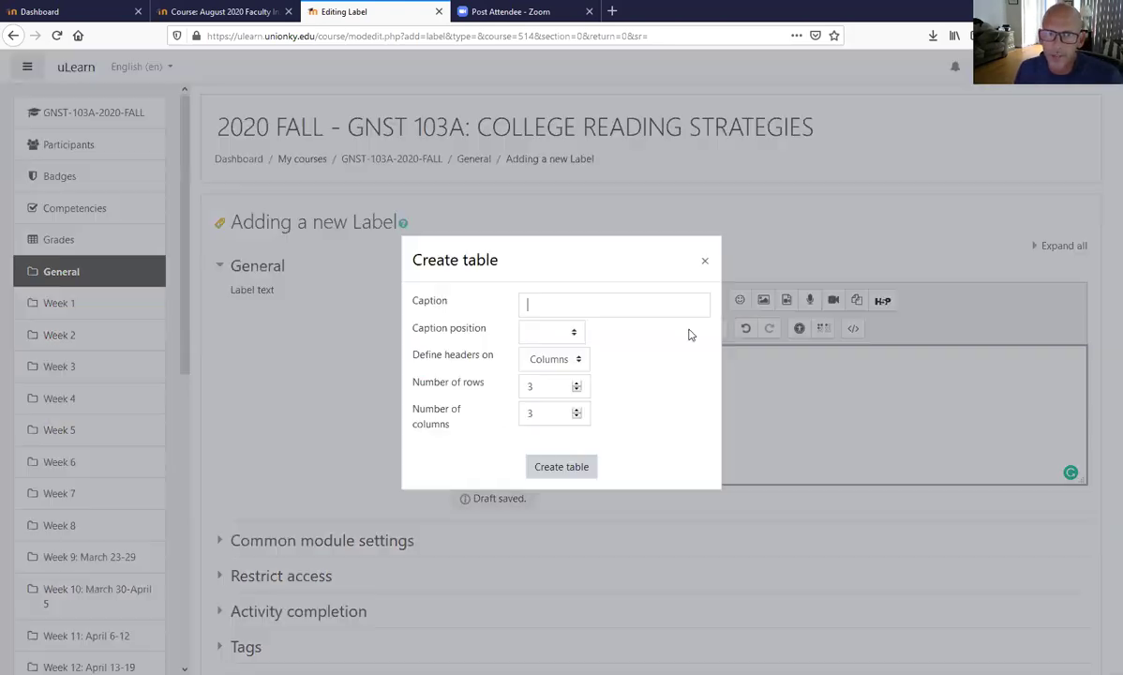
pyautogui.click(576, 390)
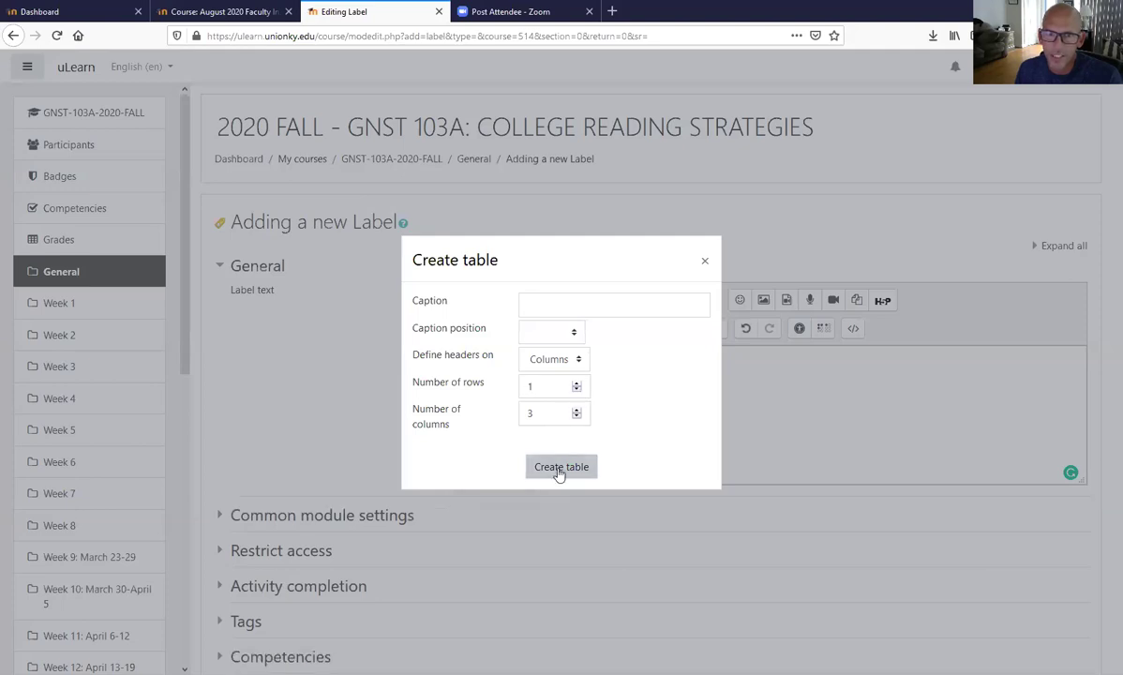
pyautogui.click(562, 469)
# Start an image upload for the first cell below the table header and show the Main-Course-Icons folder's files as medium icons.
pyautogui.click(470, 395)
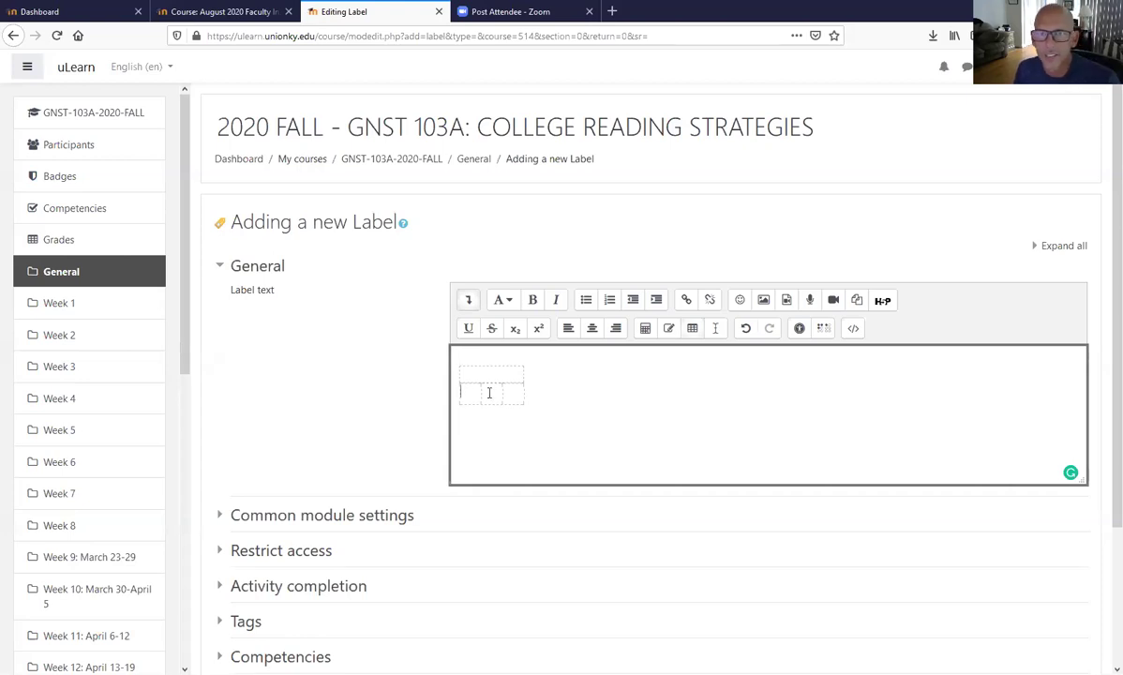
pyautogui.click(763, 301)
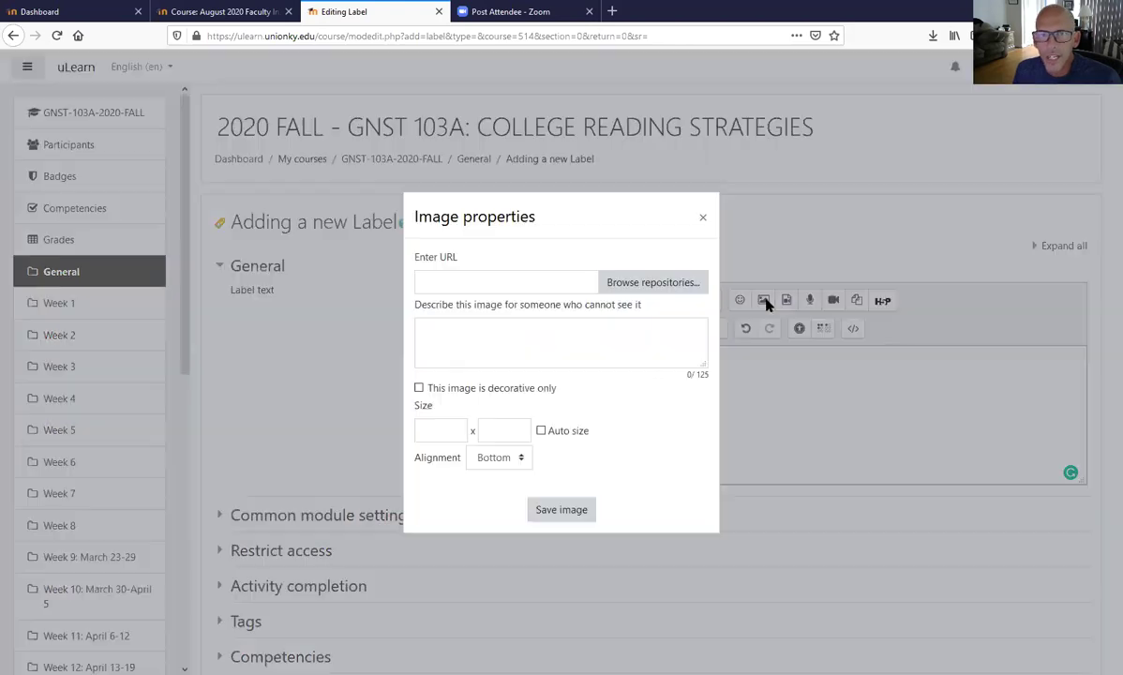
pyautogui.click(638, 281)
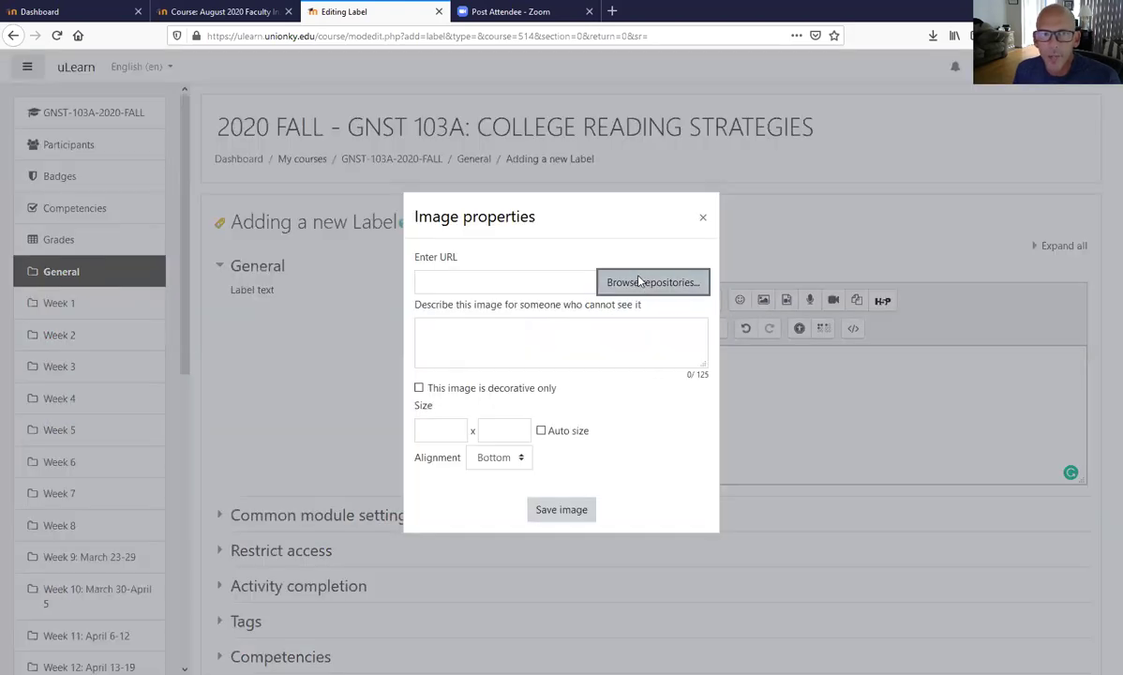
pyautogui.click(459, 314)
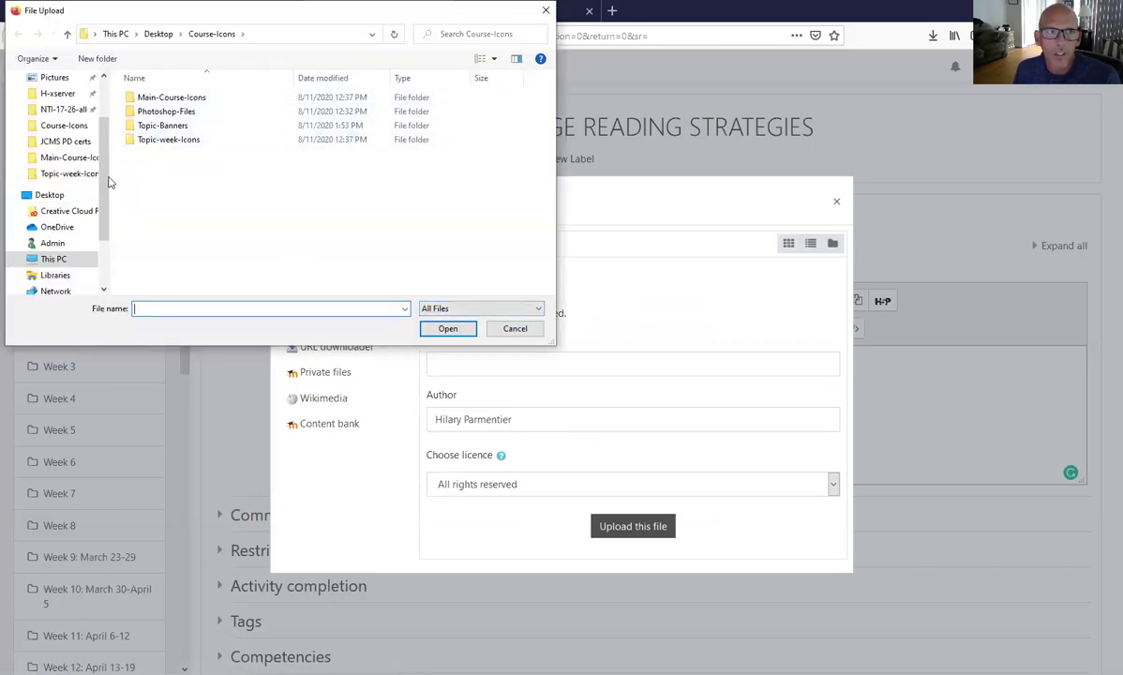
pyautogui.scroll(-1, 108, 183)
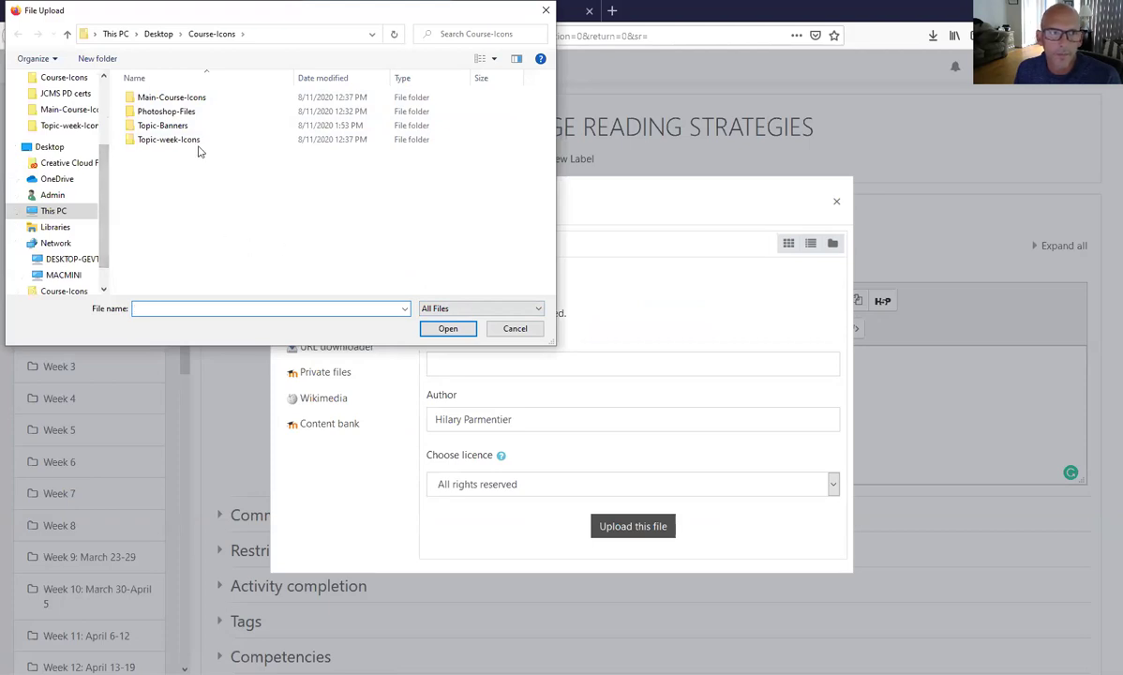
pyautogui.doubleClick(169, 98)
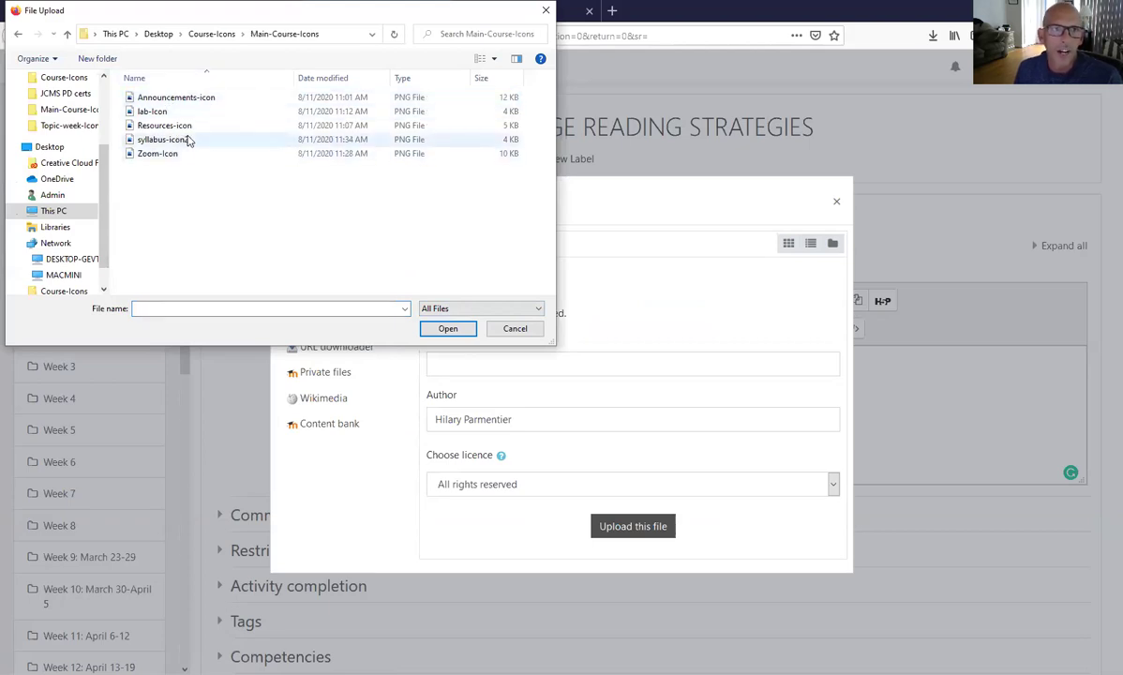
pyautogui.click(493, 60)
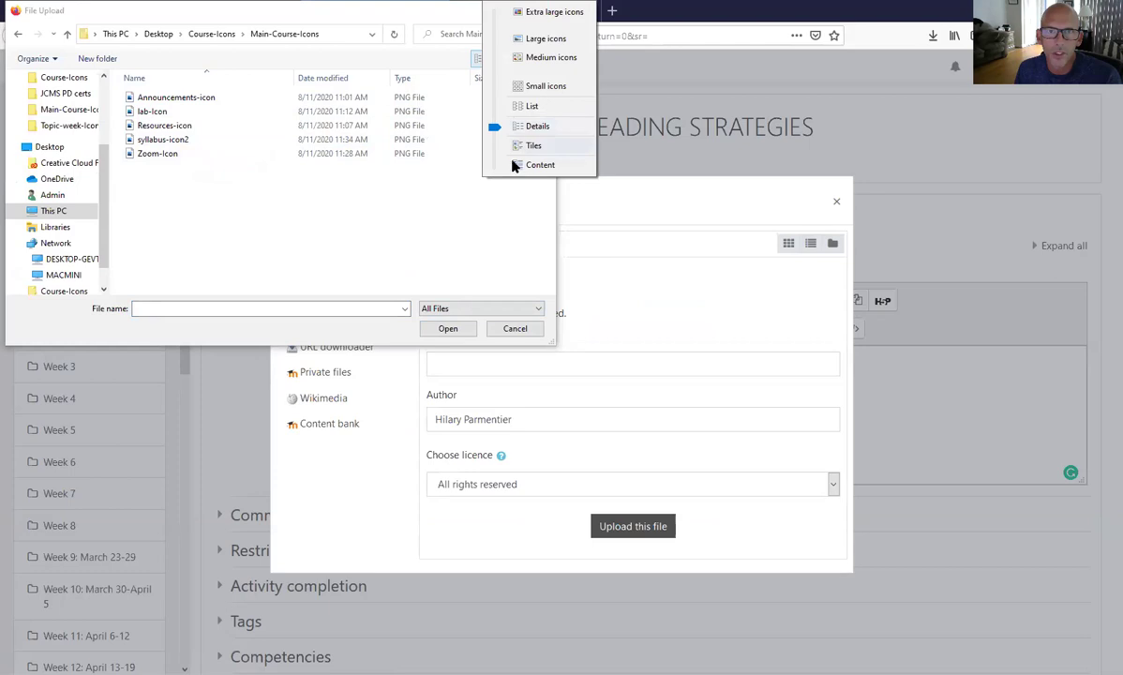
pyautogui.click(547, 57)
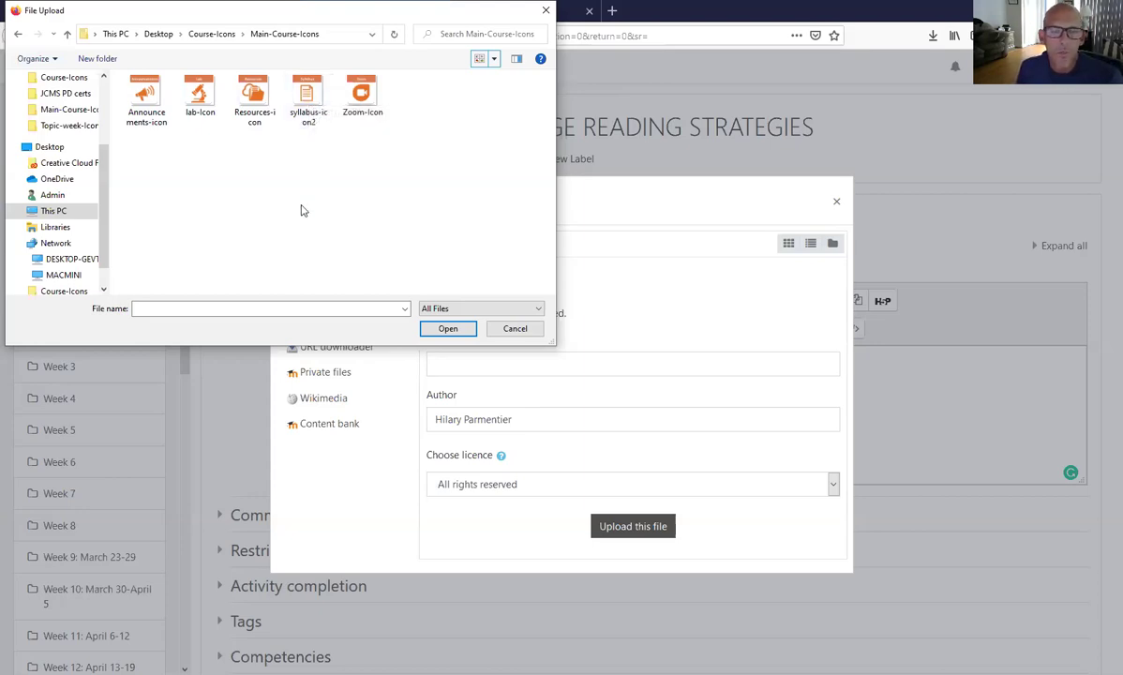
# Choose Announcements-icon.png from the folder and upload it as the cell's image.
pyautogui.click(145, 102)
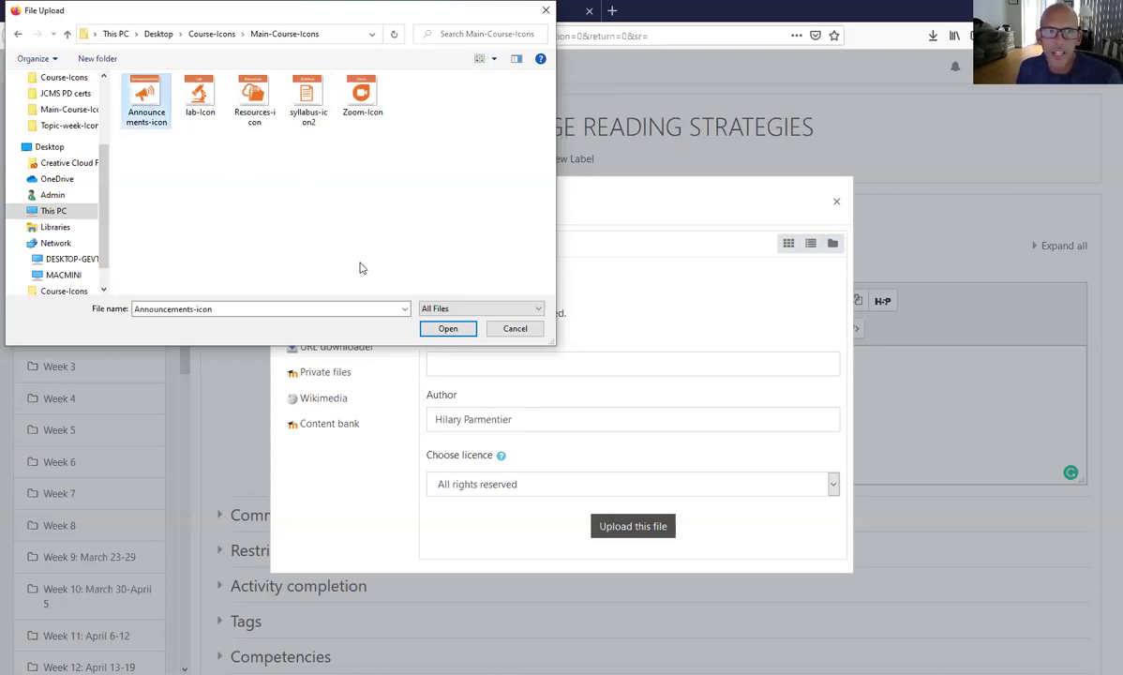
pyautogui.click(450, 329)
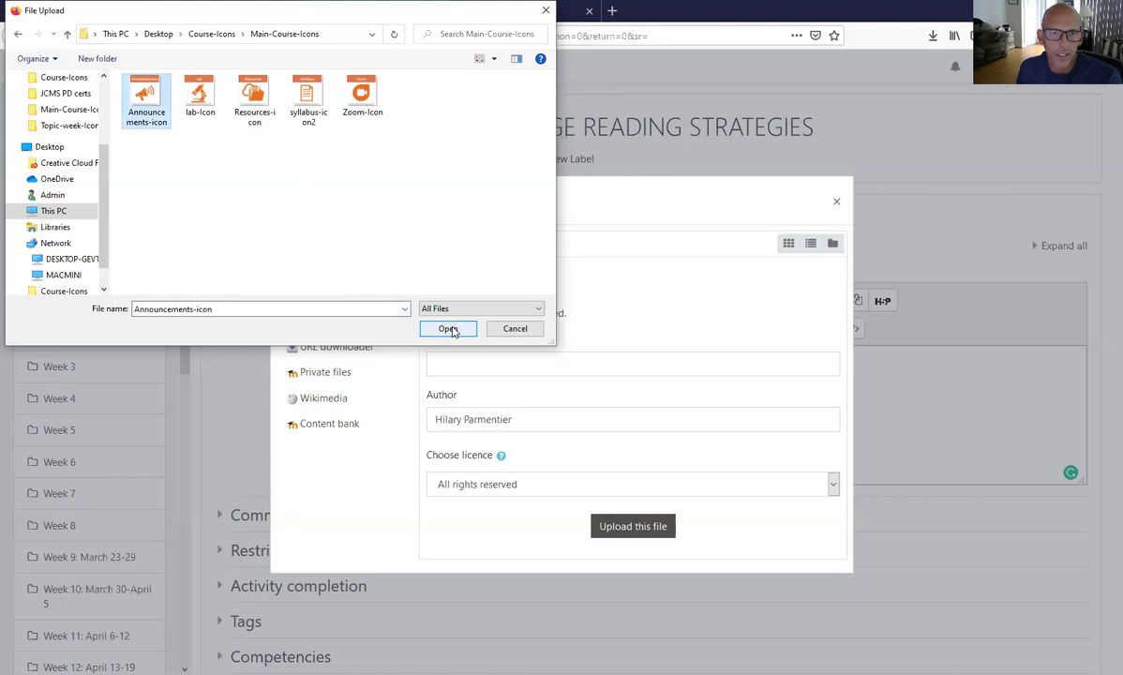
pyautogui.click(451, 330)
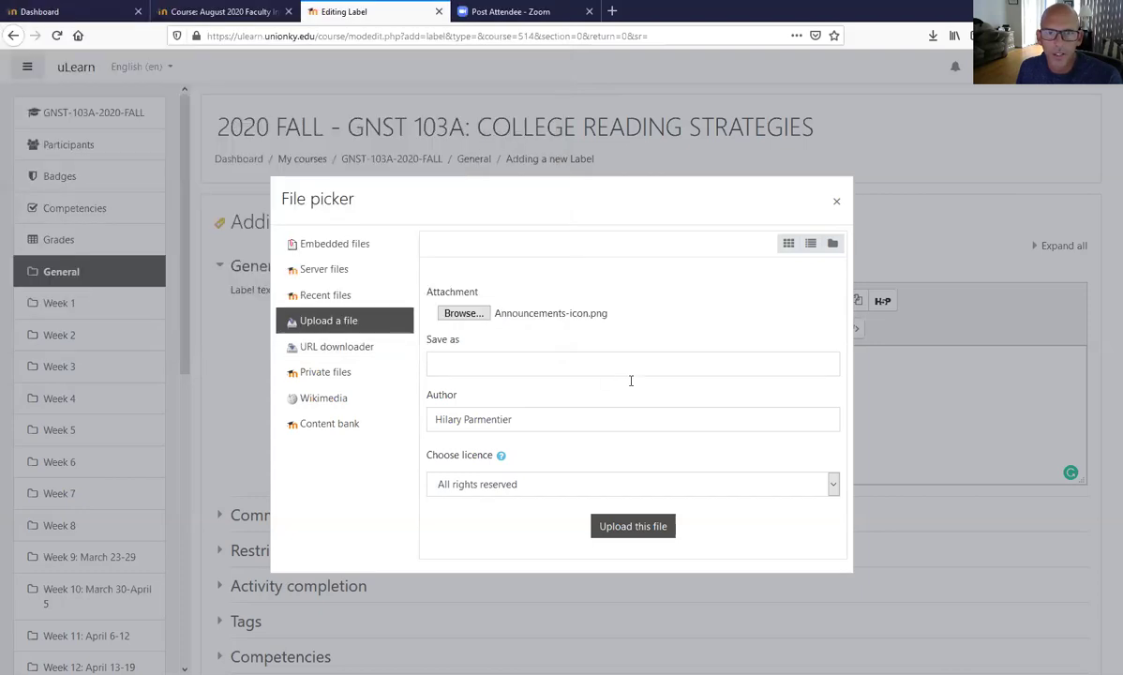
pyautogui.click(615, 527)
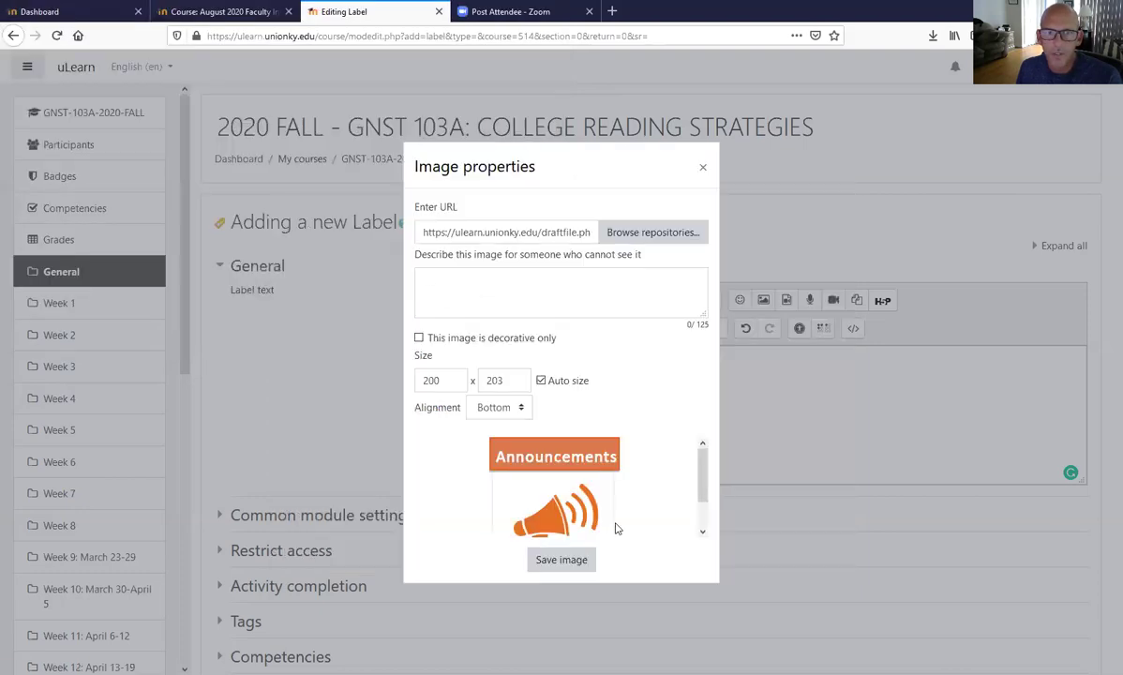
# Describe the Announcements image as "Announcements", set its width to 150 with auto size, align it to Top and save it.
pyautogui.click(431, 292)
pyautogui.write('Announcements')
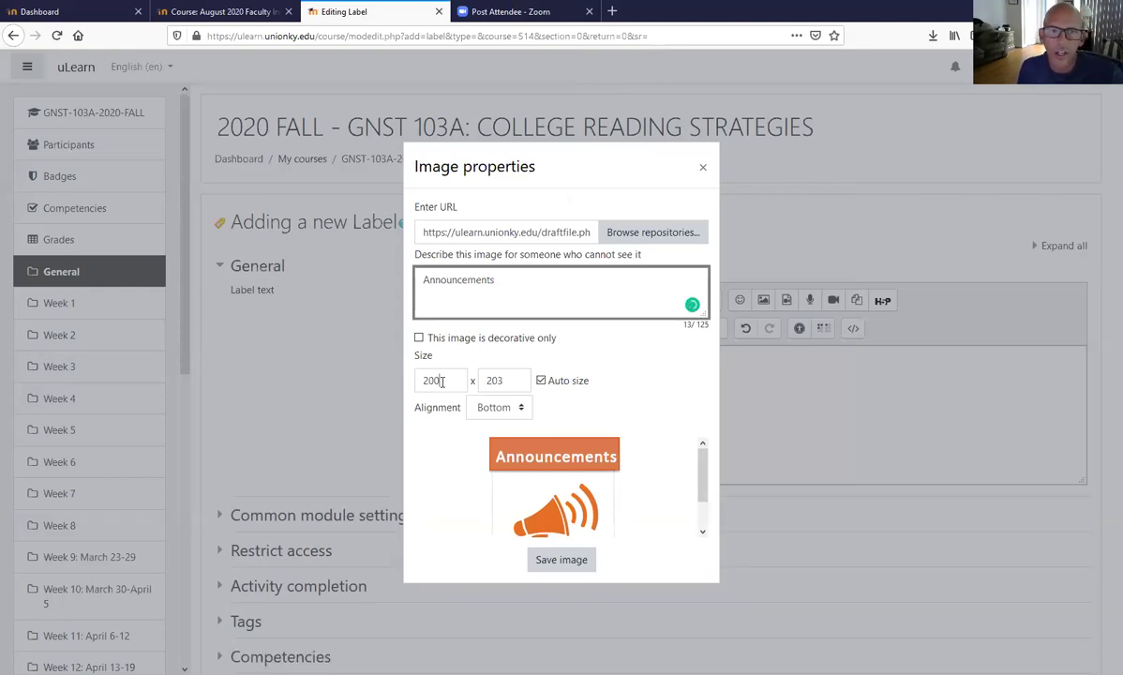
pyautogui.moveTo(441, 380); pyautogui.dragTo(424, 379)
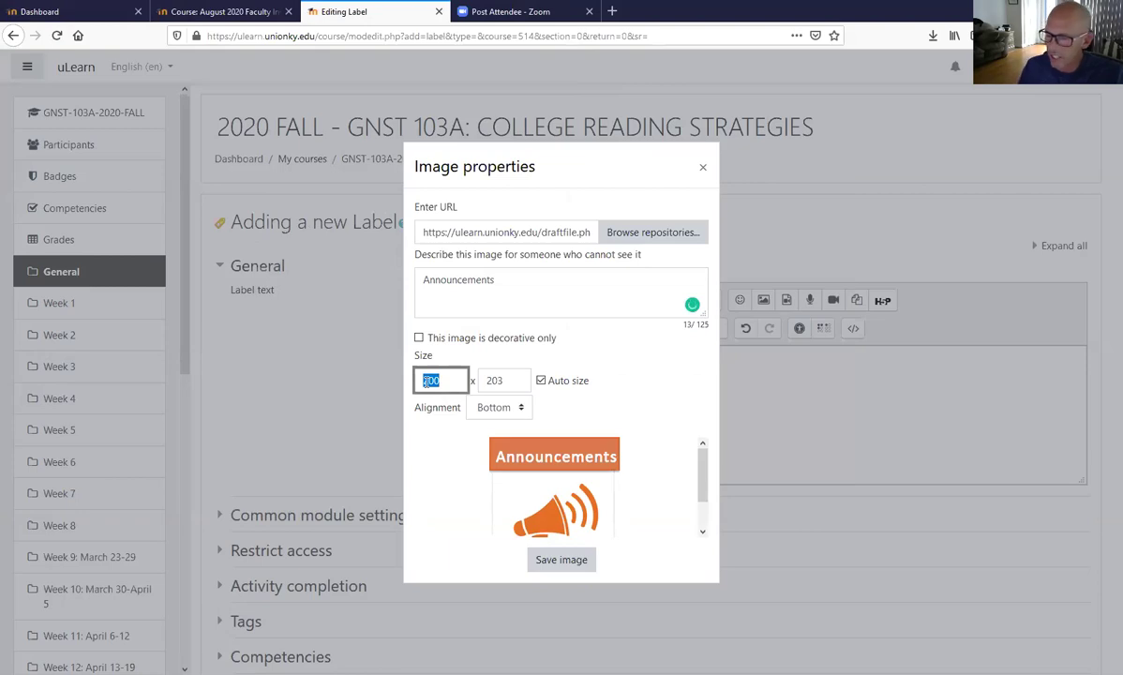
pyautogui.press('BackSpace')
pyautogui.write('150')
pyautogui.click(667, 405)
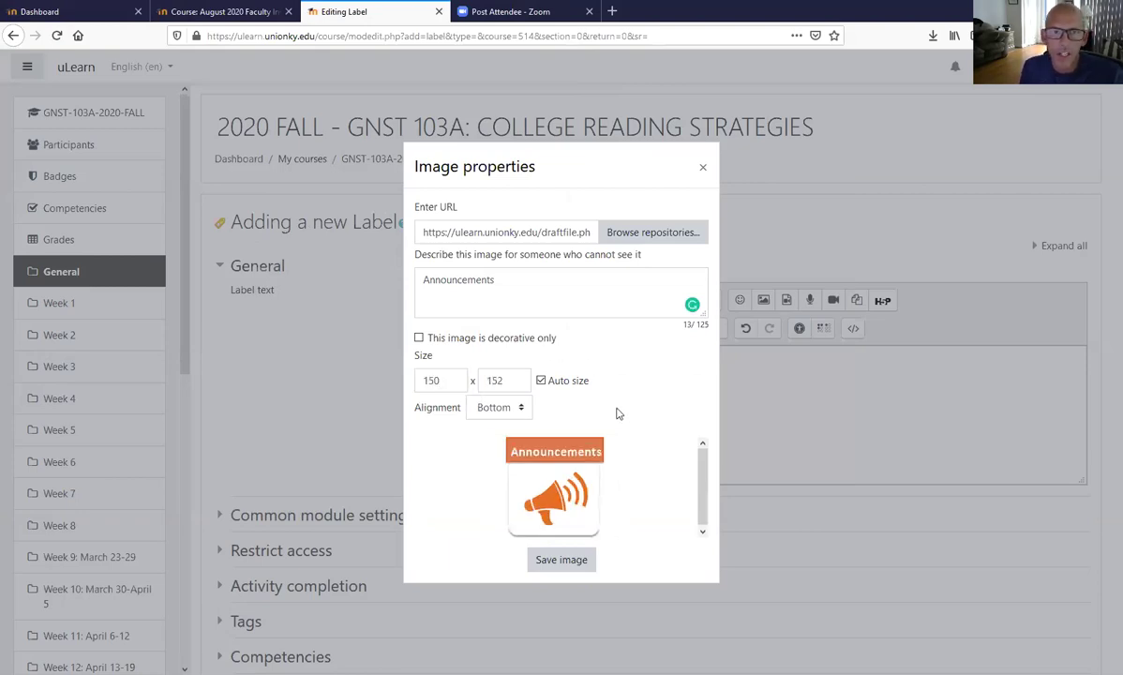
pyautogui.click(522, 408)
pyautogui.click(501, 428)
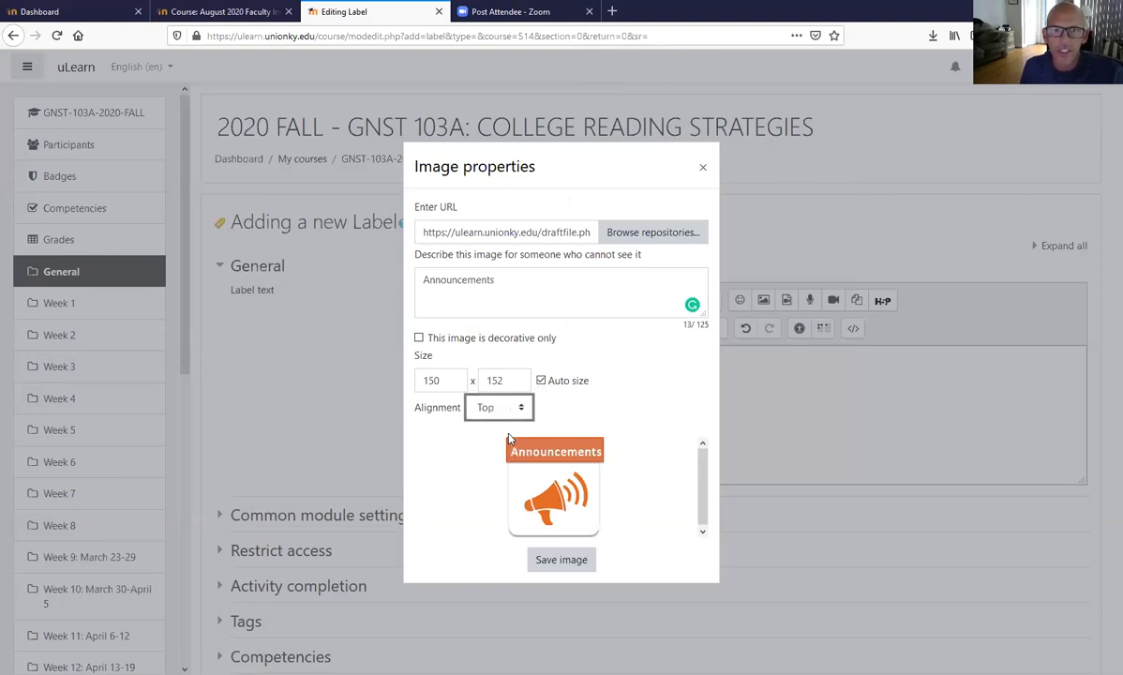
pyautogui.click(566, 562)
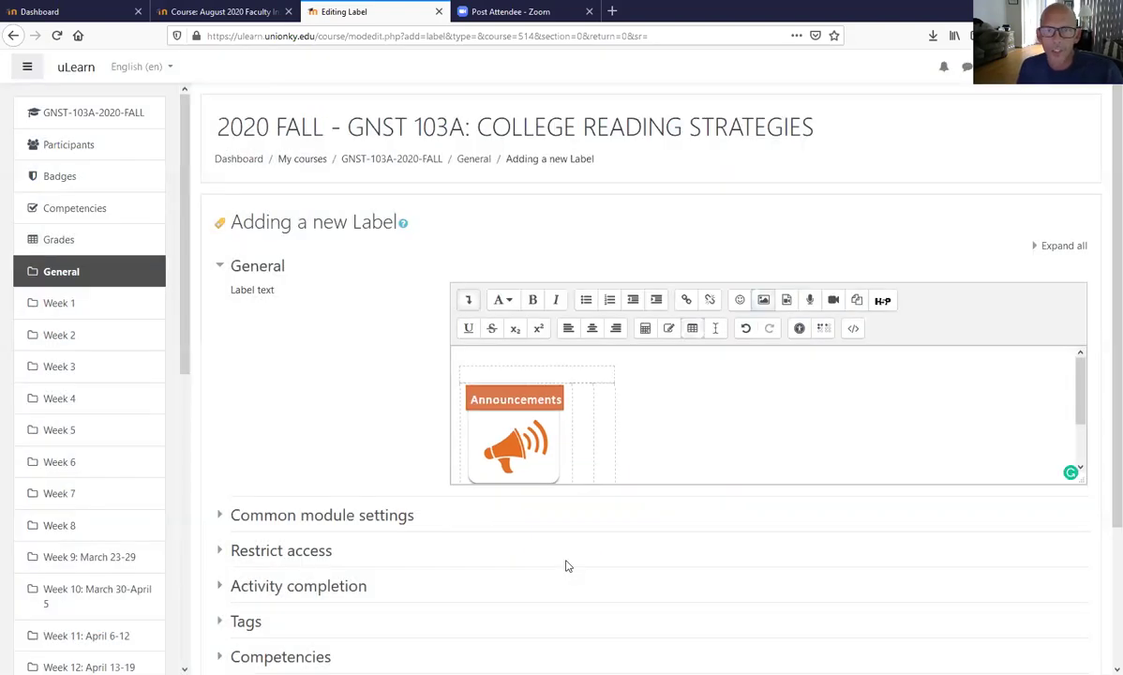
# Upload syllabus-icon2 from the Main-Course-Icons folder as the image for the table's middle cell.
pyautogui.click(587, 435)
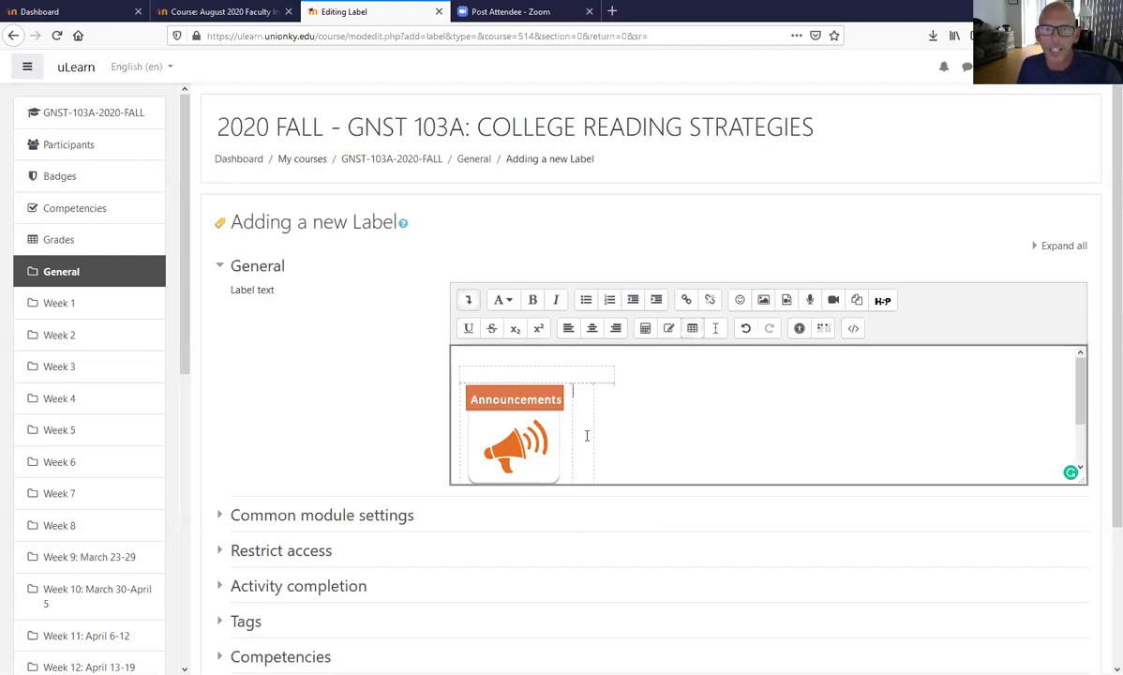
pyautogui.click(763, 302)
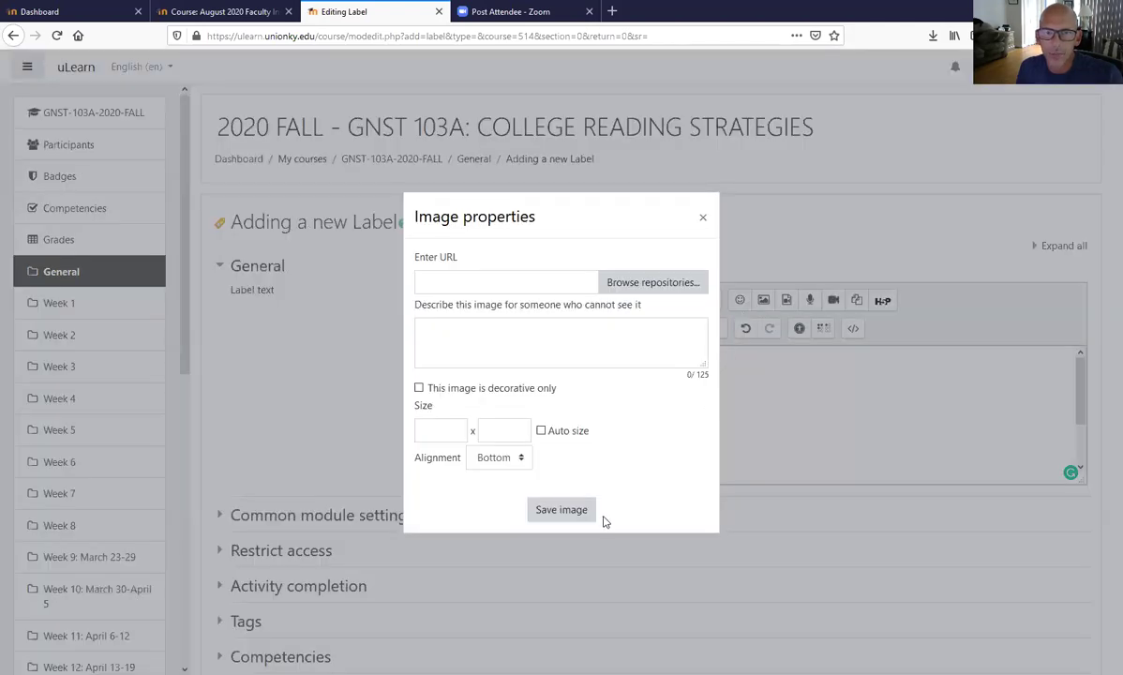
pyautogui.click(632, 282)
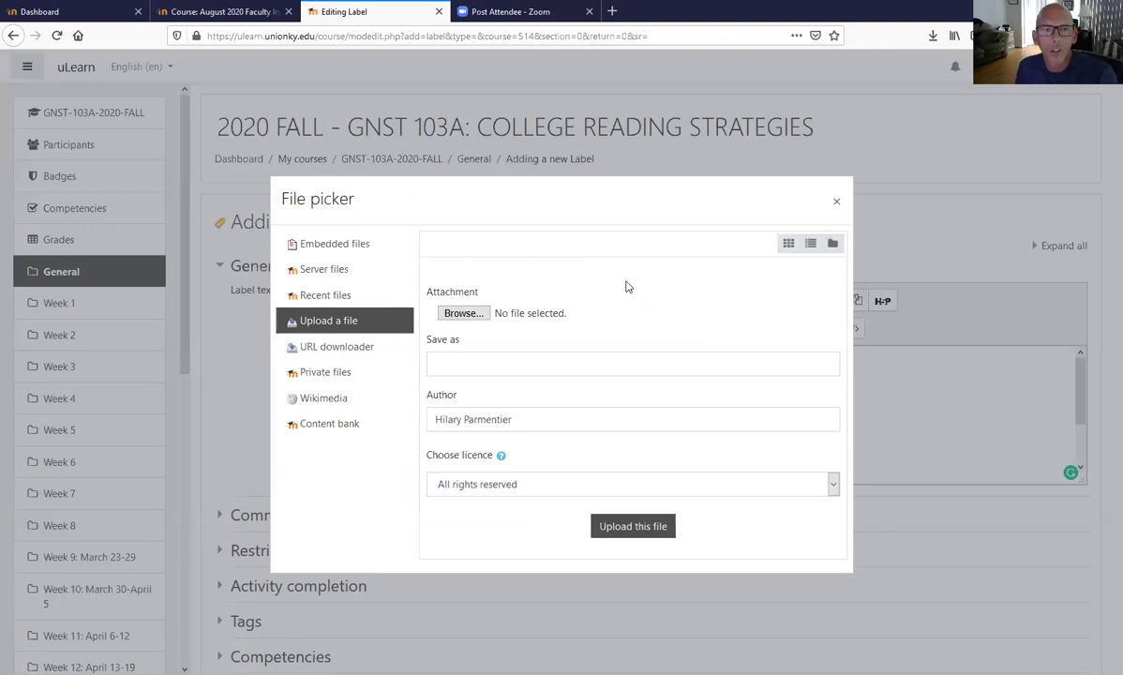
pyautogui.click(471, 311)
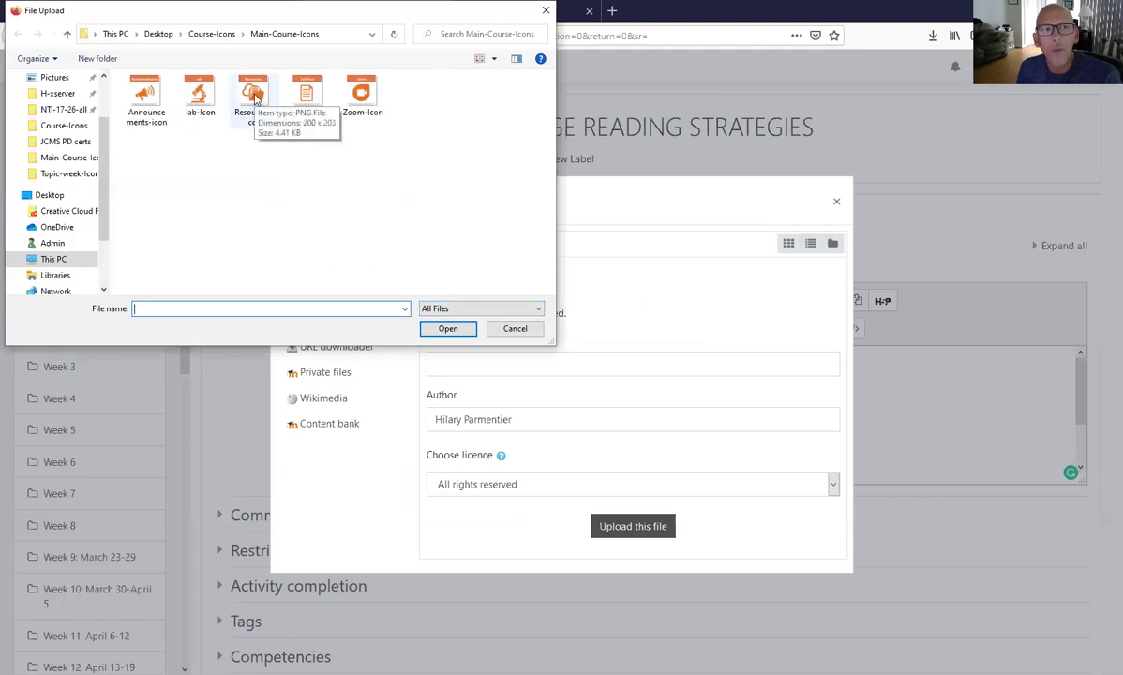
pyautogui.click(307, 99)
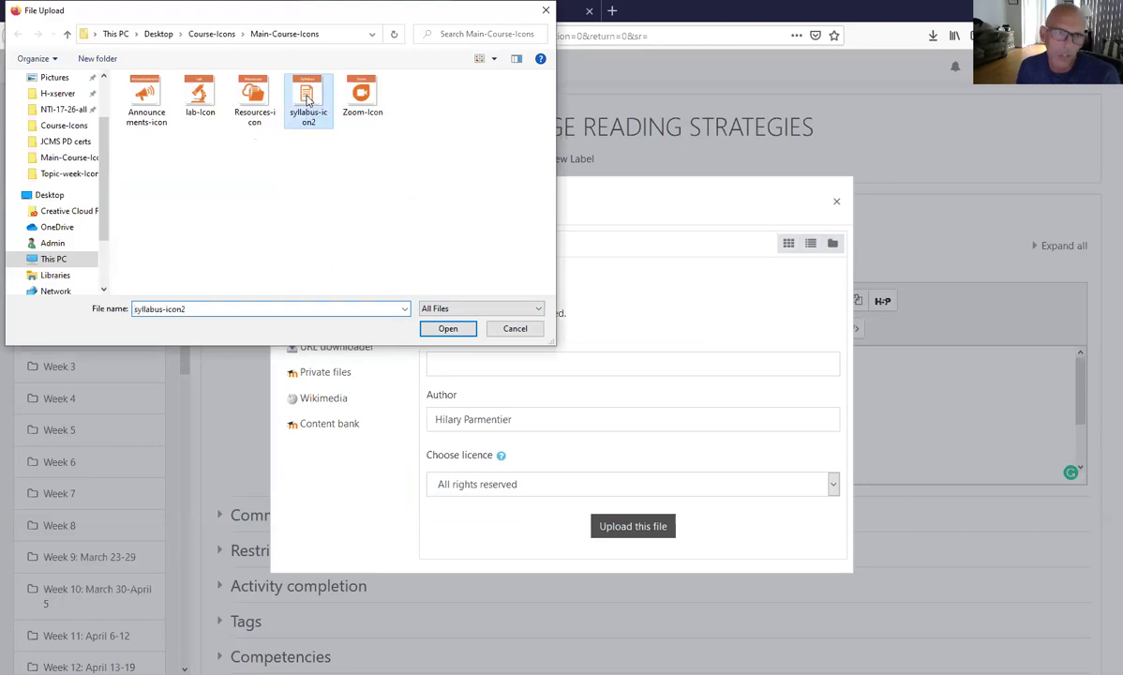
pyautogui.click(448, 328)
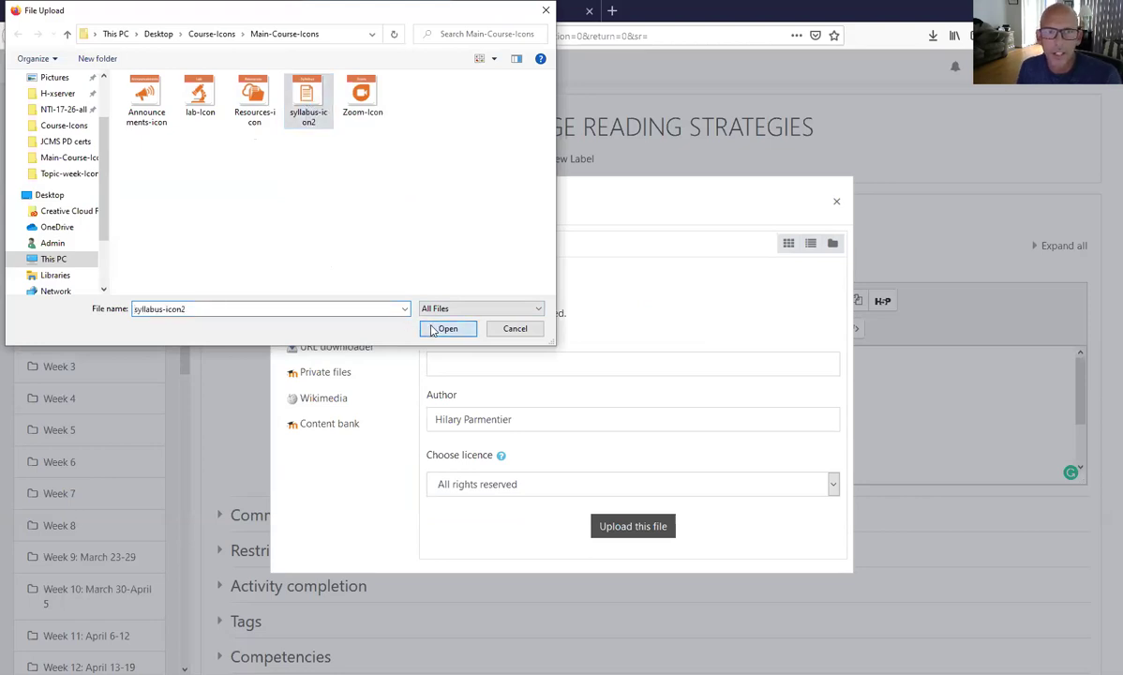
pyautogui.click(639, 527)
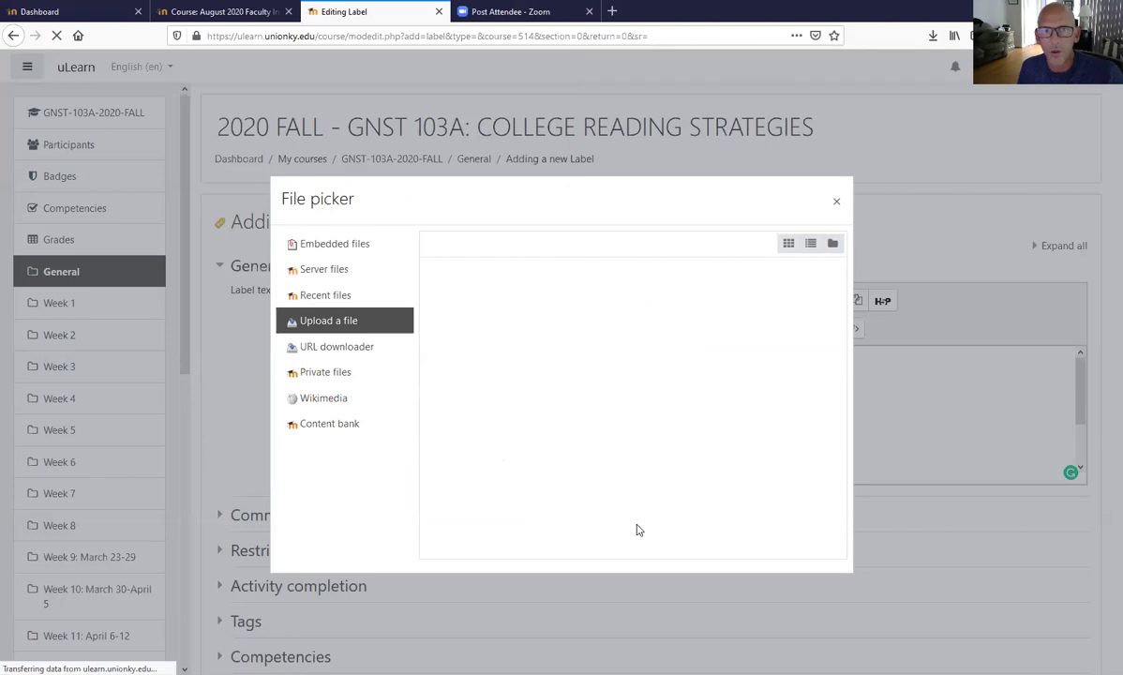
# Describe the Syllabus image as "Course Resources", set its width to 150 with auto size, align it to Top and save it.
pyautogui.click(506, 300)
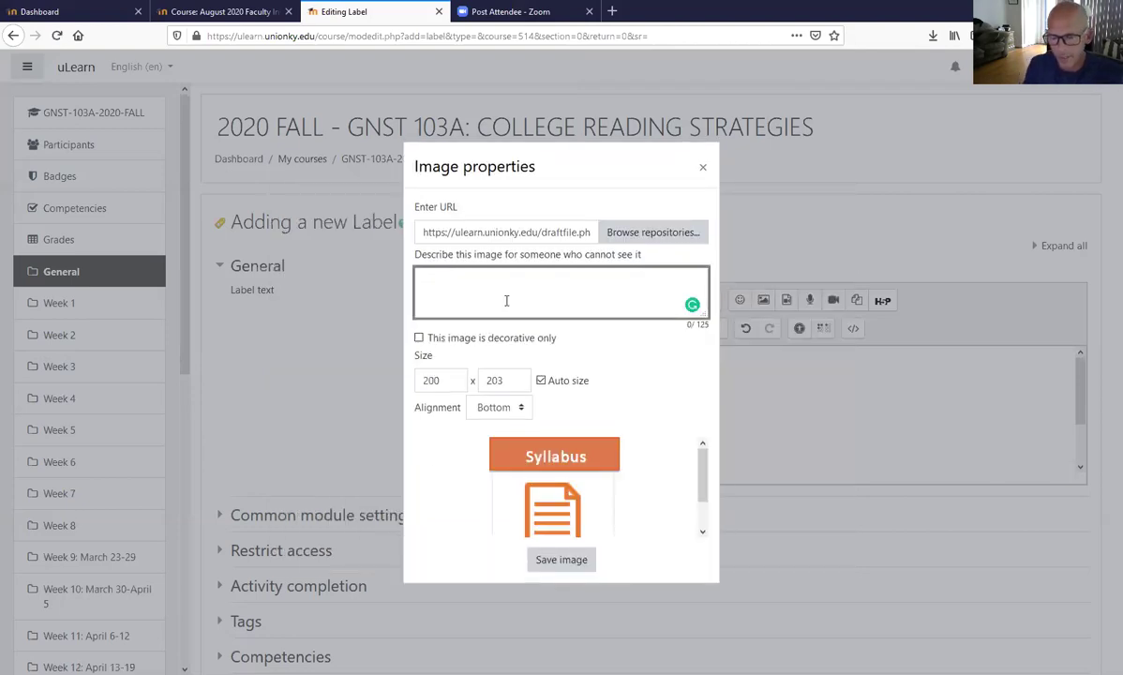
pyautogui.write('Course Resources')
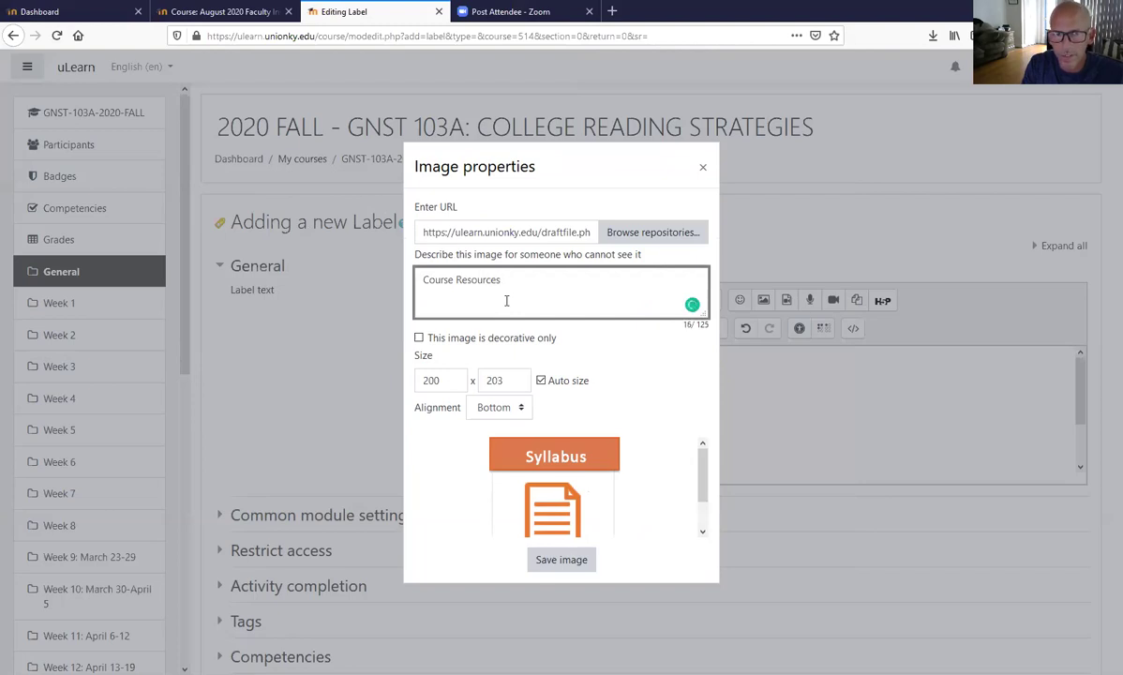
pyautogui.click(444, 379)
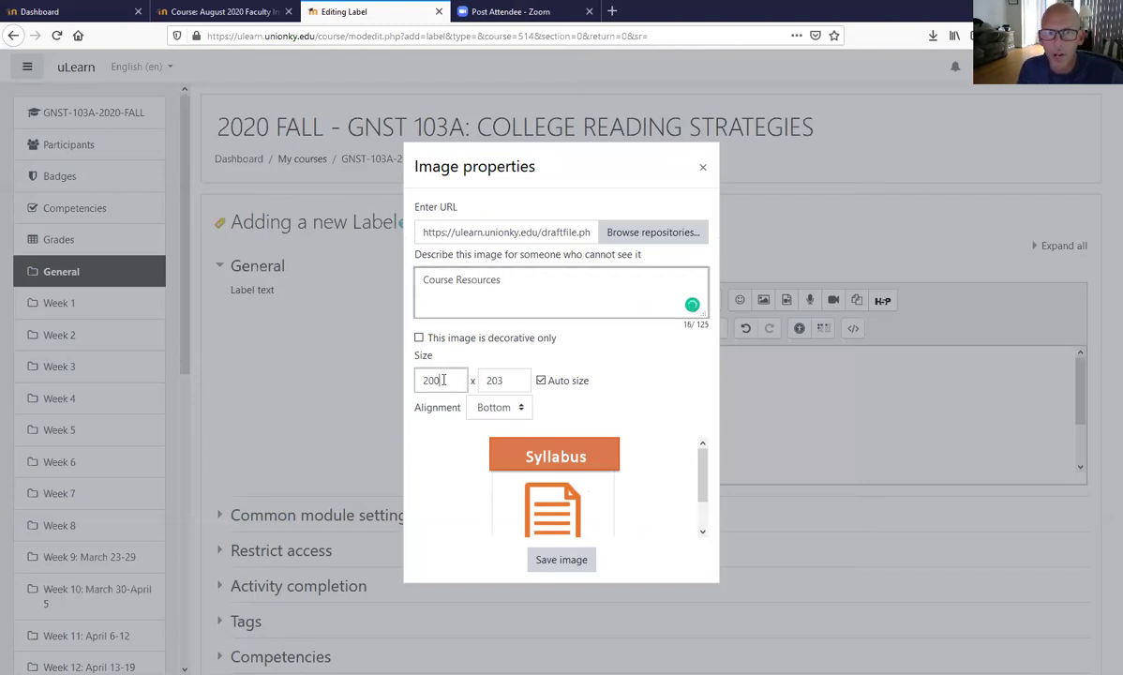
pyautogui.doubleClick(444, 379)
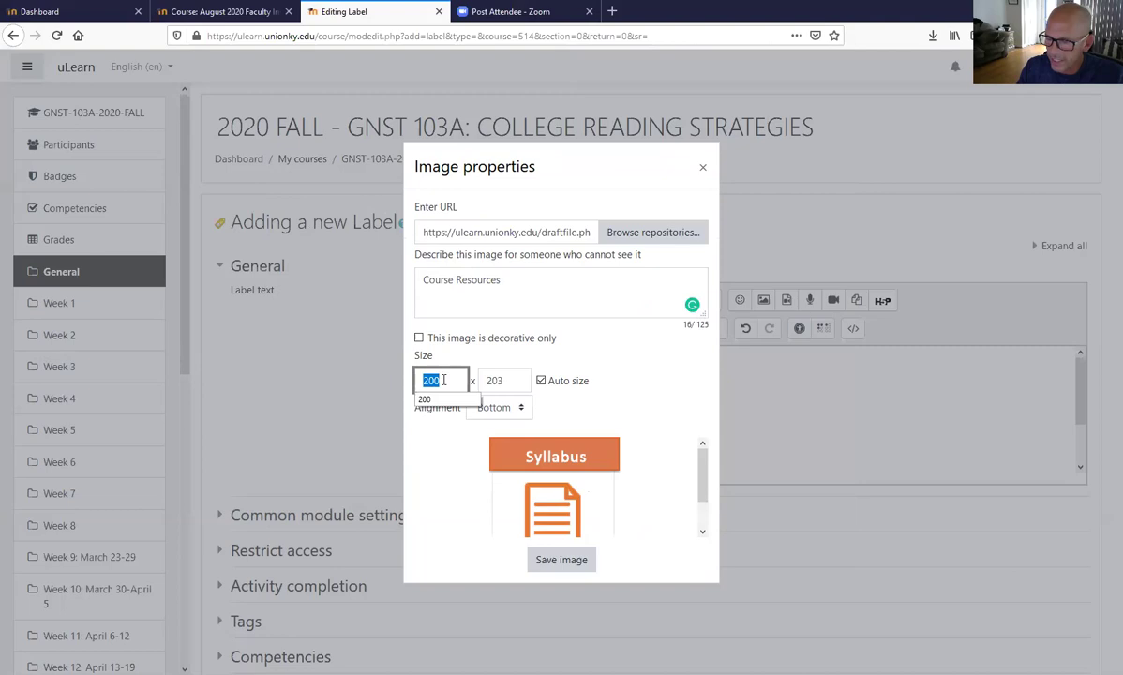
pyautogui.write('150')
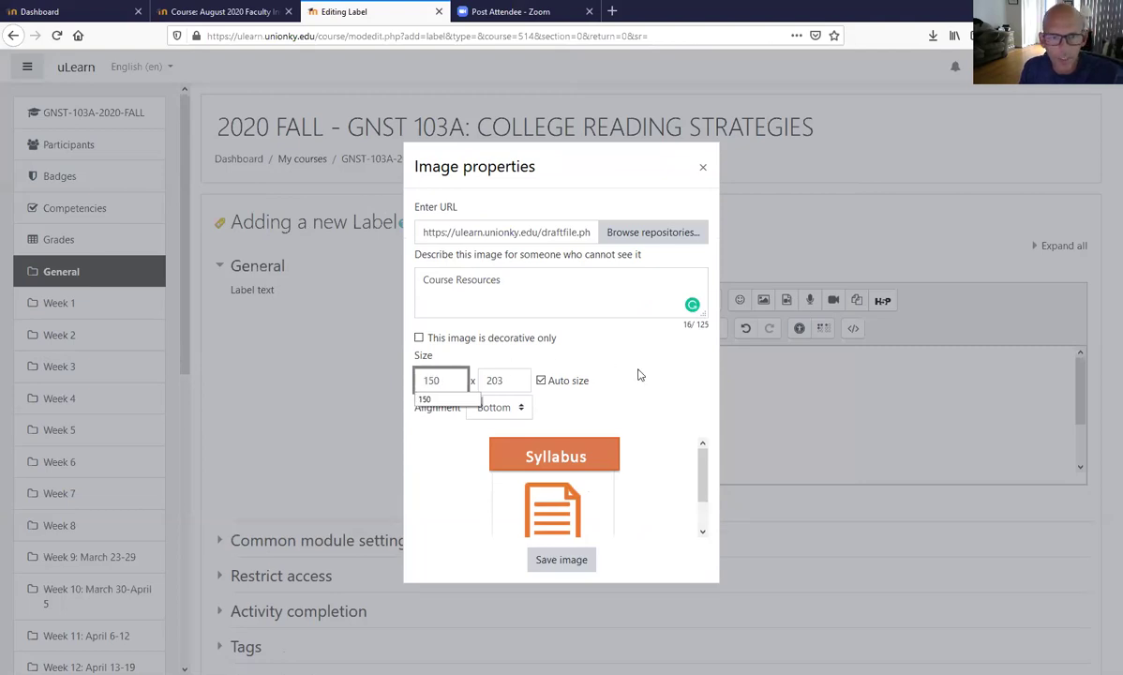
pyautogui.click(638, 375)
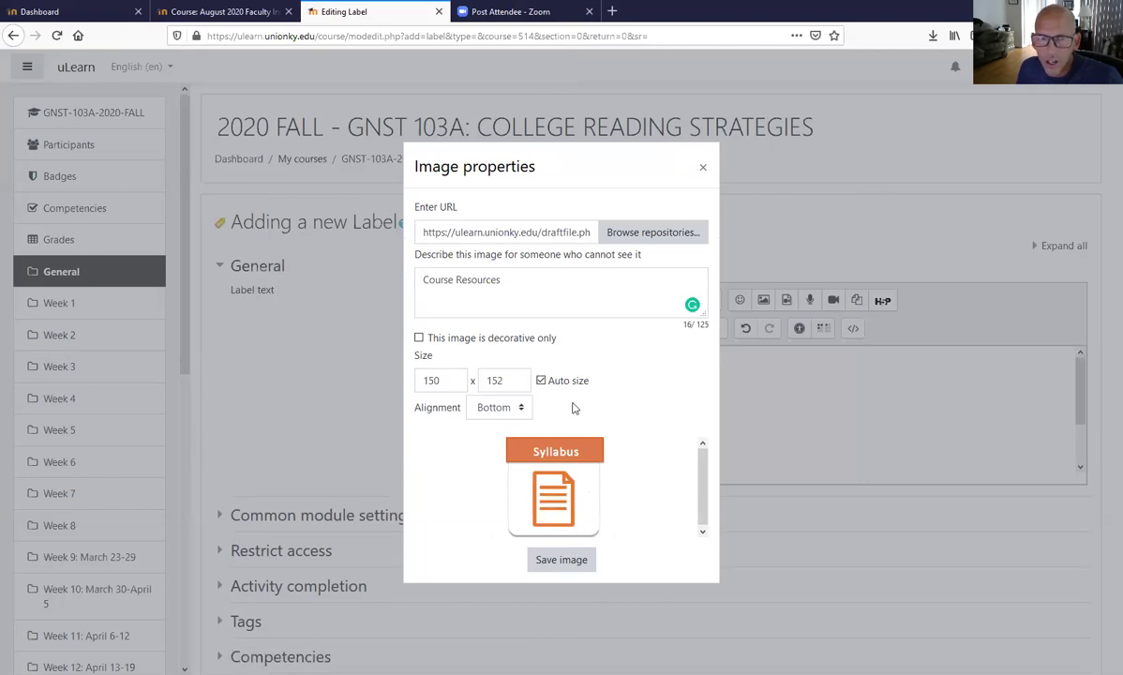
pyautogui.click(513, 408)
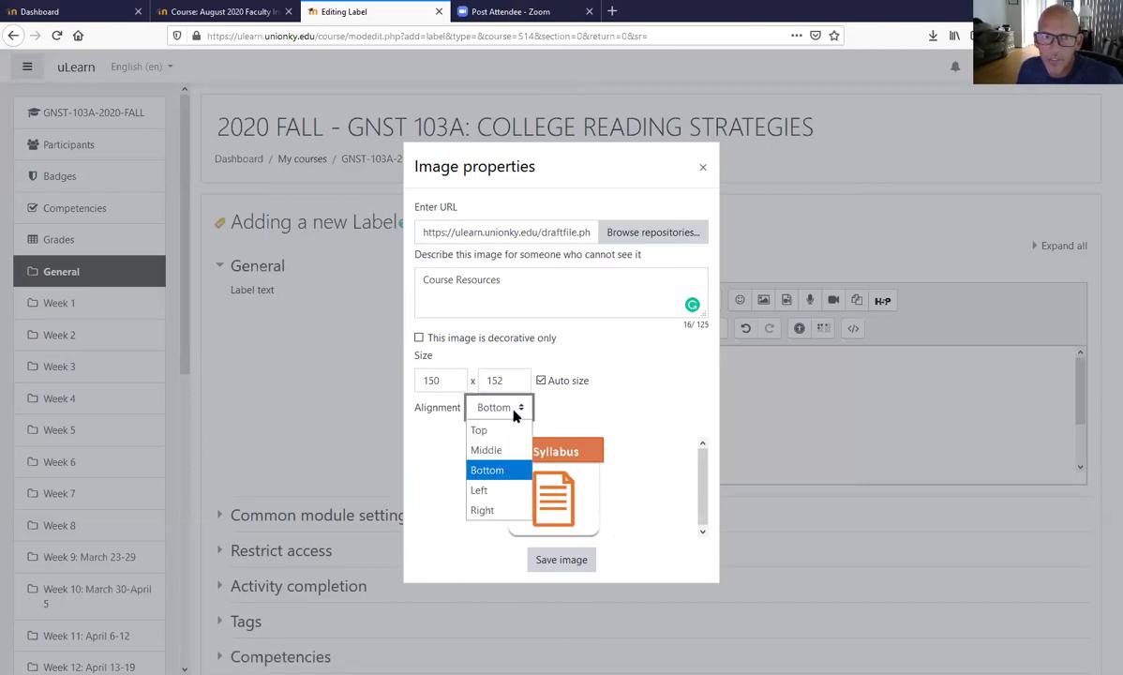
pyautogui.click(476, 429)
pyautogui.click(565, 561)
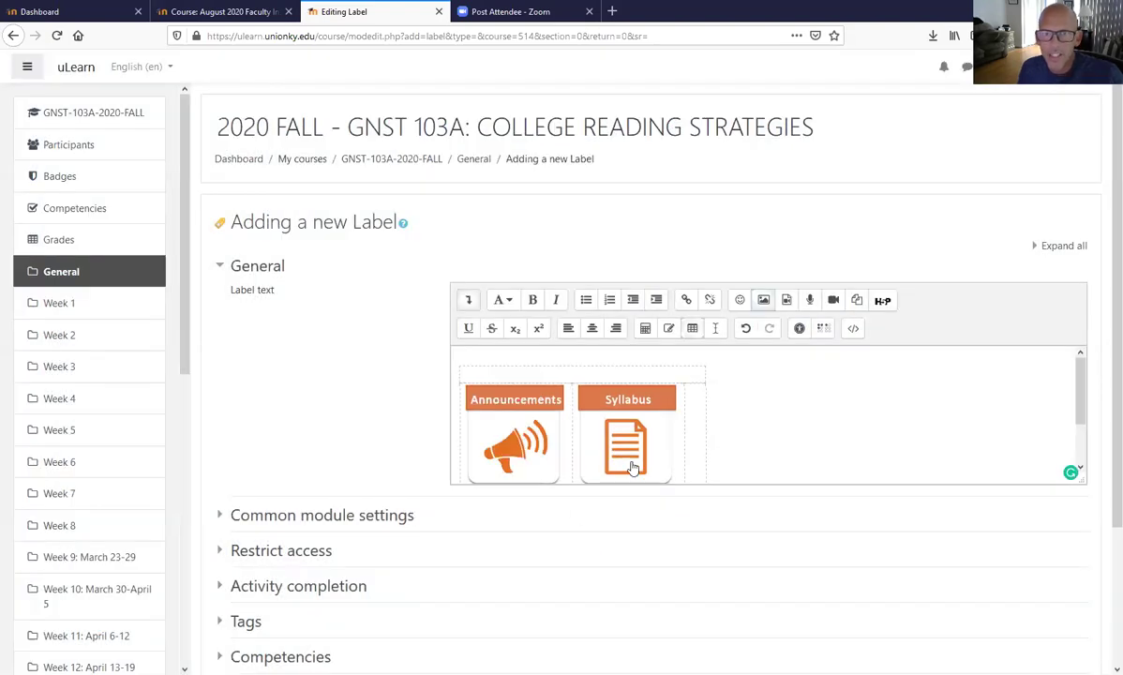
# Upload Resources-icon.png from the Main-Course-Icons folder as the image for the table's third cell.
pyautogui.click(693, 437)
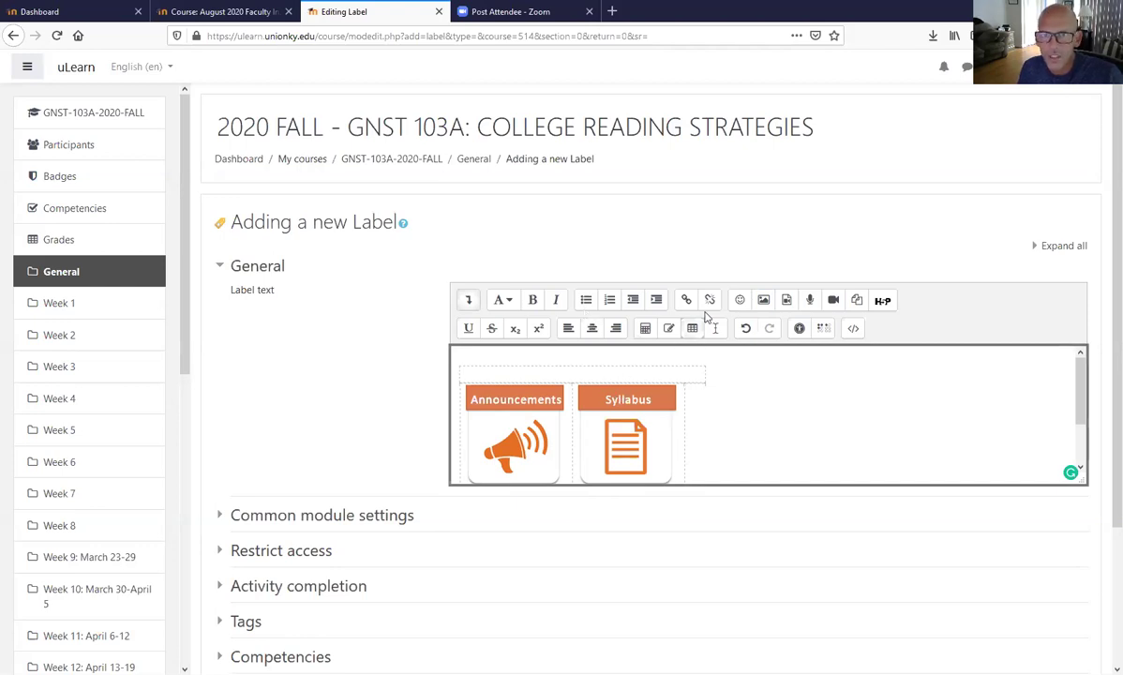
pyautogui.click(763, 300)
pyautogui.click(620, 283)
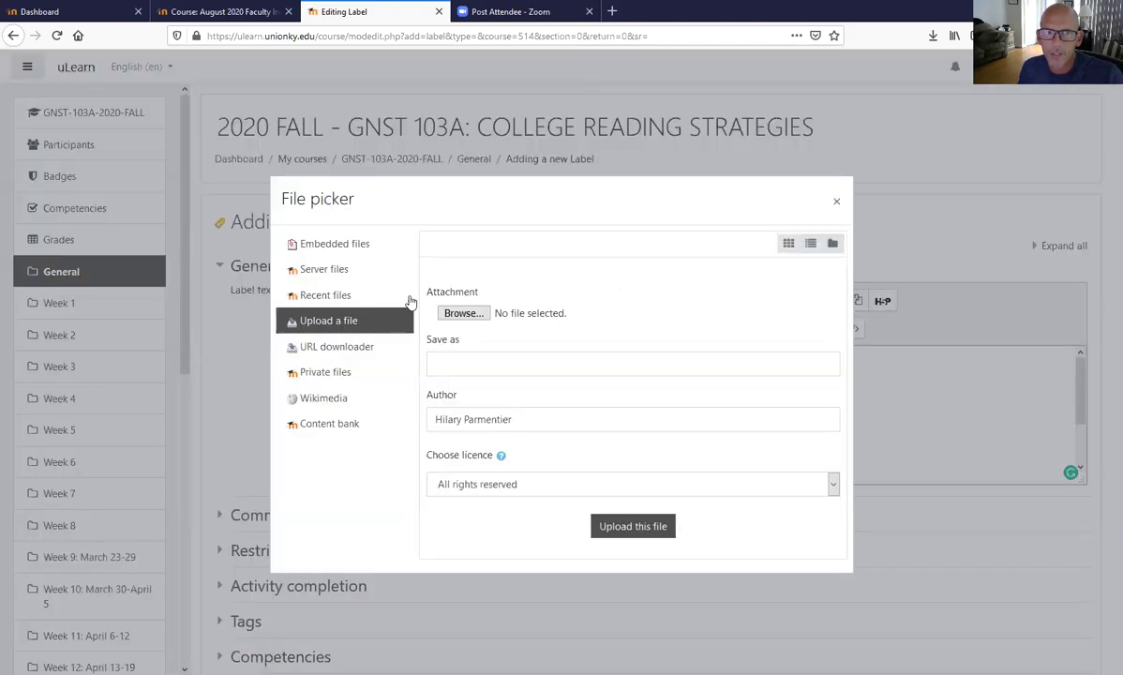
pyautogui.click(477, 319)
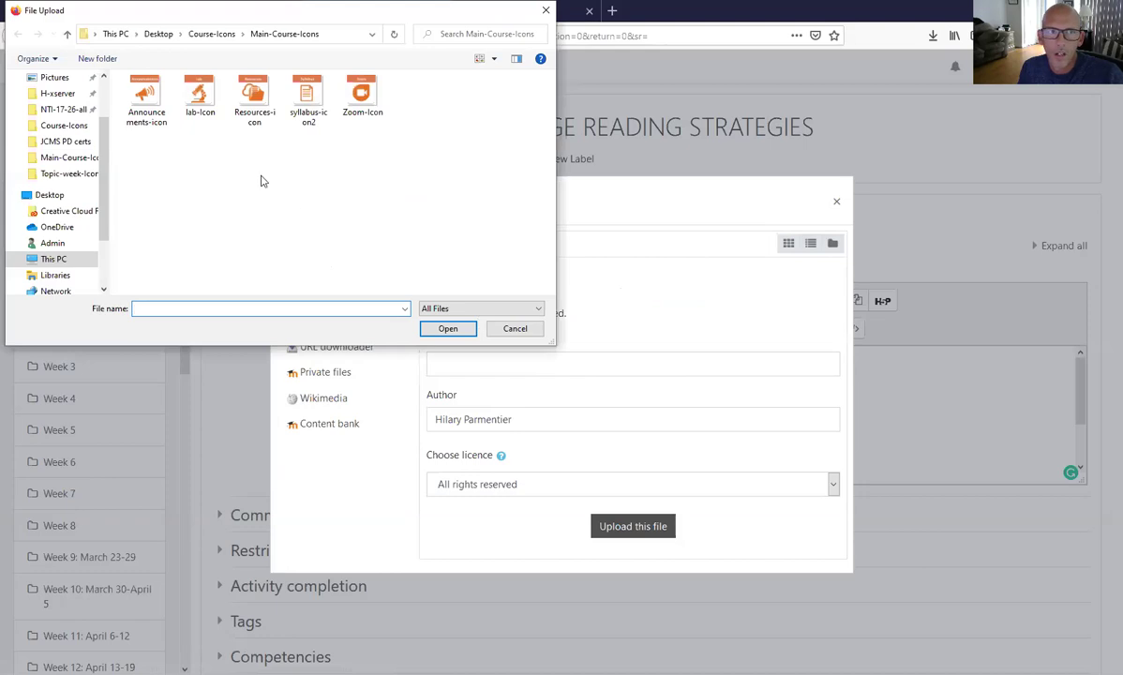
pyautogui.click(252, 95)
pyautogui.click(438, 330)
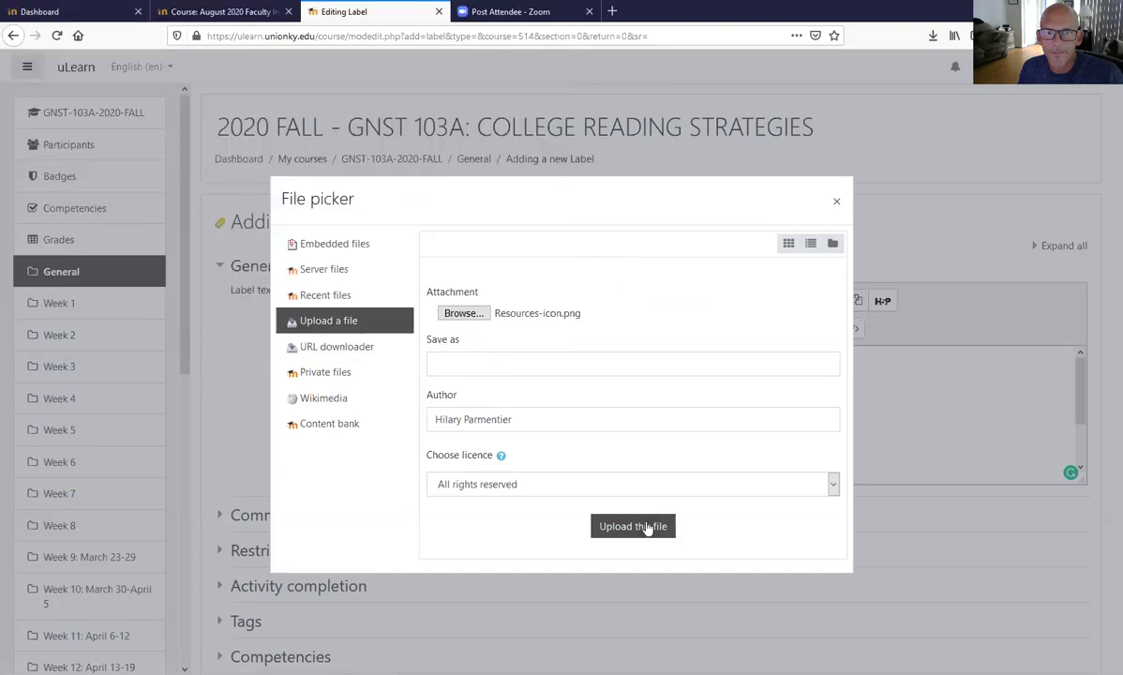
pyautogui.click(647, 528)
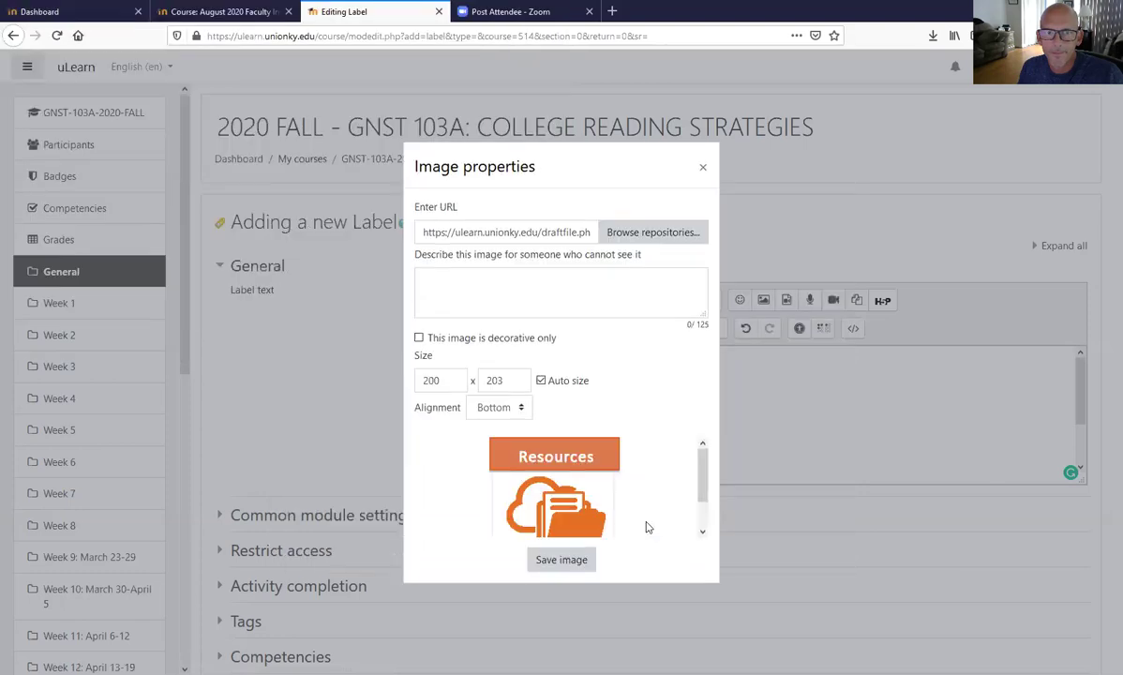
# Describe the Resources image as "Course Resources", set its width to 150 with auto size, align it to Top and save it.
pyautogui.click(474, 298)
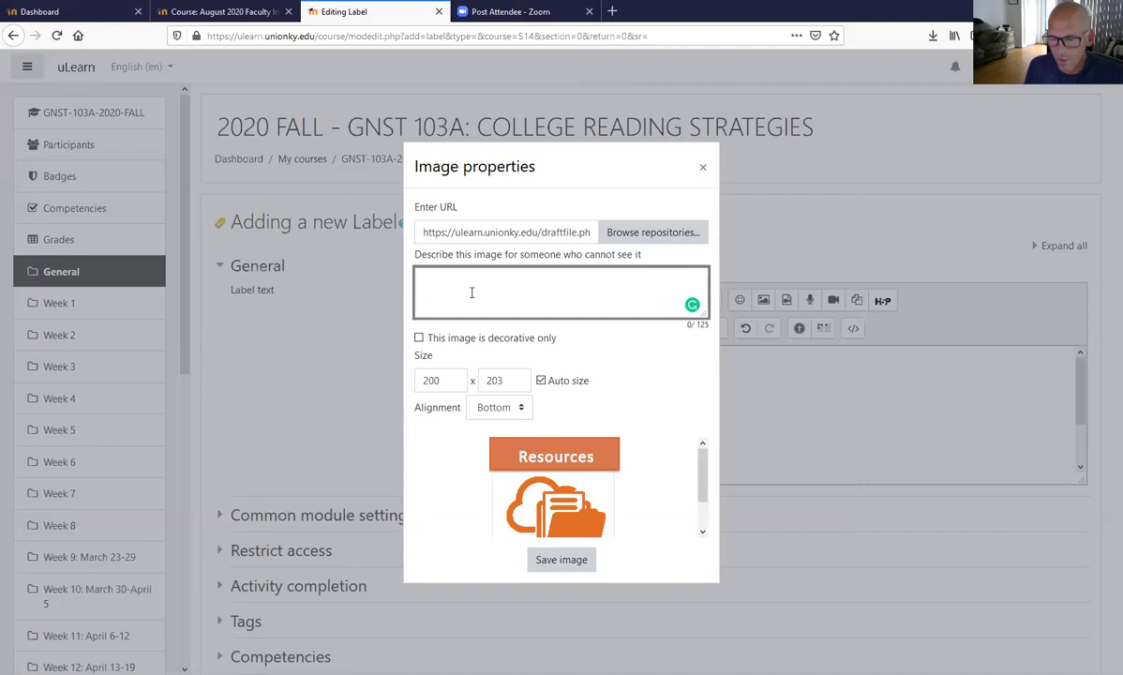
pyautogui.write('Course Resources')
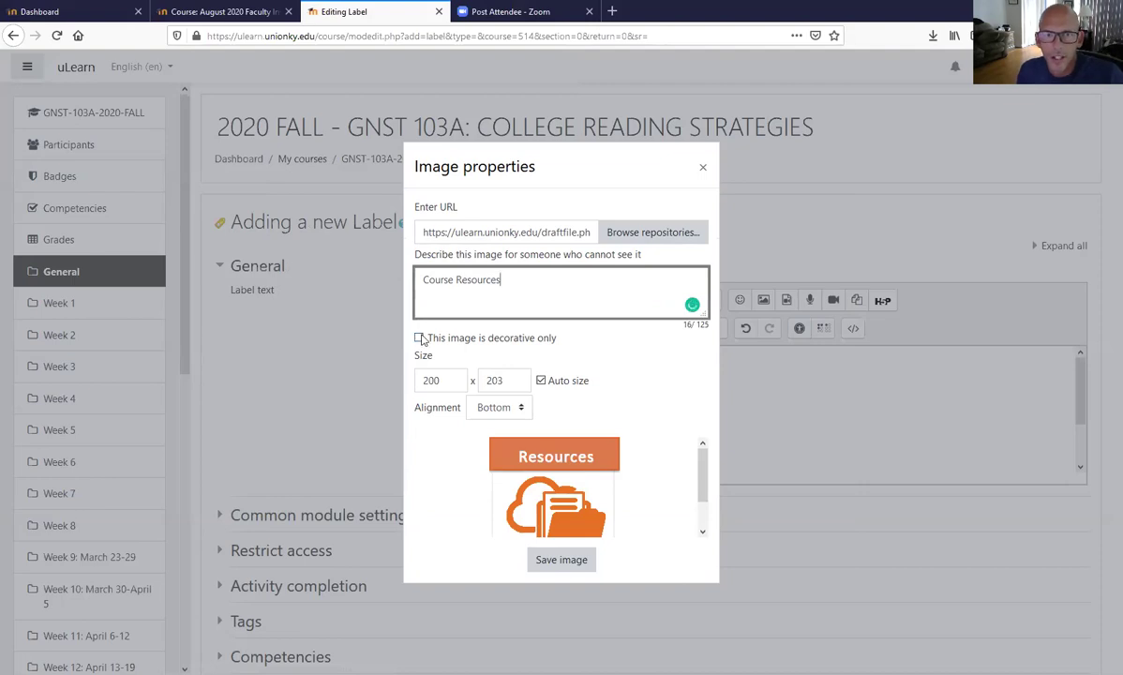
pyautogui.click(446, 382)
pyautogui.doubleClick(446, 382)
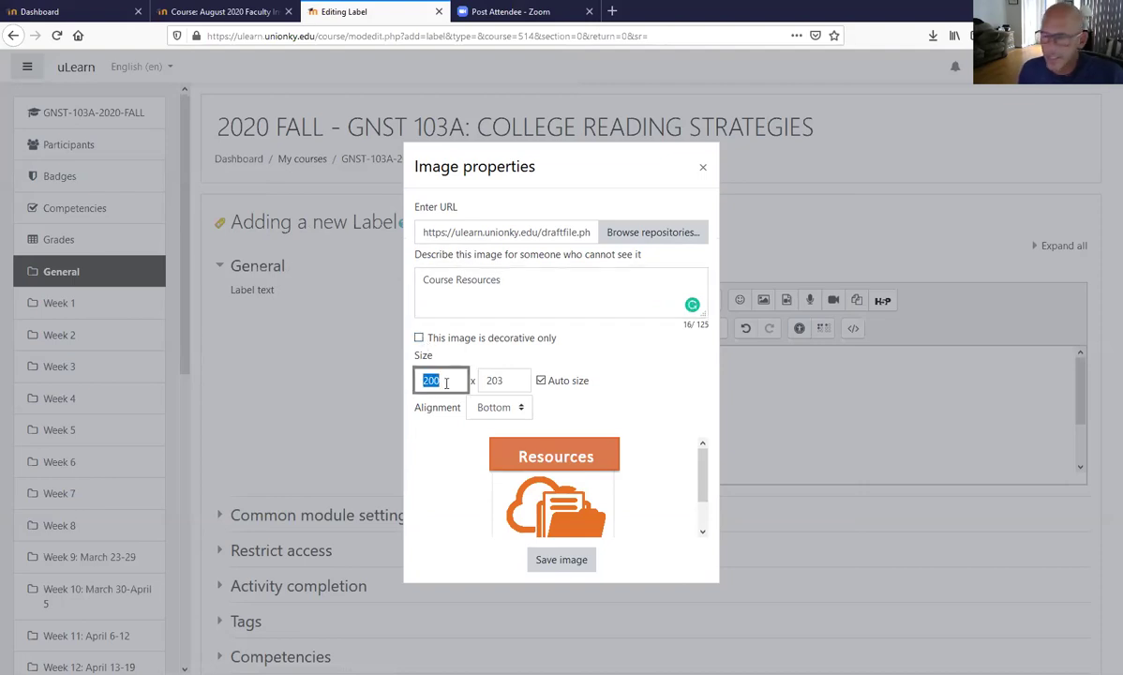
pyautogui.write('150')
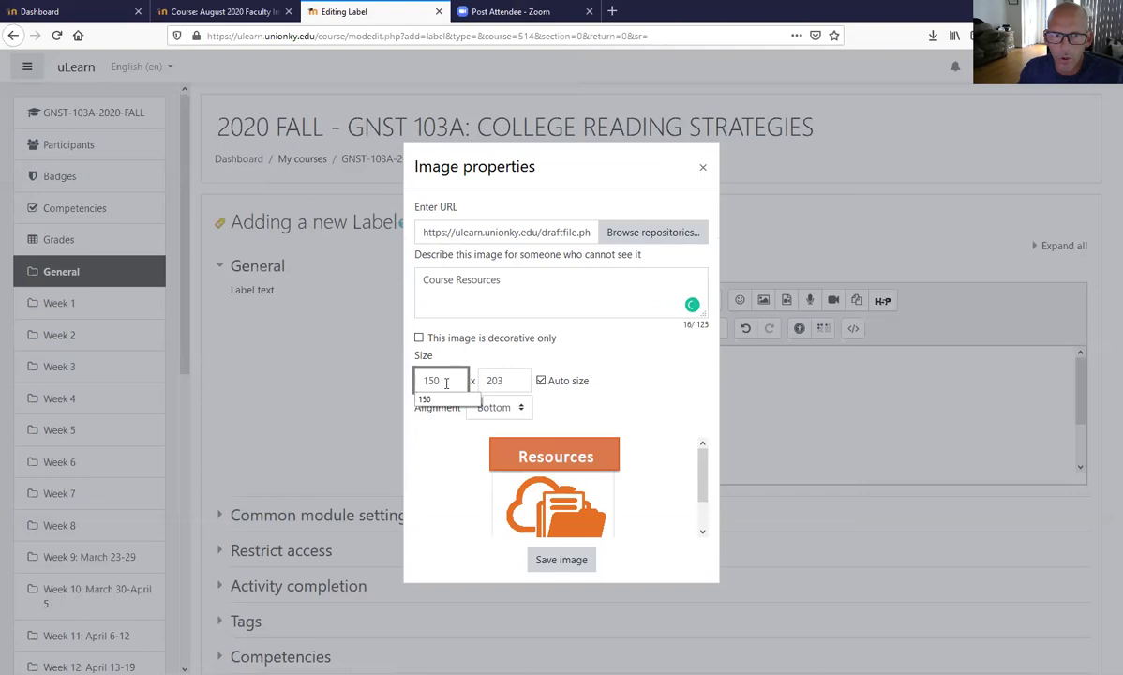
pyautogui.click(581, 366)
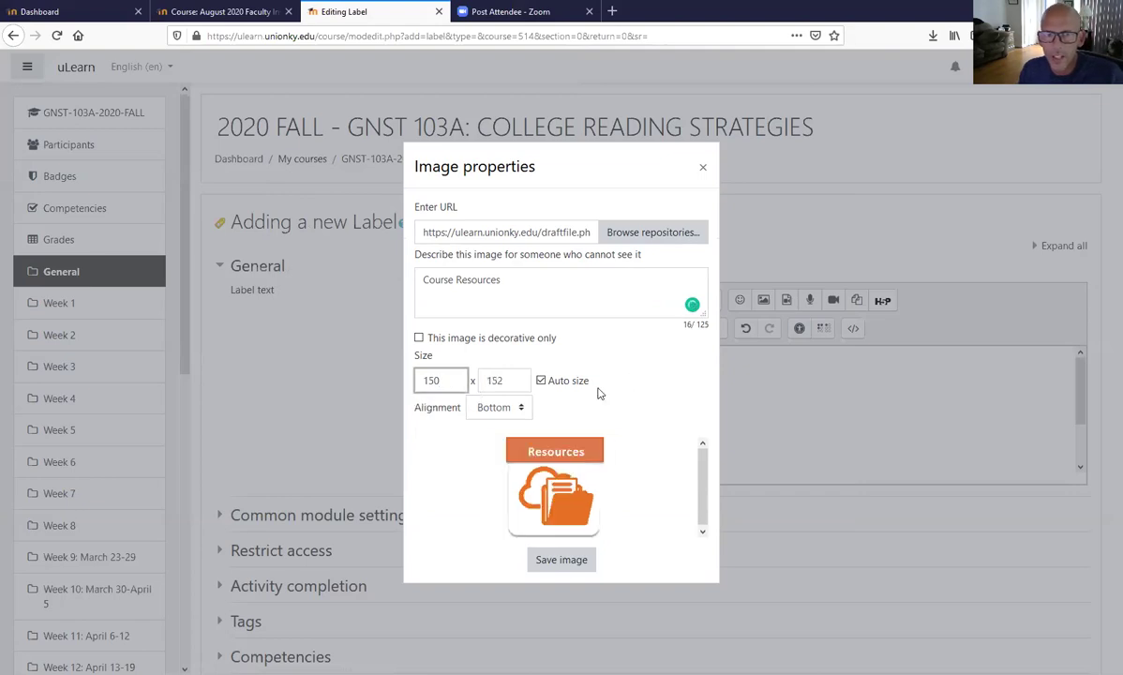
pyautogui.click(496, 407)
pyautogui.click(506, 427)
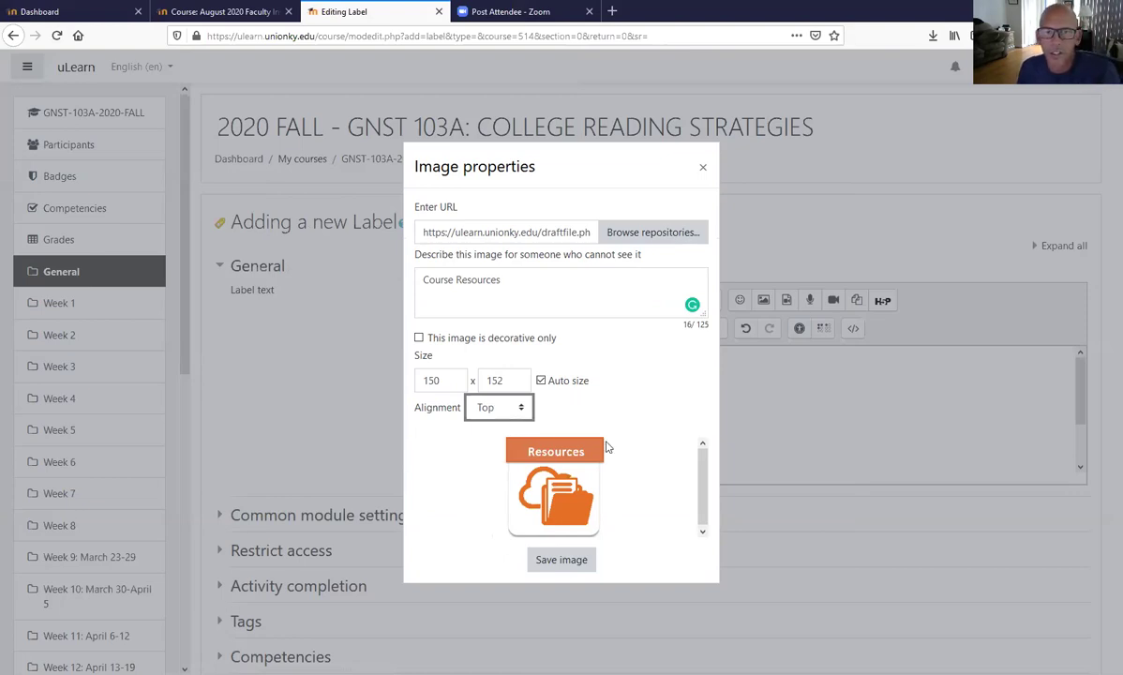
pyautogui.click(562, 560)
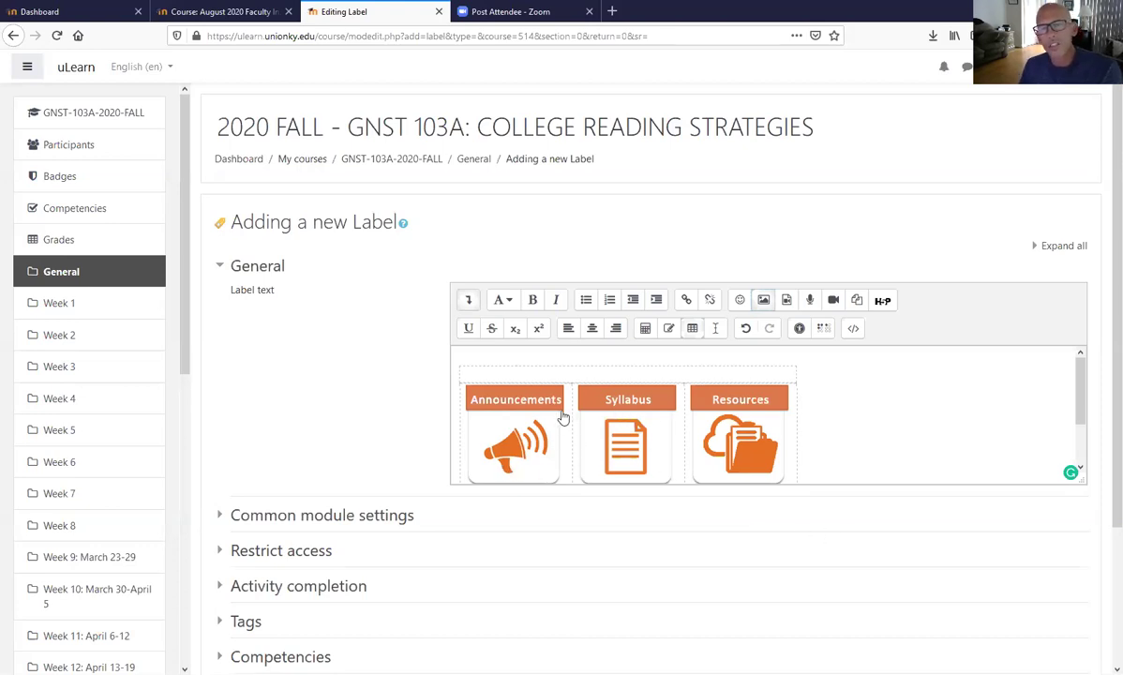
# Save the new label with the three icons and return to the course page.
pyautogui.scroll(-2, 561, 431)
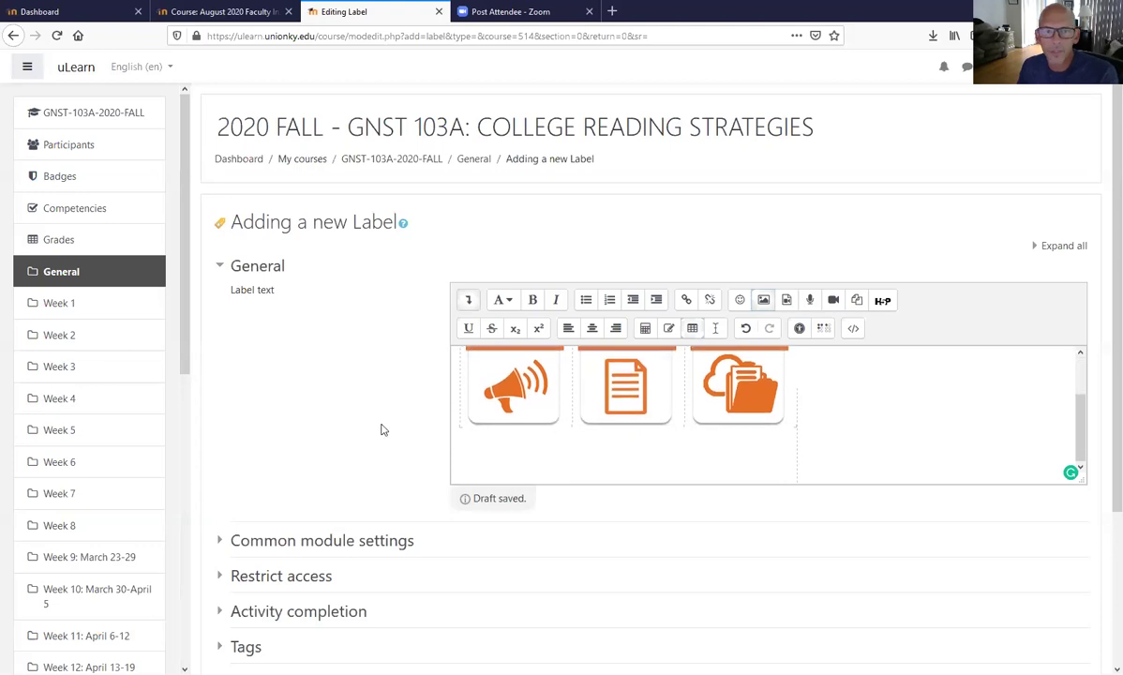
pyautogui.scroll(-3, 393, 433)
pyautogui.scroll(-1, 428, 445)
pyautogui.click(541, 516)
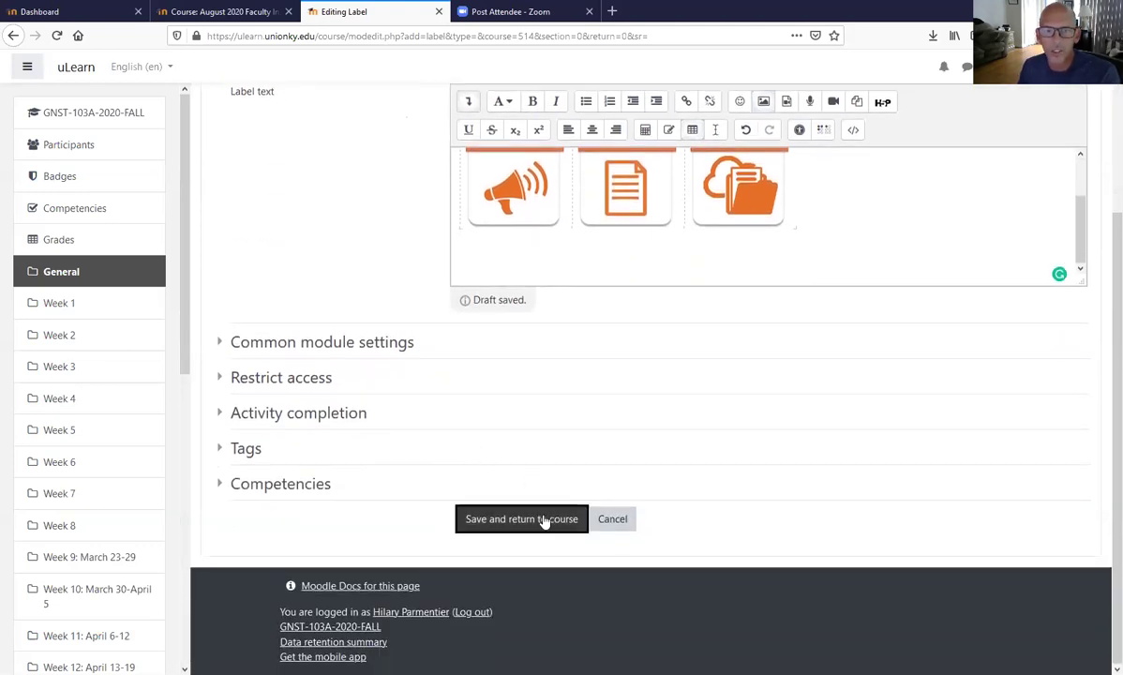
pyautogui.scroll(3, 530, 508)
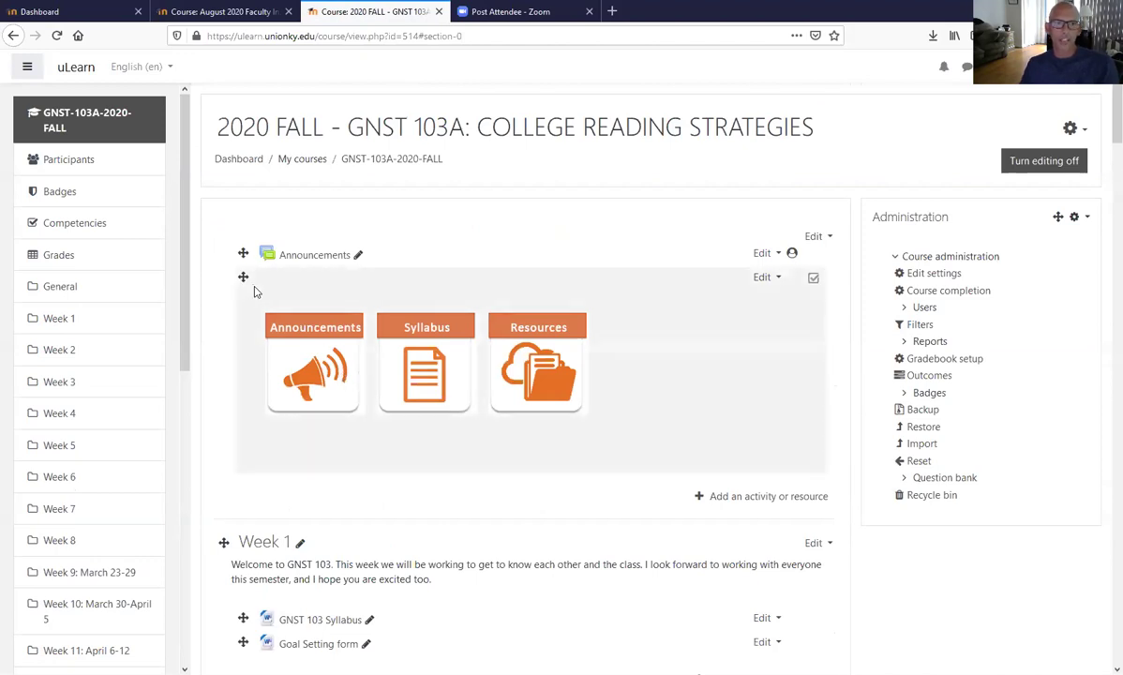
# Move the icon label above the Announcements forum, then open its settings with the full set of editor tools shown.
pyautogui.moveTo(241, 276); pyautogui.dragTo(241, 225)
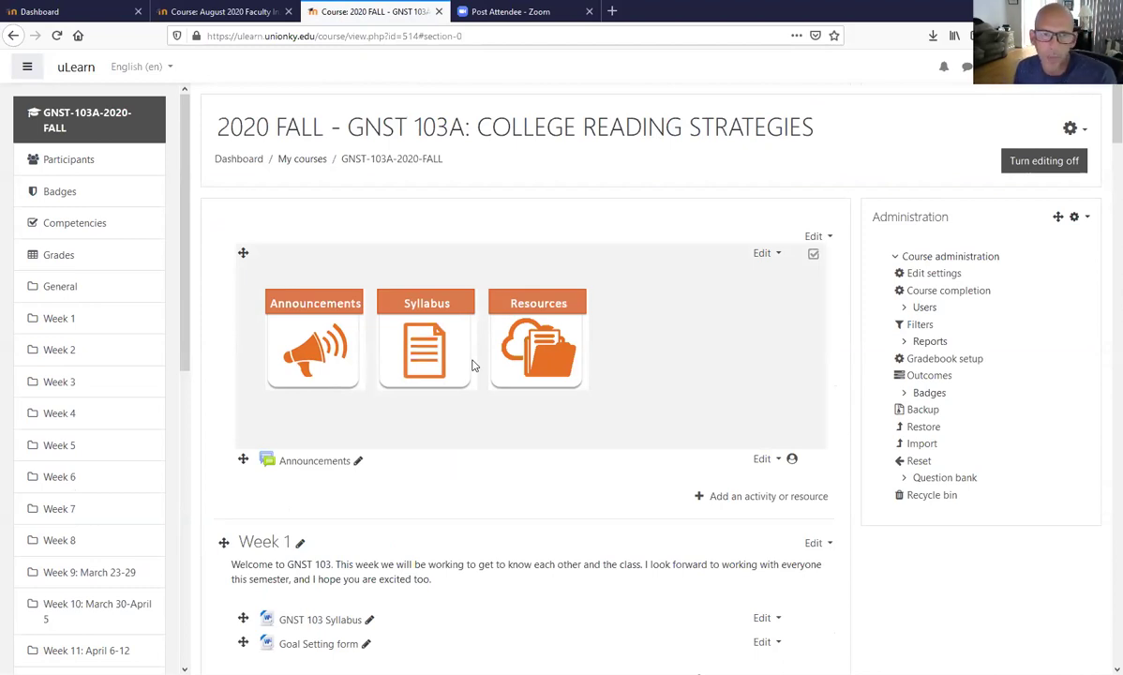
pyautogui.click(764, 257)
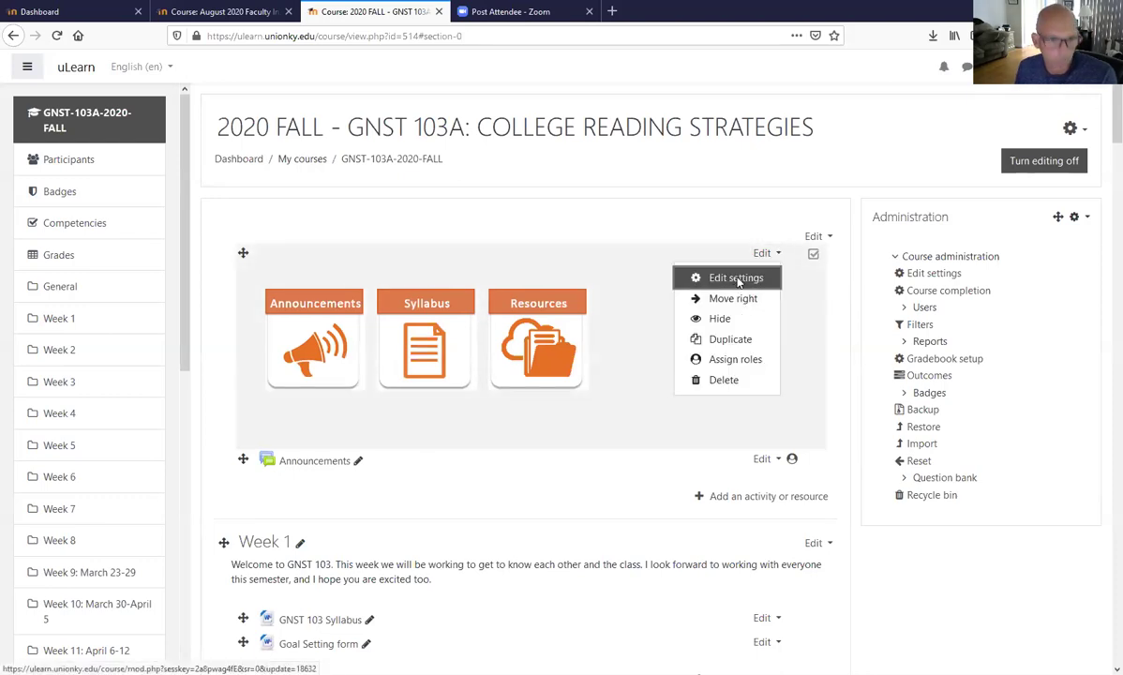
pyautogui.click(736, 278)
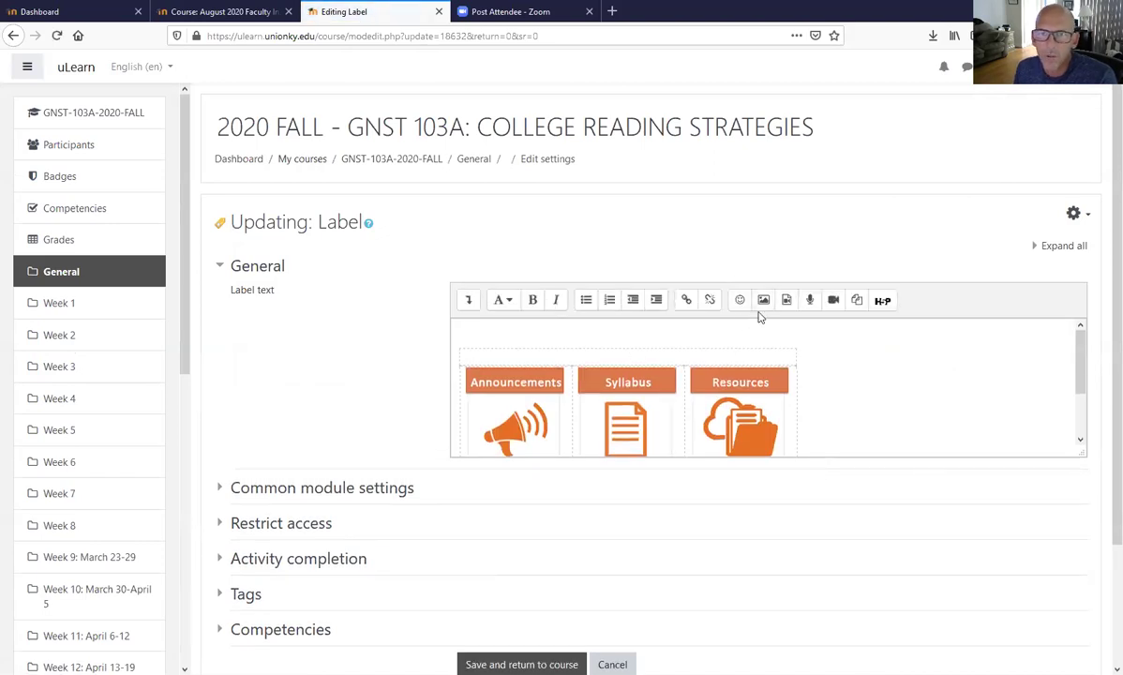
pyautogui.click(467, 301)
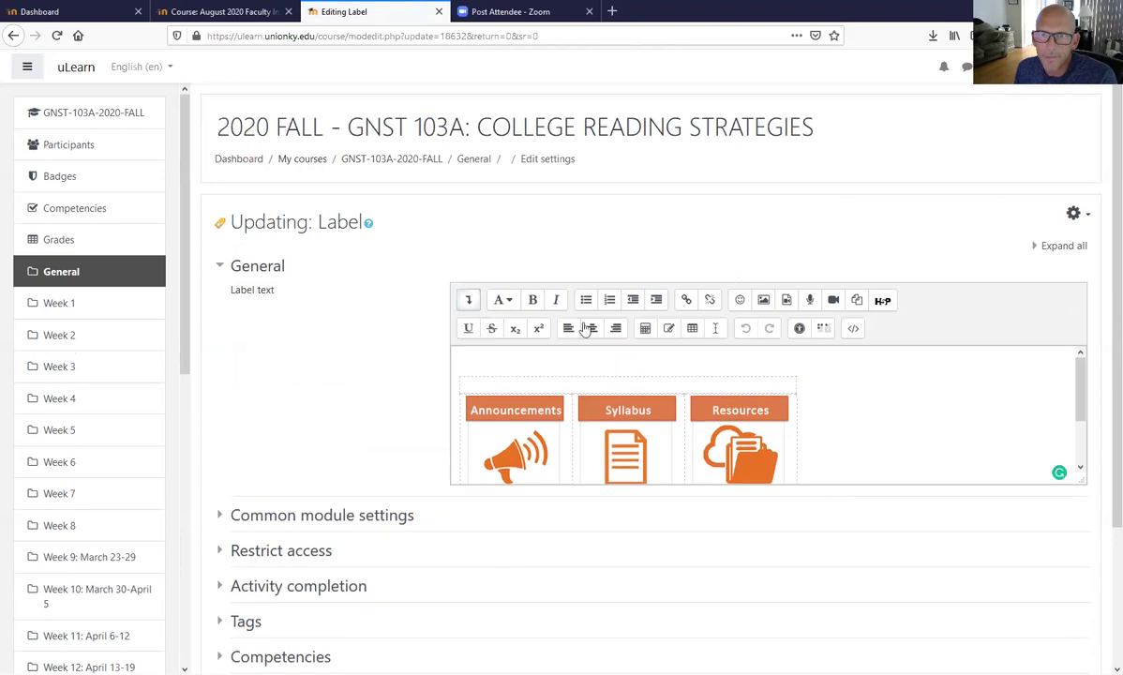
pyautogui.click(690, 327)
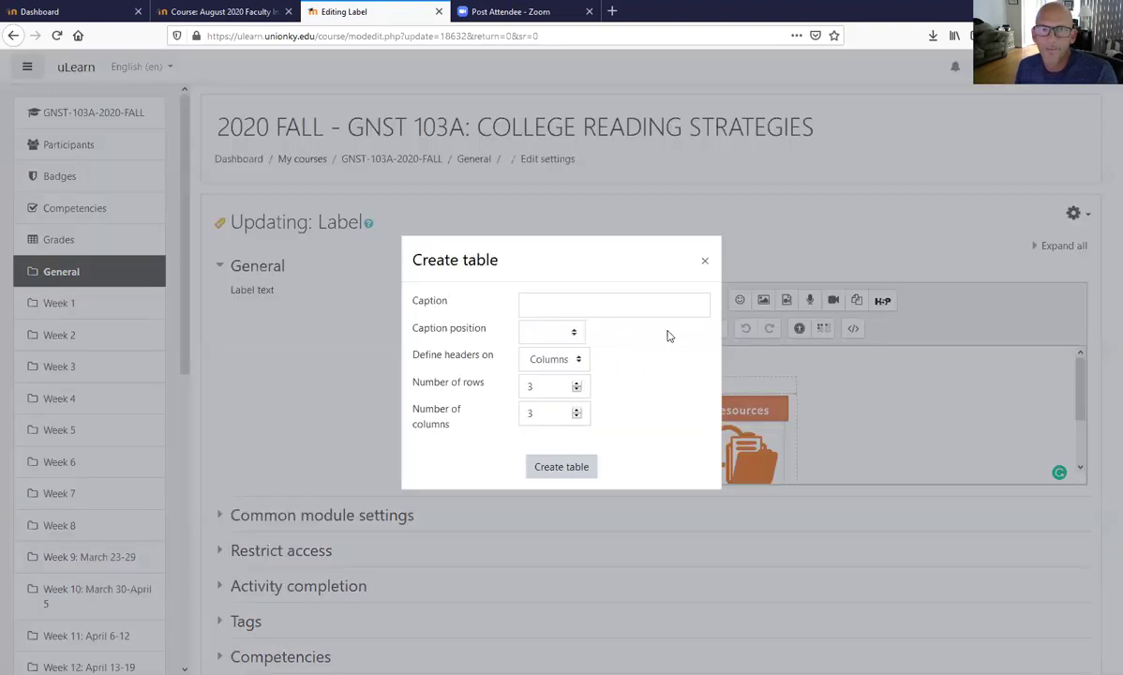
pyautogui.click(704, 260)
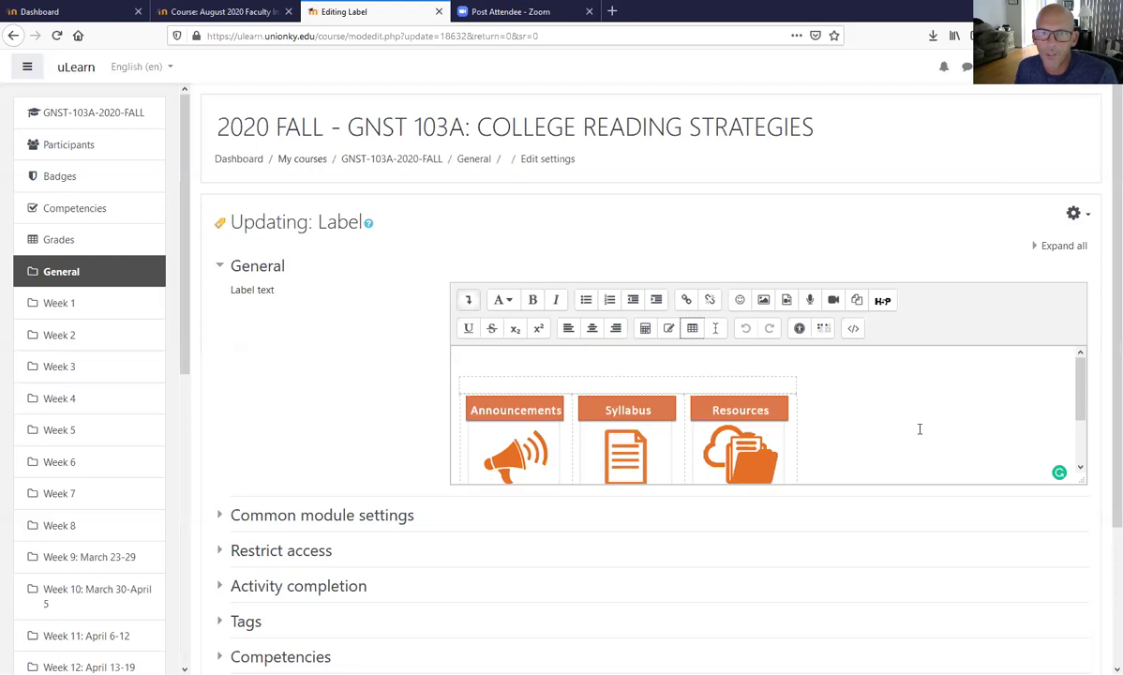
pyautogui.moveTo(820, 422); pyautogui.dragTo(482, 380)
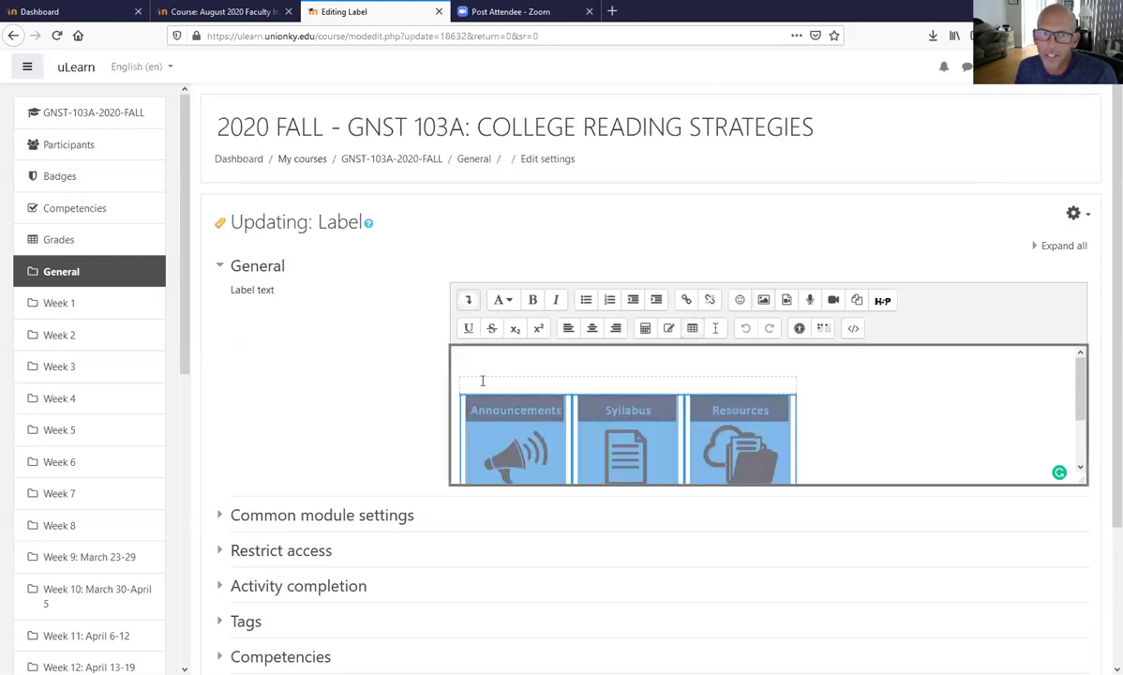
pyautogui.click(691, 328)
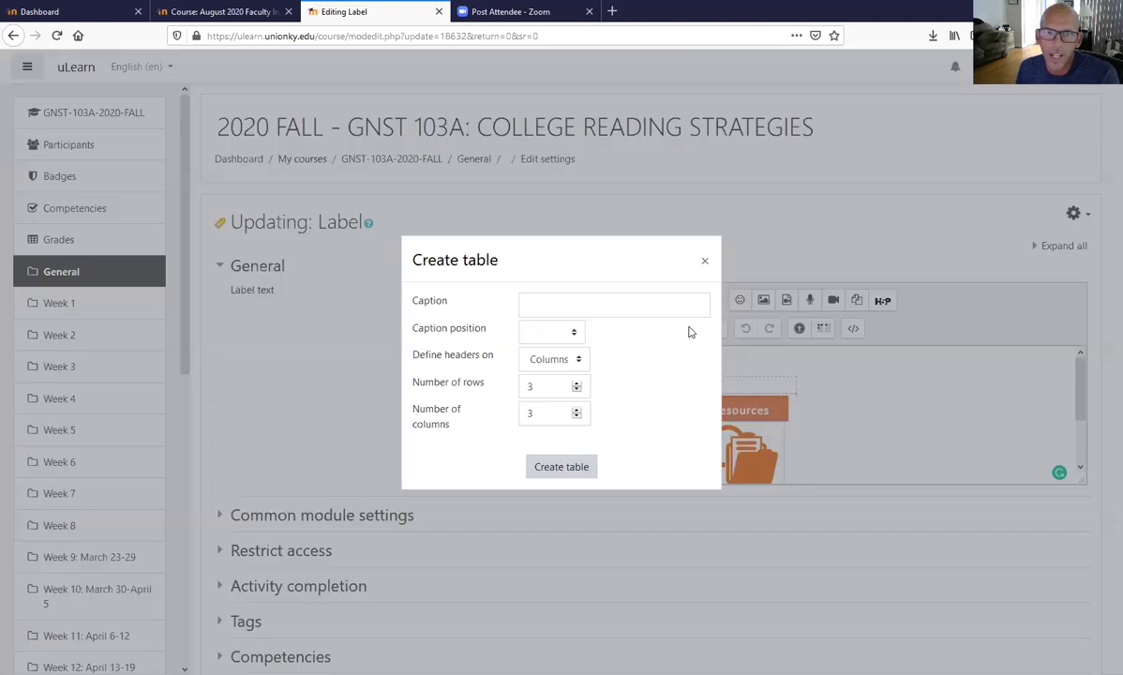
pyautogui.click(705, 261)
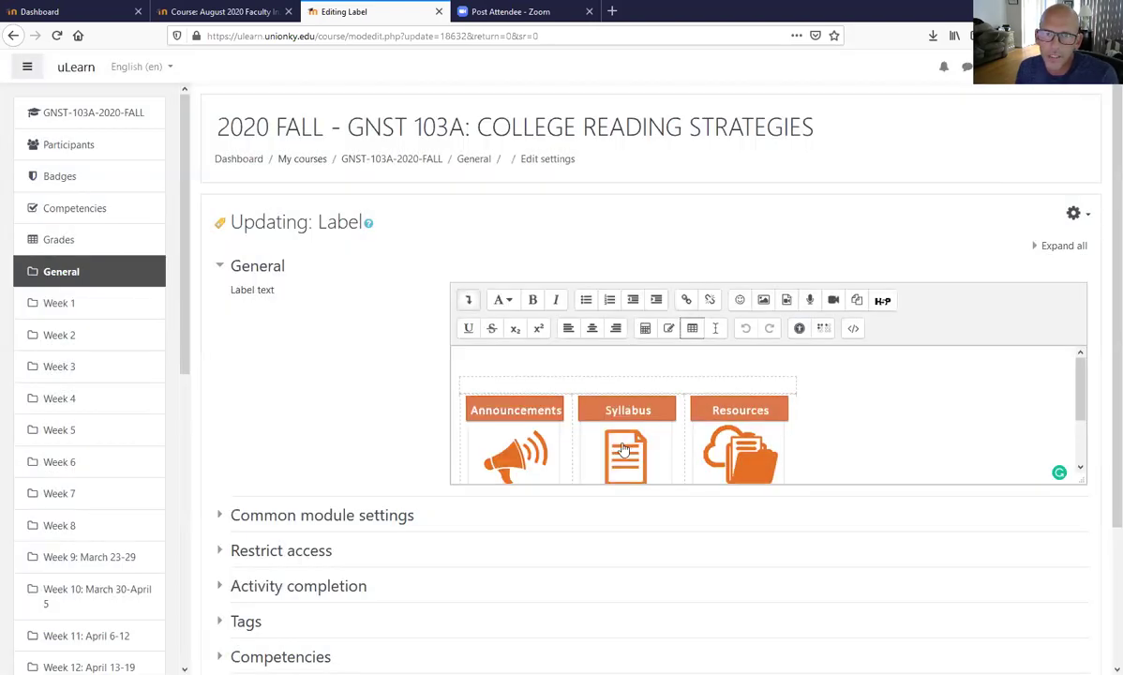
pyautogui.click(525, 387)
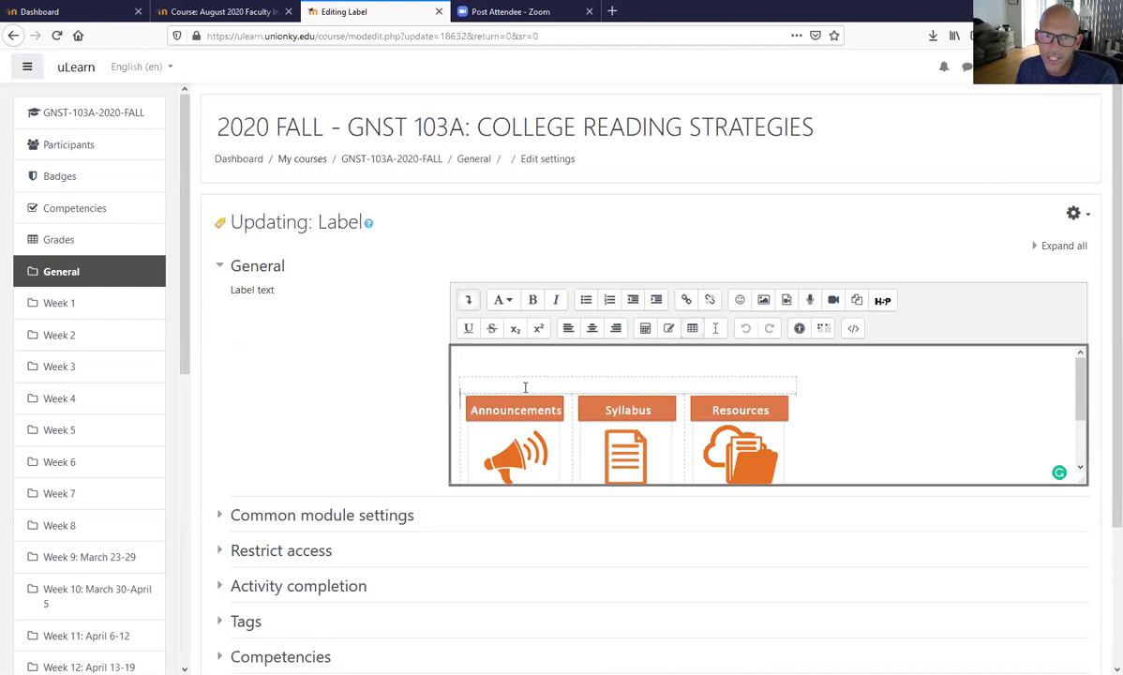
pyautogui.rightClick(525, 387)
pyautogui.press('Escape')
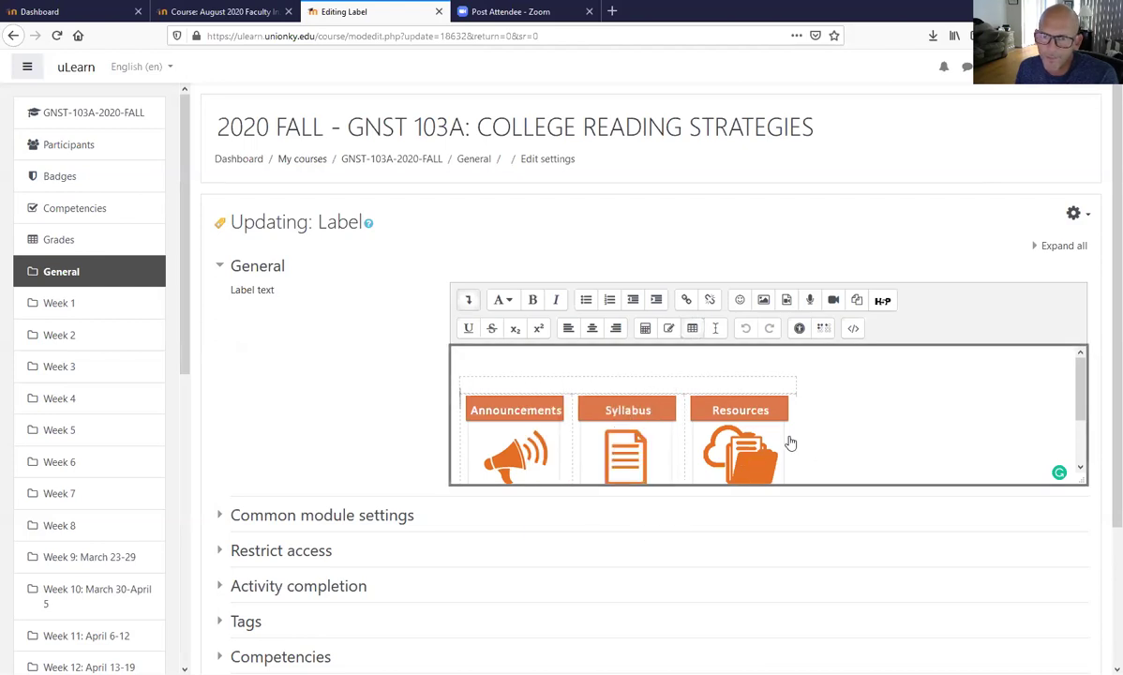
pyautogui.scroll(-1, 792, 431)
pyautogui.scroll(1, 806, 436)
pyautogui.moveTo(618, 387); pyautogui.dragTo(445, 387)
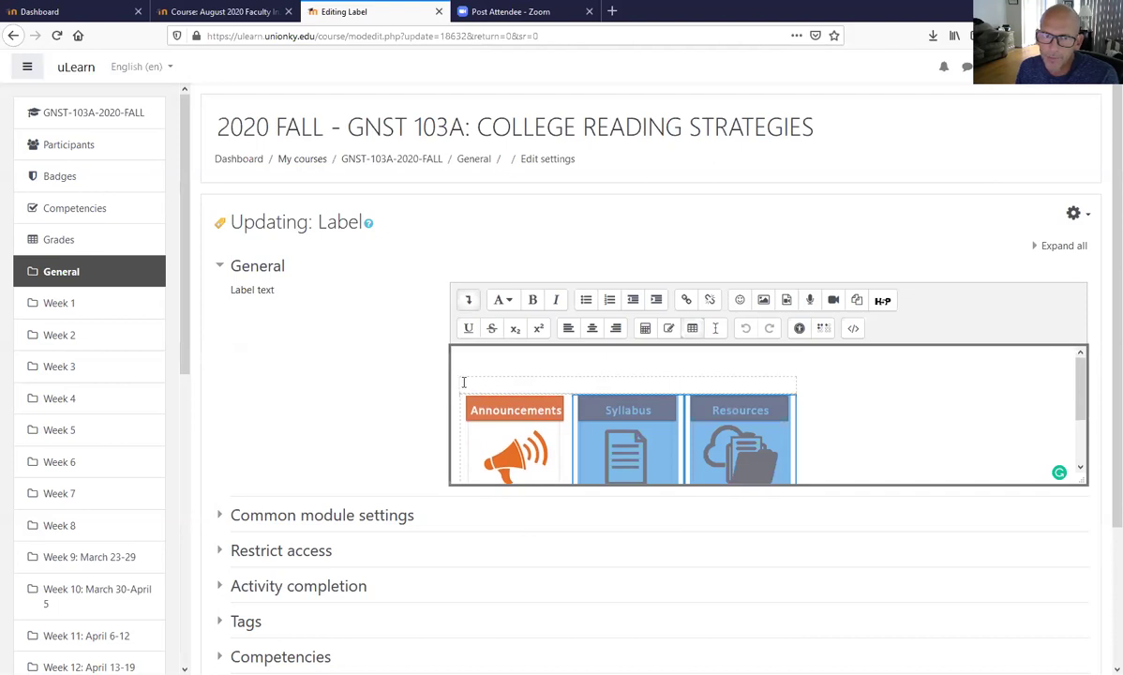
pyautogui.click(692, 329)
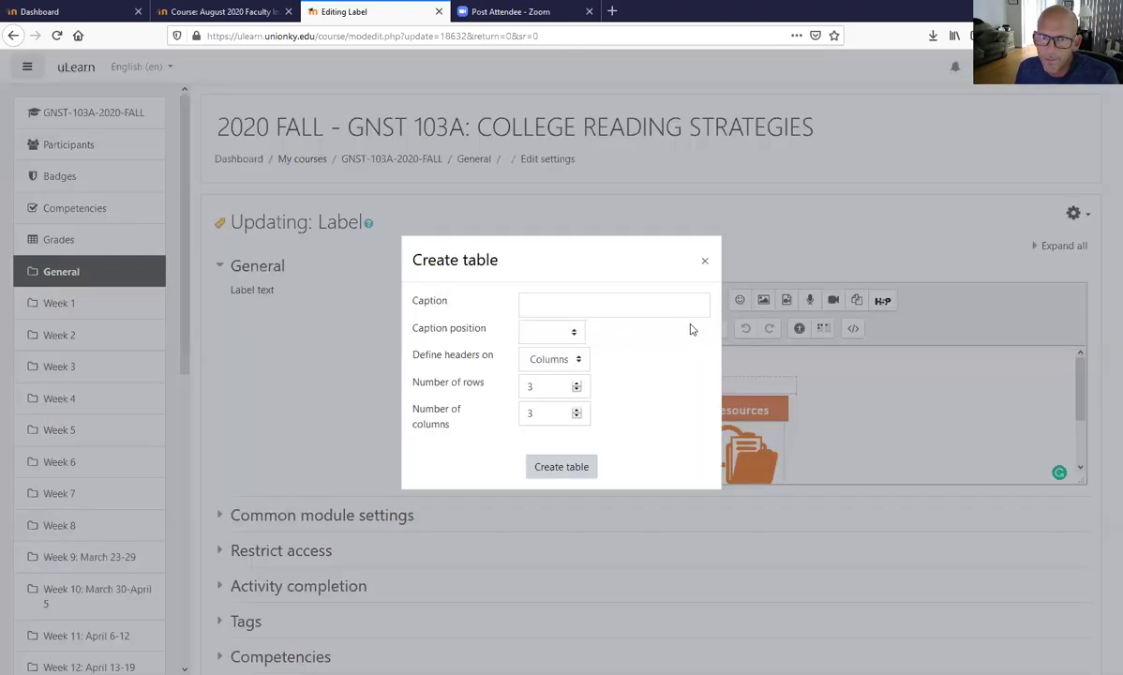
pyautogui.click(705, 260)
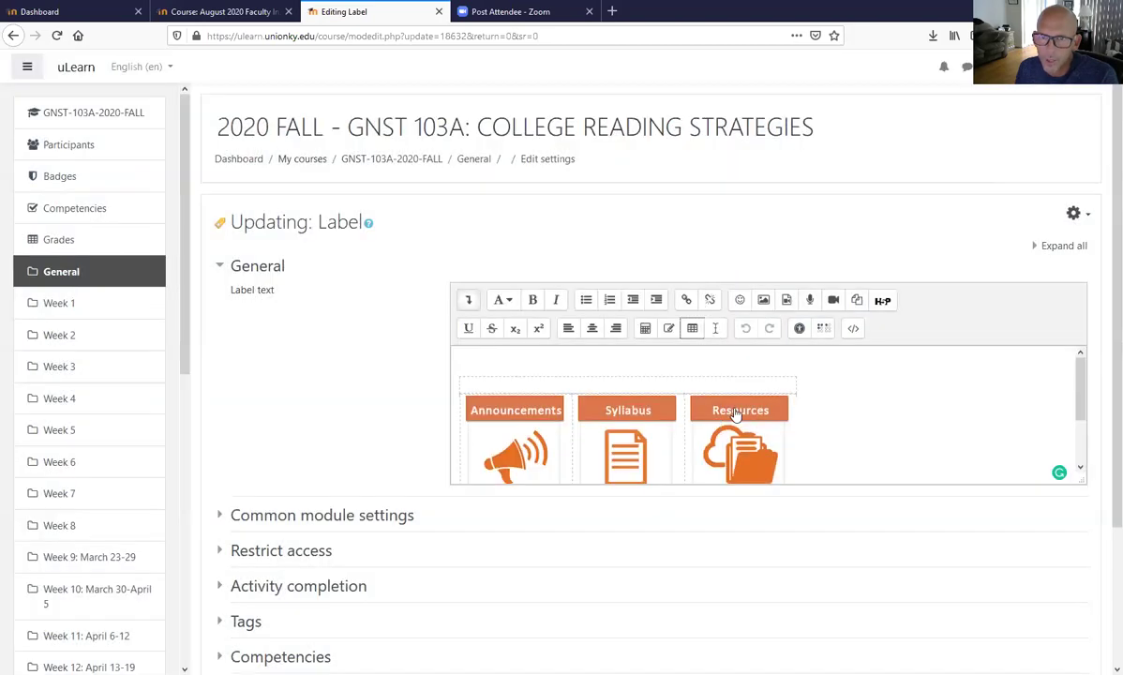
pyautogui.scroll(-2, 722, 379)
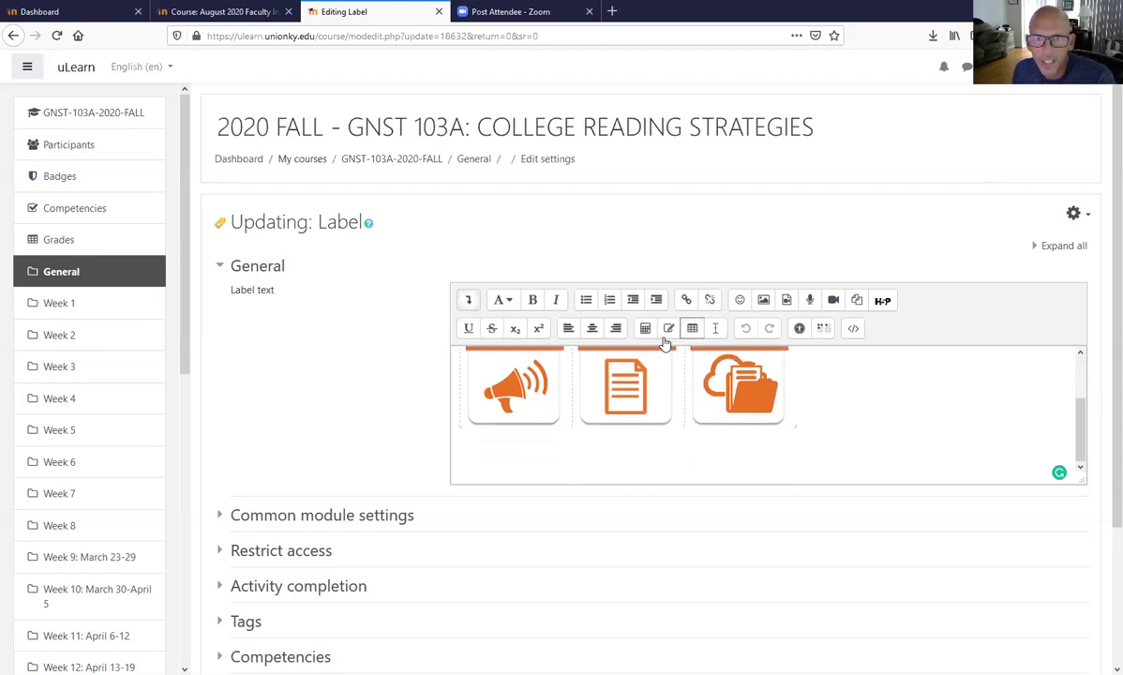
pyautogui.scroll(2, 688, 375)
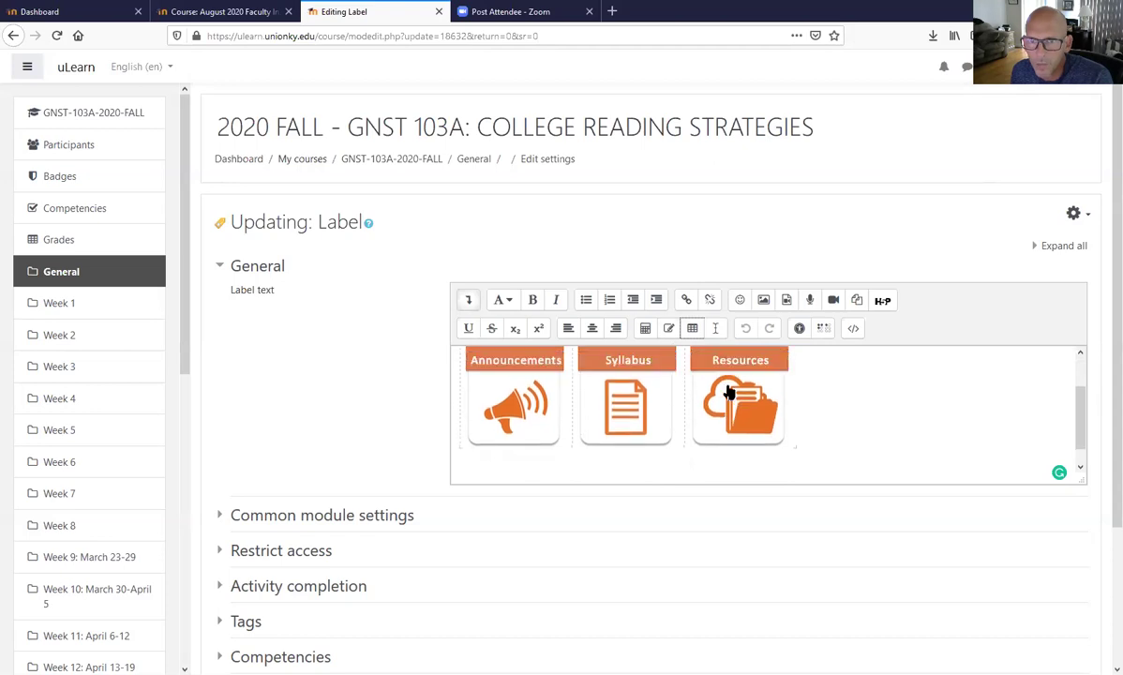
pyautogui.click(674, 390)
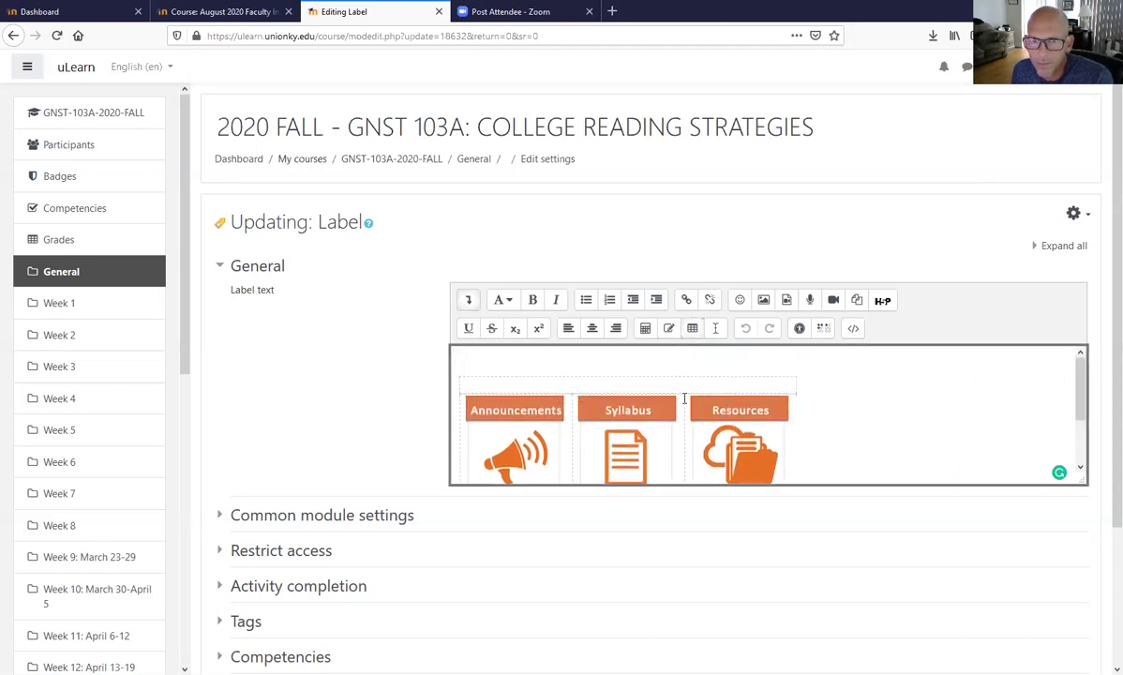
pyautogui.rightClick(681, 393)
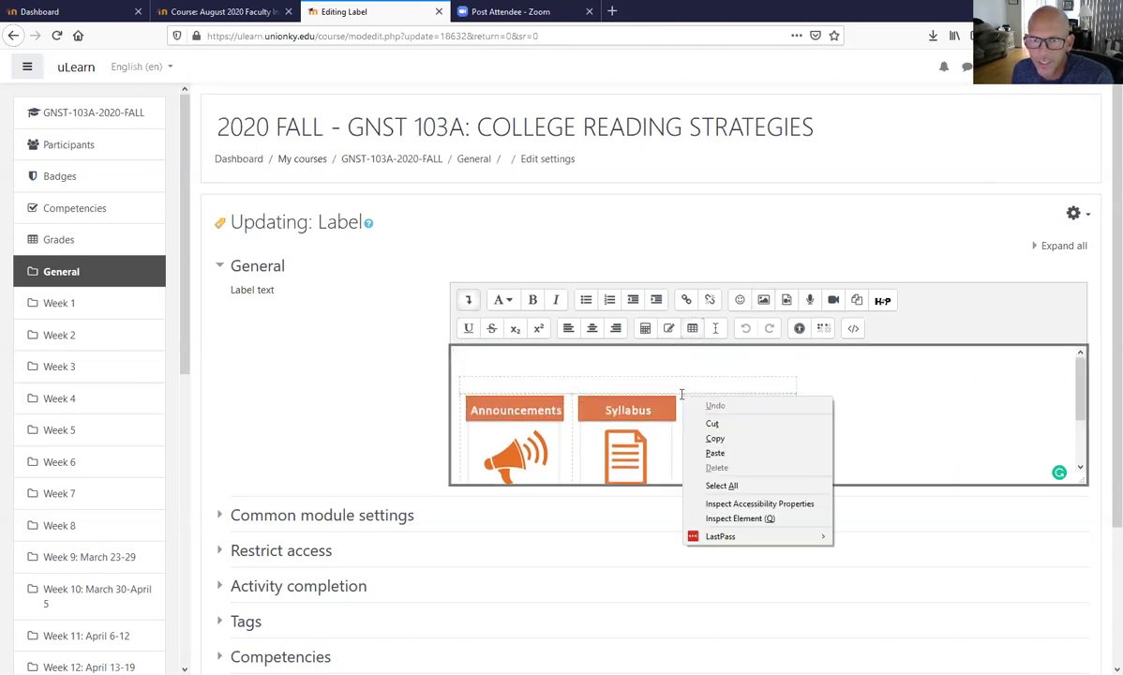
pyautogui.click(677, 404)
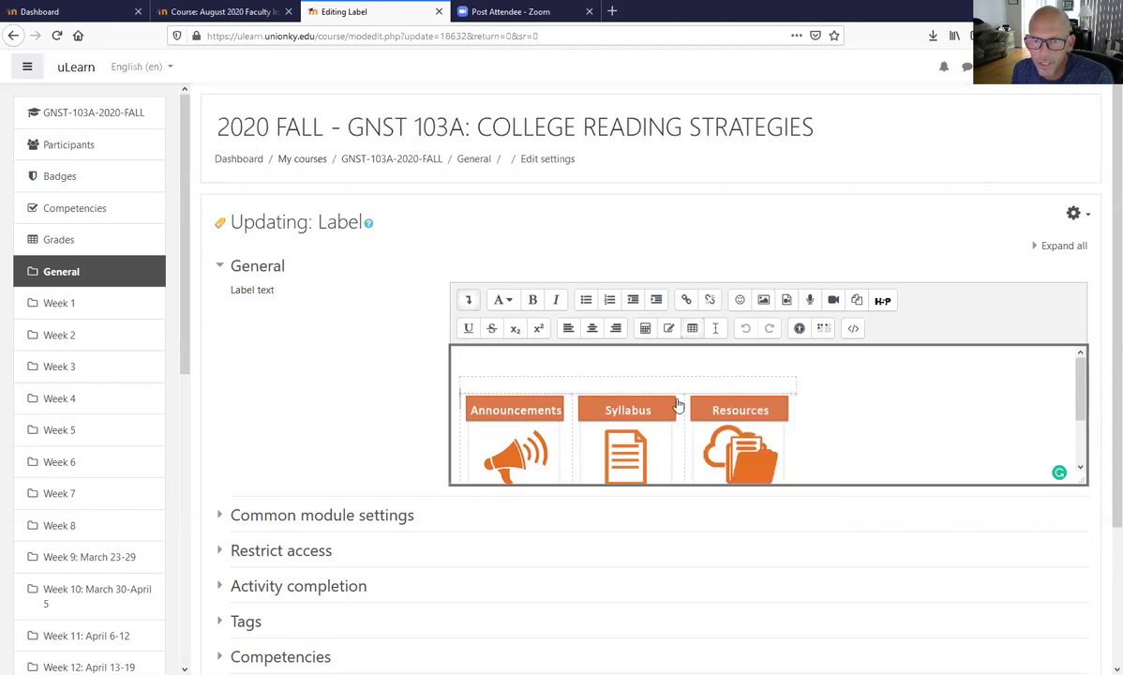
pyautogui.doubleClick(681, 429)
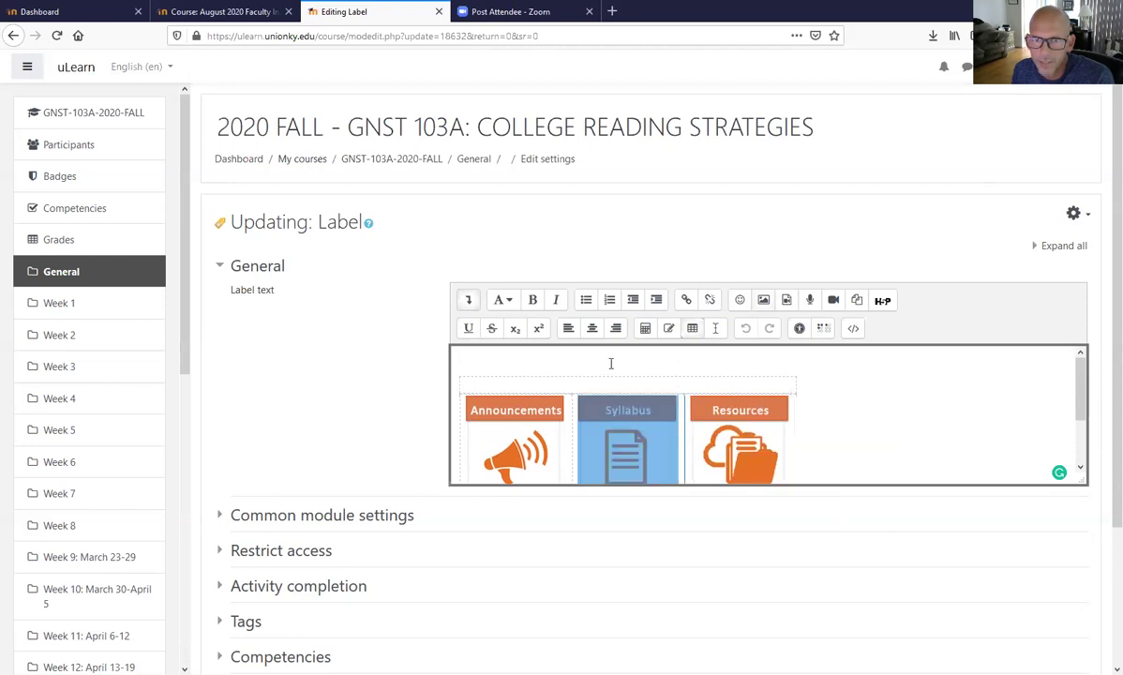
pyautogui.click(540, 386)
pyautogui.moveTo(475, 375); pyautogui.dragTo(799, 437)
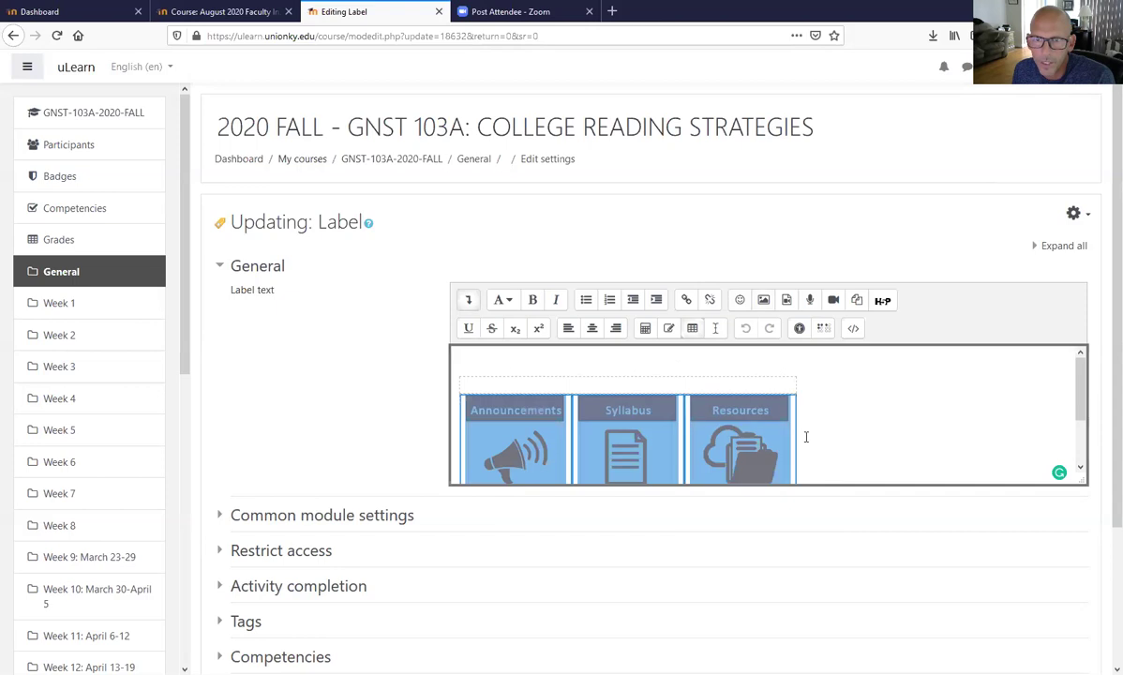
pyautogui.click(692, 328)
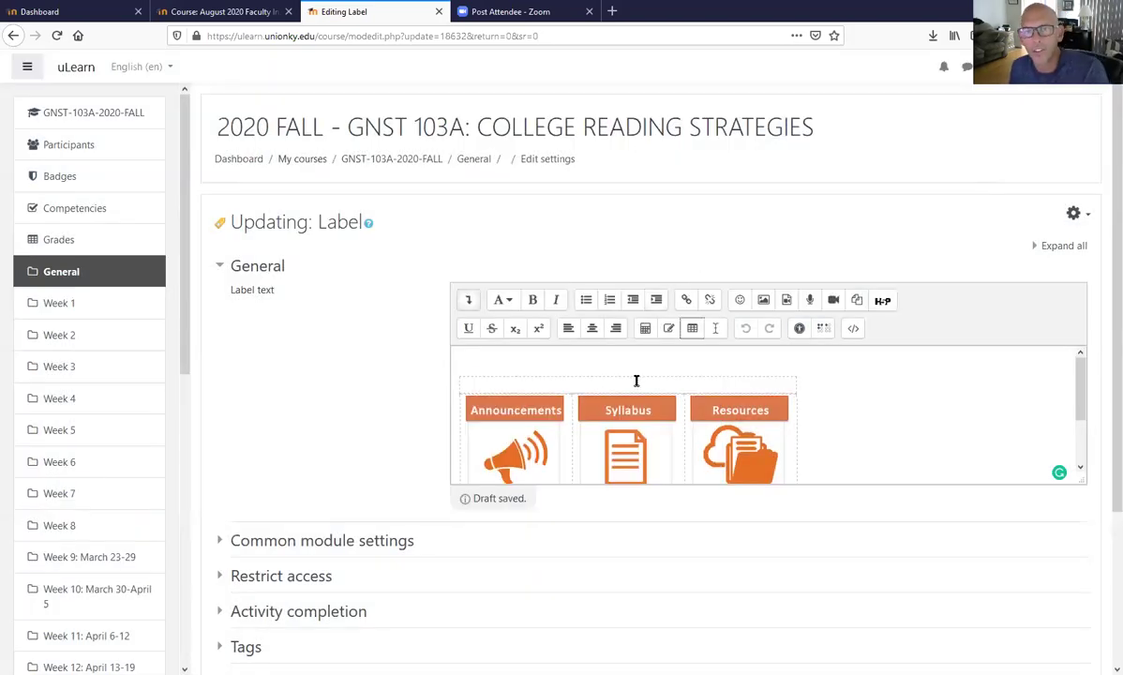
pyautogui.scroll(-2, 636, 380)
pyautogui.scroll(2, 635, 381)
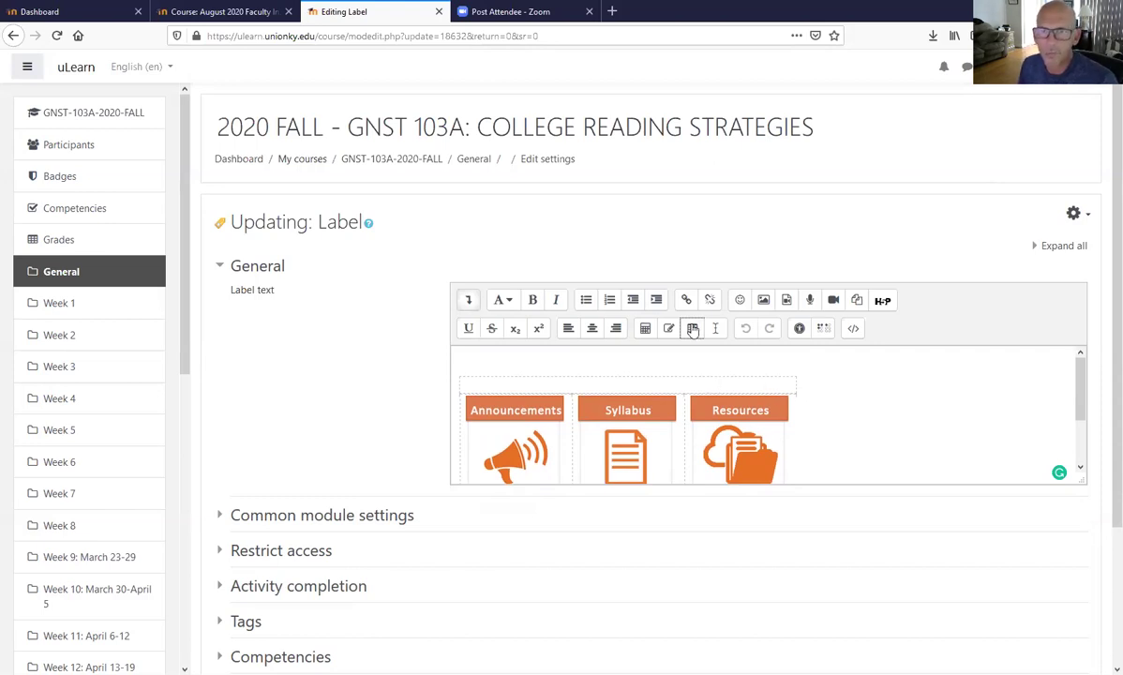
pyautogui.click(795, 421)
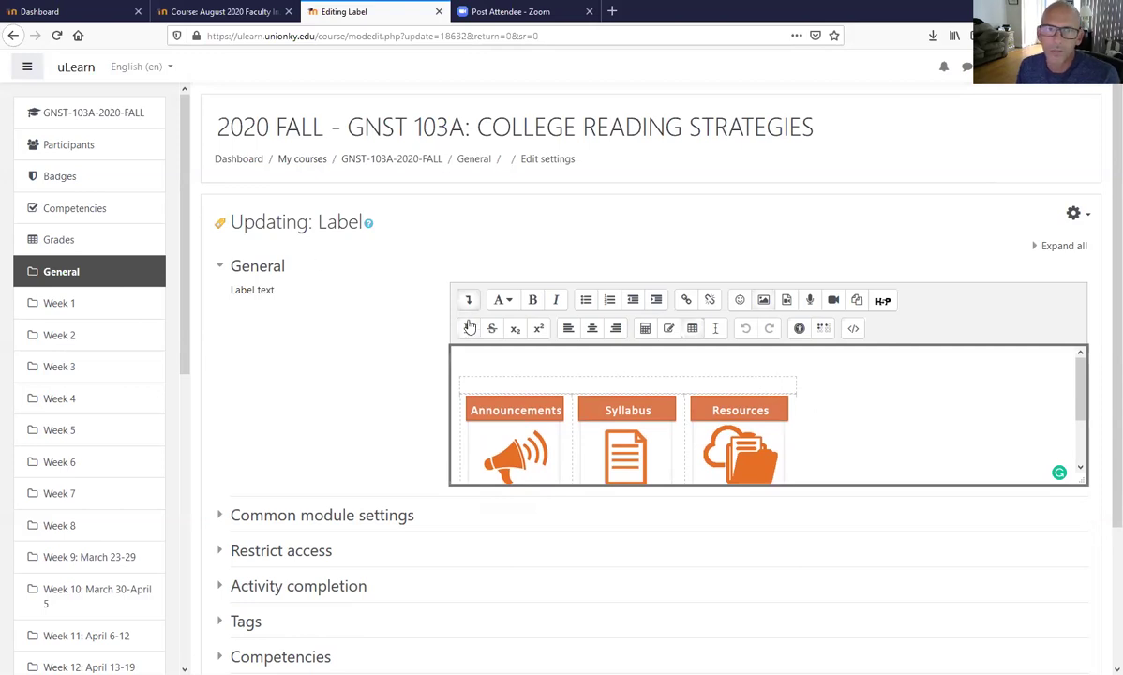
# Delete the three-icon table from the label text and clear the leftover HTML code so the label is empty.
pyautogui.moveTo(768, 417); pyautogui.dragTo(454, 366)
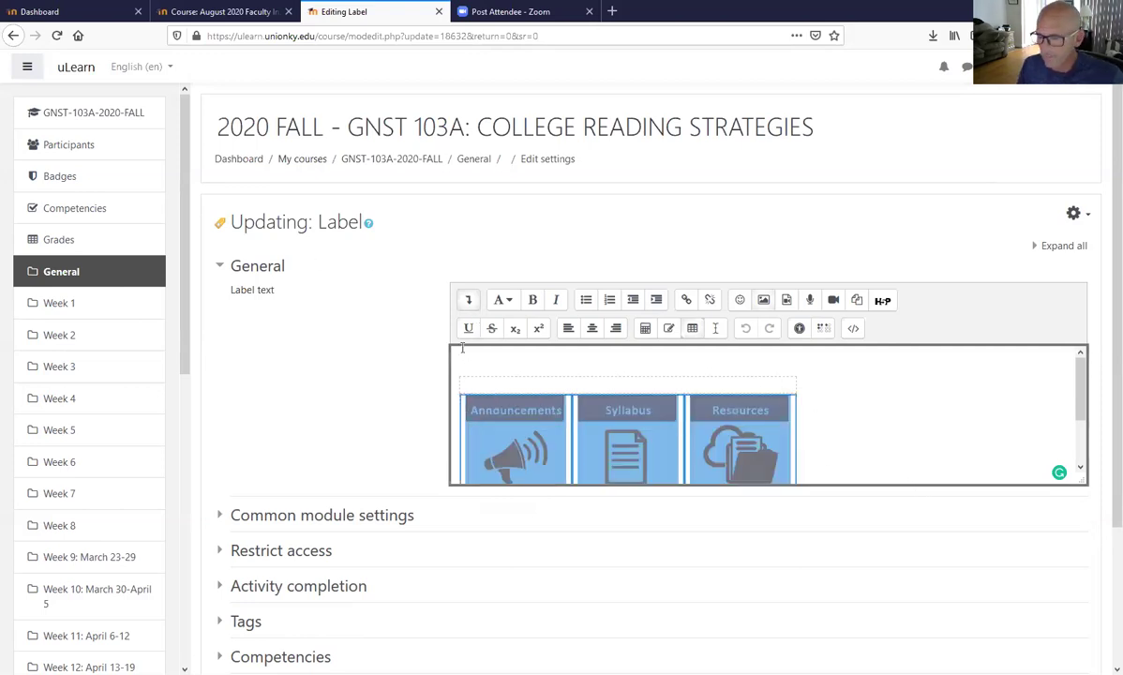
pyautogui.press('Delete')
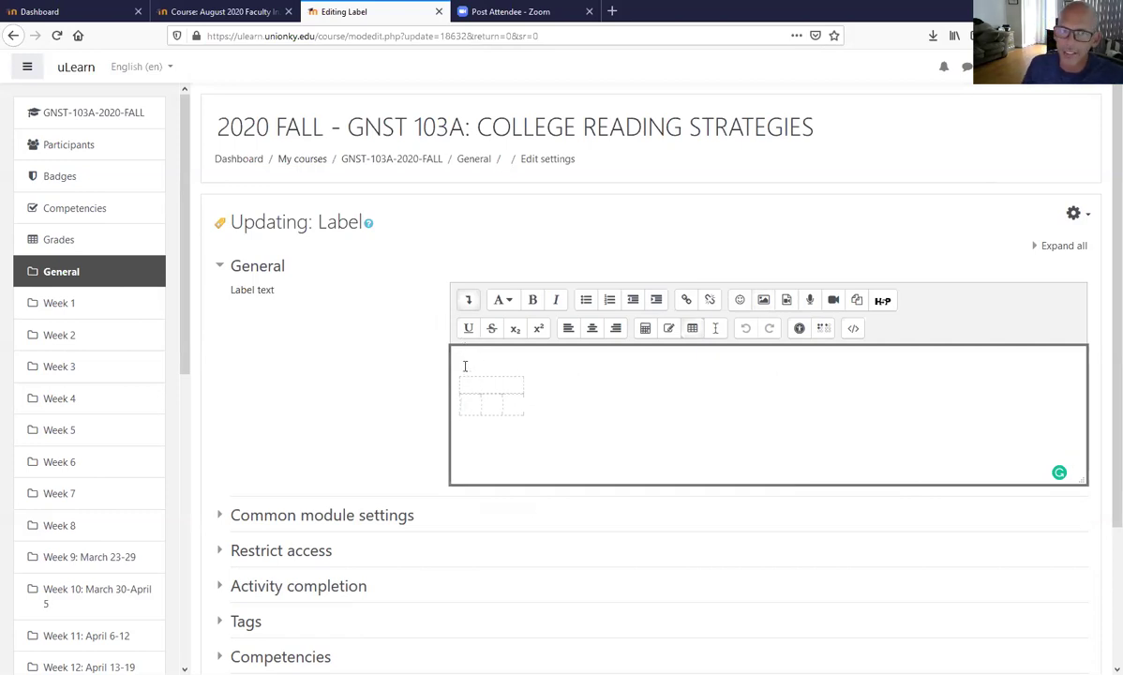
pyautogui.press('Delete')
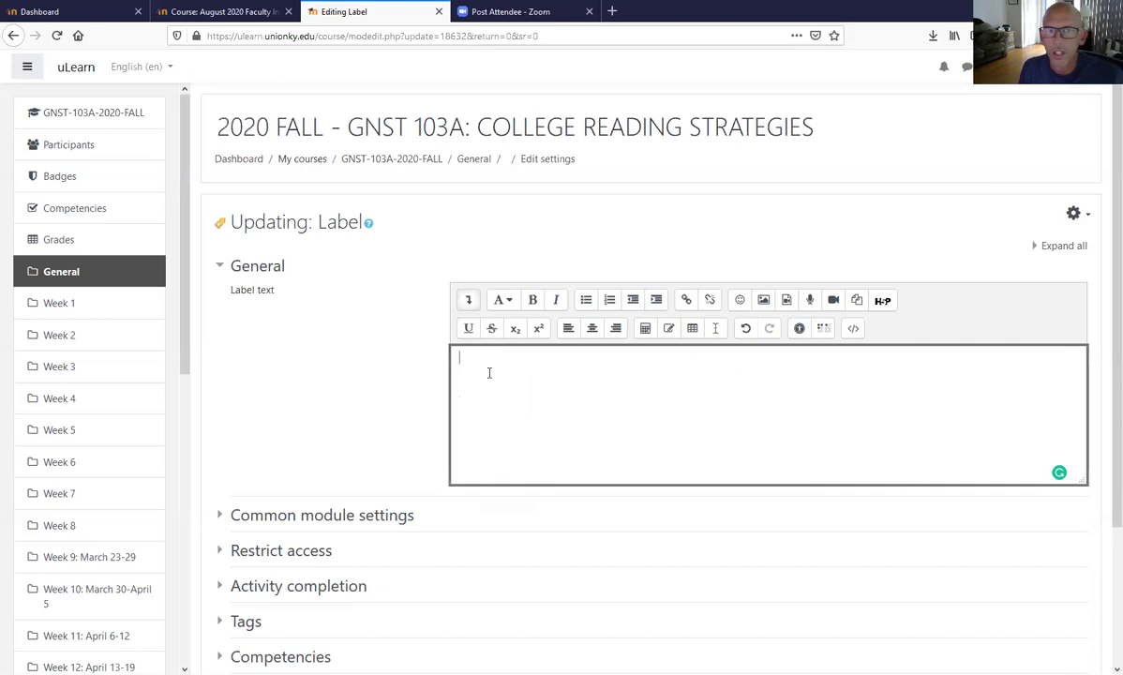
pyautogui.click(852, 329)
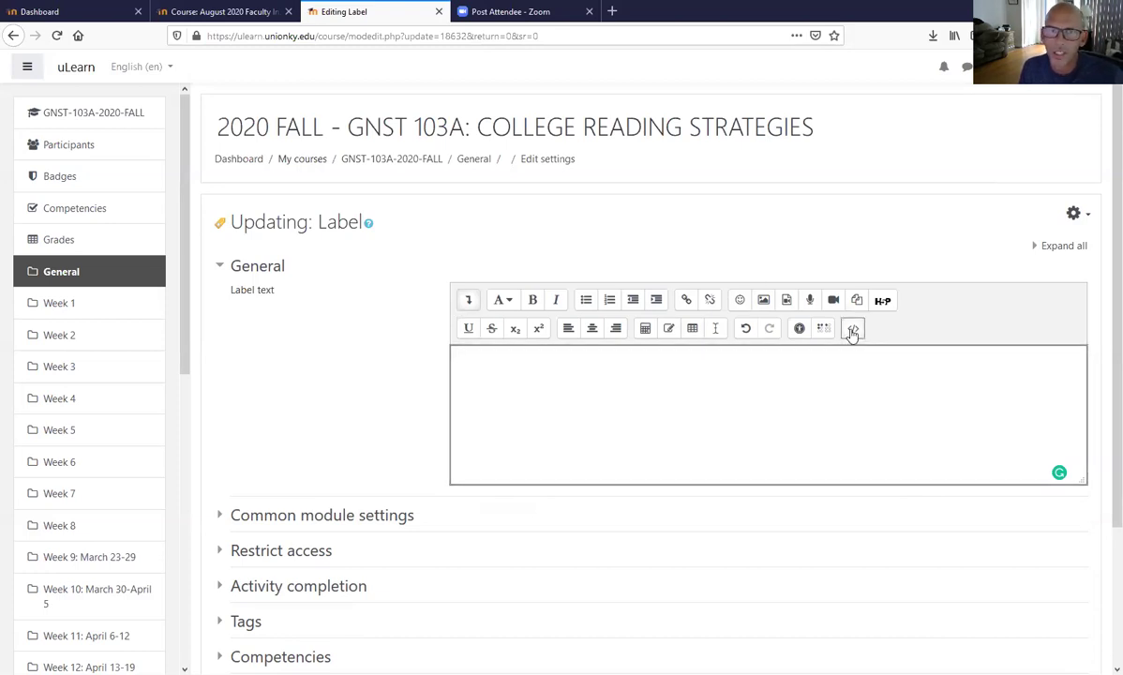
pyautogui.hotkey('ctrl', 'a')
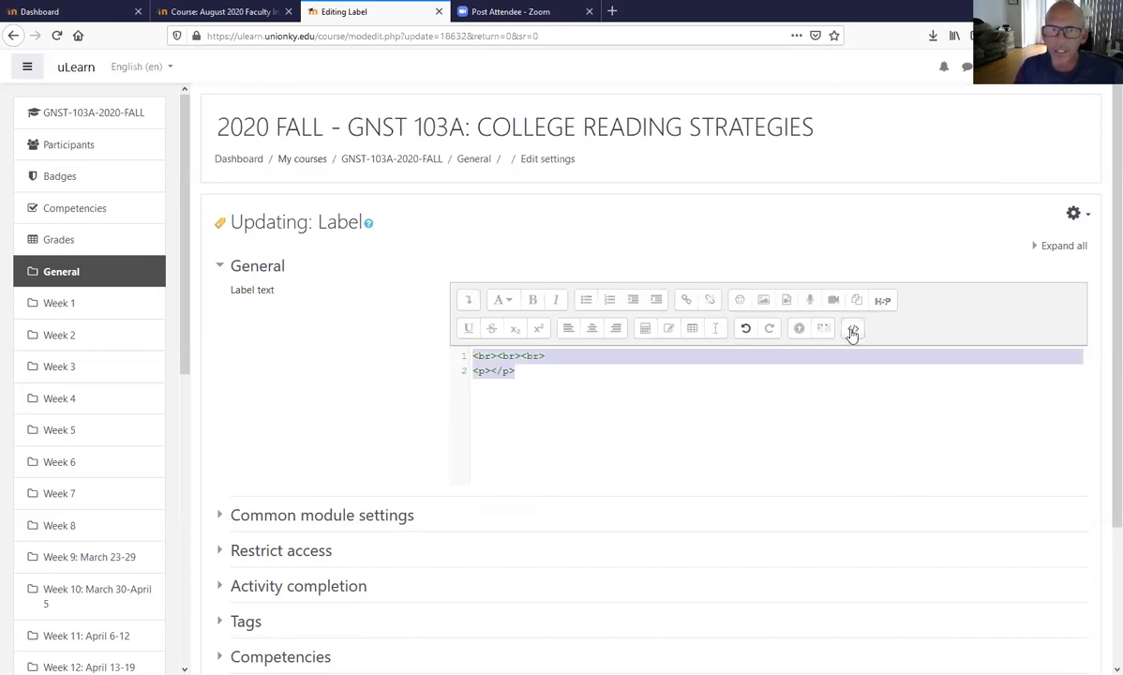
pyautogui.press('Delete')
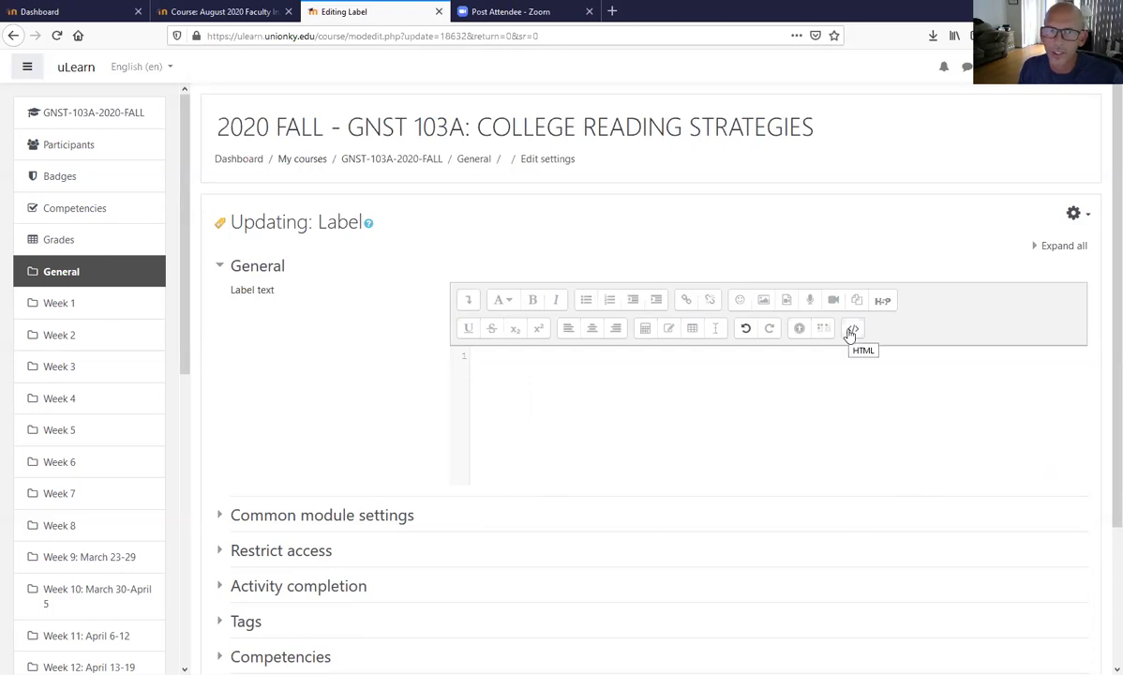
pyautogui.click(850, 332)
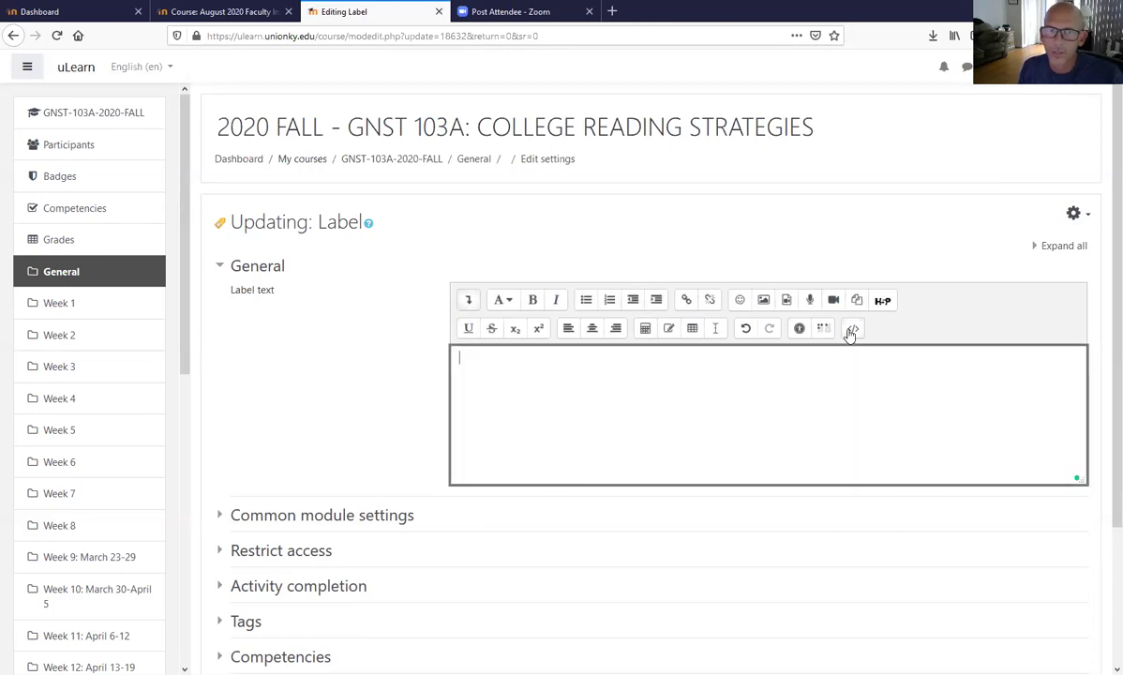
# Insert a new table with 1 row, 4 columns and headers defined on columns into the empty label.
pyautogui.click(694, 332)
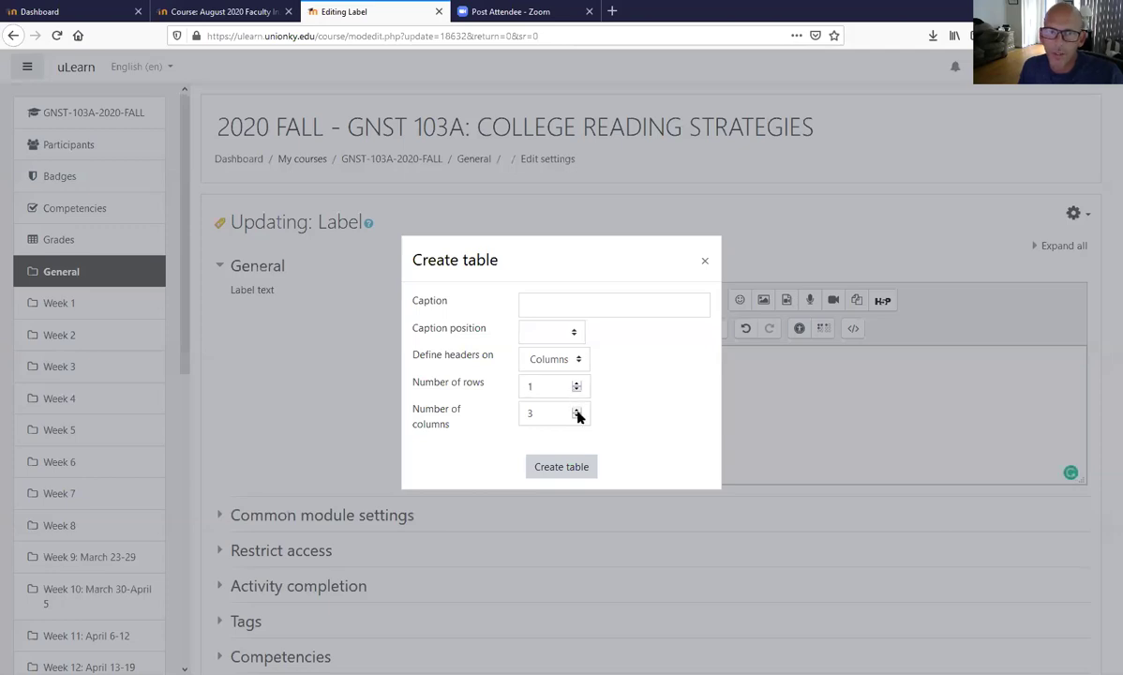
pyautogui.click(559, 464)
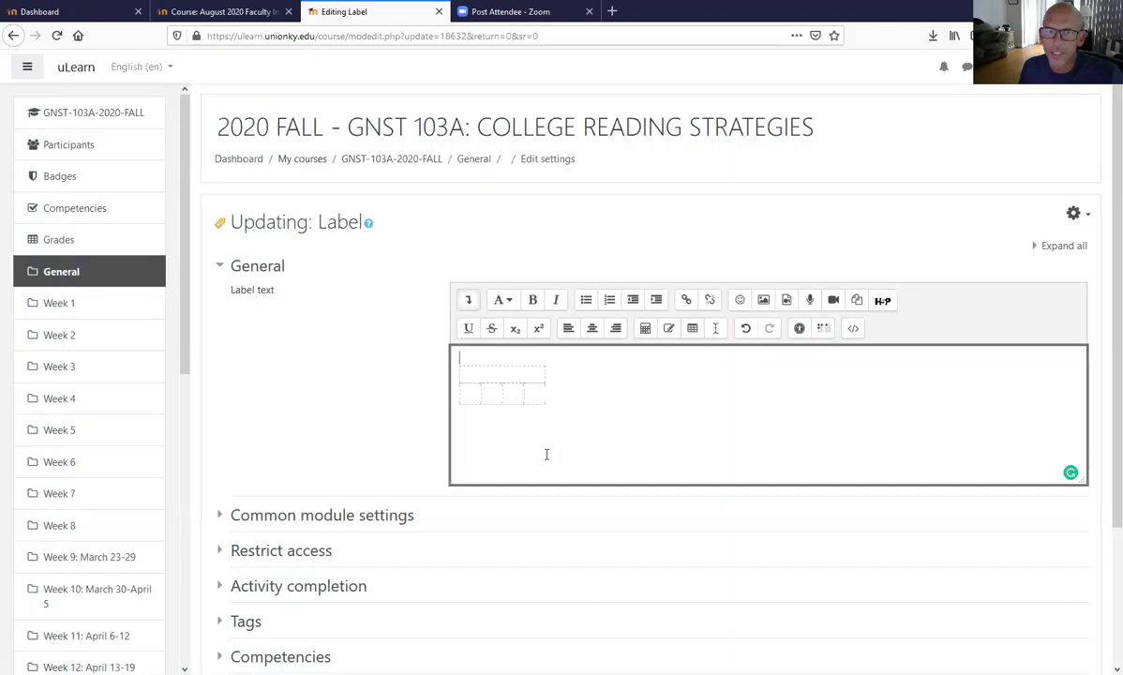
# Choose Announcements-icon.png from the recent files as the image for the table's first cell, overwriting the existing attached copy.
pyautogui.click(763, 299)
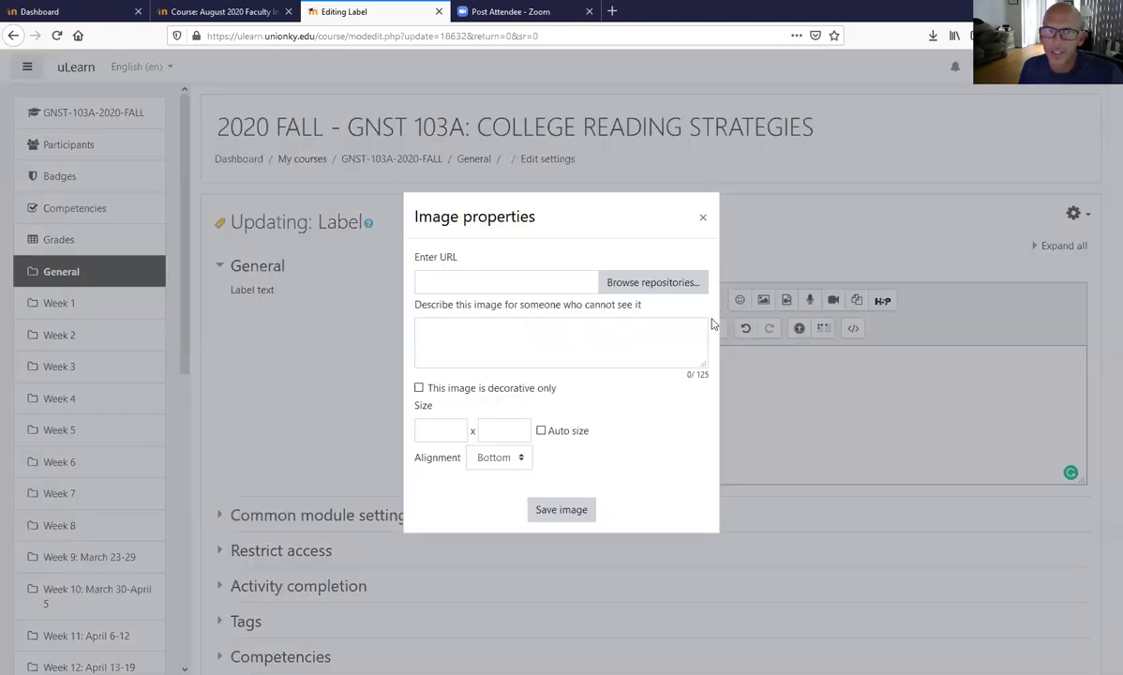
pyautogui.click(614, 282)
pyautogui.click(335, 294)
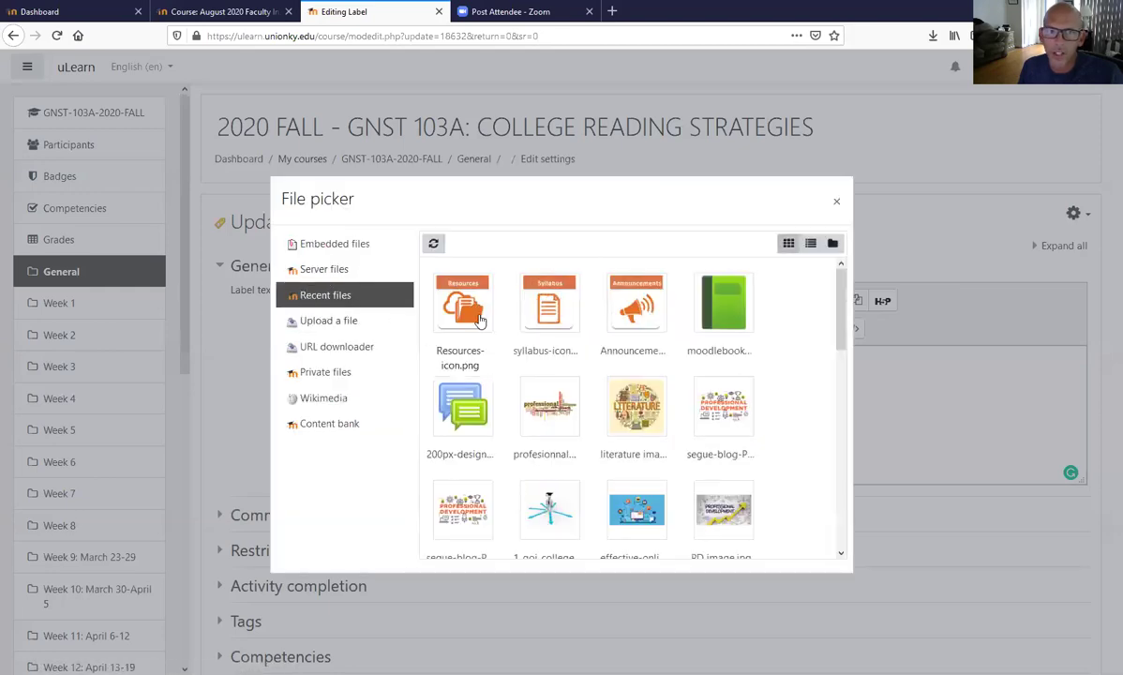
pyautogui.click(621, 304)
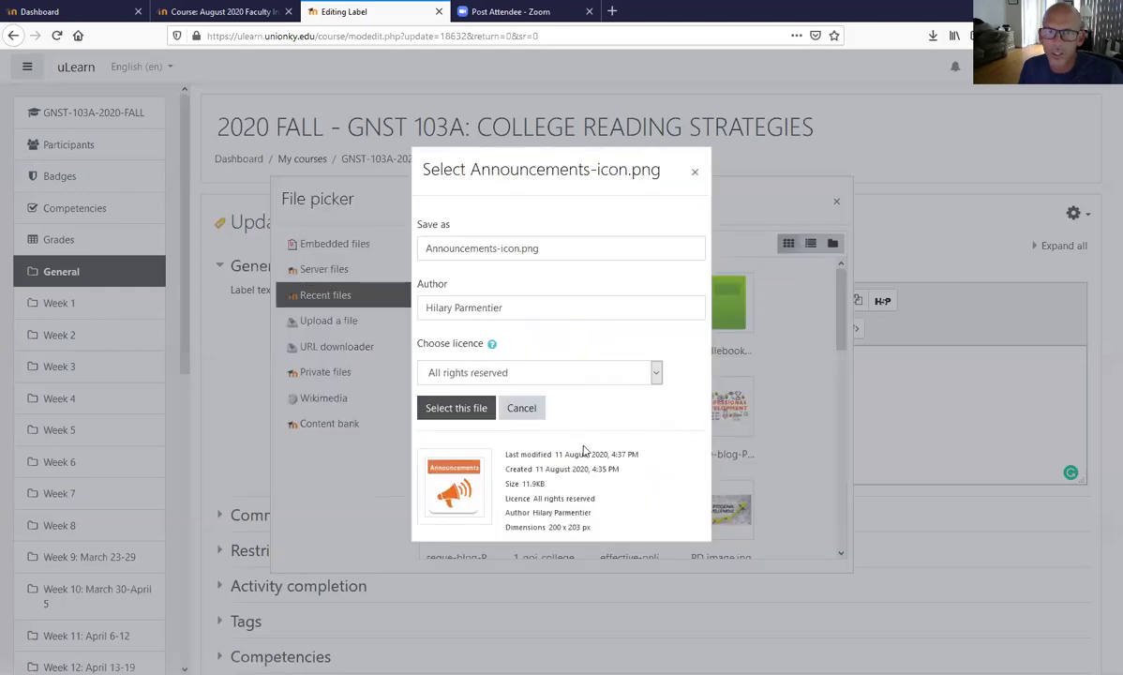
pyautogui.click(473, 410)
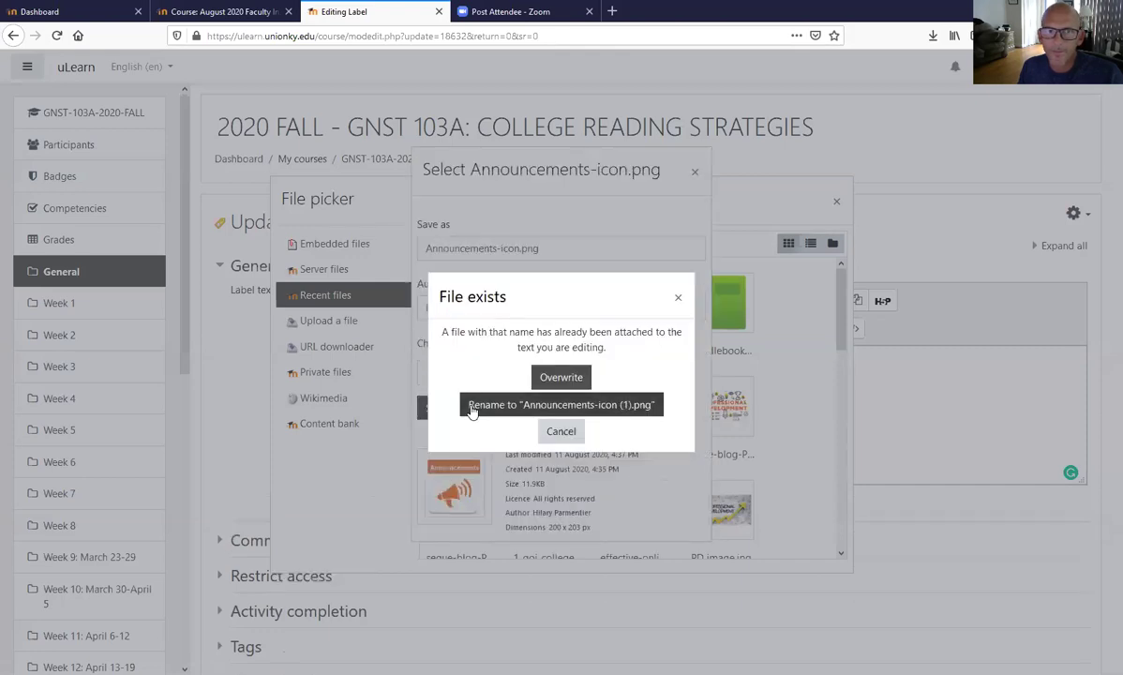
pyautogui.click(573, 380)
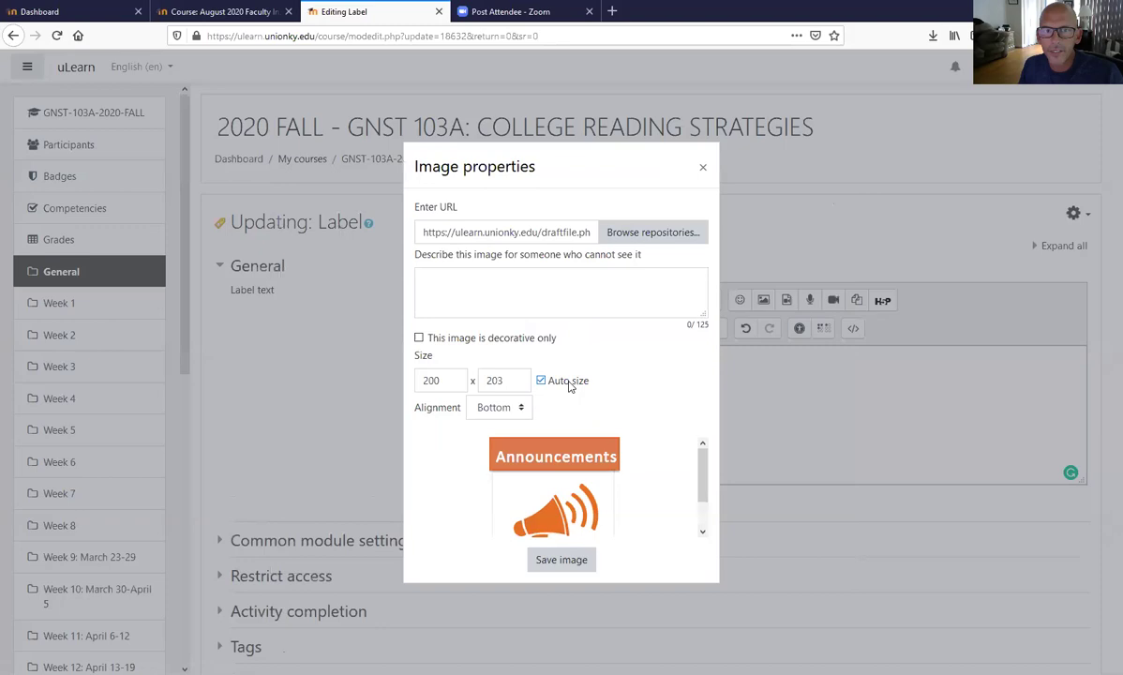
# Insert the Announcements image with a width of 150, the description "Announcements" and Top alignment.
pyautogui.doubleClick(442, 377)
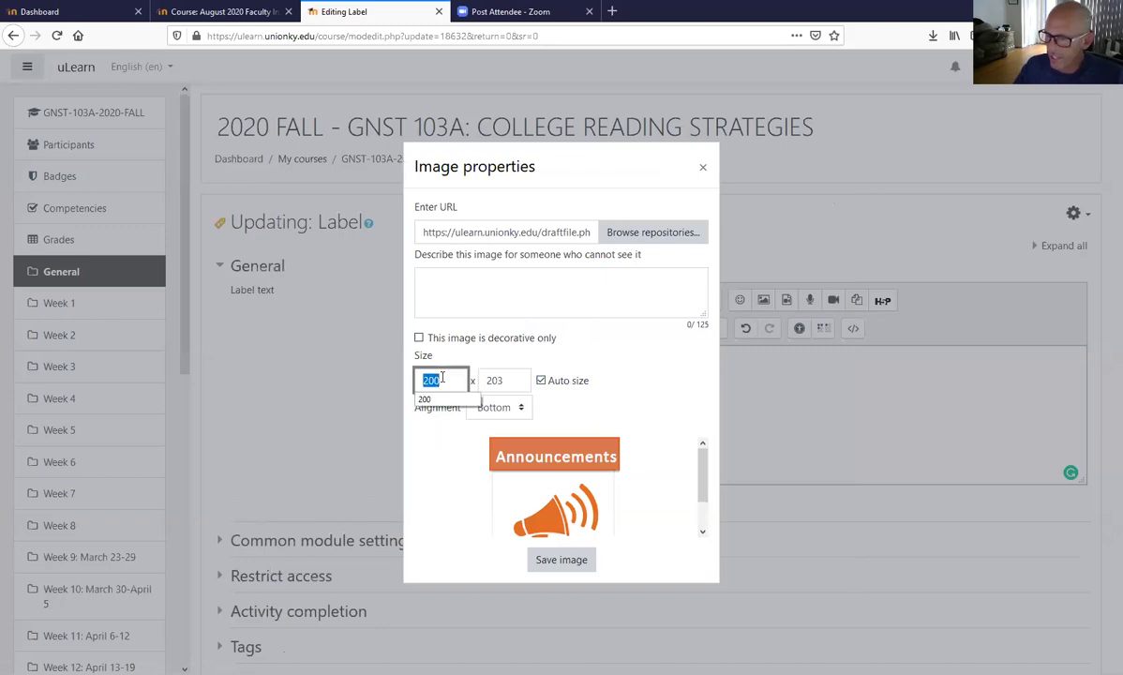
pyautogui.write('150')
pyautogui.click(506, 270)
pyautogui.write('An nouncements')
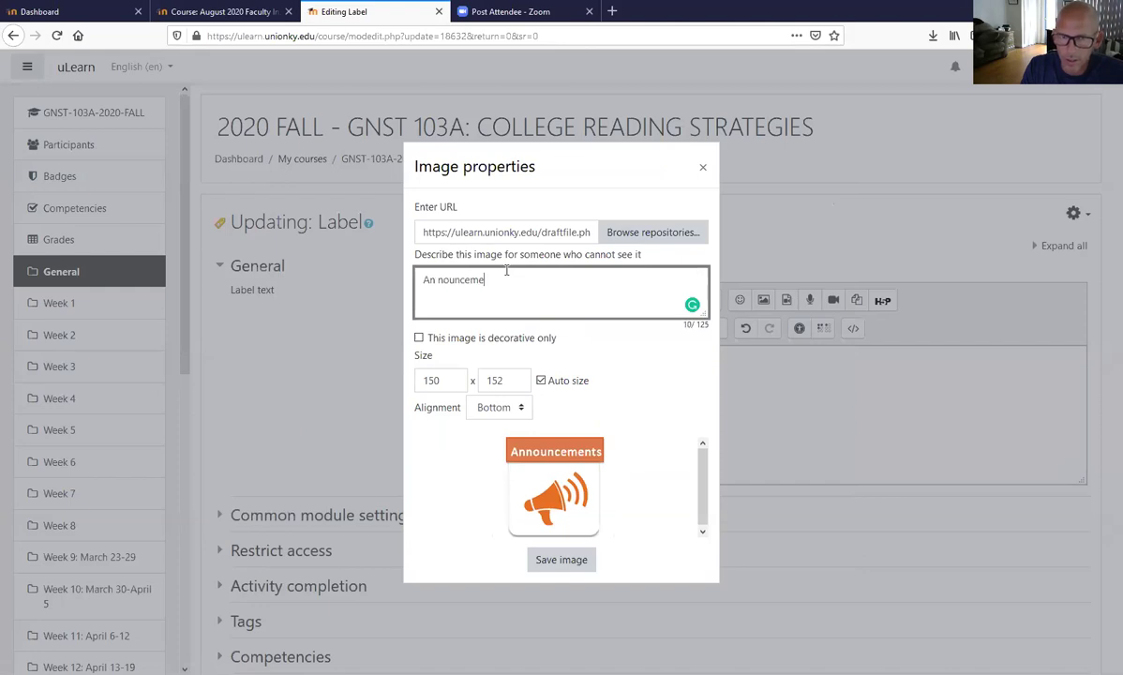
pyautogui.click(435, 279)
pyautogui.press('BackSpace')
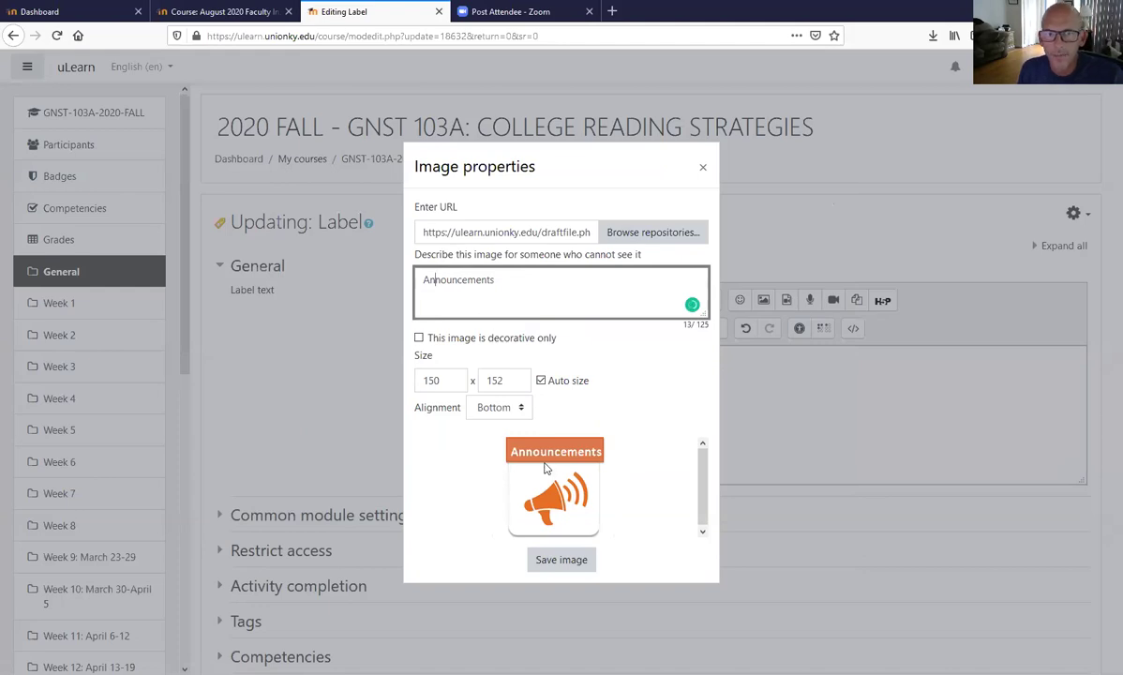
pyautogui.click(506, 408)
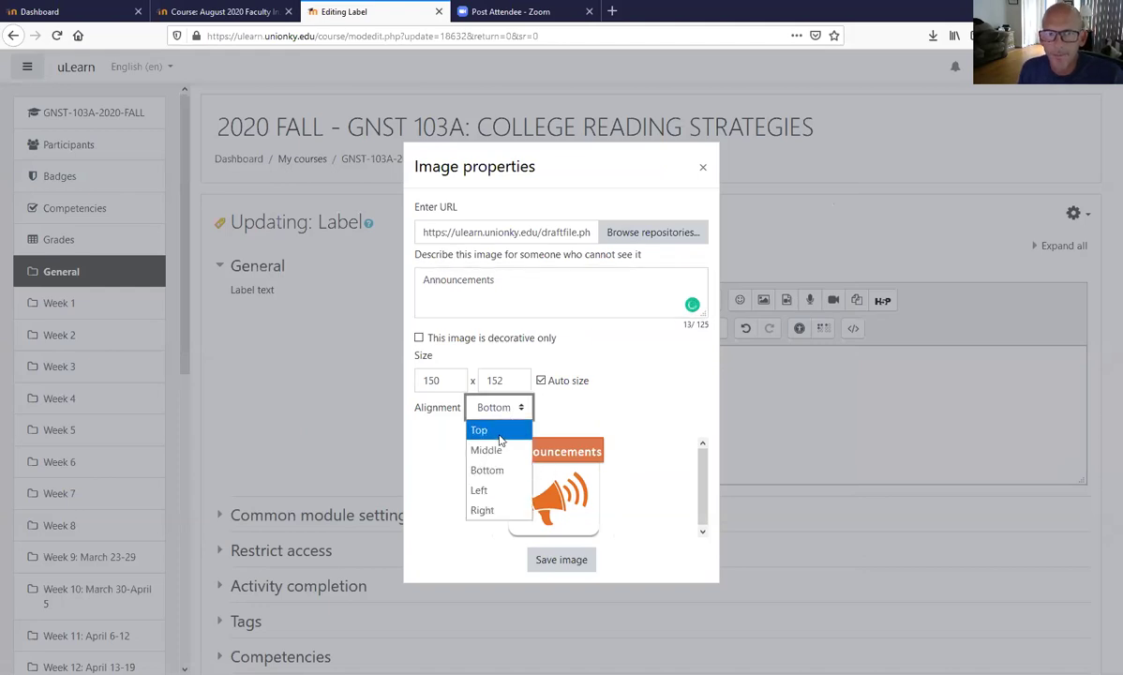
pyautogui.click(486, 430)
pyautogui.click(564, 560)
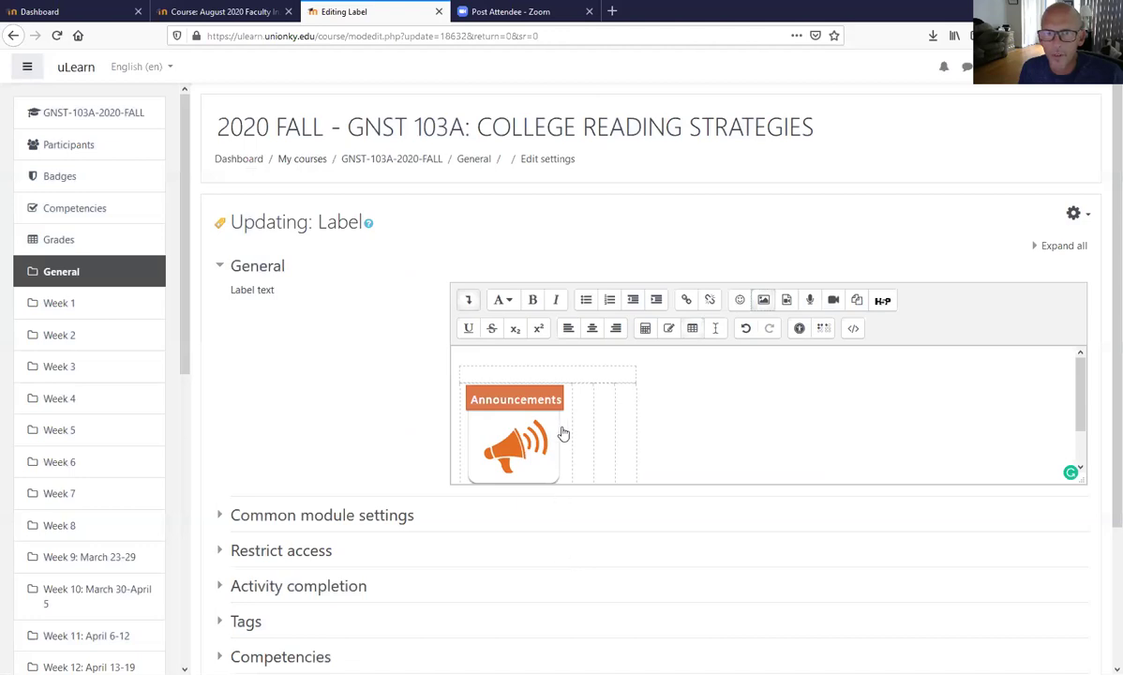
# Choose syllabus-icon2.png from the recent files as the image for the second cell, overwriting the existing attached copy.
pyautogui.click(763, 300)
pyautogui.click(607, 283)
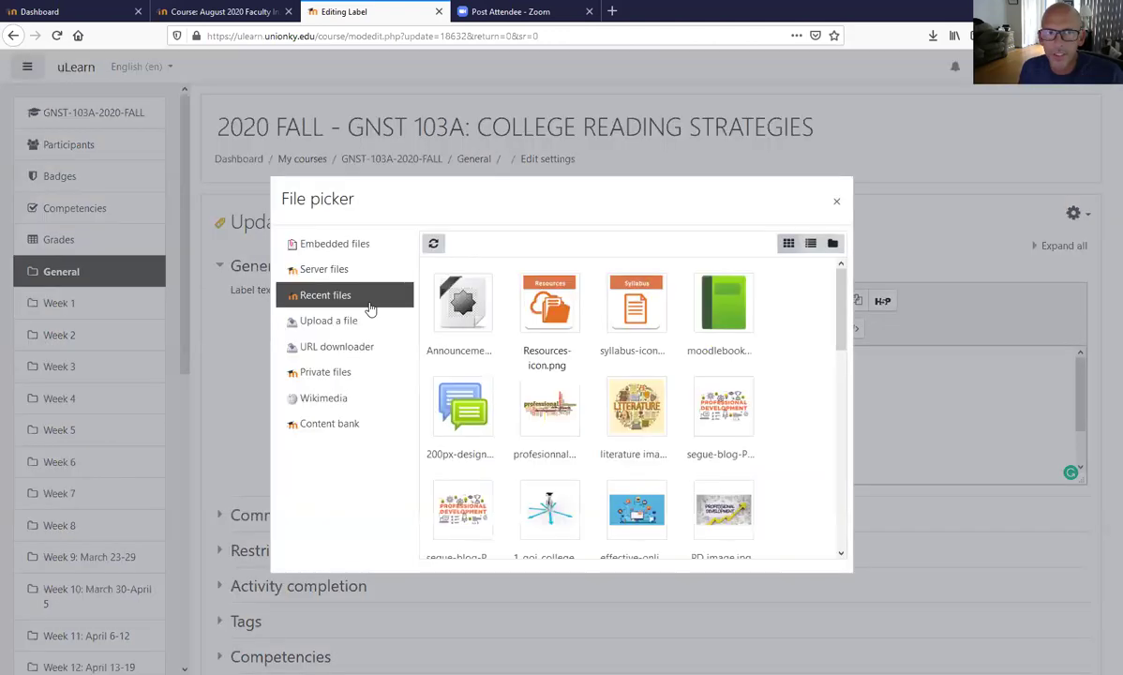
pyautogui.click(626, 317)
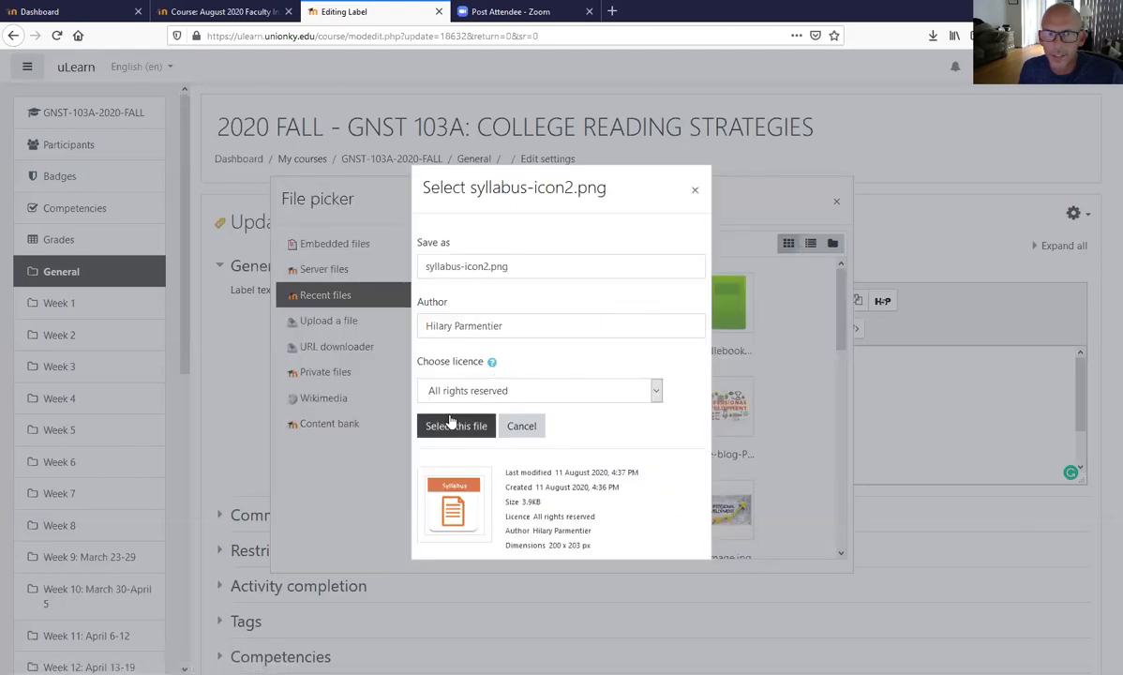
pyautogui.click(457, 425)
pyautogui.click(554, 391)
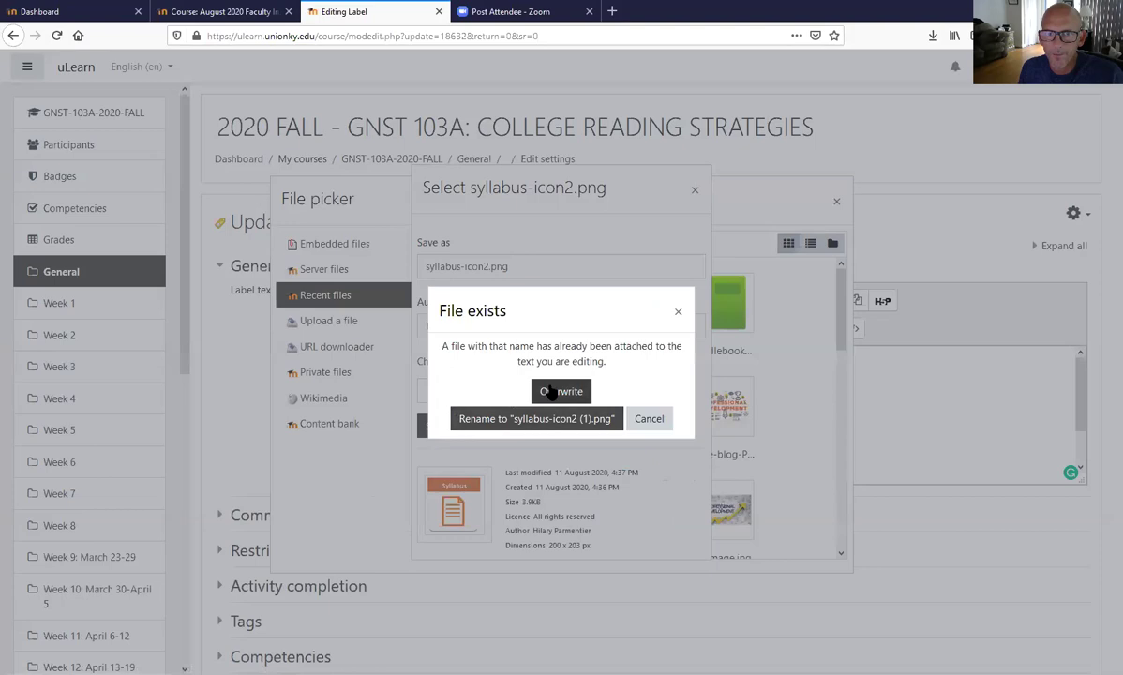
# Insert the Syllabus image with the description "Syllabus", a width of 150 and Top alignment.
pyautogui.click(455, 277)
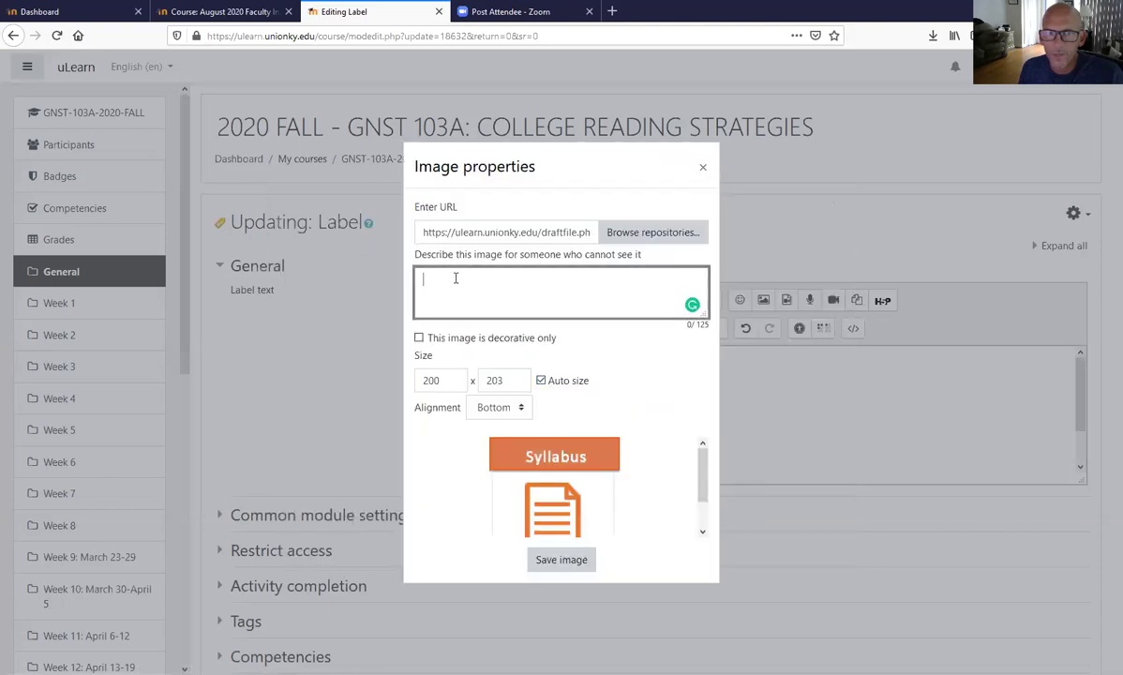
pyautogui.write('Syllabus')
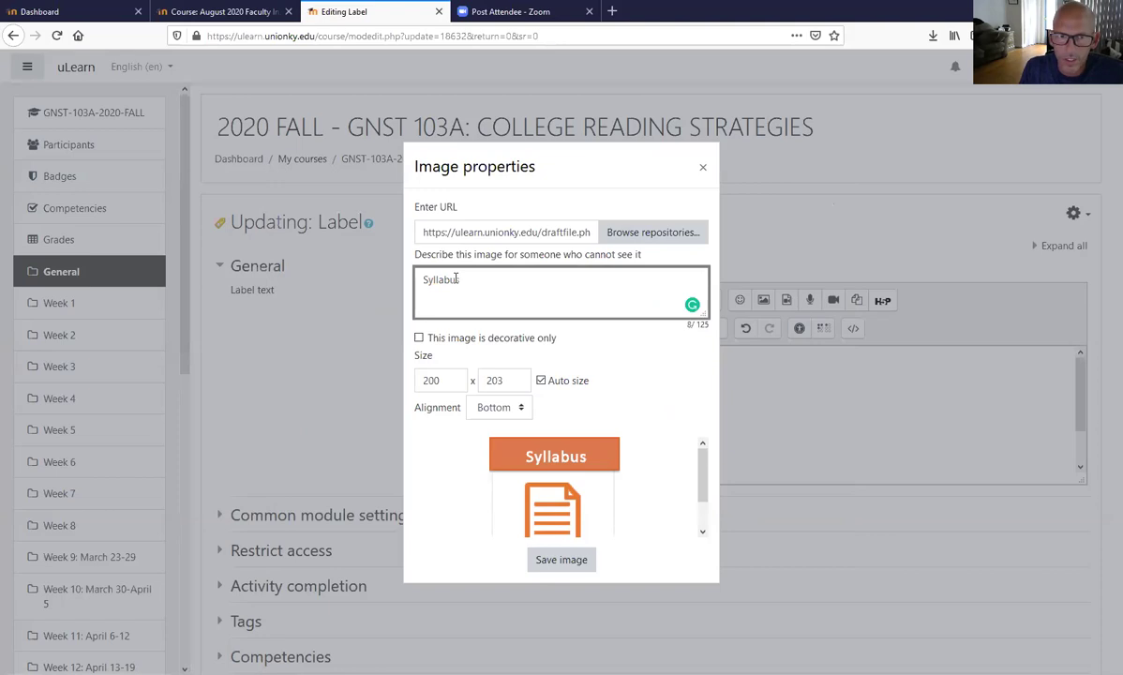
pyautogui.click(450, 384)
pyautogui.doubleClick(450, 384)
pyautogui.write('150')
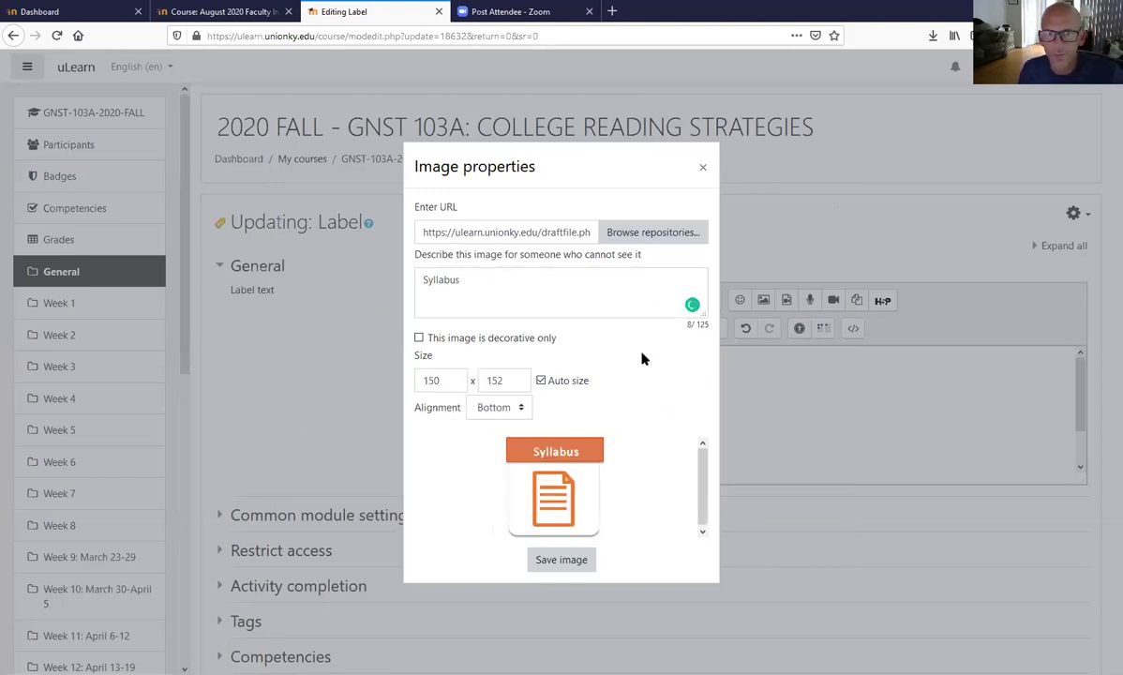
pyautogui.click(497, 407)
pyautogui.click(496, 428)
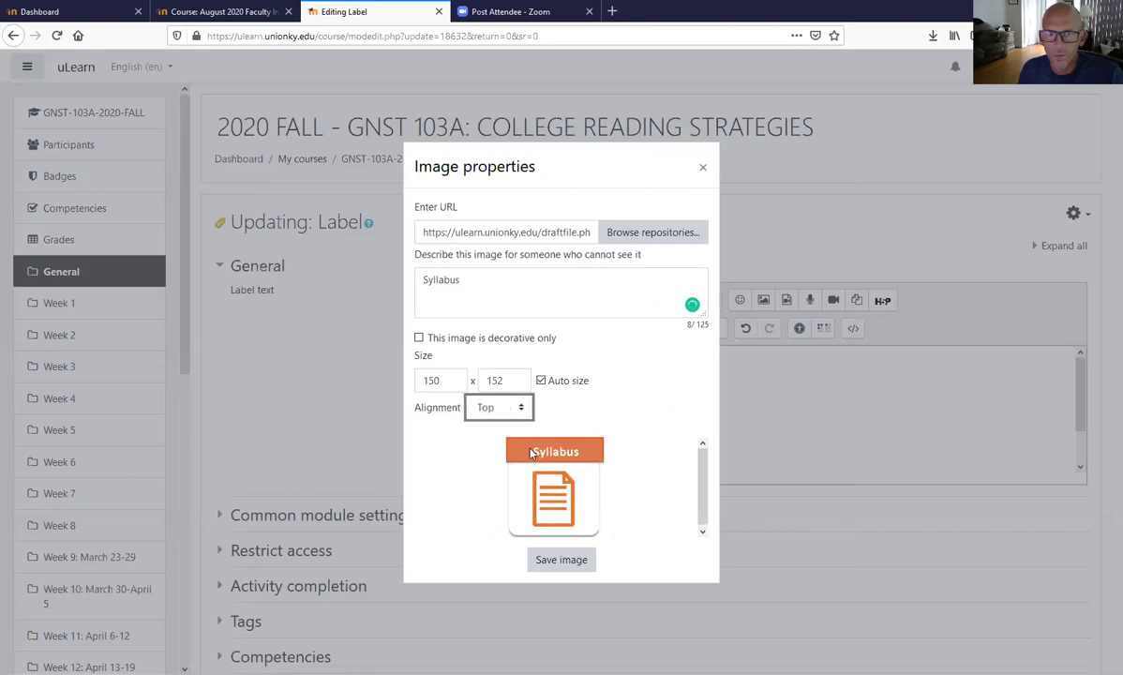
pyautogui.click(559, 565)
# Choose Resources-icon.png from the recent files as the image for the third cell, overwriting the existing attached copy.
pyautogui.click(698, 423)
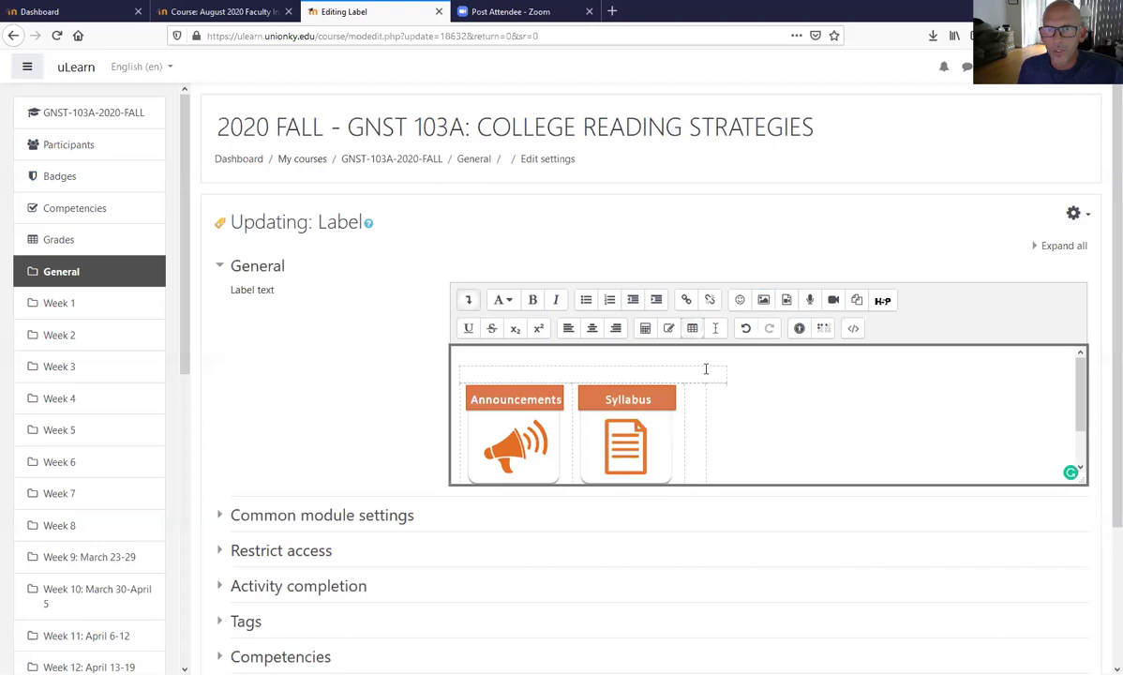
pyautogui.click(763, 299)
pyautogui.click(667, 284)
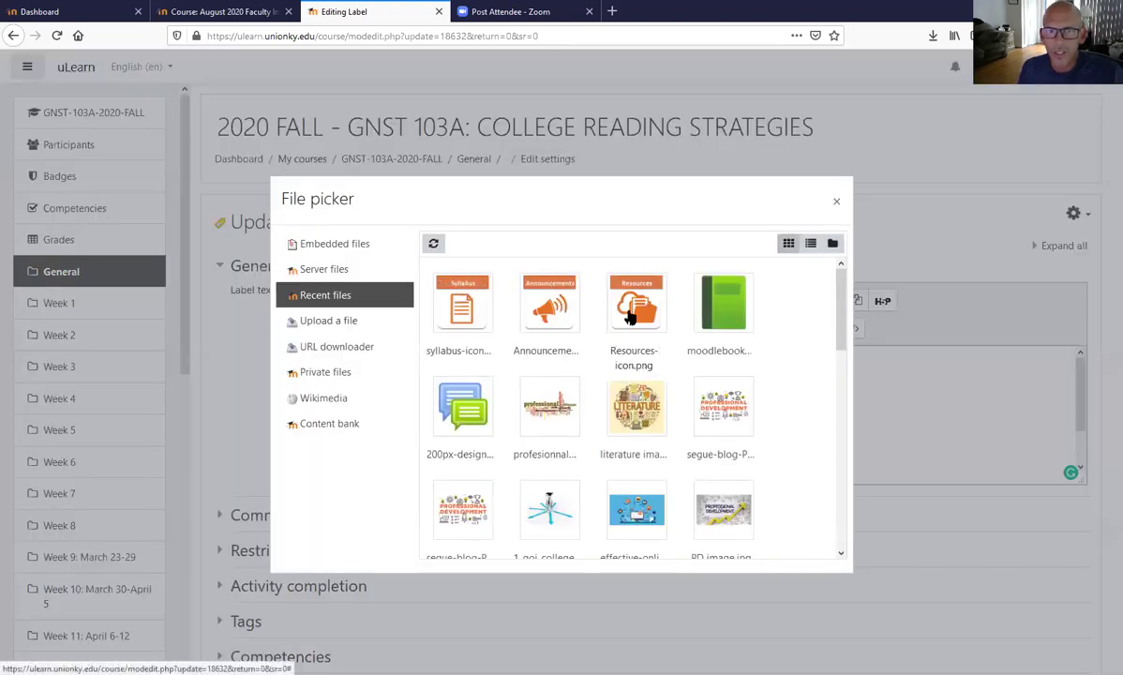
pyautogui.click(638, 307)
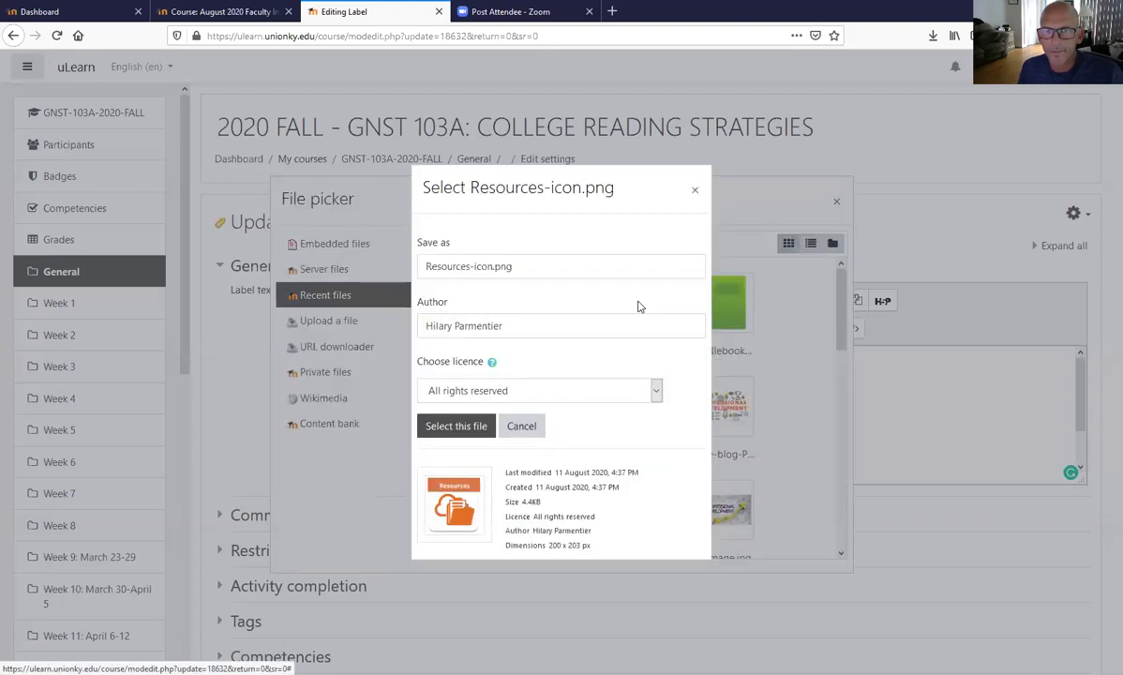
pyautogui.click(457, 422)
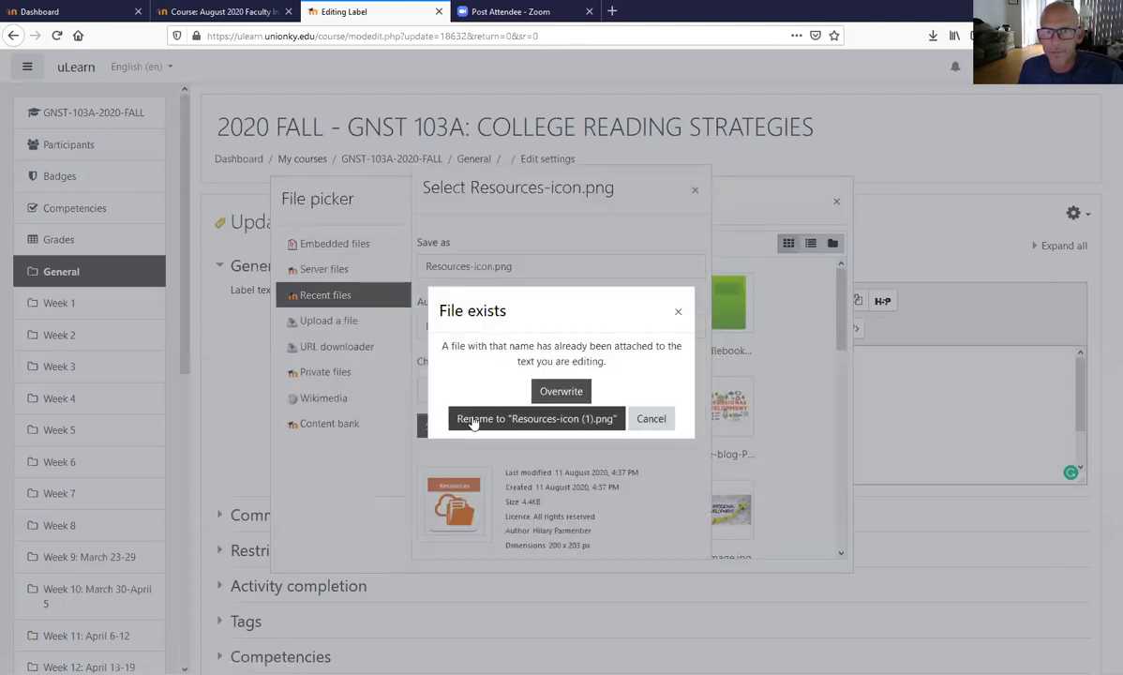
pyautogui.click(553, 390)
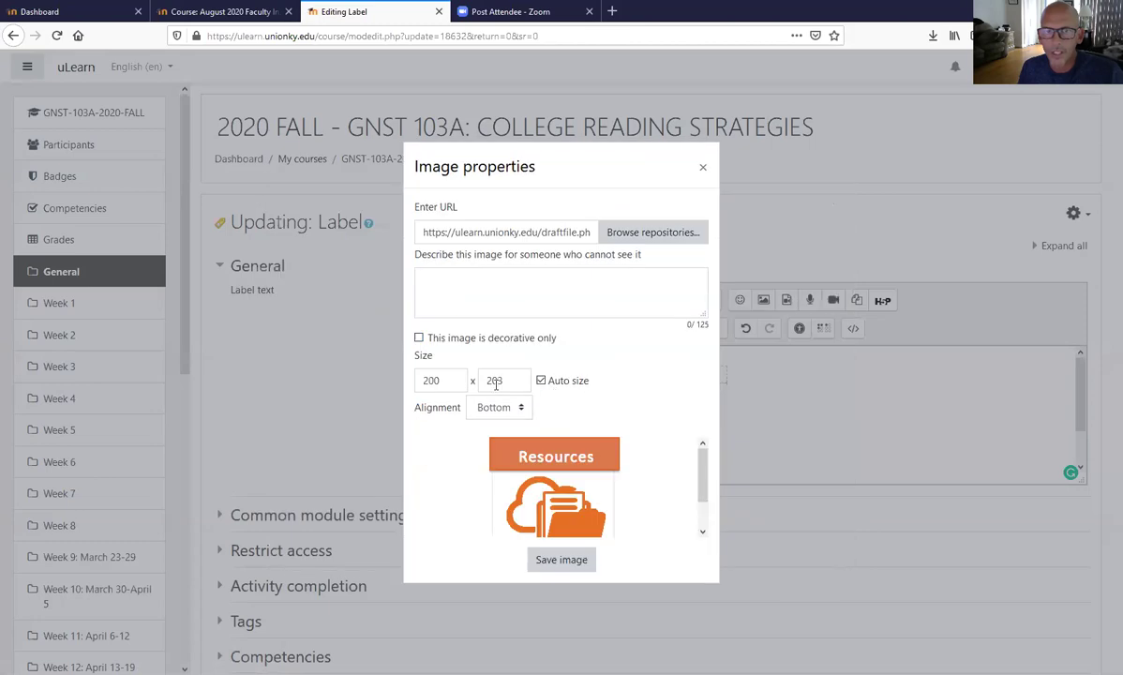
# Insert the Resources image with the description "Course Resources", a width of 150 and Top alignment.
pyautogui.click(455, 294)
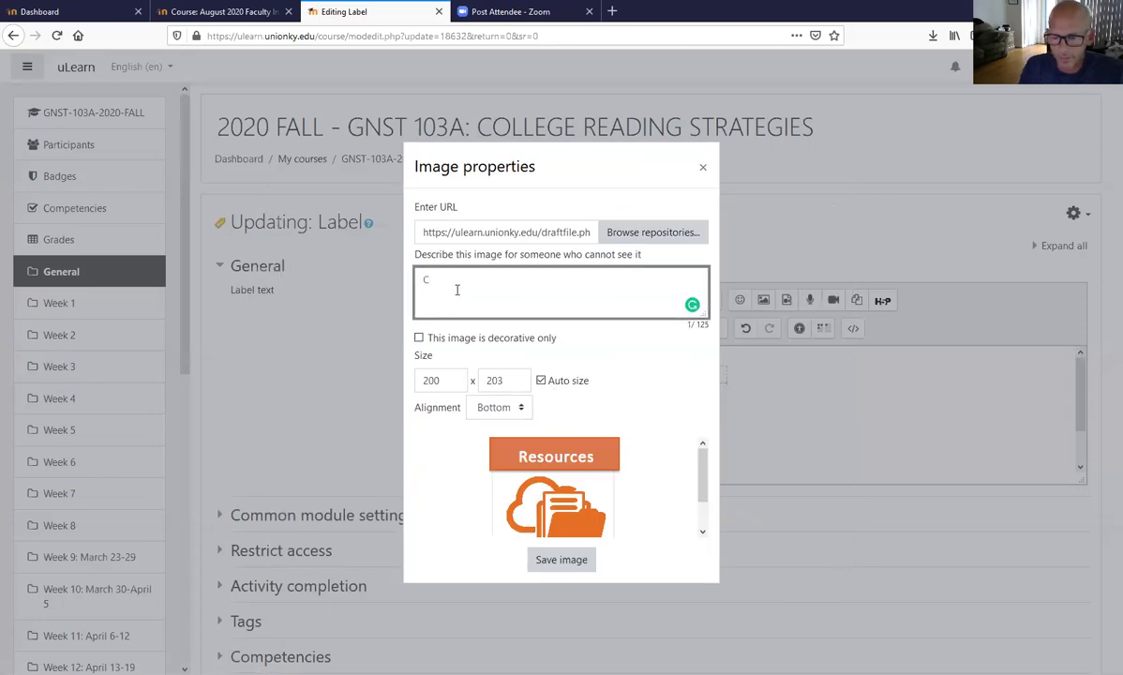
pyautogui.write('Course Resources')
pyautogui.click(437, 379)
pyautogui.doubleClick(437, 379)
pyautogui.write('150')
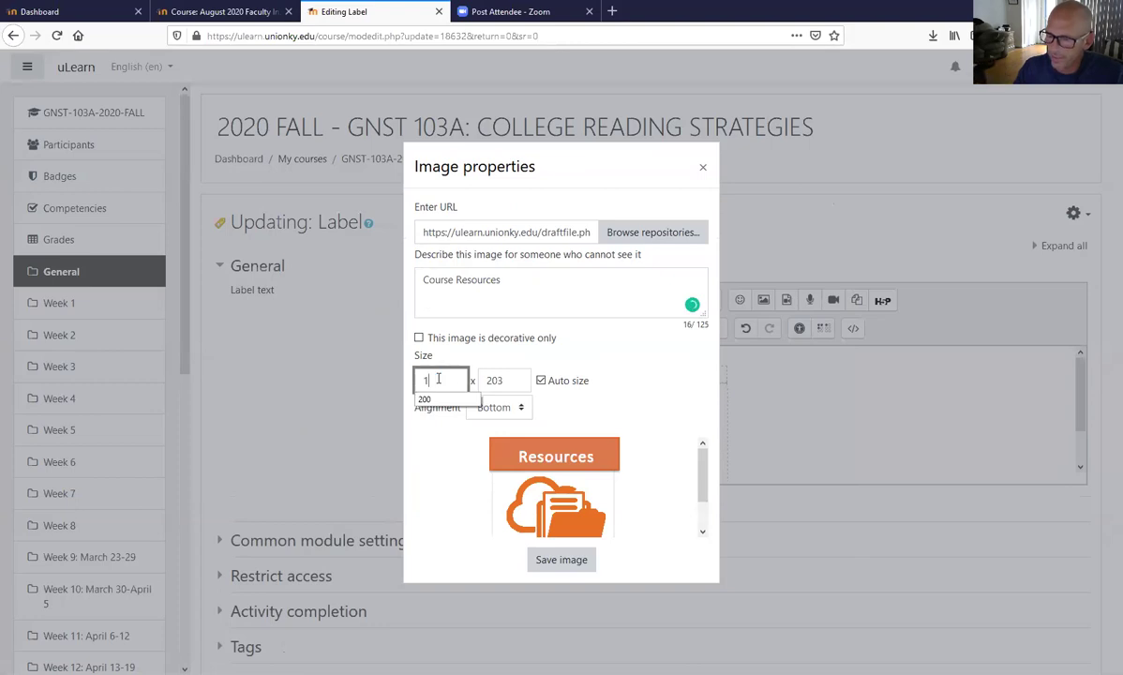
pyautogui.click(604, 350)
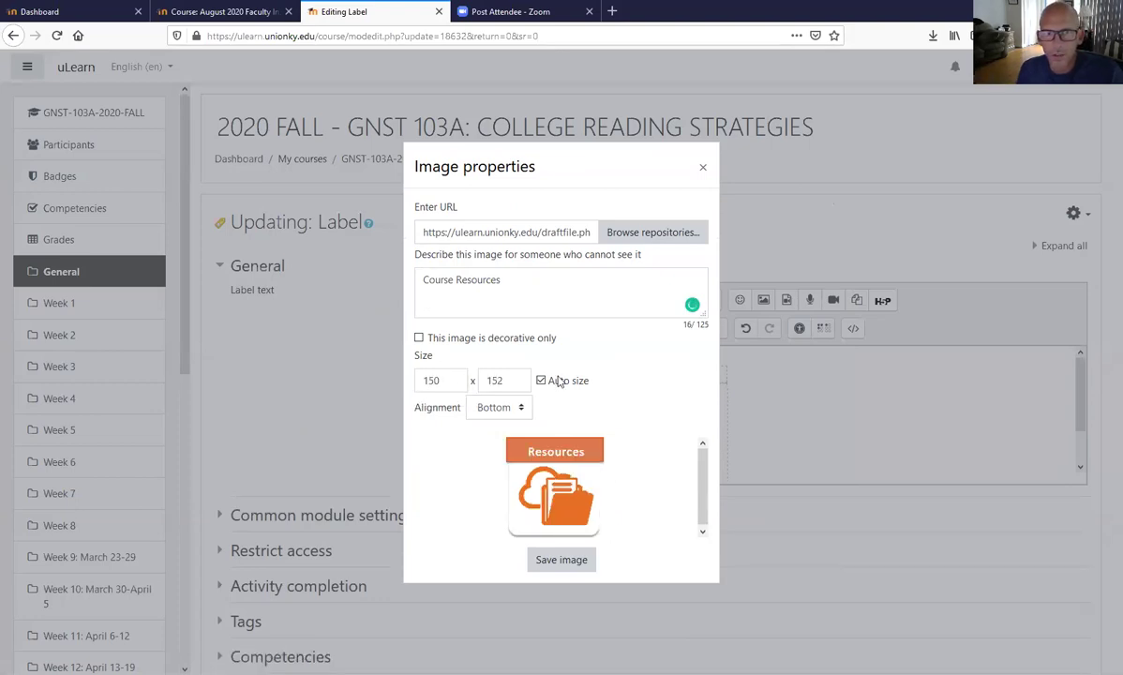
pyautogui.click(519, 409)
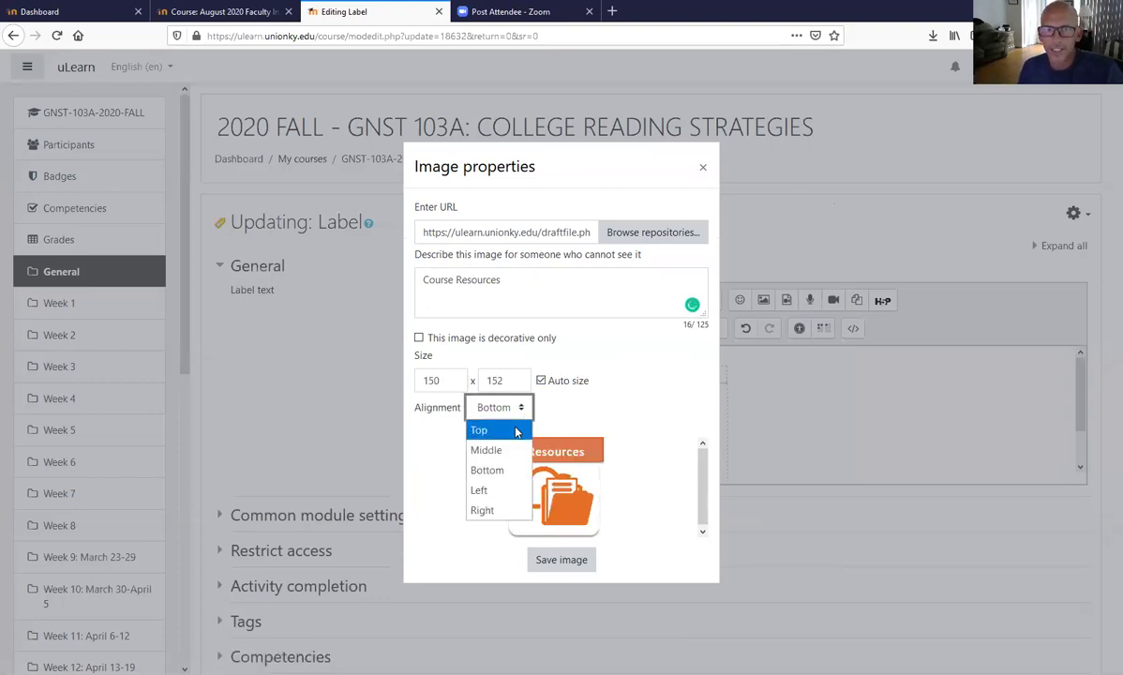
pyautogui.click(480, 426)
pyautogui.click(542, 560)
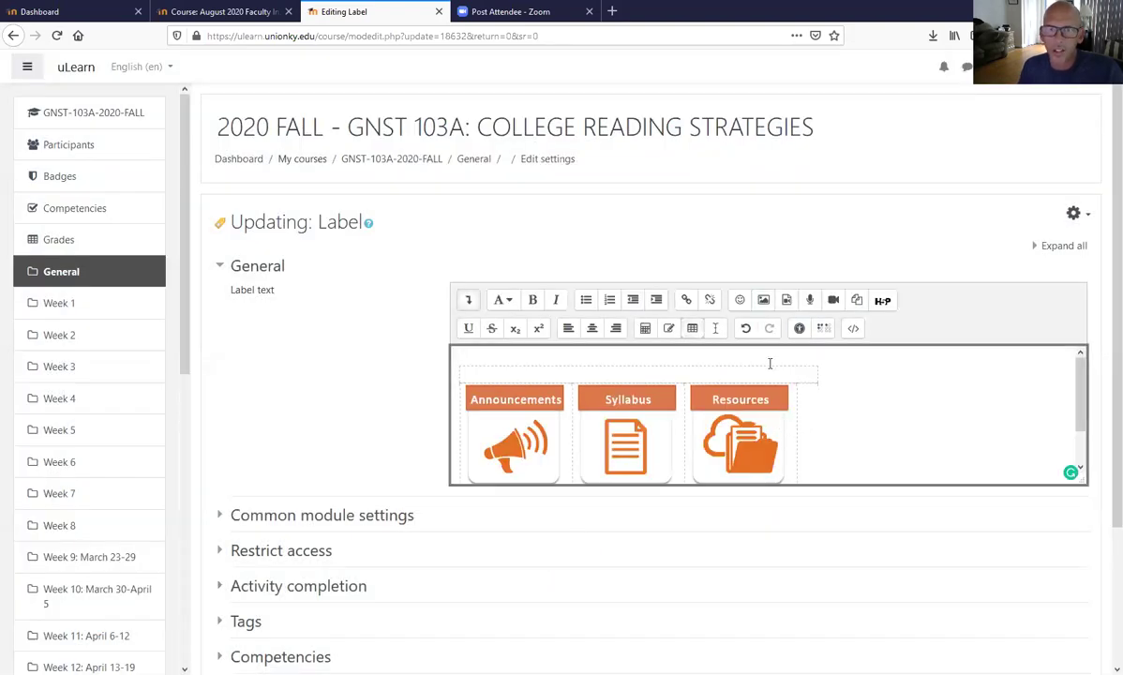
# Upload Zoom-Icon.png from the Main-Course-Icons folder as the fourth image of the label table.
pyautogui.click(764, 301)
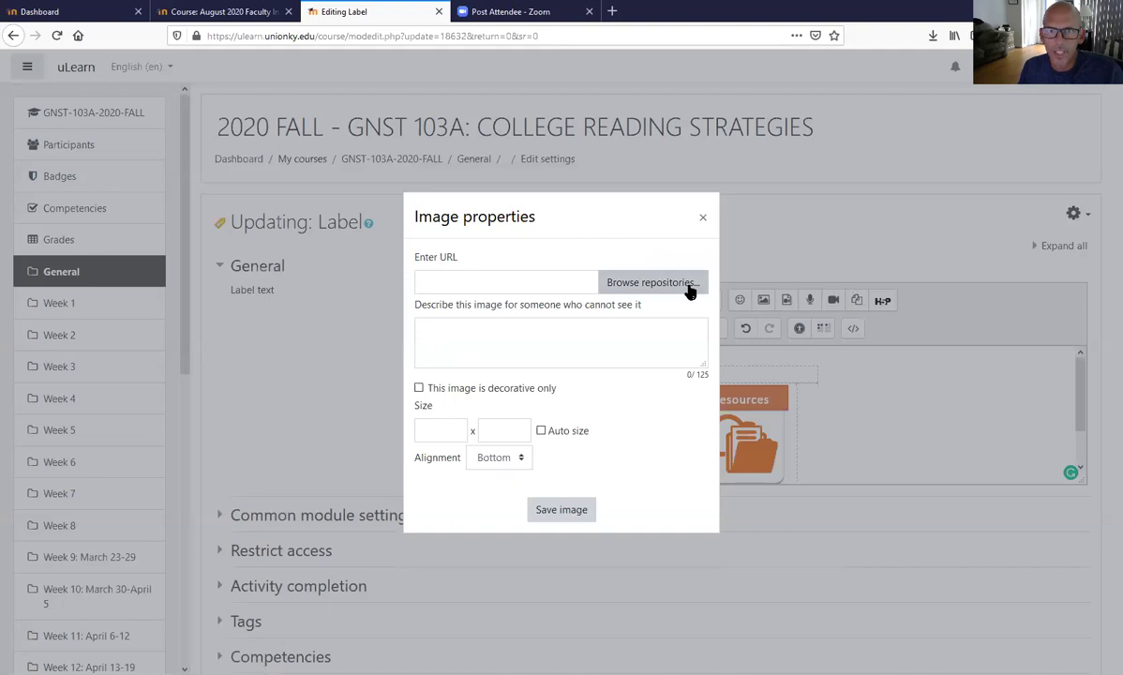
pyautogui.click(621, 285)
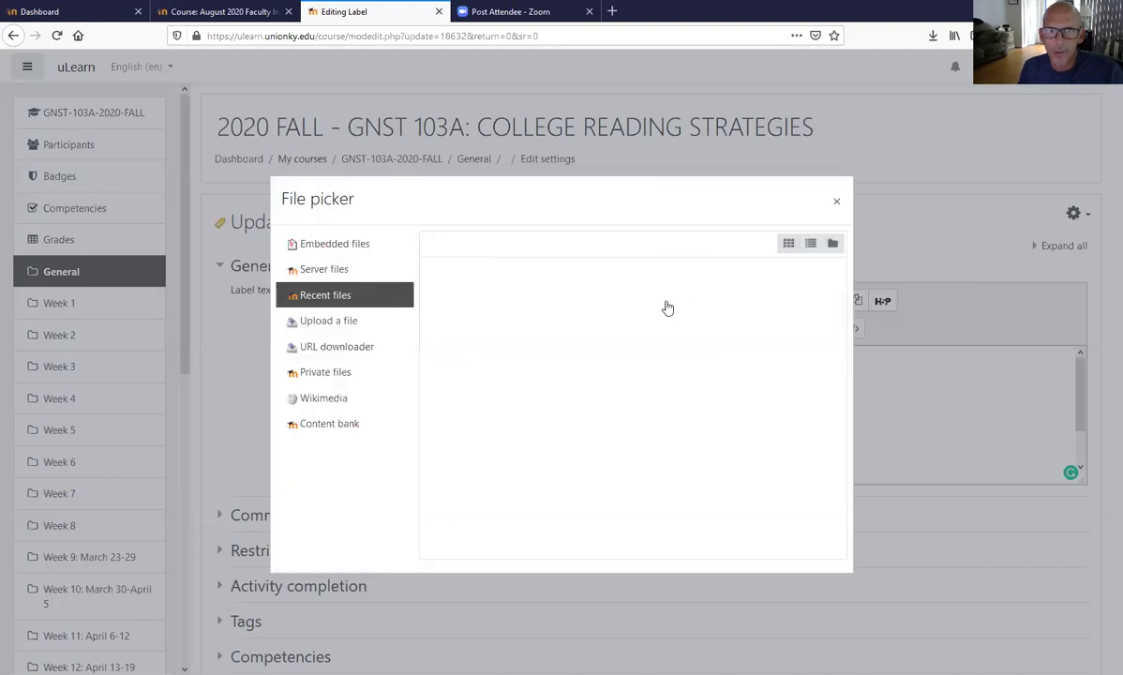
pyautogui.click(330, 320)
pyautogui.click(459, 313)
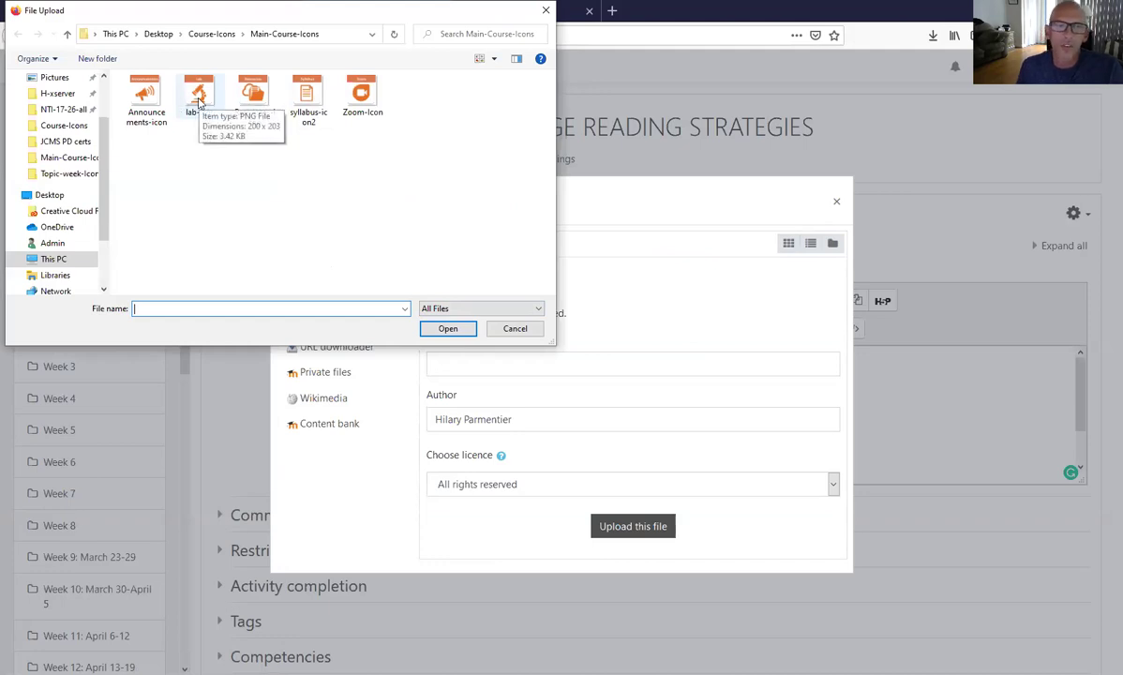
pyautogui.click(363, 100)
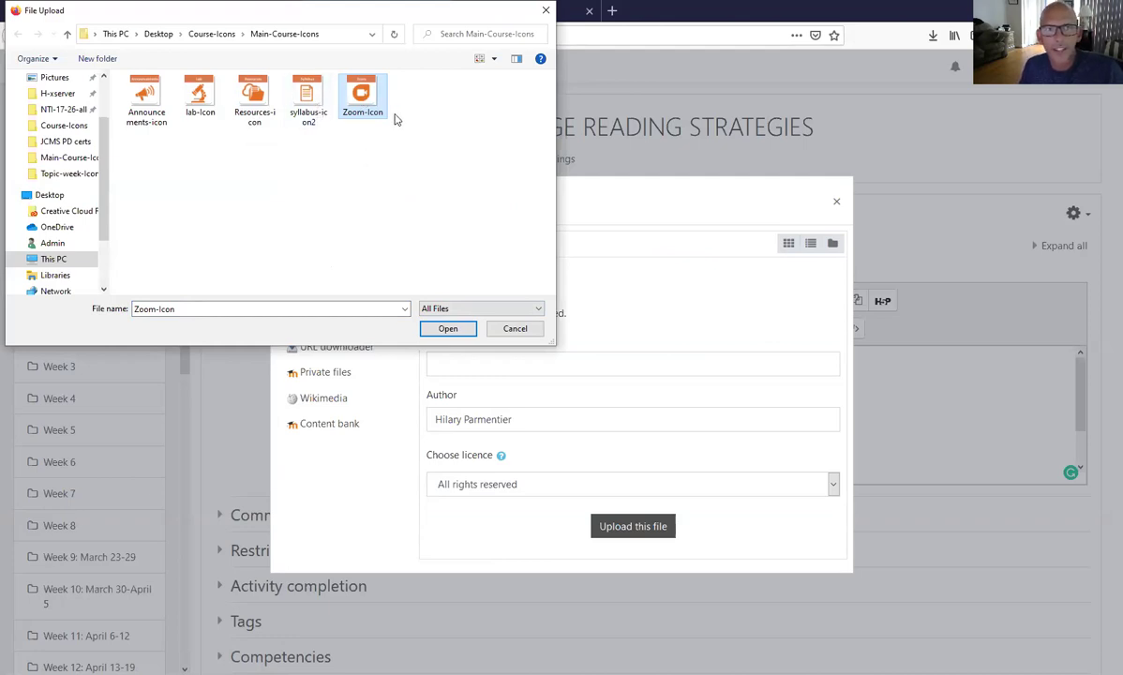
pyautogui.click(448, 330)
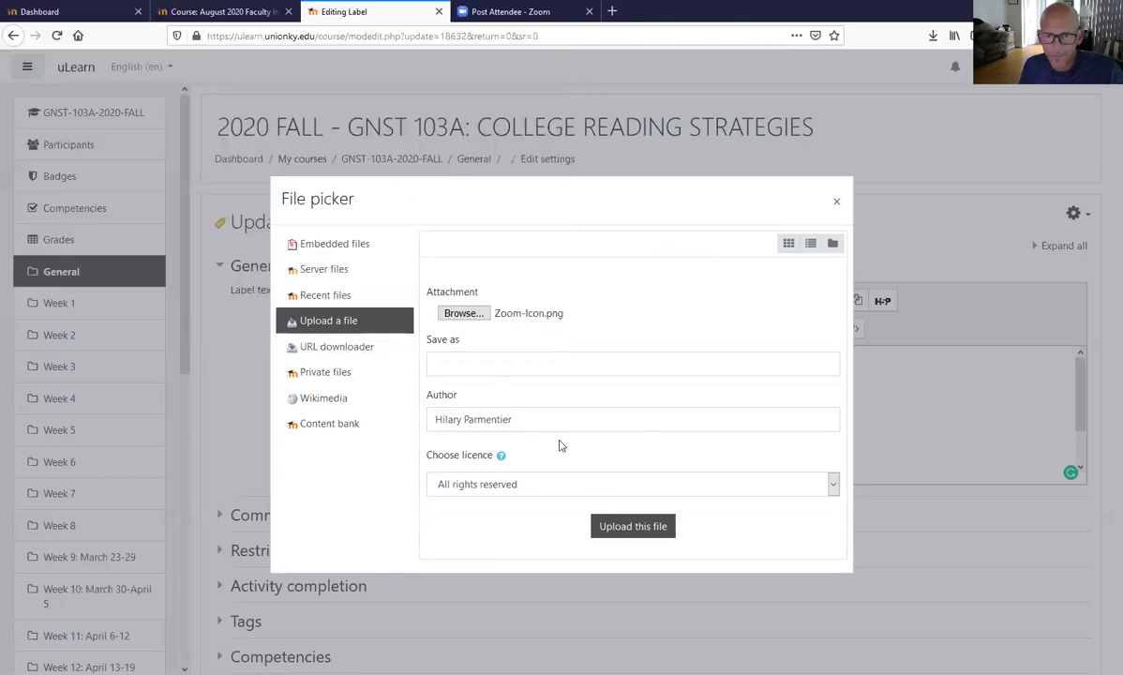
pyautogui.click(624, 530)
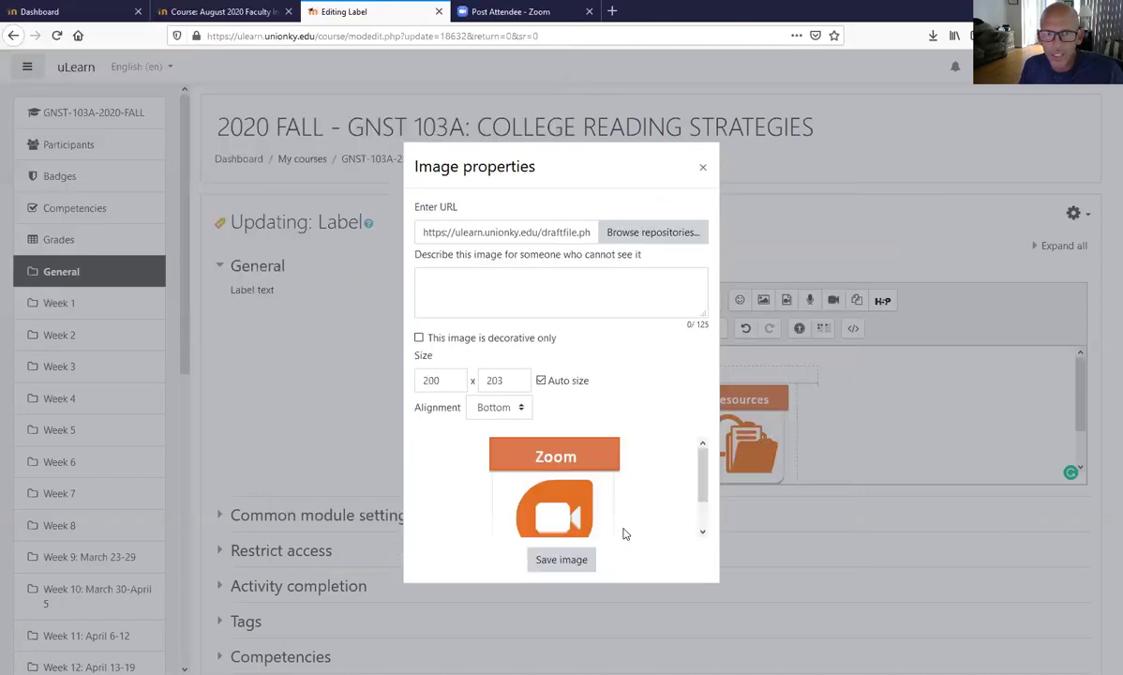
# Insert the Zoom image with the description "Live Class", a width of 150 and Top alignment.
pyautogui.click(470, 282)
pyautogui.write('Live Class')
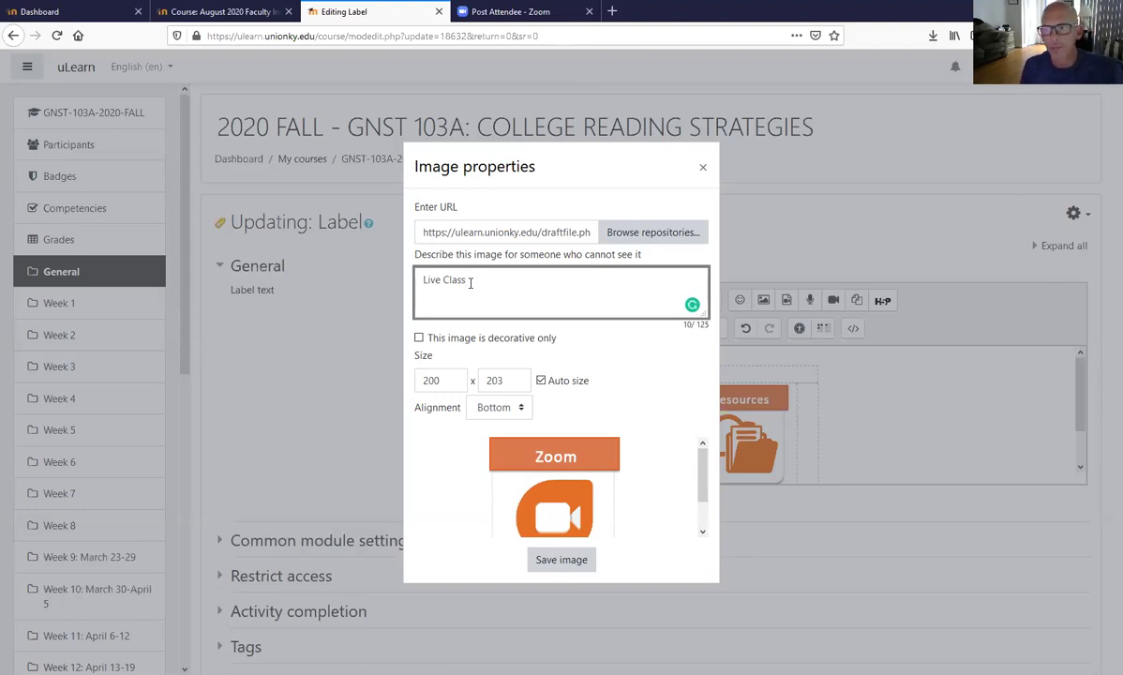
pyautogui.click(455, 381)
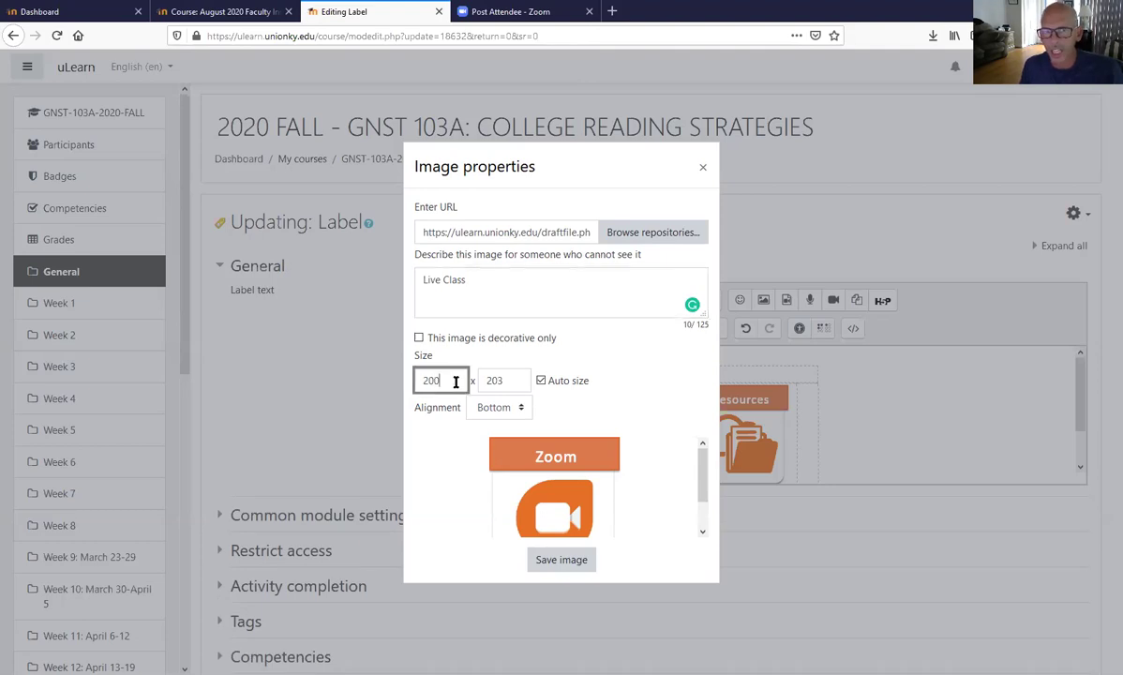
pyautogui.doubleClick(456, 381)
pyautogui.write('1500')
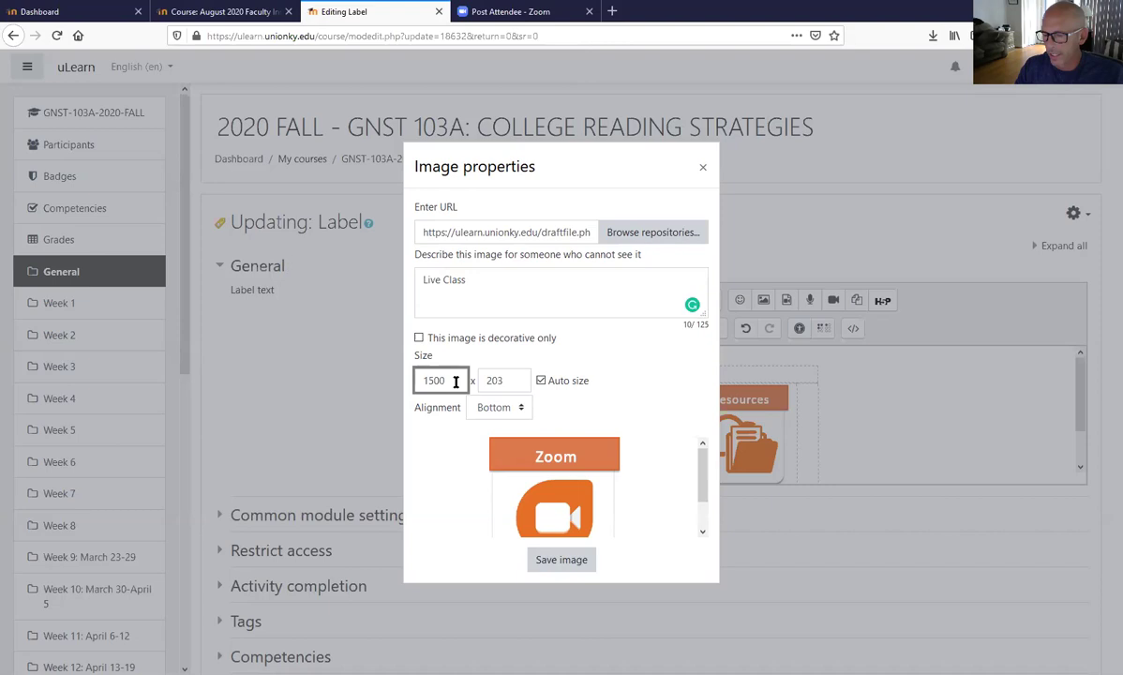
pyautogui.press('BackSpace')
pyautogui.click(658, 410)
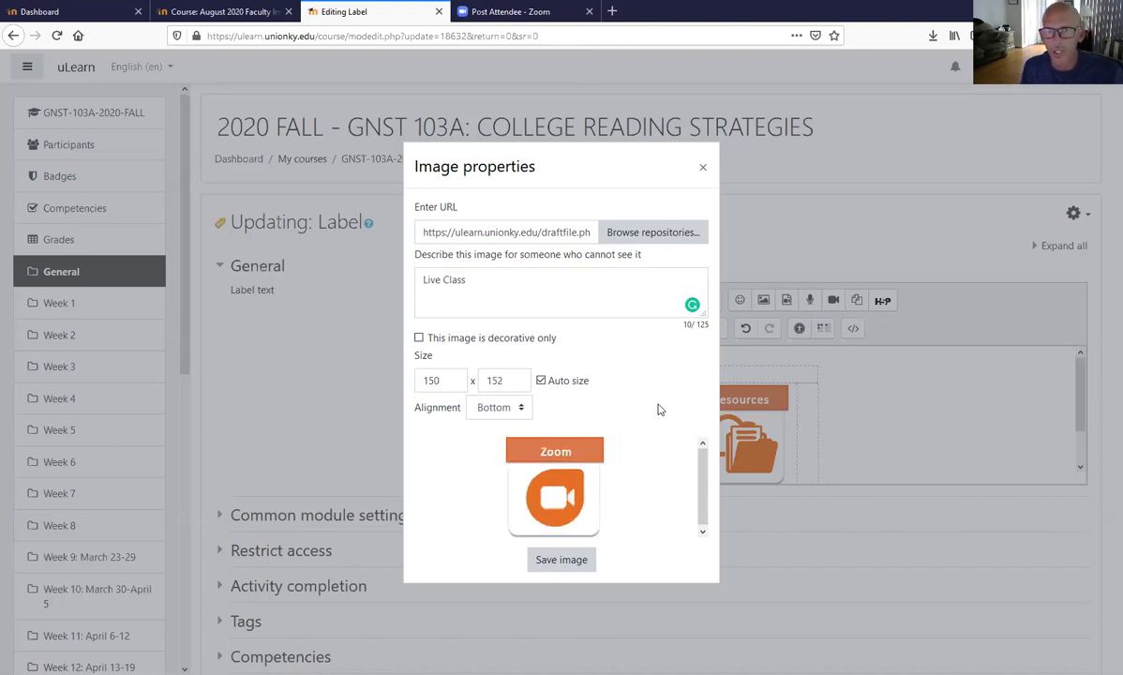
pyautogui.click(515, 407)
pyautogui.click(504, 431)
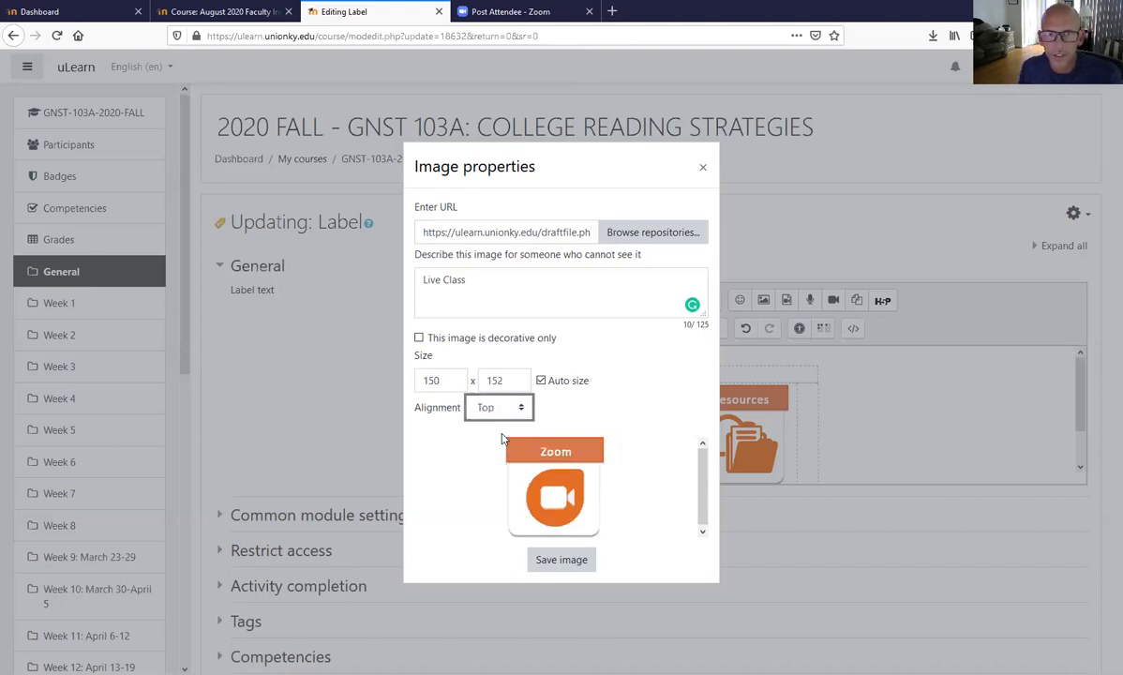
pyautogui.click(560, 561)
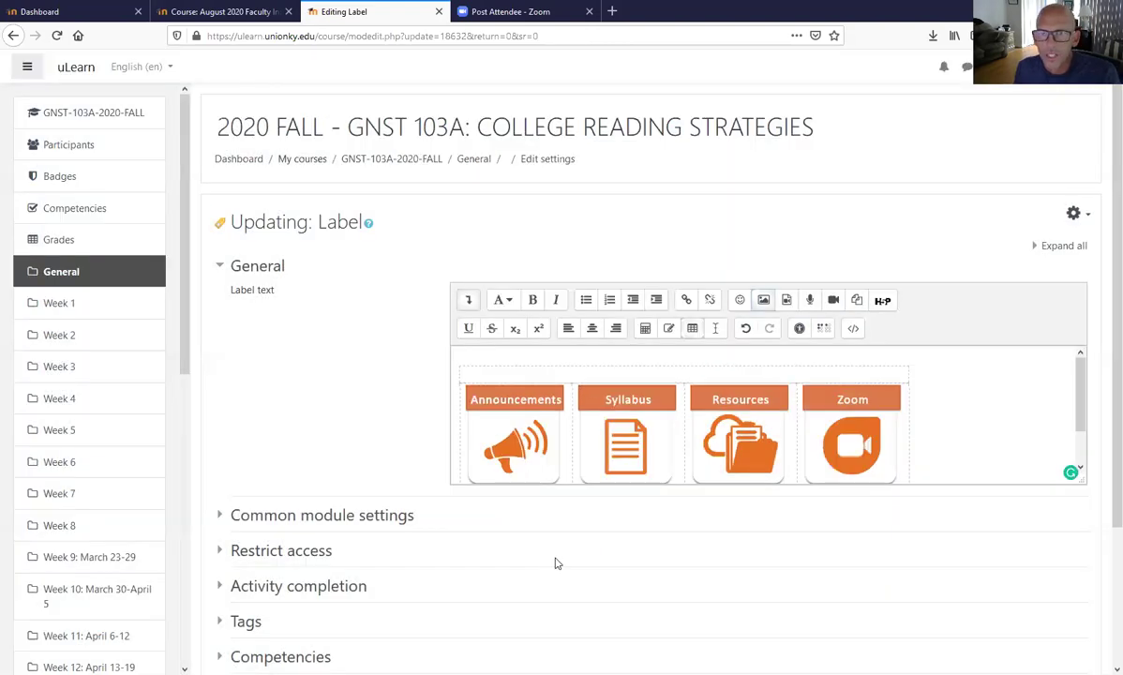
# Save the label with its four icons and return to the course page.
pyautogui.scroll(-2, 511, 562)
pyautogui.click(526, 521)
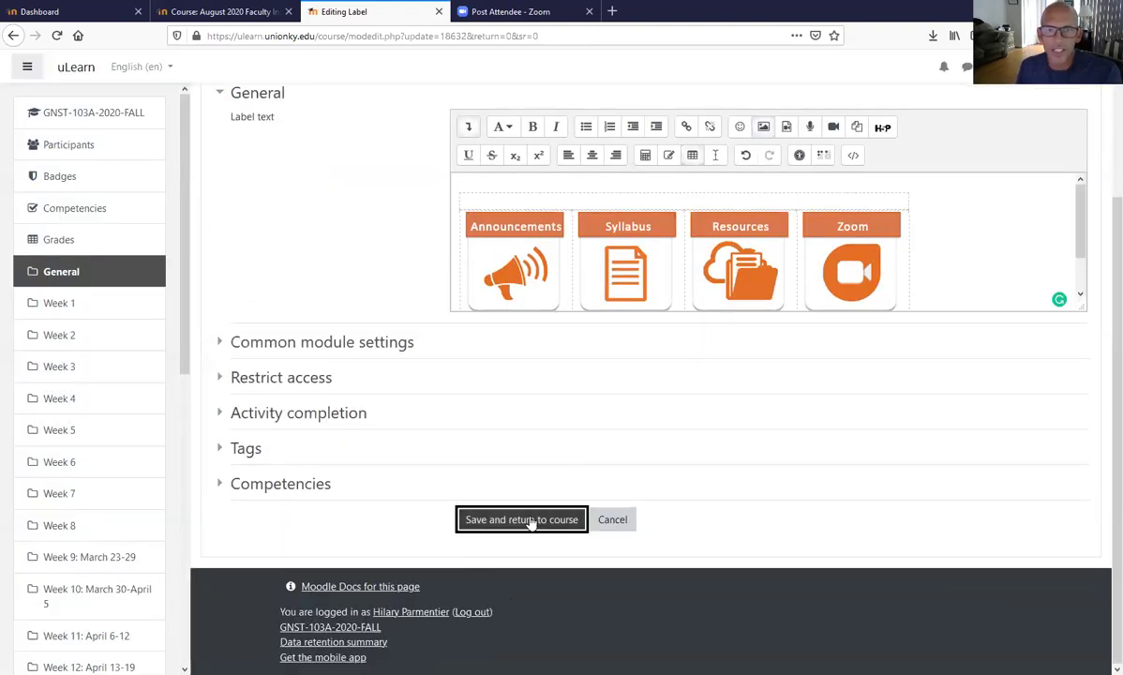
pyautogui.scroll(3, 530, 520)
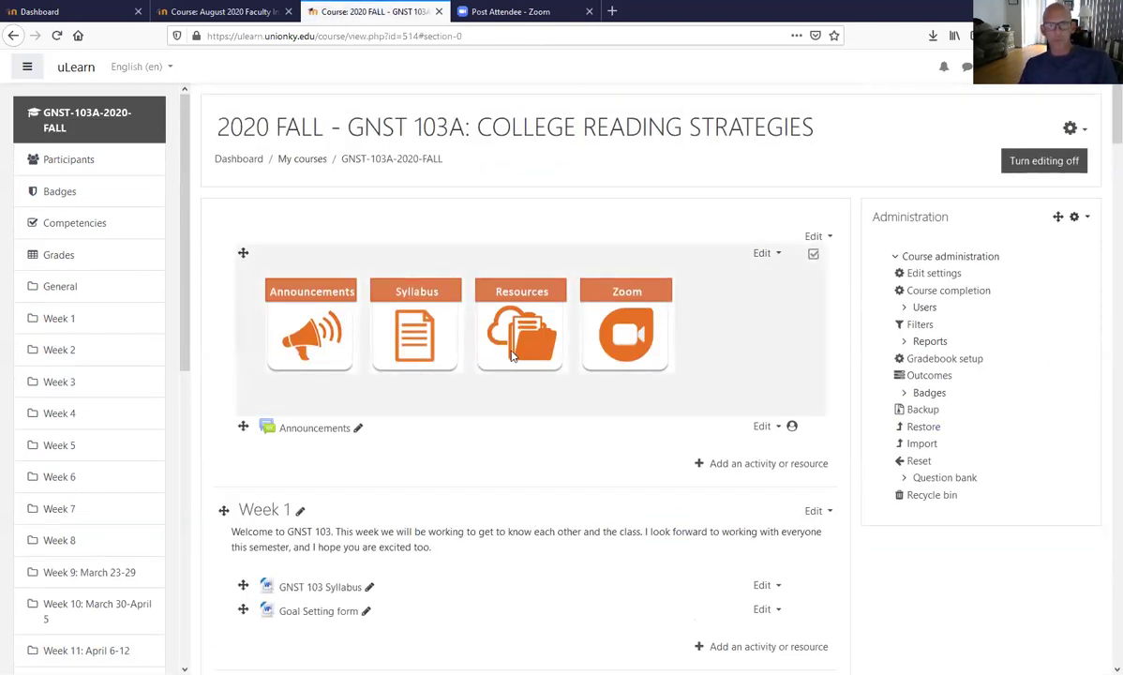
pyautogui.click(814, 236)
pyautogui.click(786, 260)
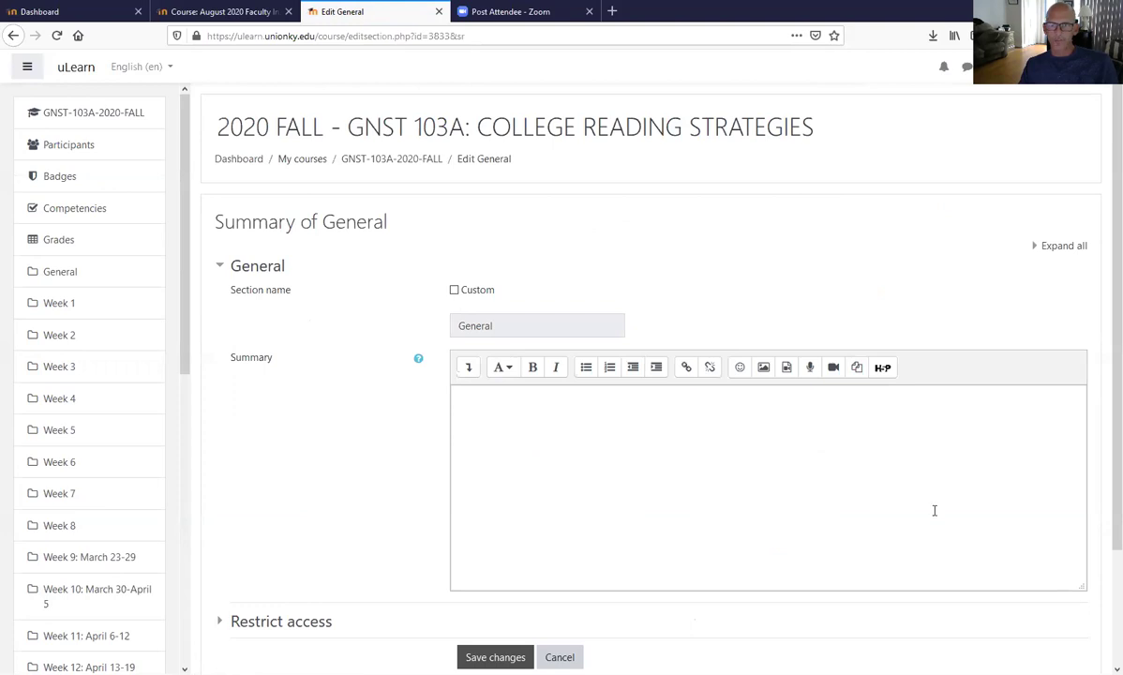
pyautogui.scroll(-3, 845, 499)
pyautogui.scroll(3, 844, 499)
pyautogui.click(466, 368)
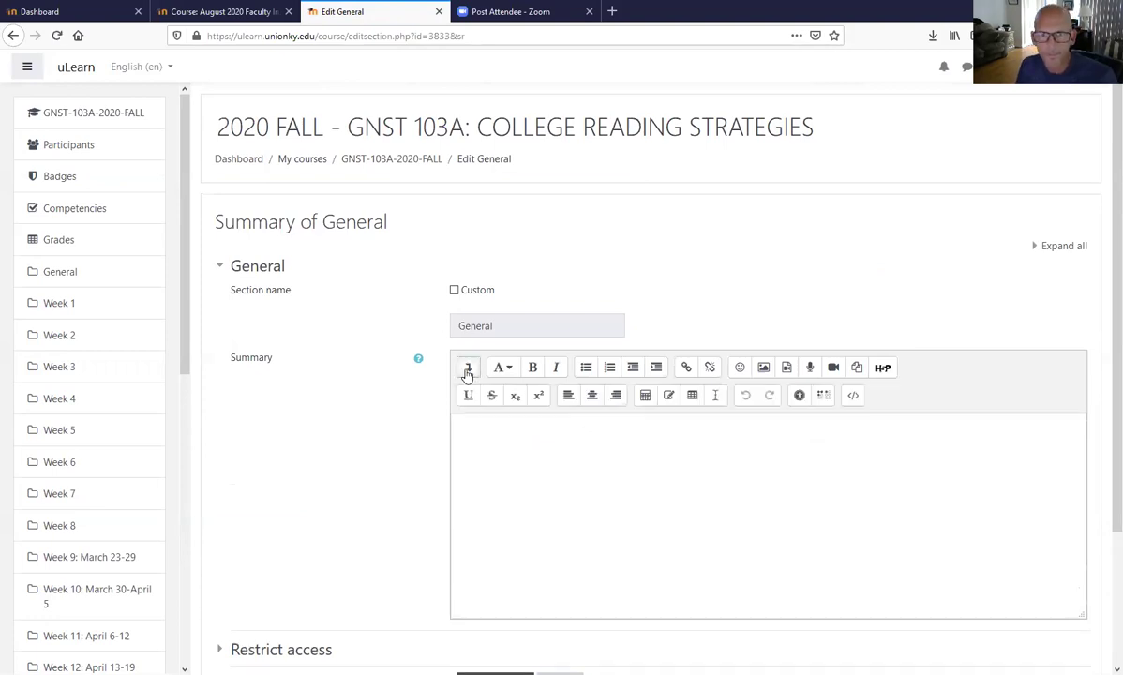
pyautogui.click(466, 369)
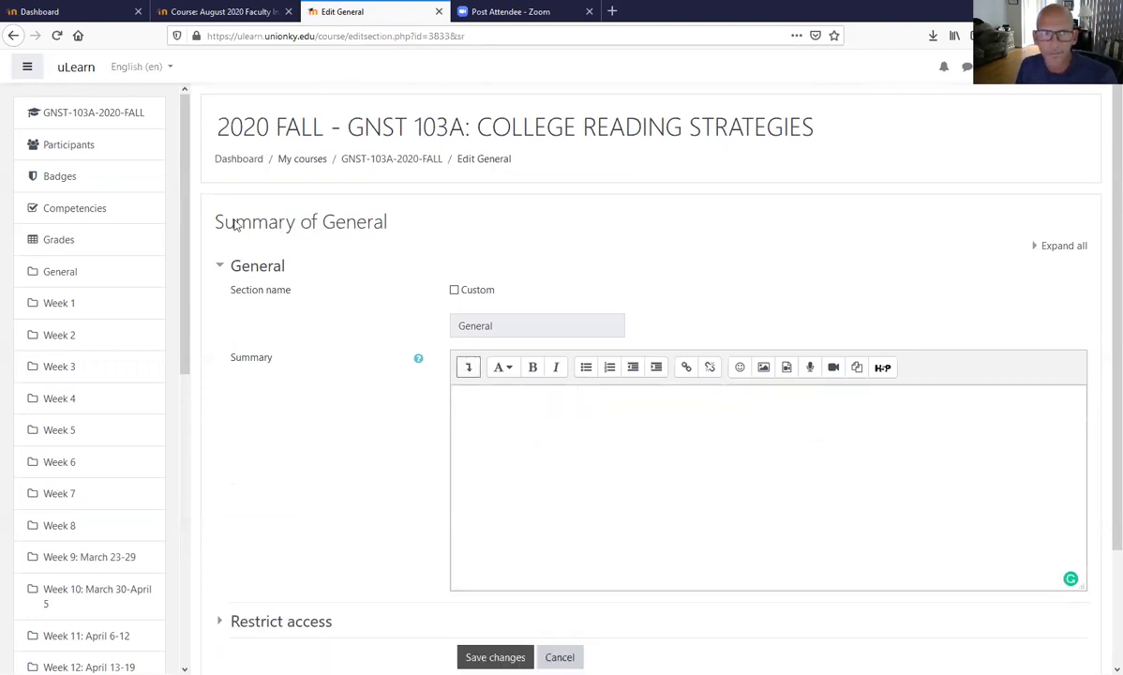
pyautogui.click(13, 35)
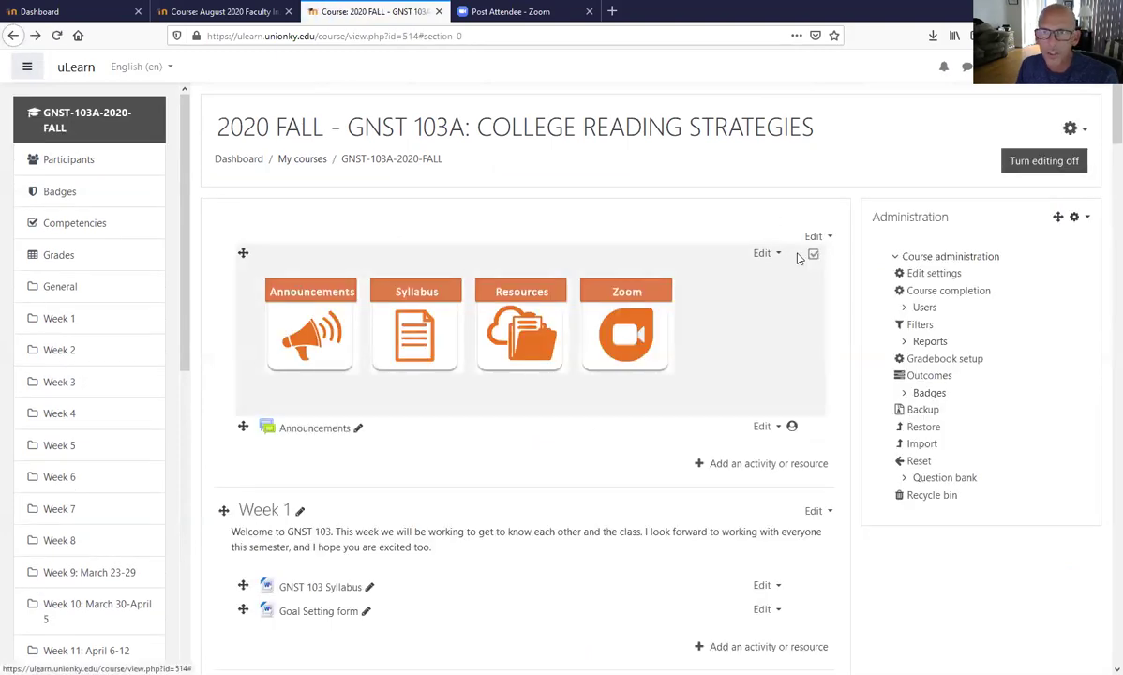
# Reopen the icon label's settings, centre the whole four-icon table and save the label back to the course.
pyautogui.click(766, 254)
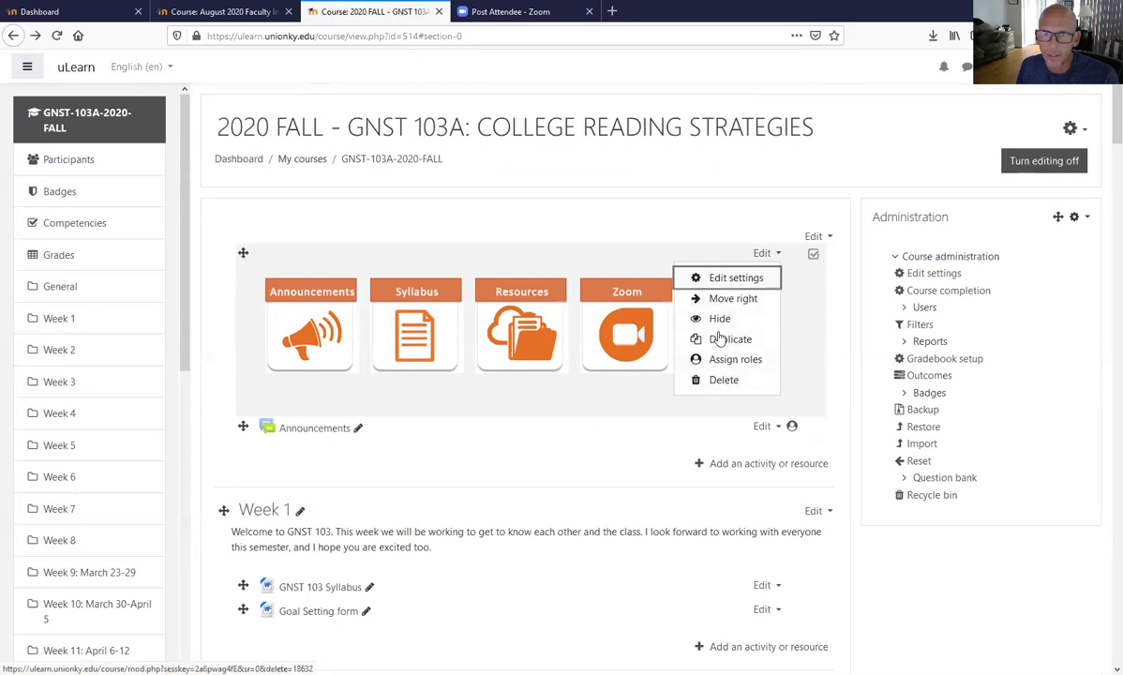
pyautogui.click(726, 278)
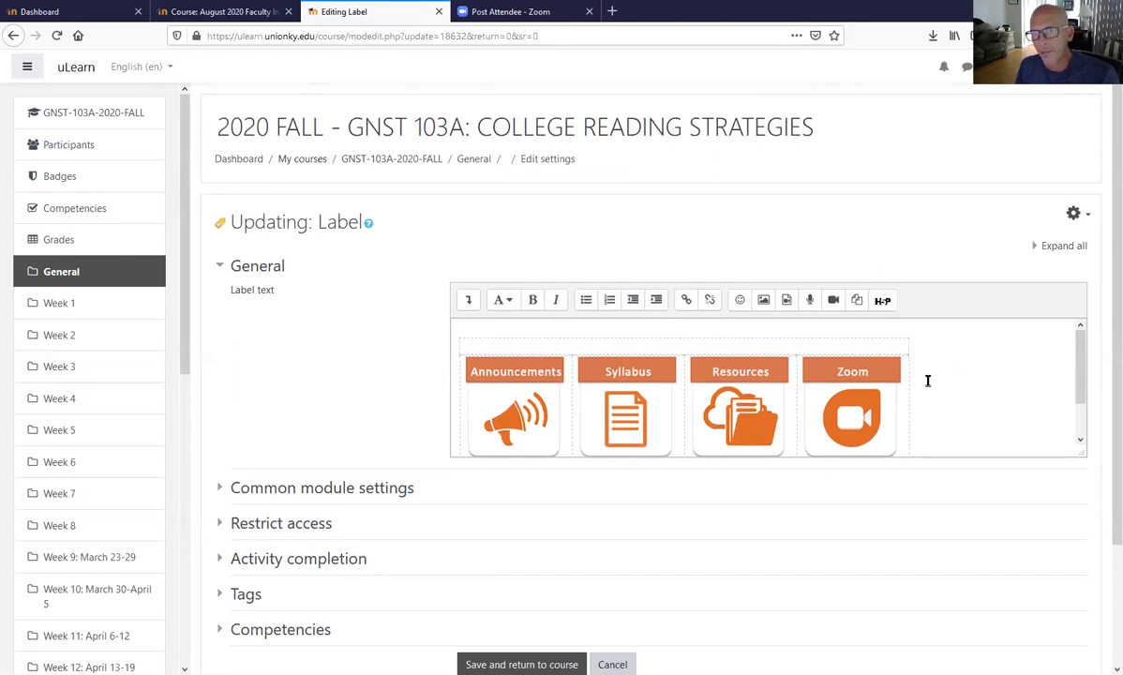
pyautogui.moveTo(941, 437); pyautogui.dragTo(465, 361)
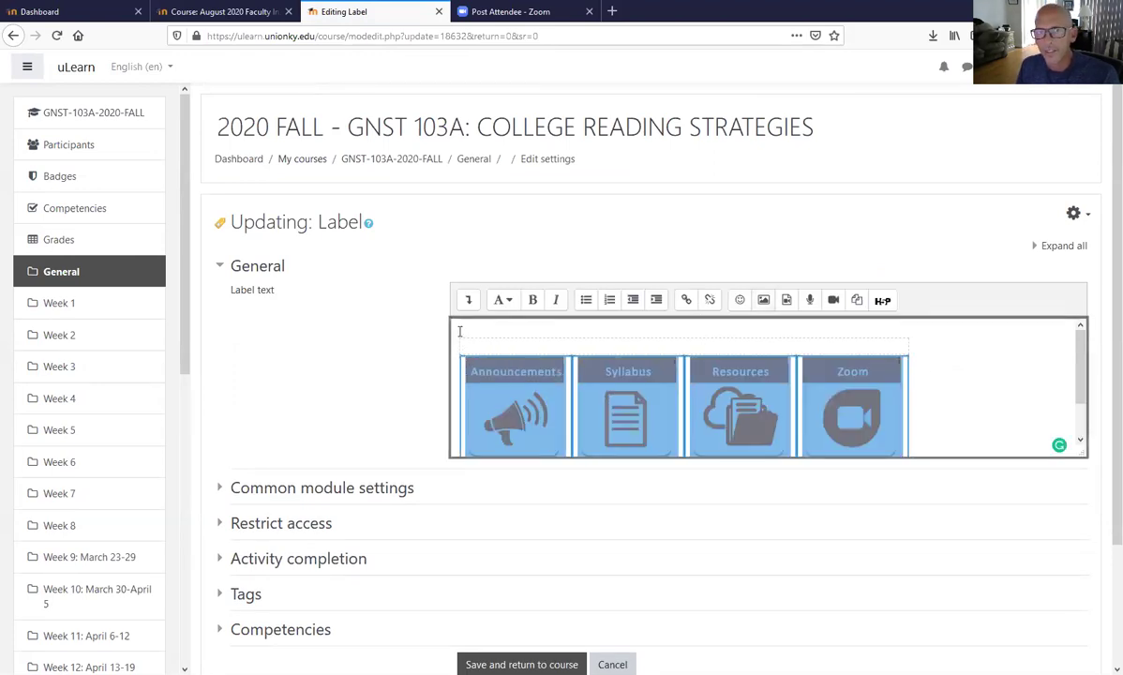
pyautogui.click(468, 299)
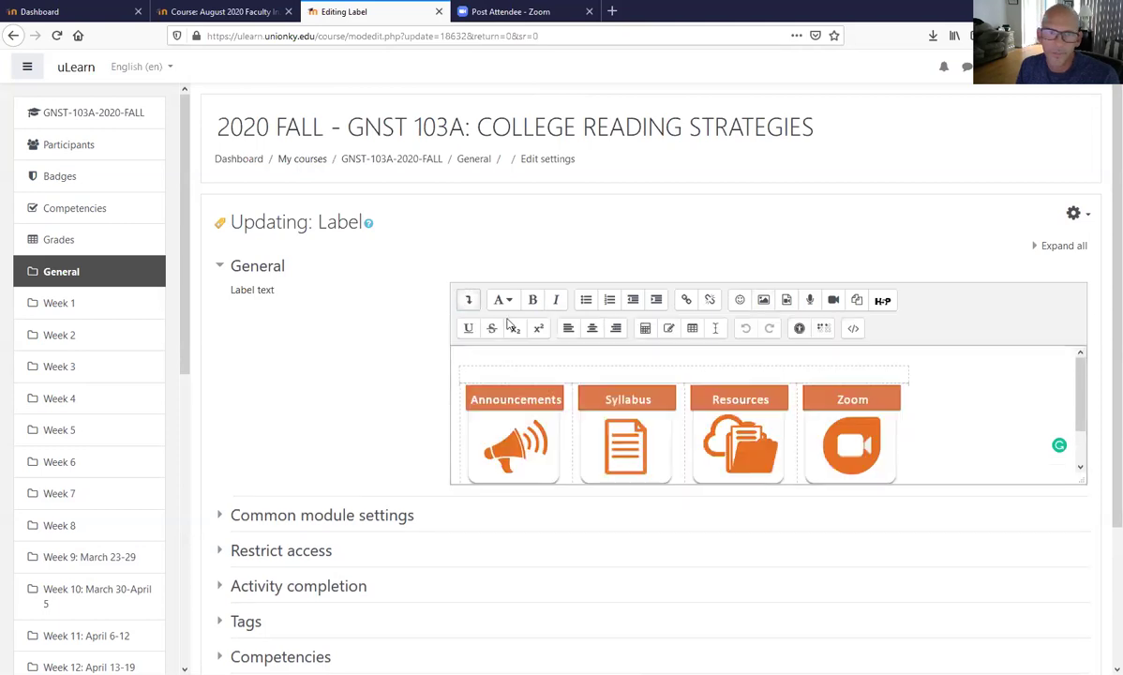
pyautogui.click(592, 333)
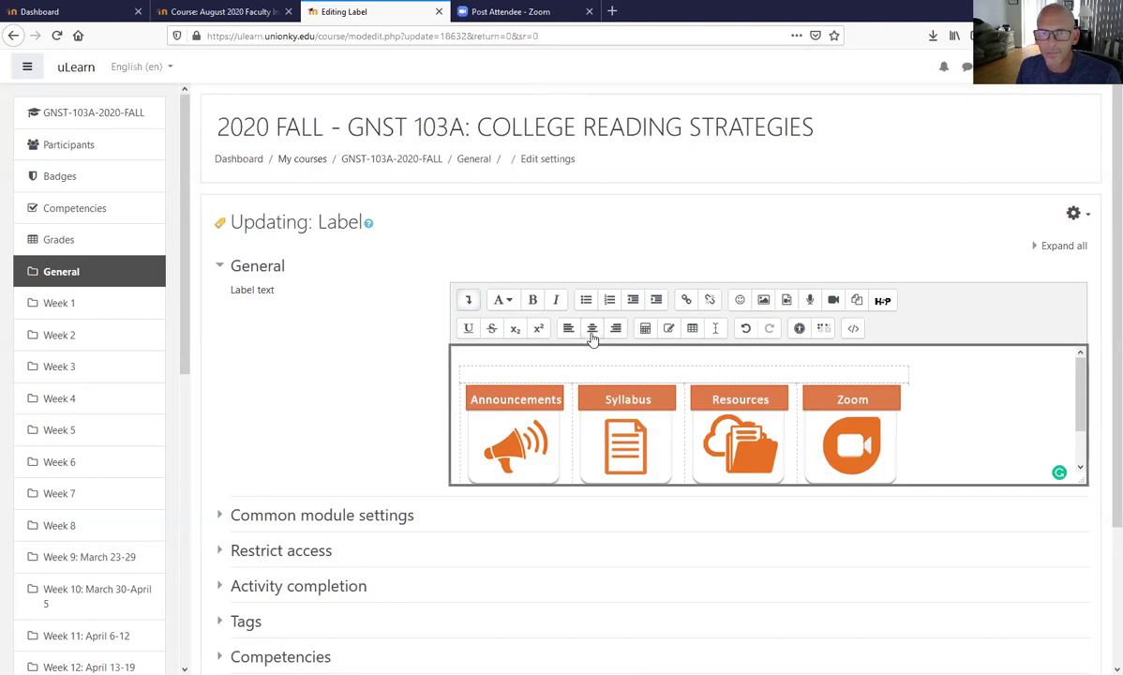
pyautogui.scroll(-1, 967, 436)
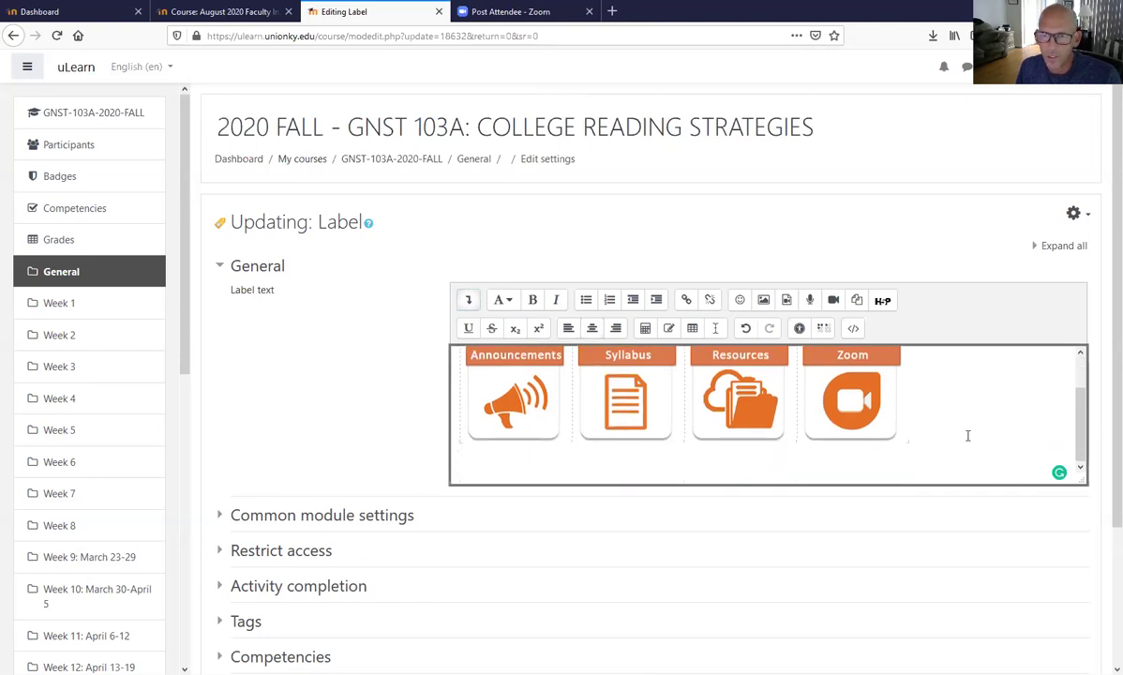
pyautogui.hotkey('ctrl', 'a')
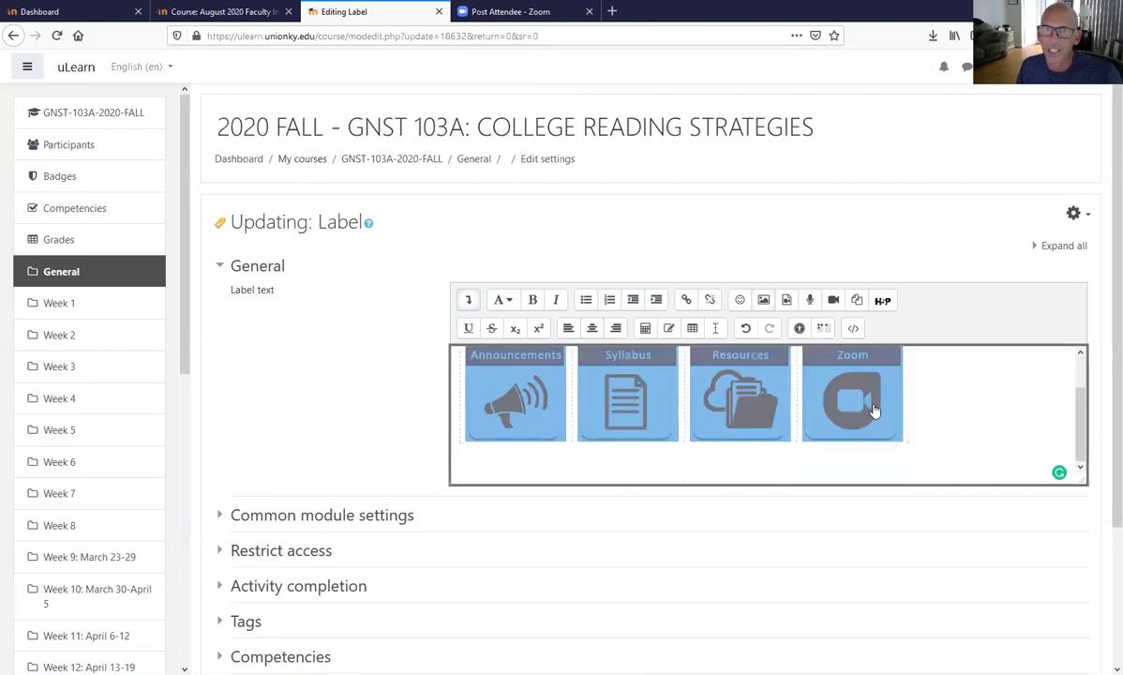
pyautogui.click(592, 328)
pyautogui.scroll(-3, 572, 450)
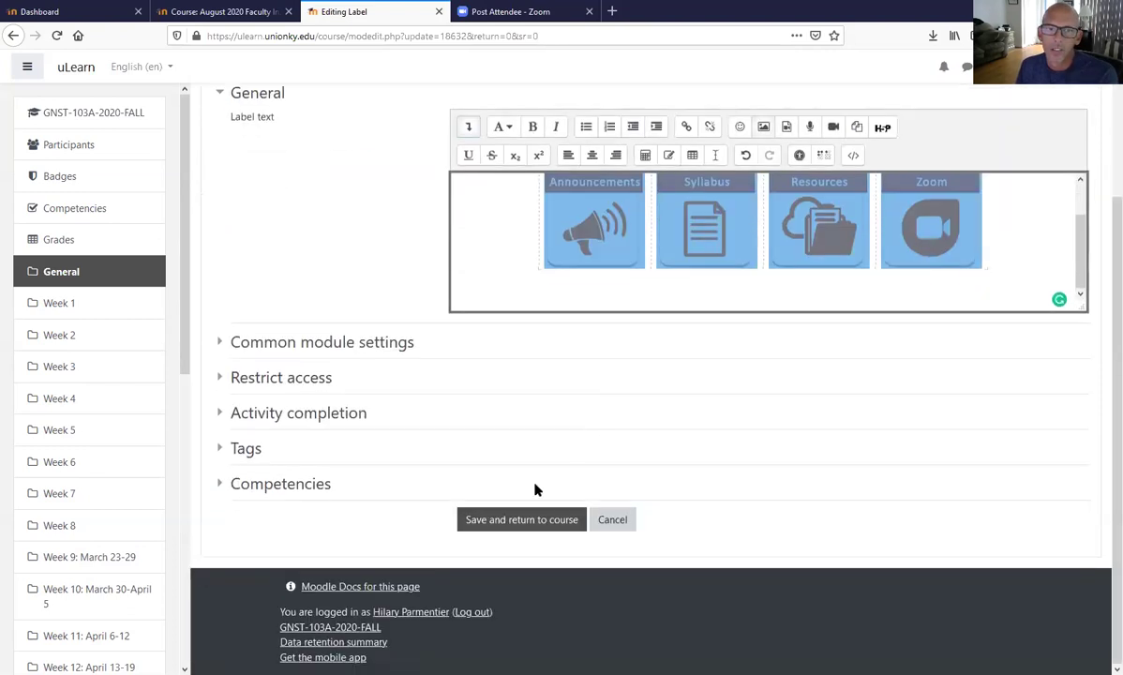
pyautogui.click(534, 523)
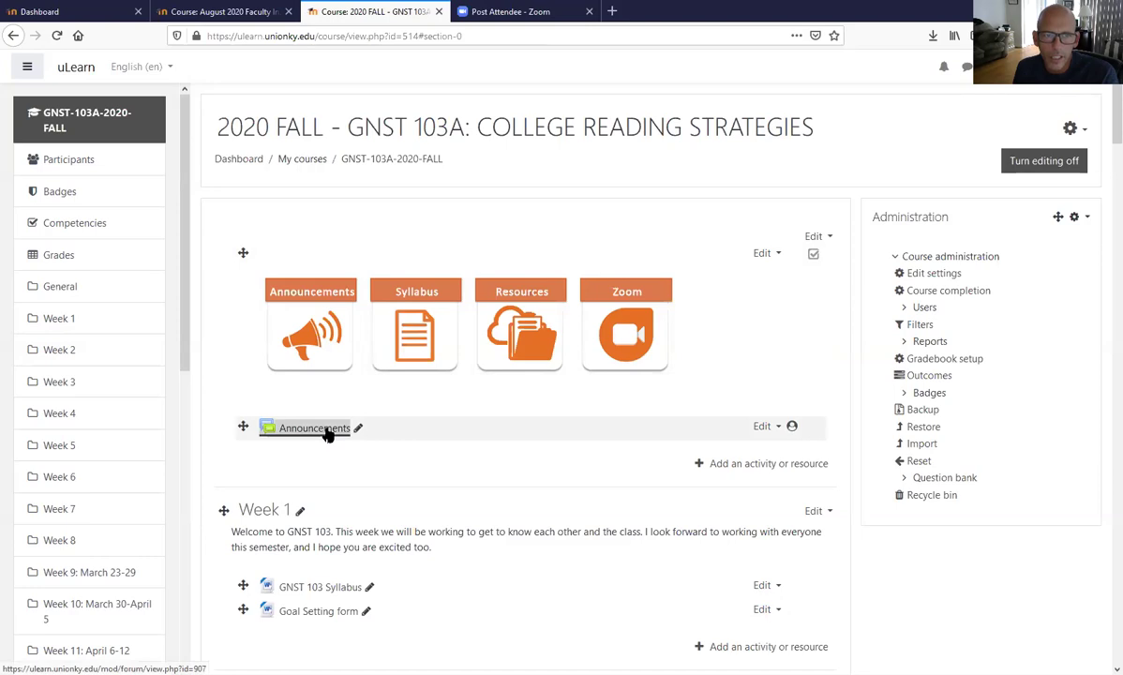
# Copy the link address of the Announcements forum and reopen the icon label for editing.
pyautogui.rightClick(325, 432)
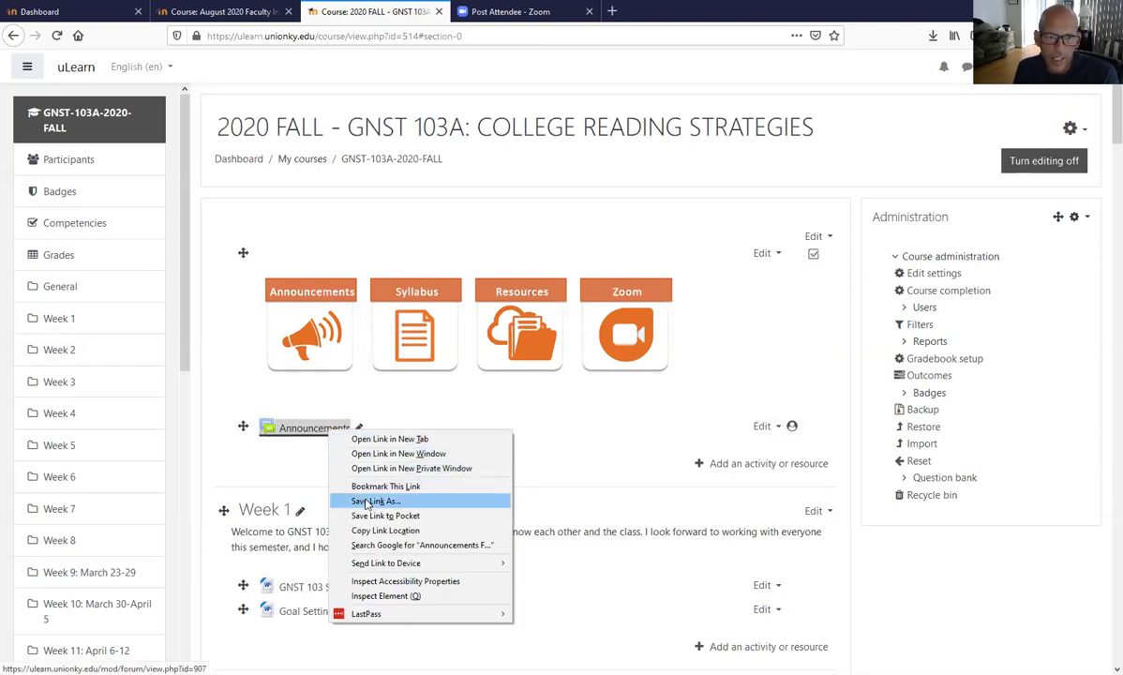
pyautogui.click(374, 529)
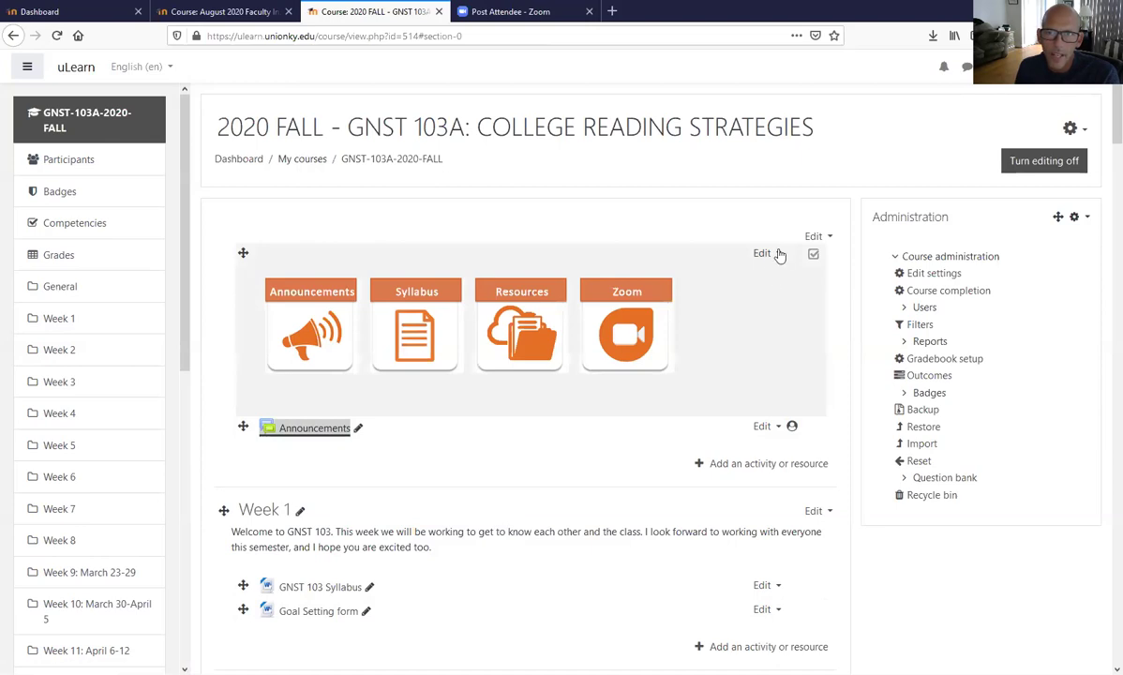
pyautogui.click(776, 254)
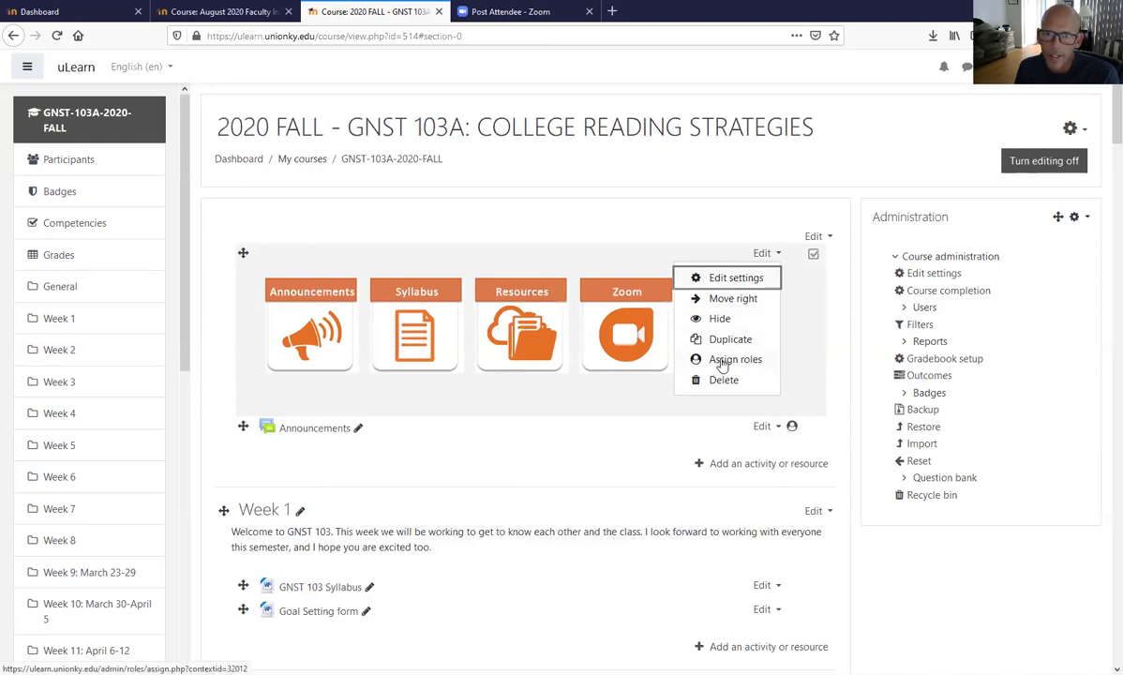
pyautogui.click(729, 277)
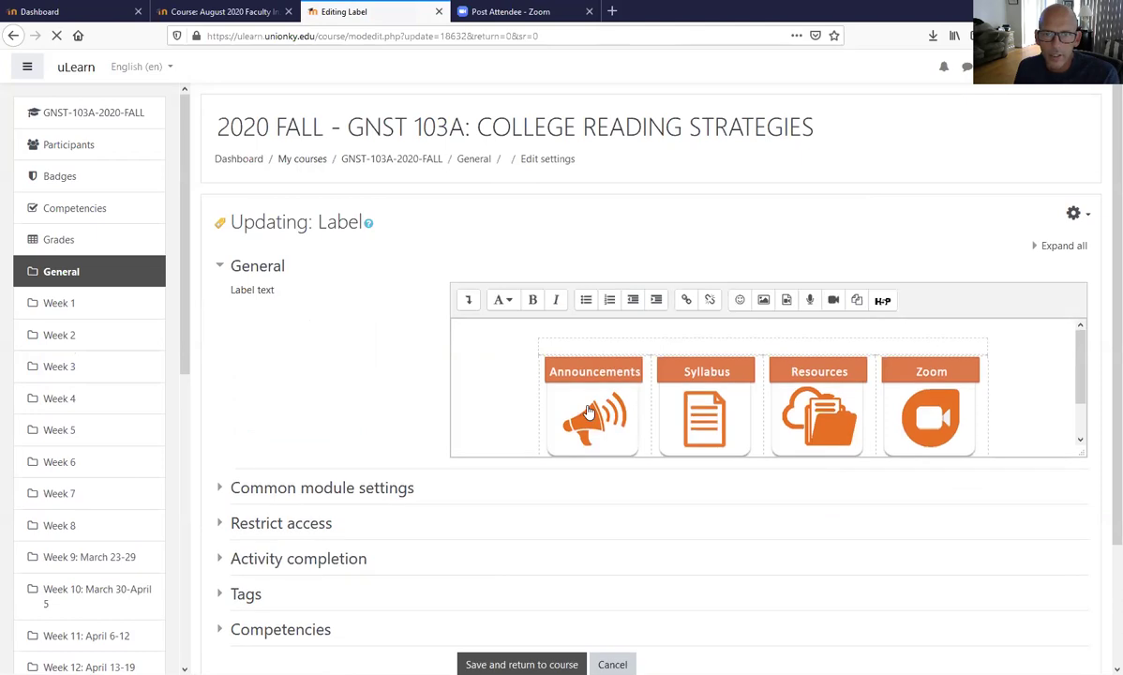
# Link the Announcements icon to the copied forum address and save the label back to the course.
pyautogui.click(589, 413)
pyautogui.click(686, 299)
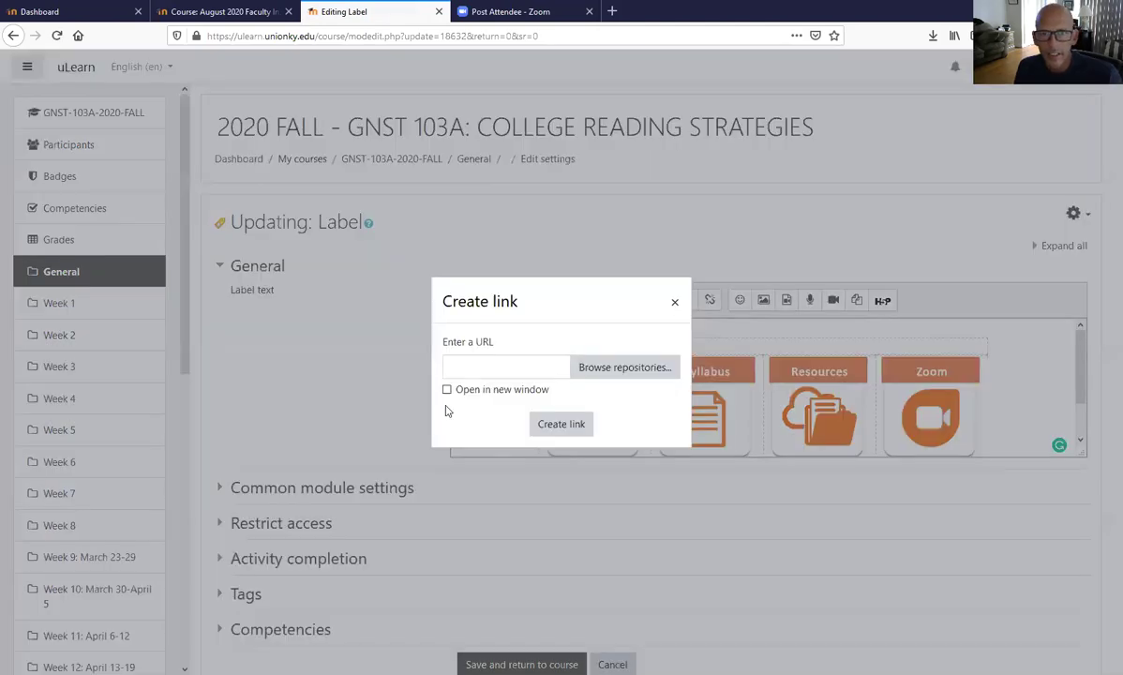
pyautogui.click(482, 368)
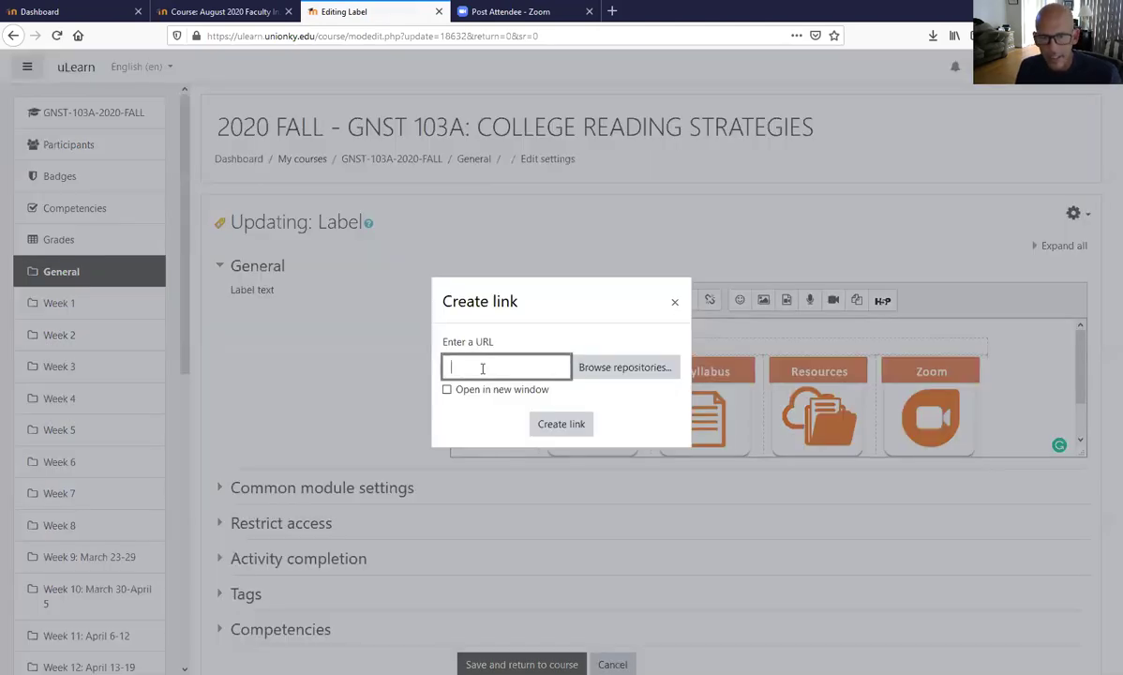
pyautogui.hotkey('ctrl', 'v')
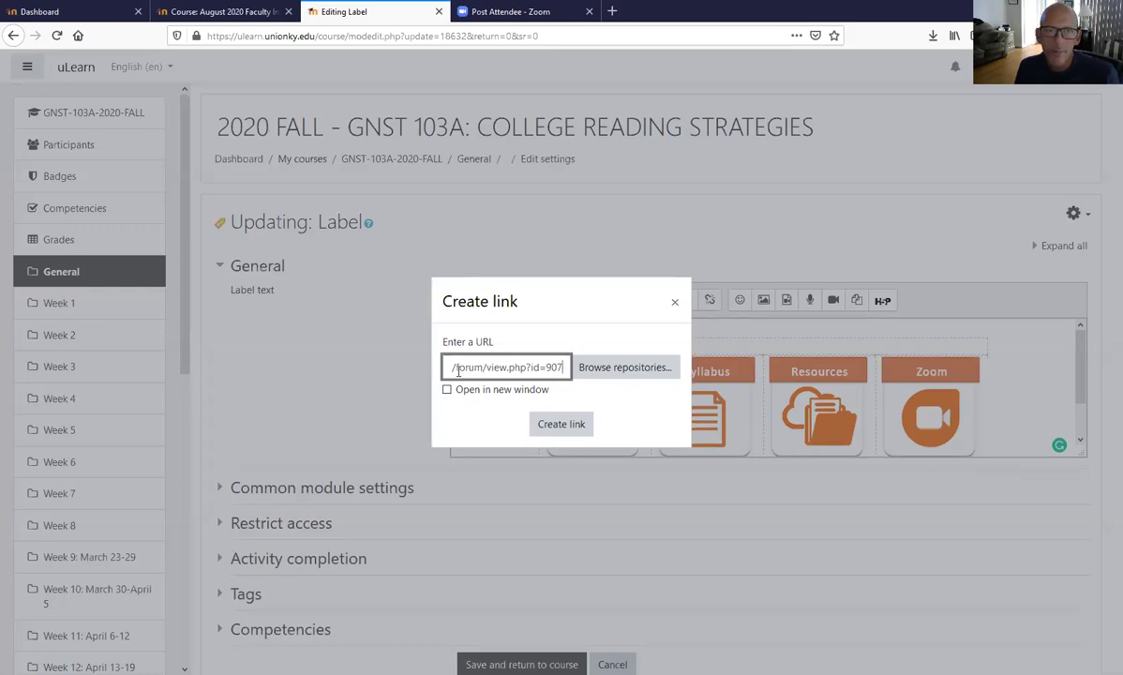
pyautogui.moveTo(449, 368); pyautogui.dragTo(562, 371)
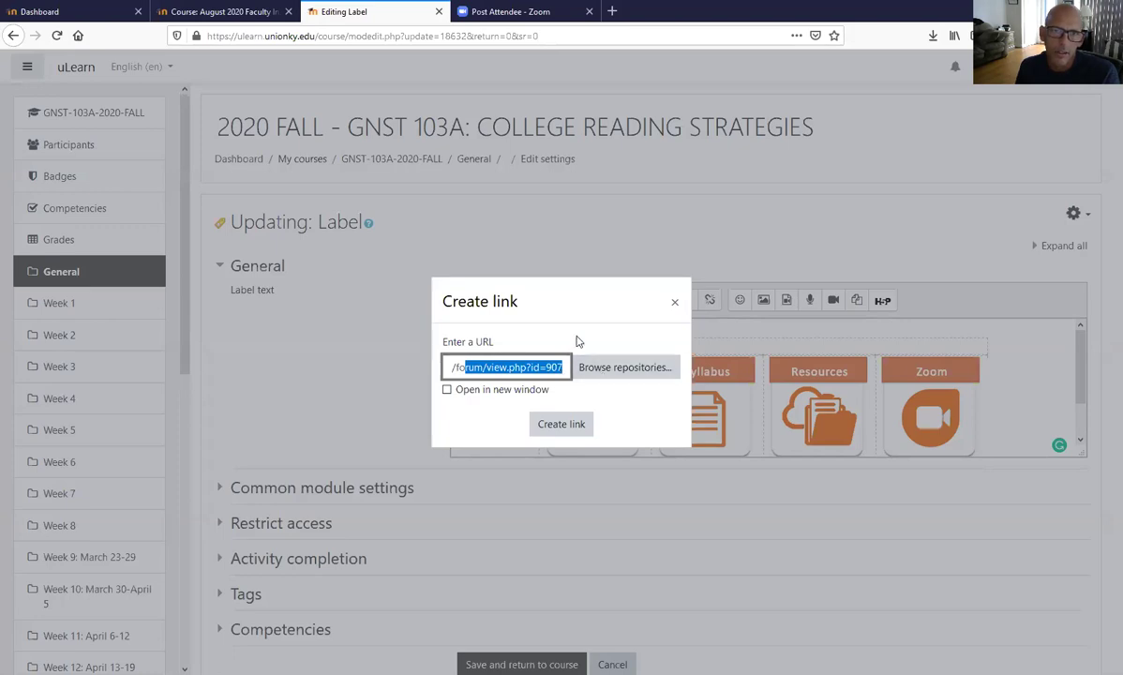
pyautogui.click(576, 339)
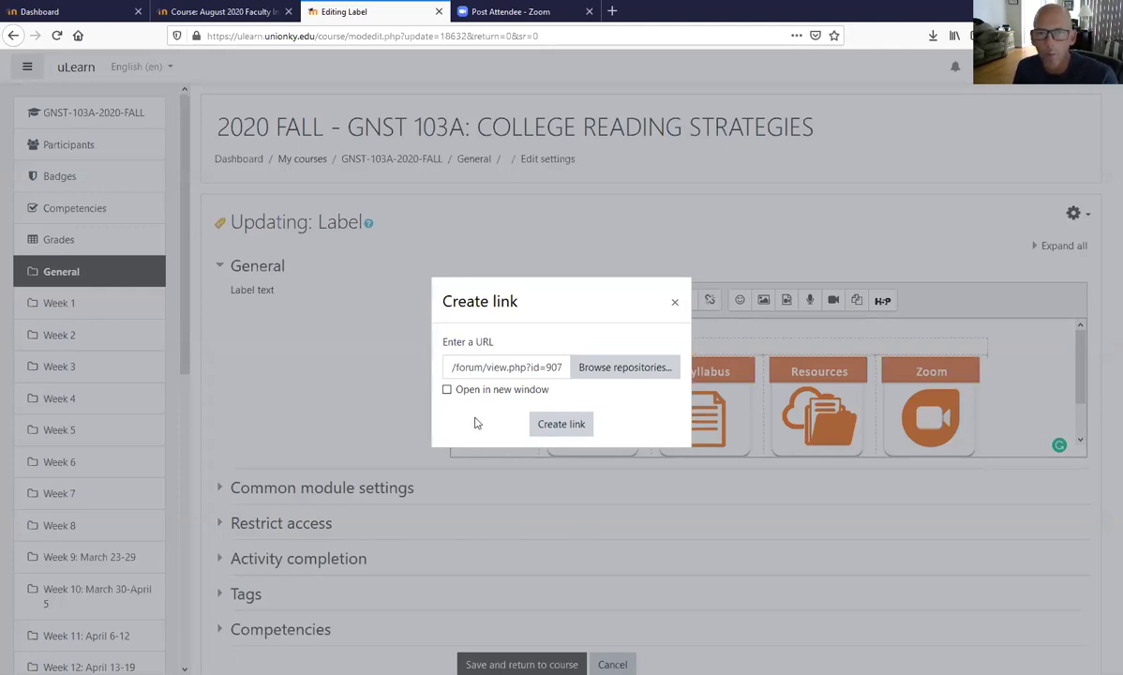
pyautogui.click(543, 426)
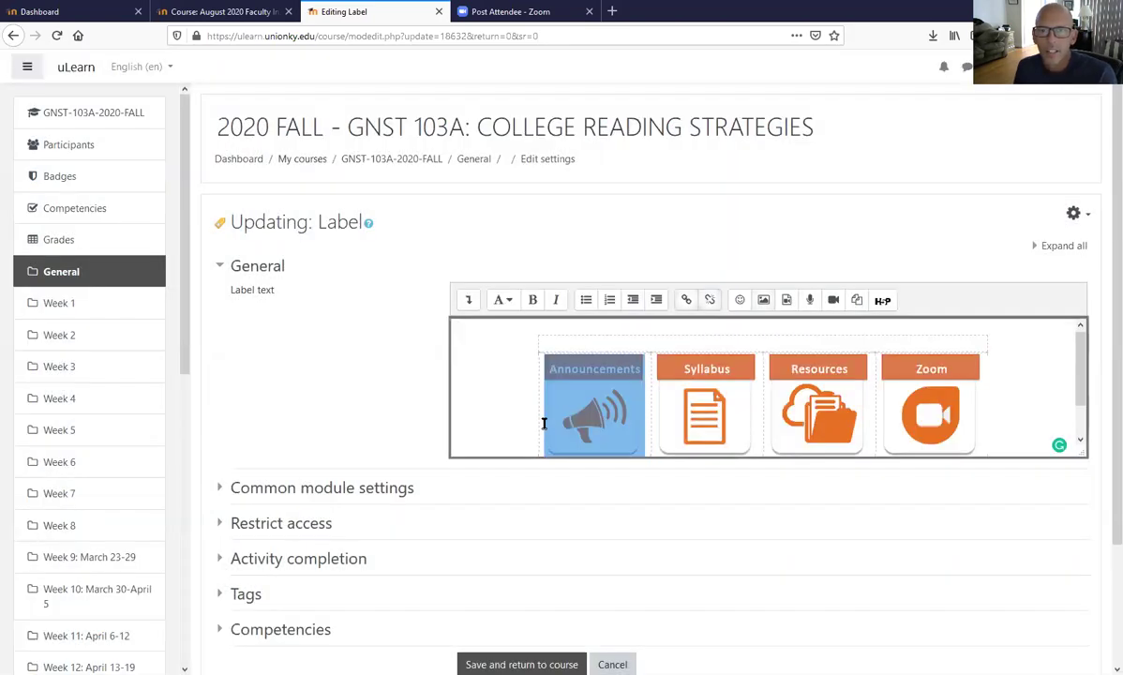
pyautogui.scroll(-1, 591, 416)
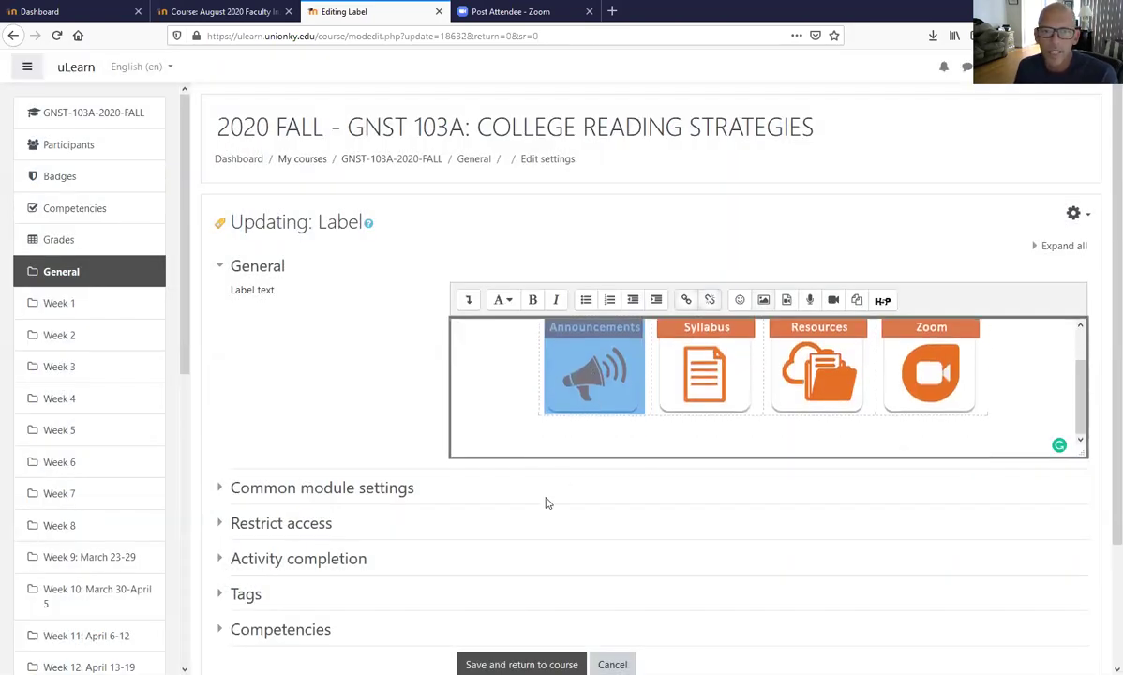
pyautogui.click(514, 656)
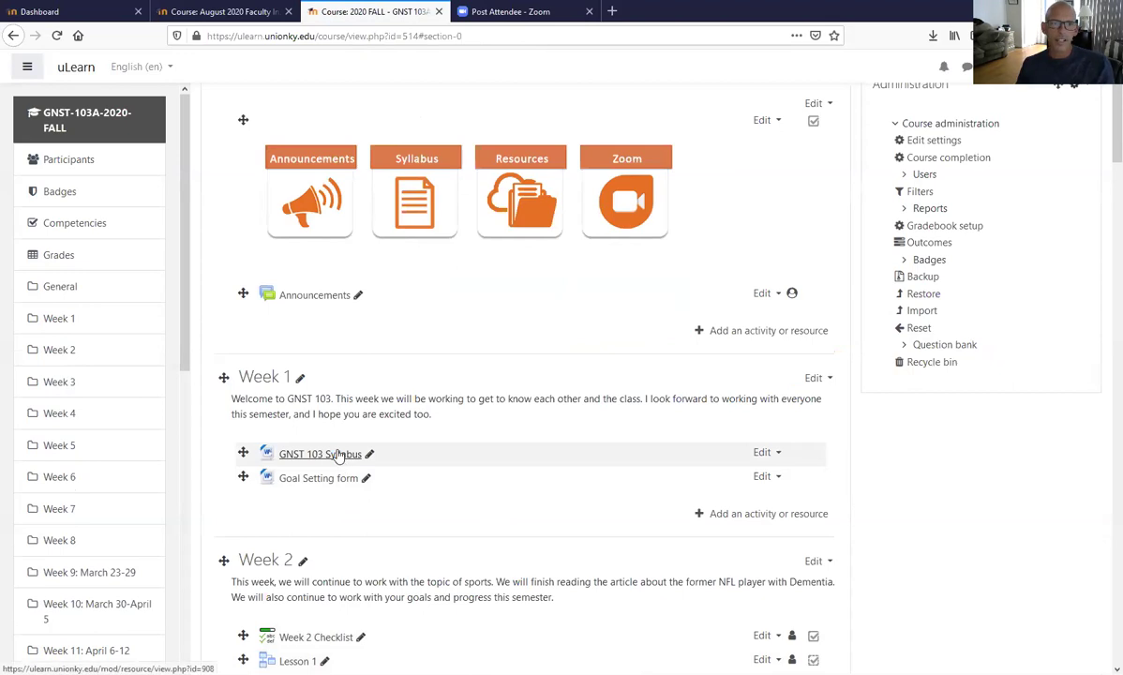
# Open the Announcements forum's settings and expand all of its setting sections.
pyautogui.scroll(2, 341, 456)
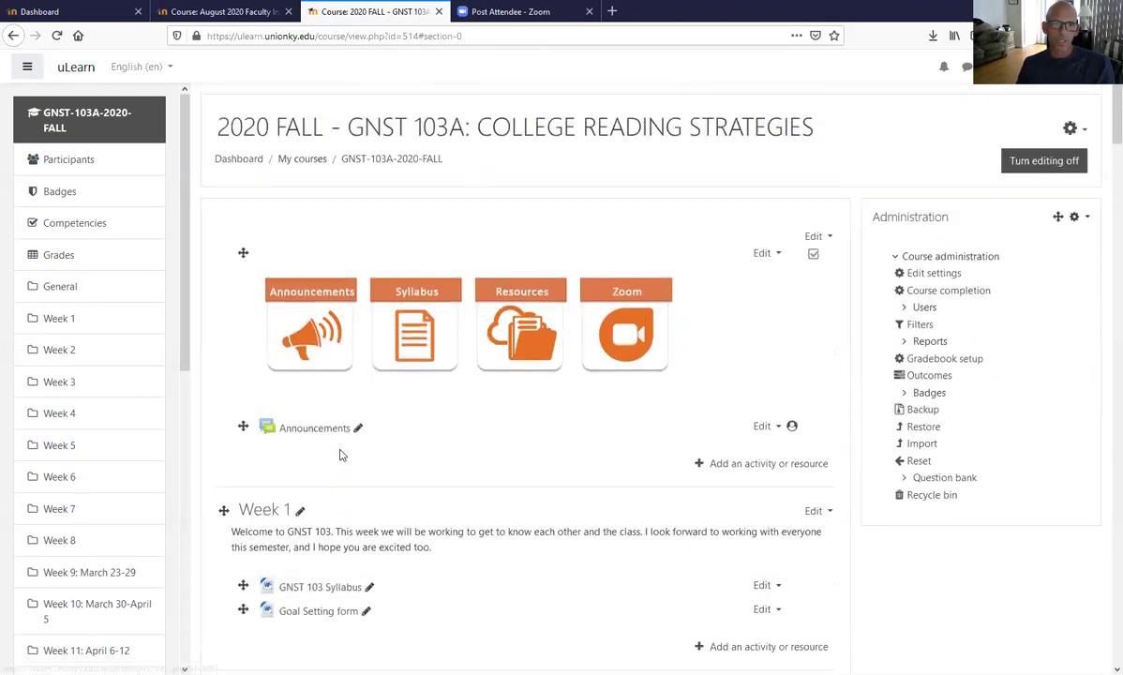
pyautogui.scroll(-3, 342, 457)
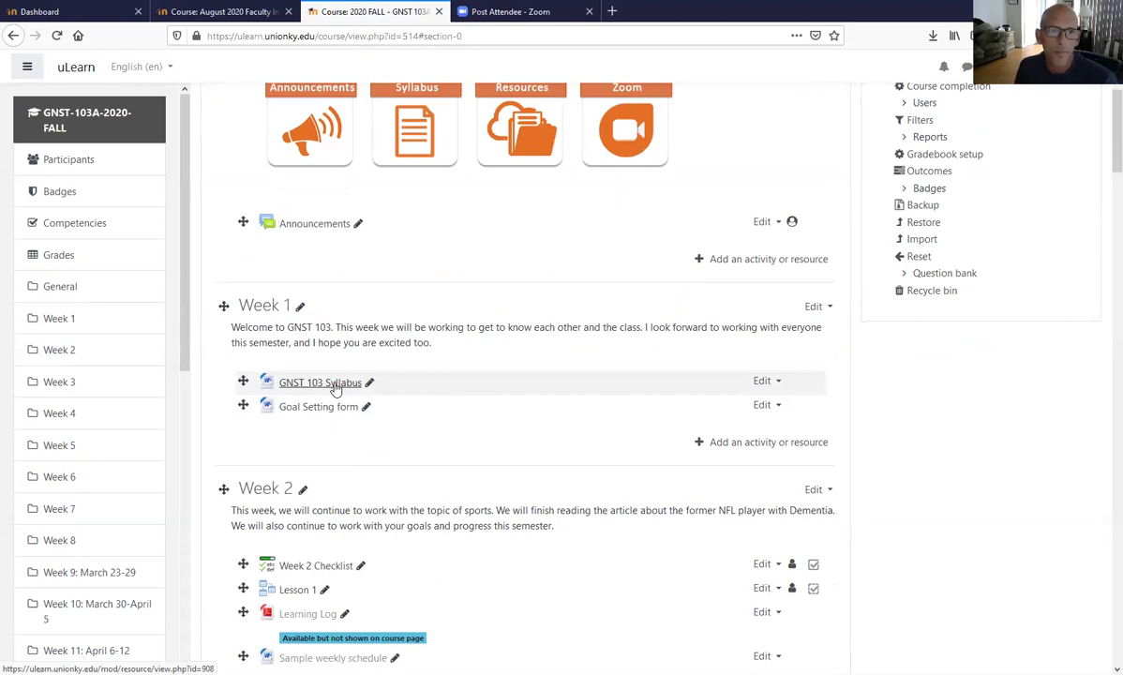
pyautogui.scroll(3, 336, 391)
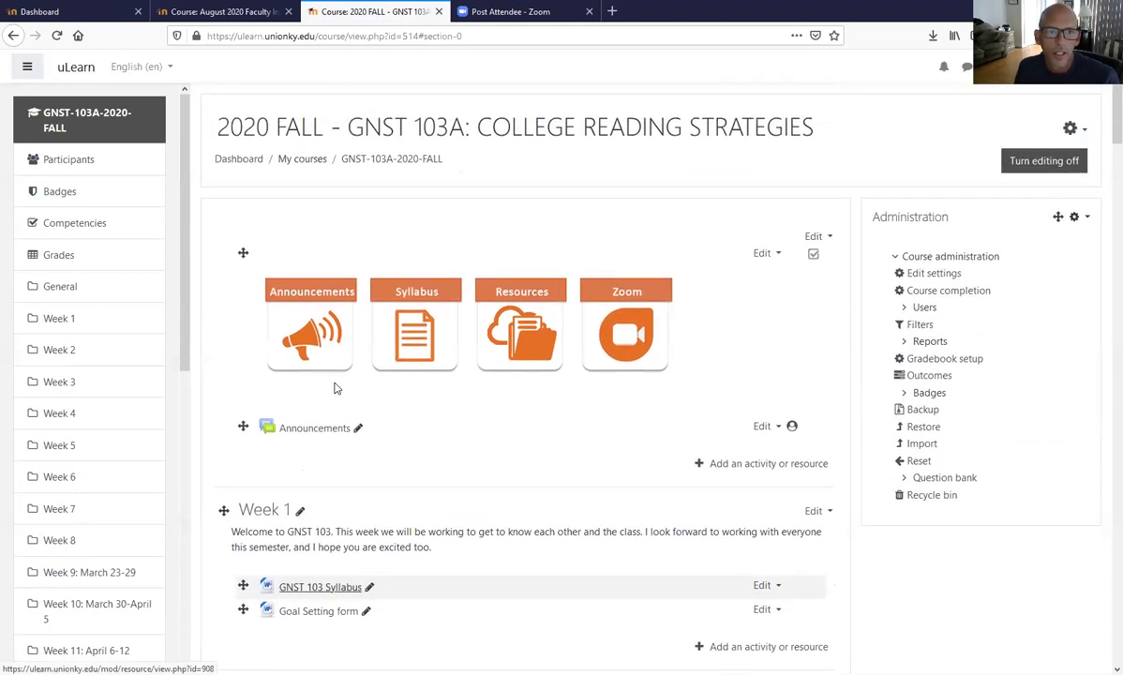
pyautogui.scroll(-2, 332, 400)
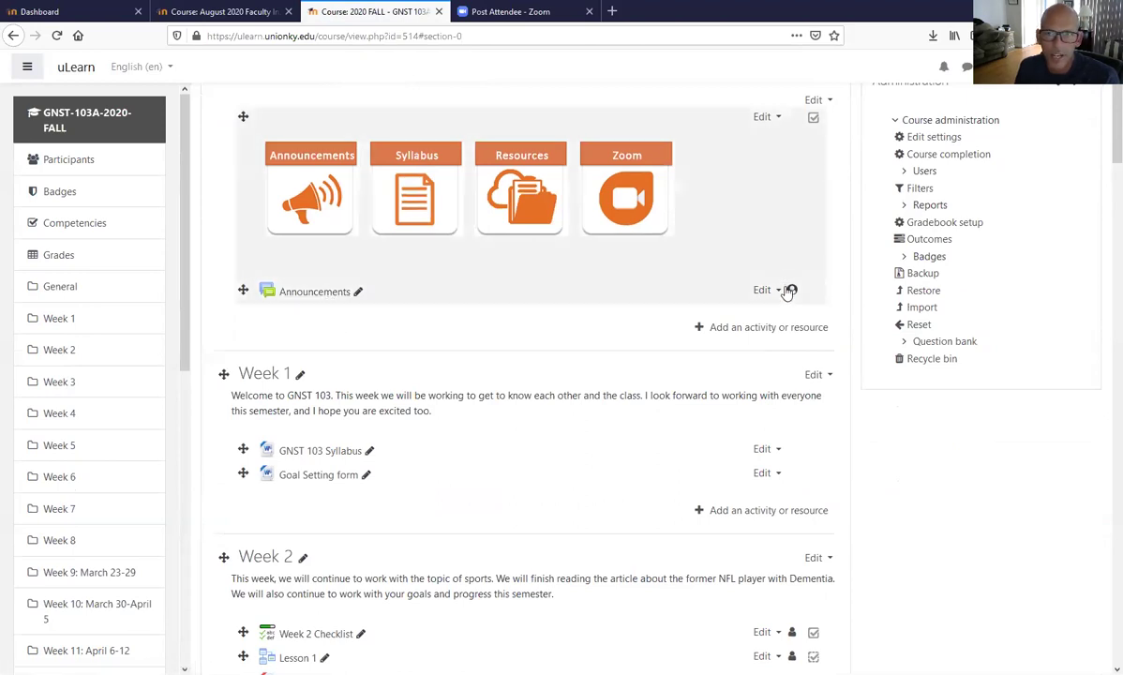
pyautogui.click(776, 291)
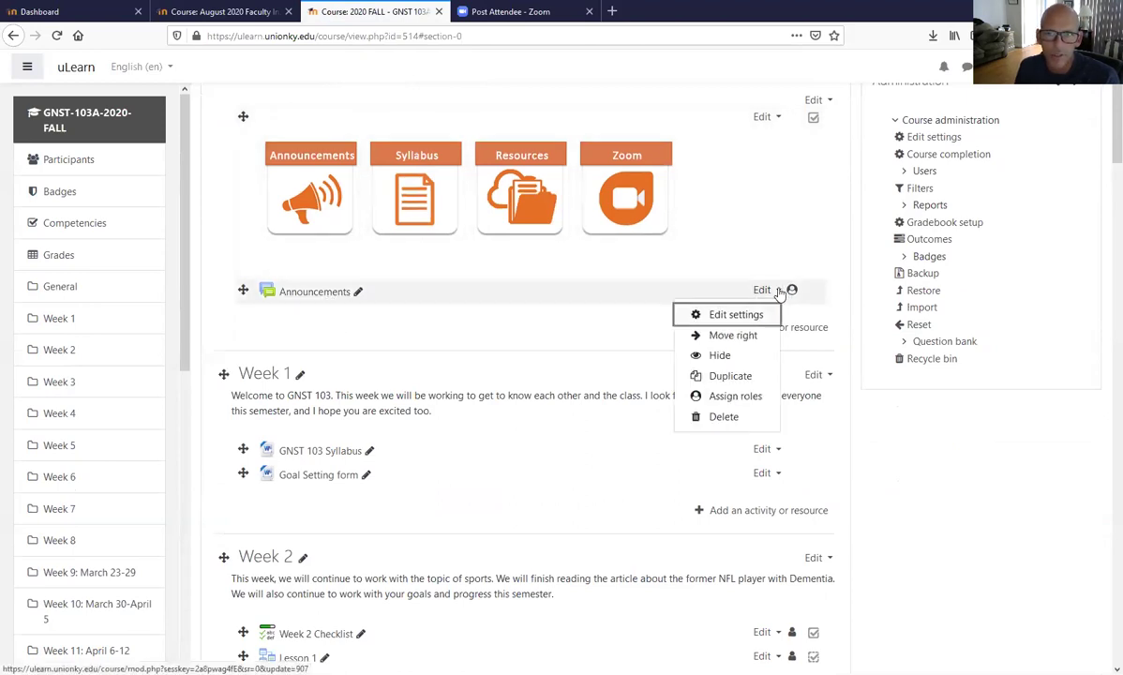
pyautogui.click(735, 313)
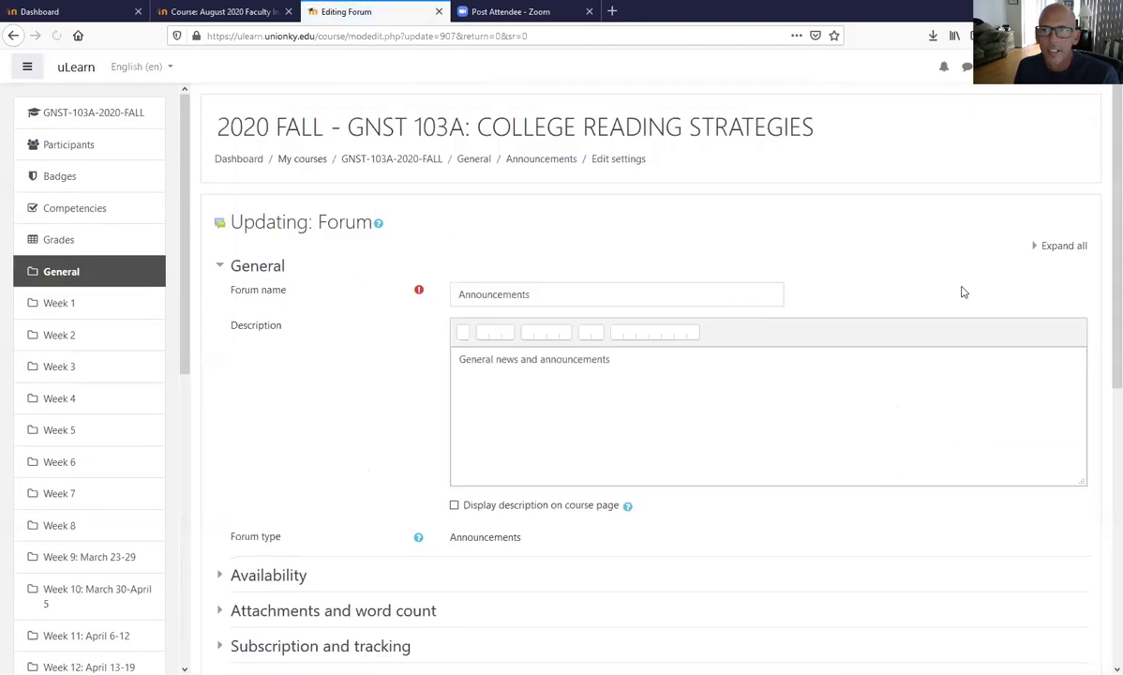
pyautogui.click(1048, 247)
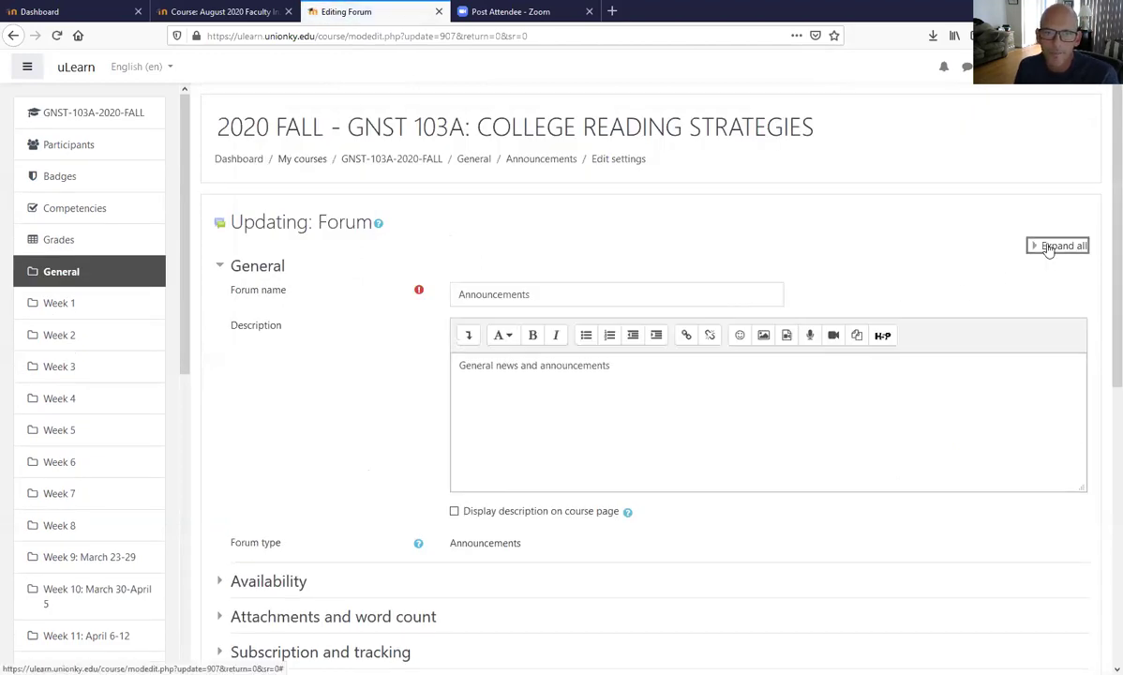
# Set the Announcements forum's availability to "Make available but not shown on course page" and save it back to the course.
pyautogui.scroll(-4, 721, 276)
pyautogui.scroll(-5, 722, 278)
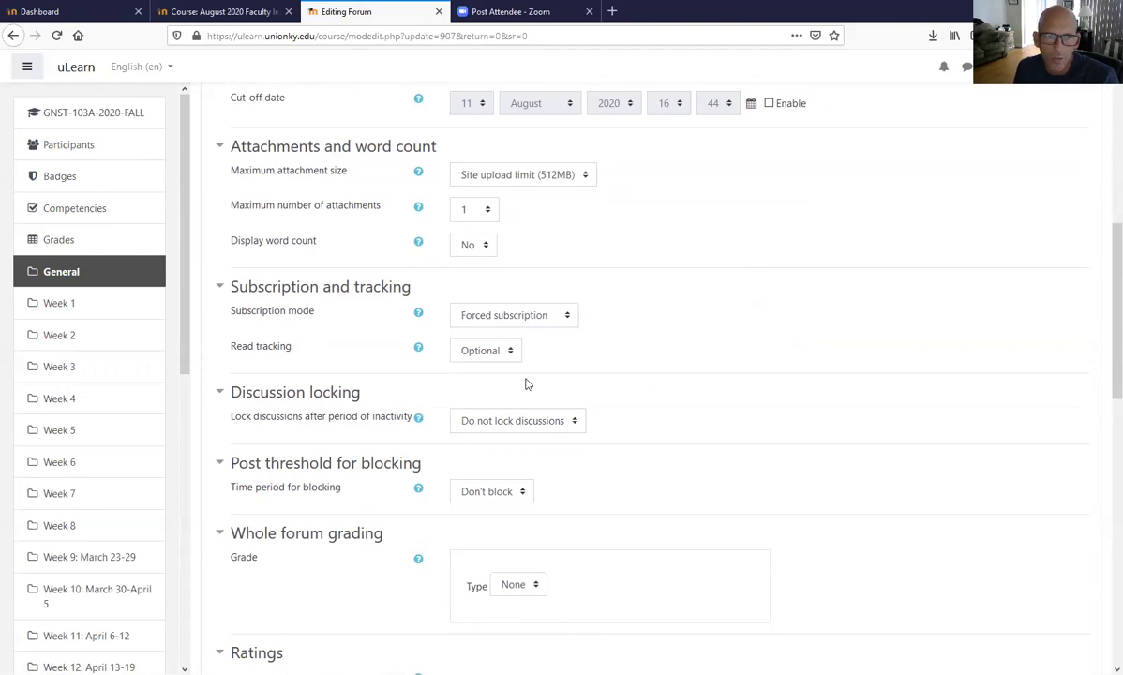
pyautogui.scroll(-2, 525, 383)
pyautogui.scroll(-2, 537, 370)
pyautogui.scroll(-7, 538, 372)
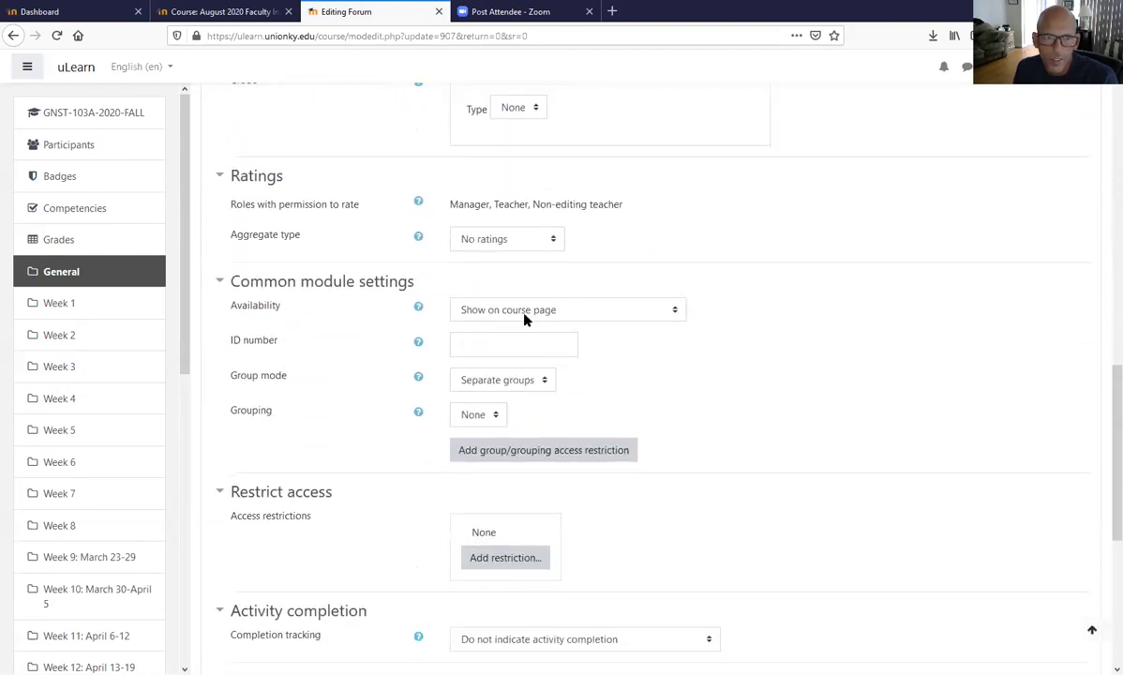
pyautogui.click(603, 311)
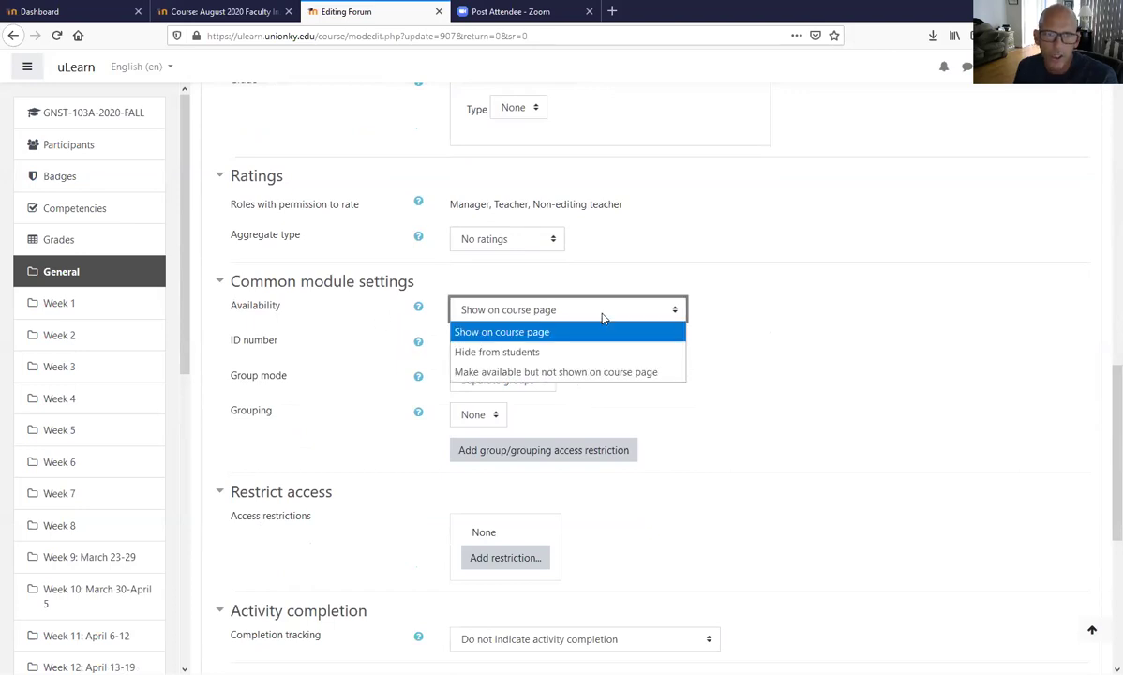
pyautogui.click(580, 374)
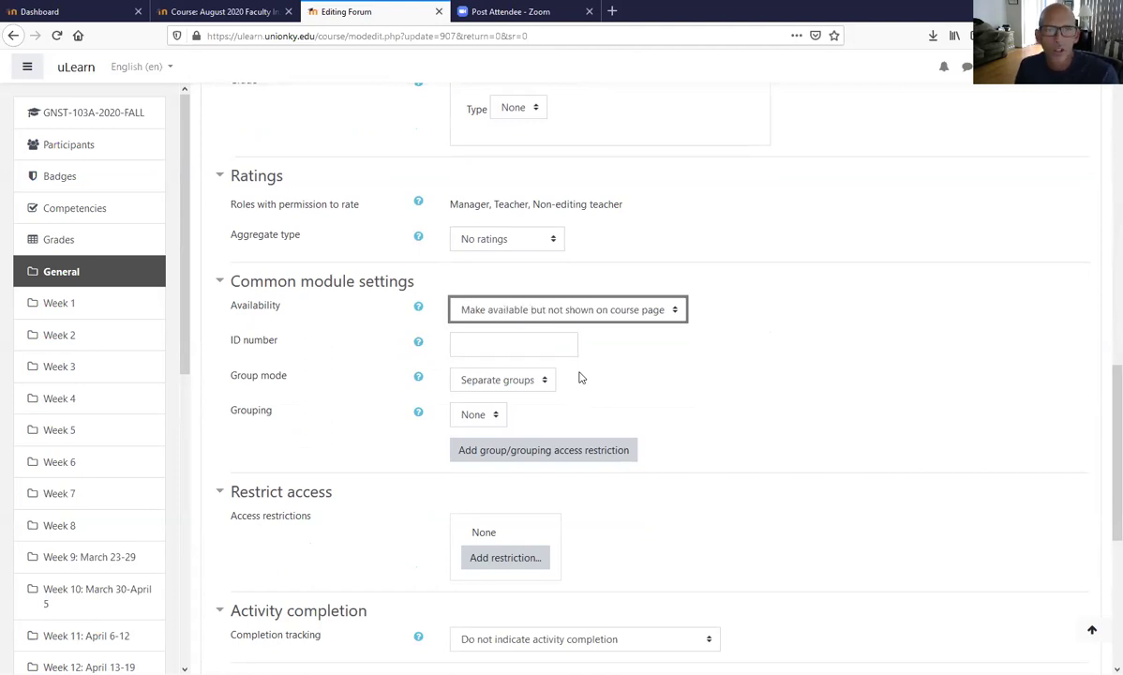
pyautogui.scroll(-4, 579, 378)
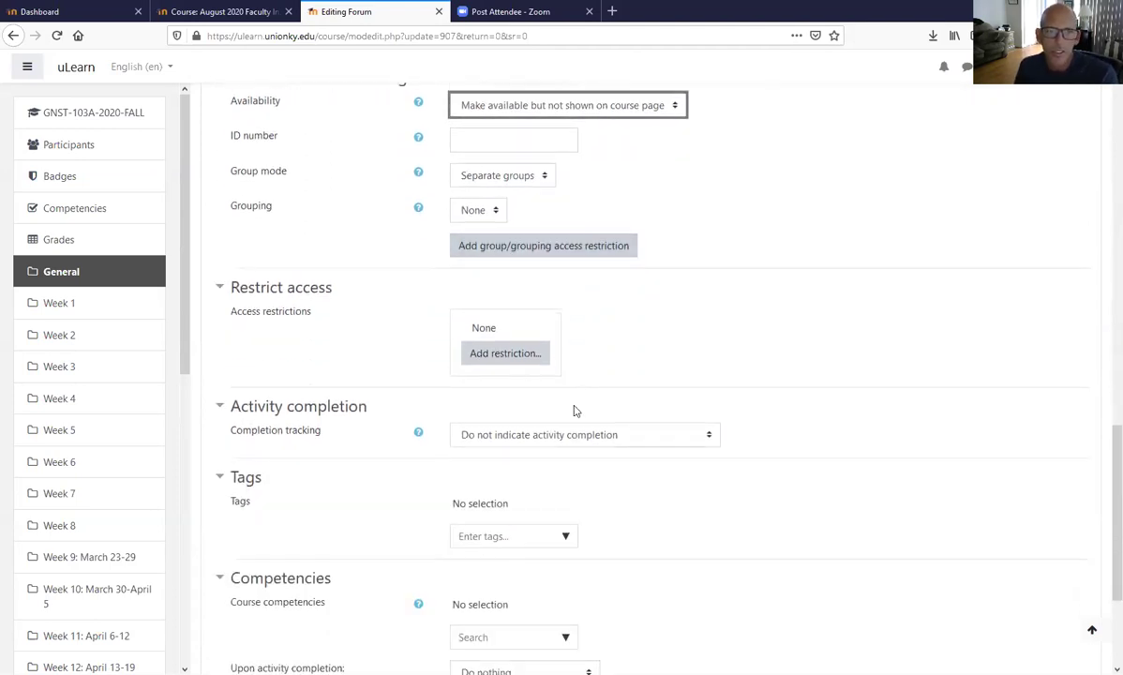
pyautogui.scroll(-4, 575, 411)
pyautogui.click(545, 510)
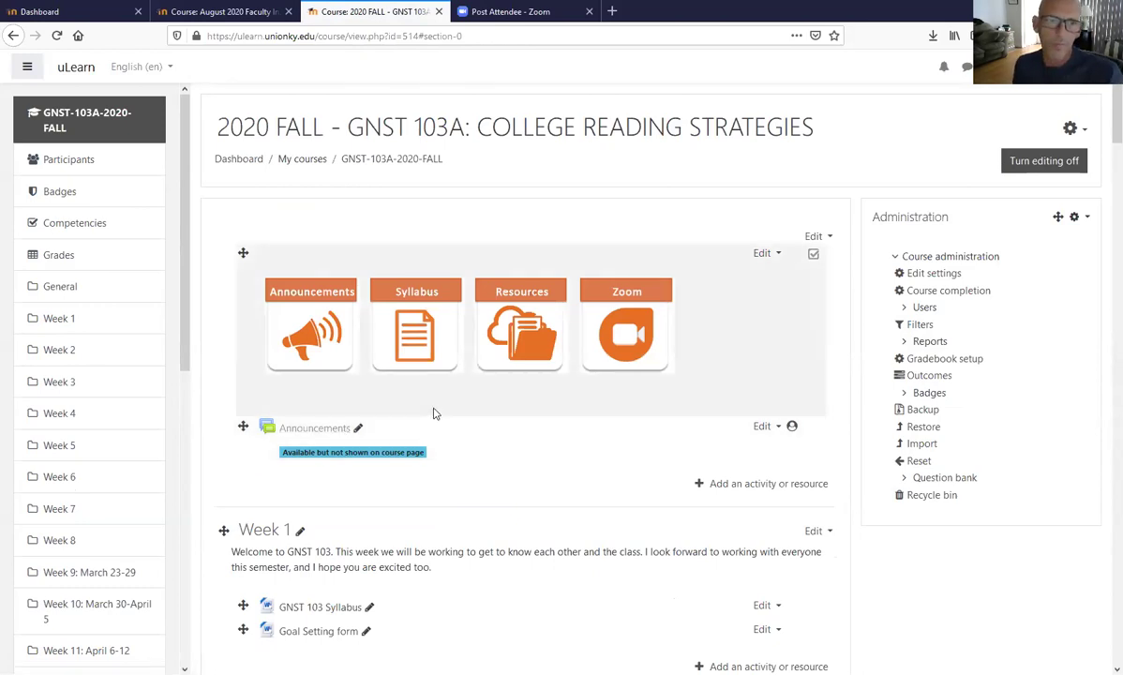
# Copy the link address of the GNST 103 Syllabus file in Week 1 and reopen the icon label for editing.
pyautogui.scroll(-3, 433, 413)
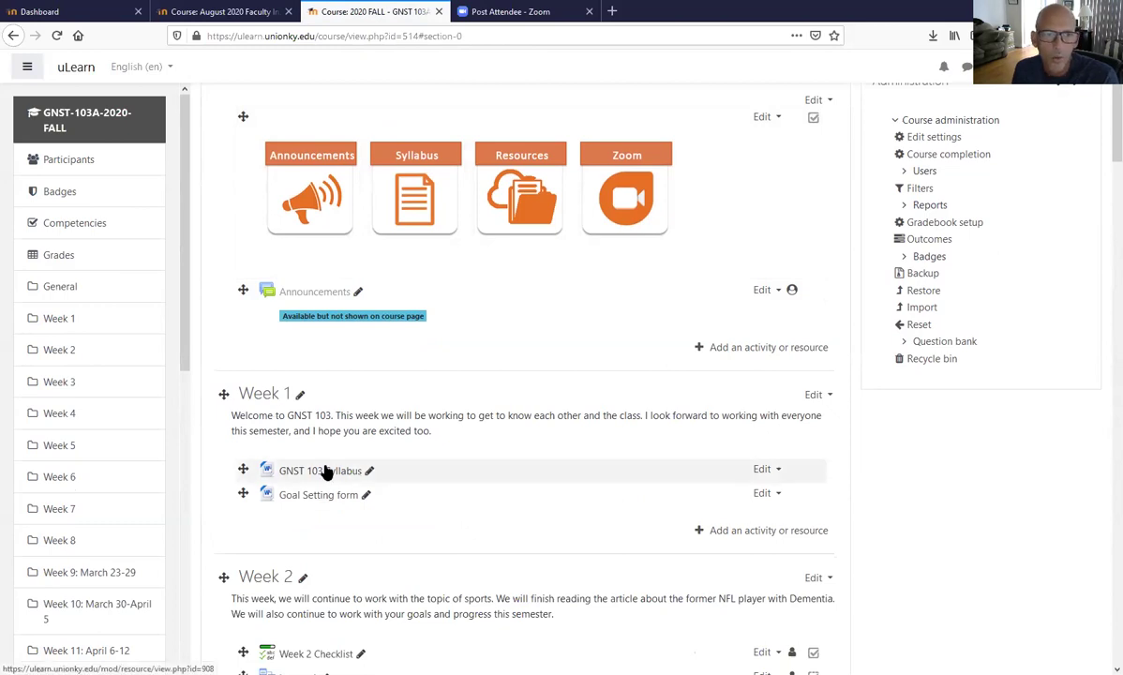
pyautogui.rightClick(328, 474)
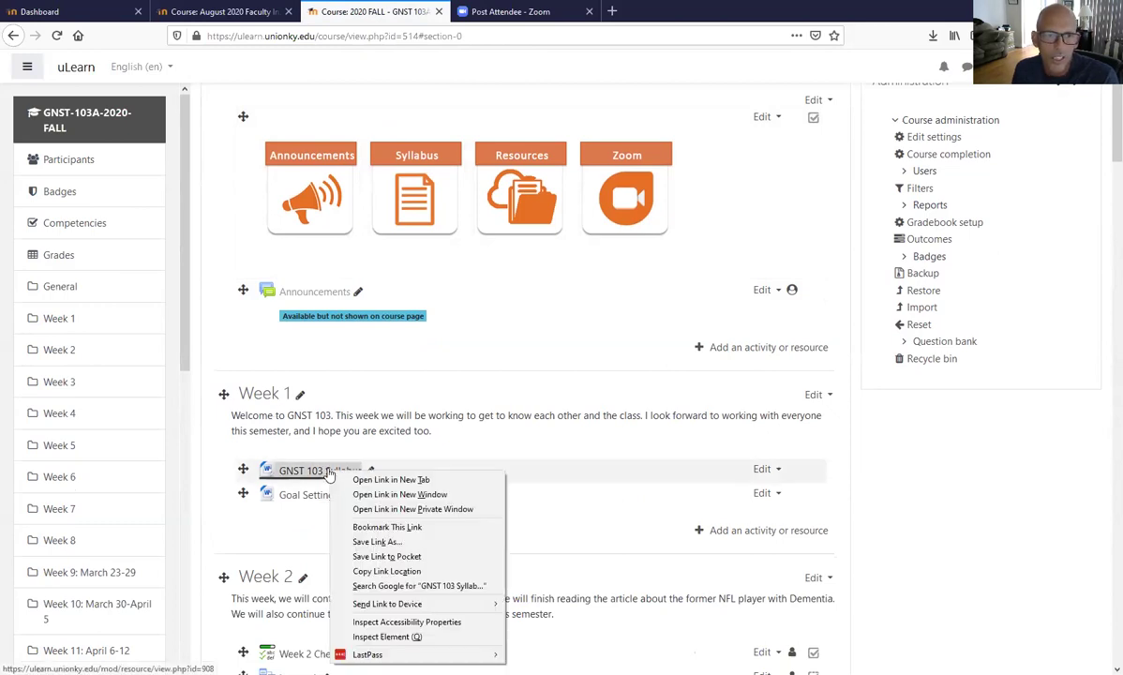
pyautogui.click(400, 572)
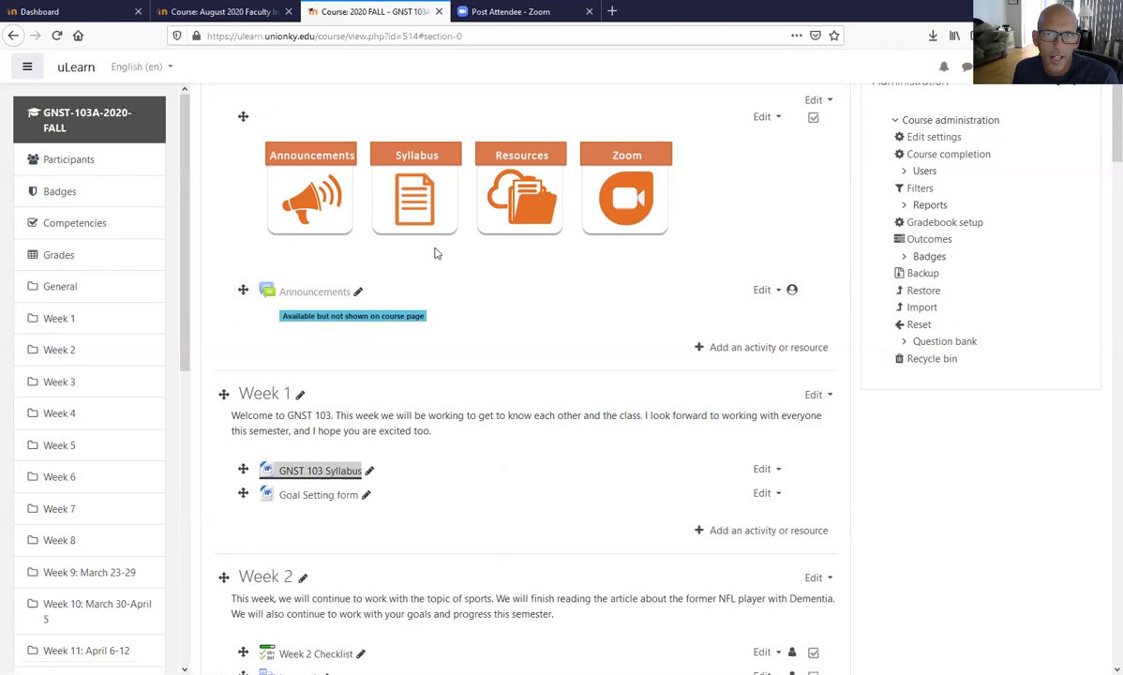
pyautogui.scroll(2, 800, 233)
pyautogui.click(776, 188)
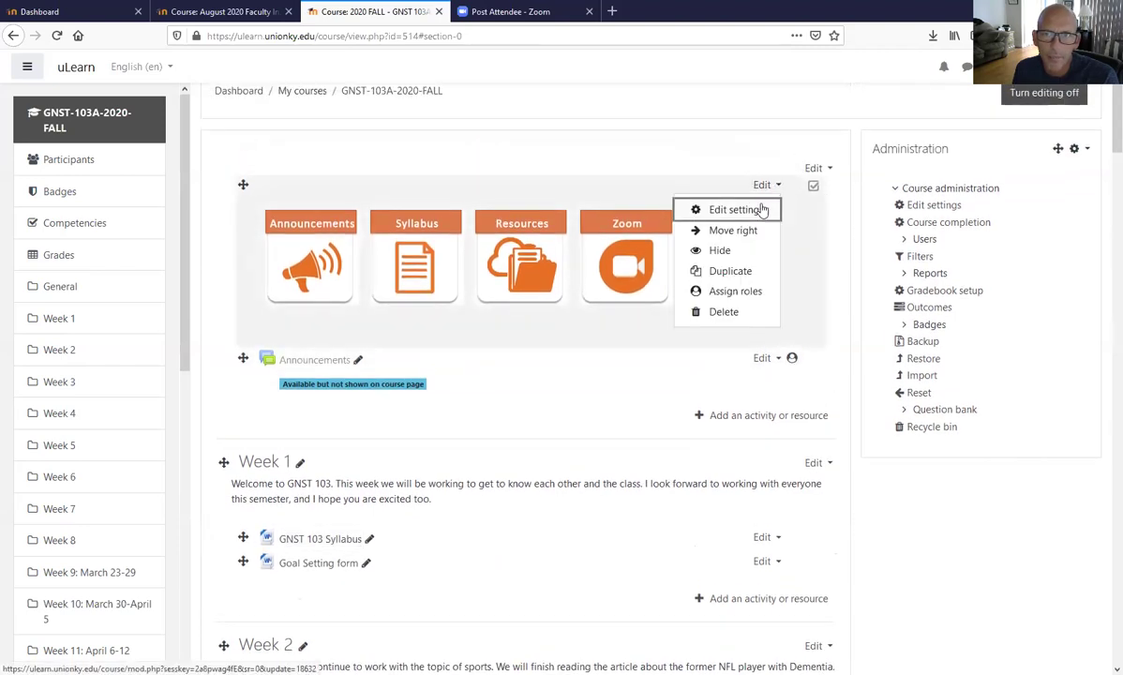
pyautogui.click(732, 212)
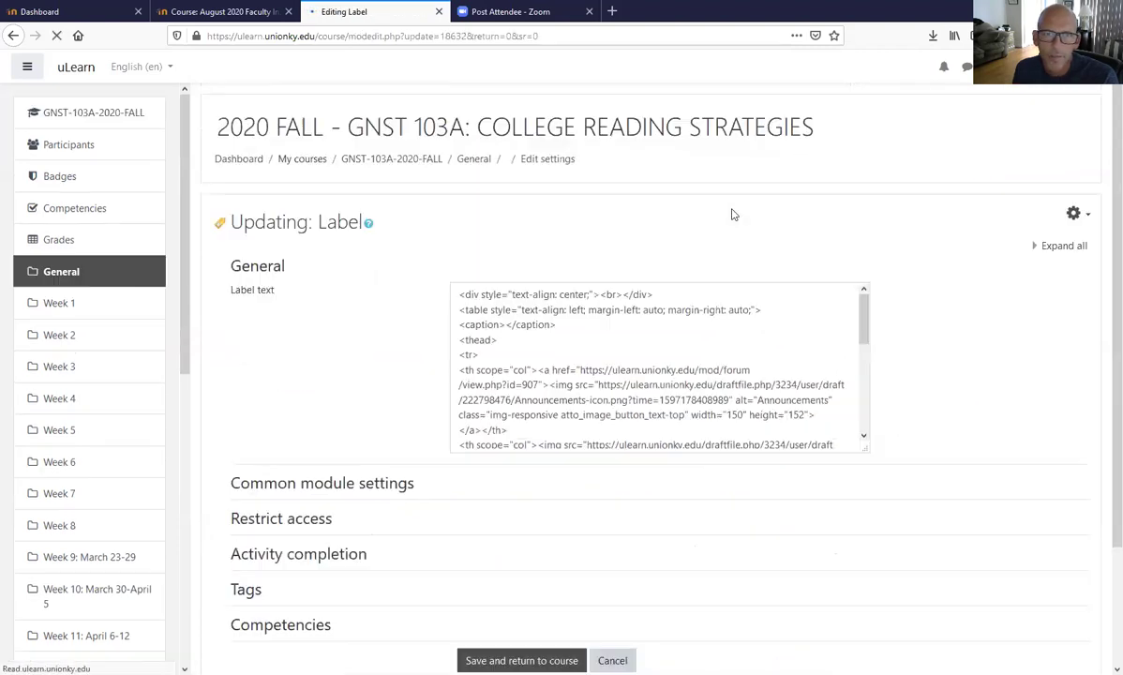
# Link the Syllabus icon to the copied file address, opening in a new window, and save the label back to the course.
pyautogui.click(692, 387)
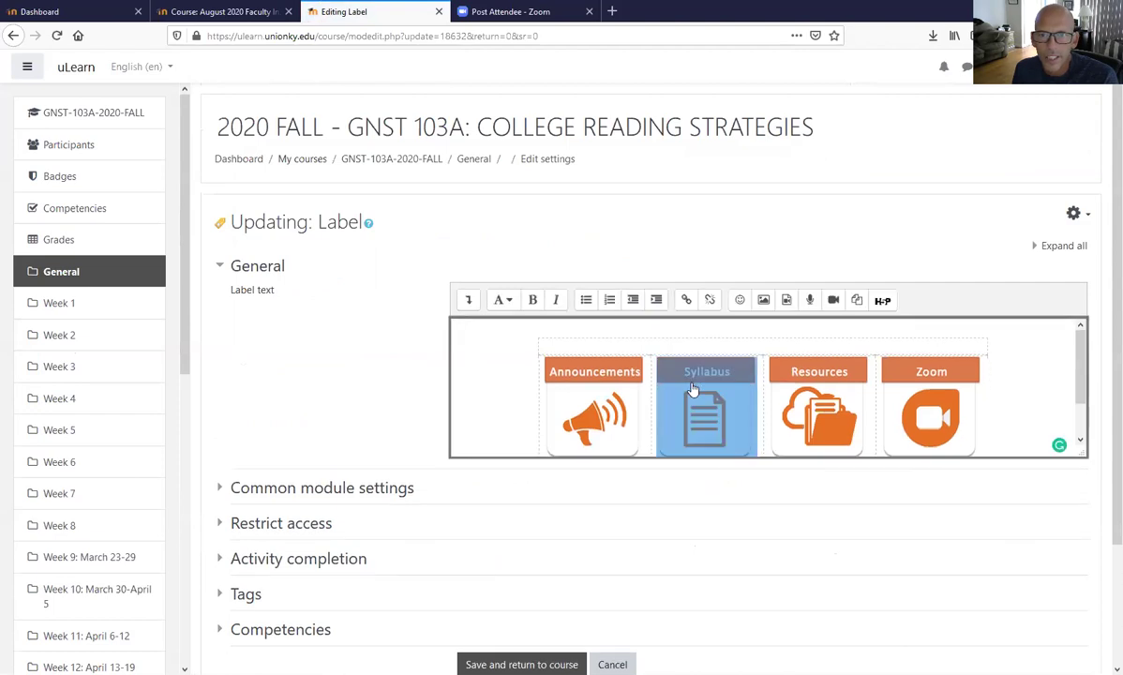
pyautogui.click(686, 300)
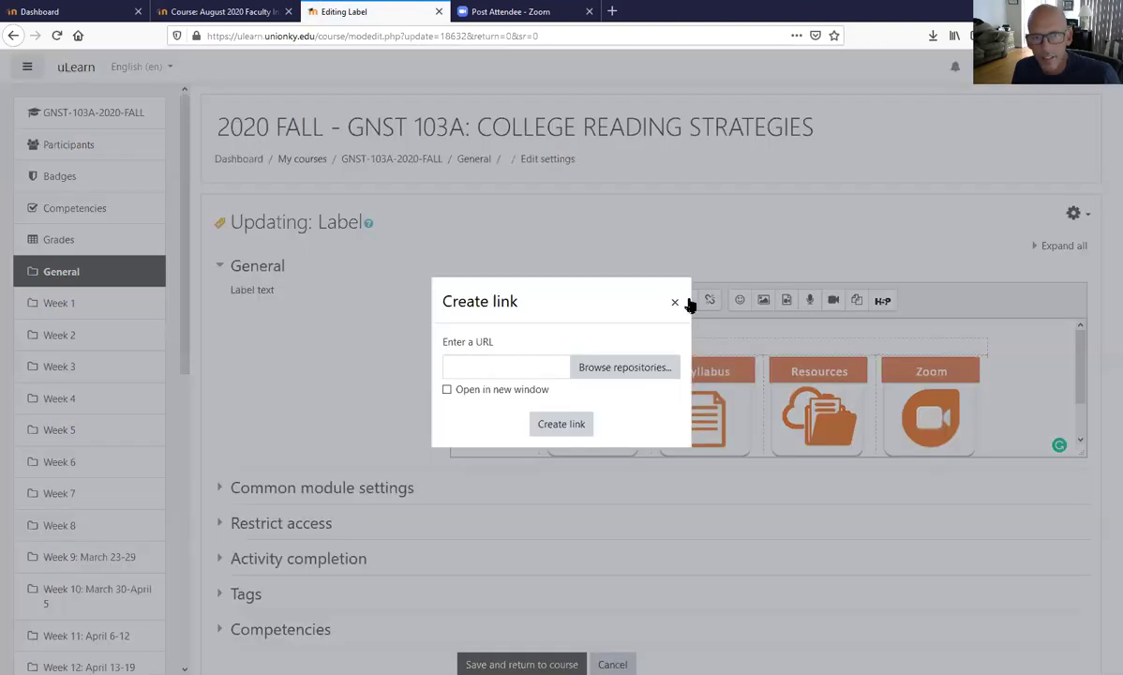
pyautogui.click(530, 374)
pyautogui.hotkey('ctrl', 'v')
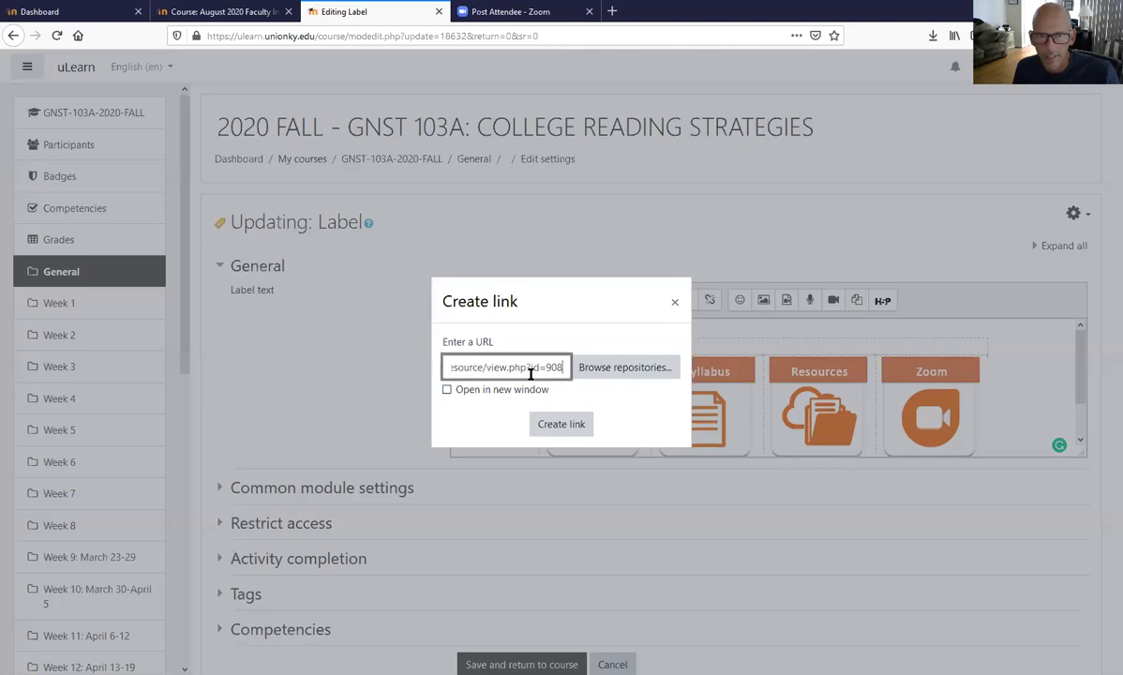
pyautogui.click(447, 389)
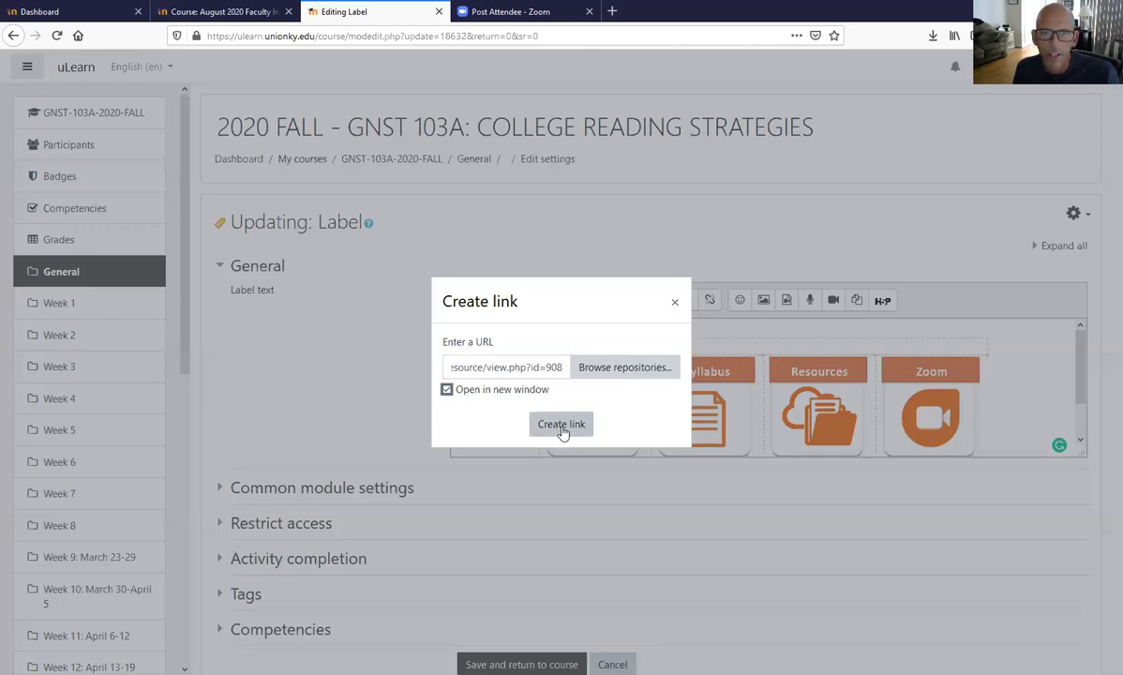
pyautogui.click(563, 429)
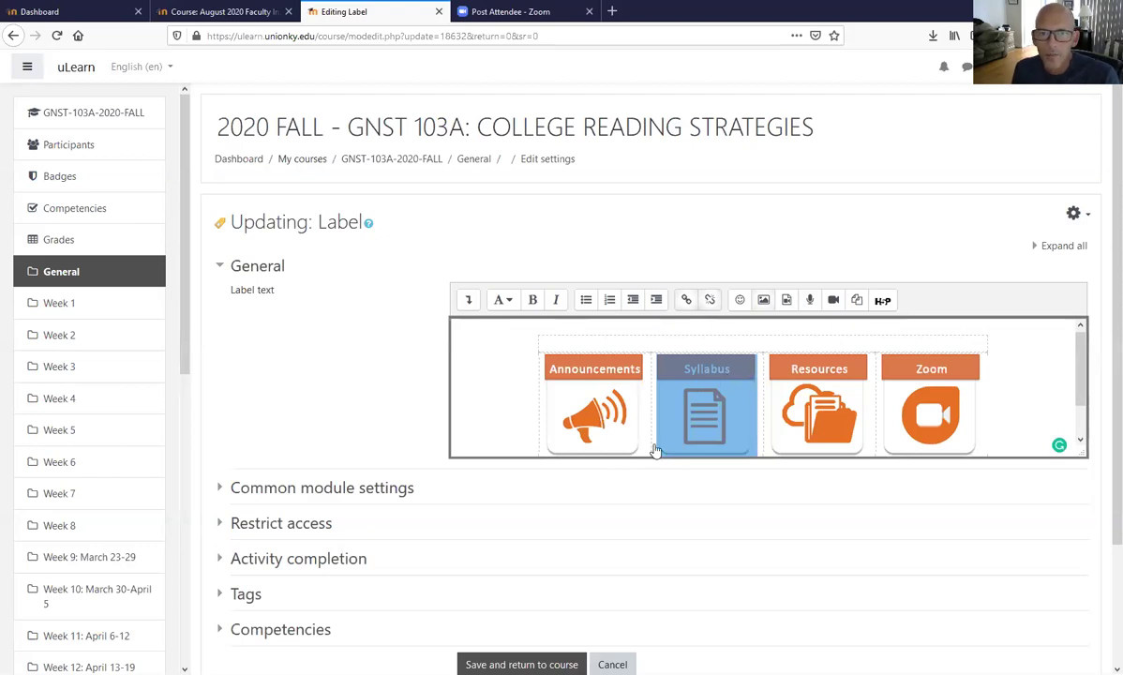
pyautogui.scroll(-3, 542, 487)
pyautogui.click(517, 518)
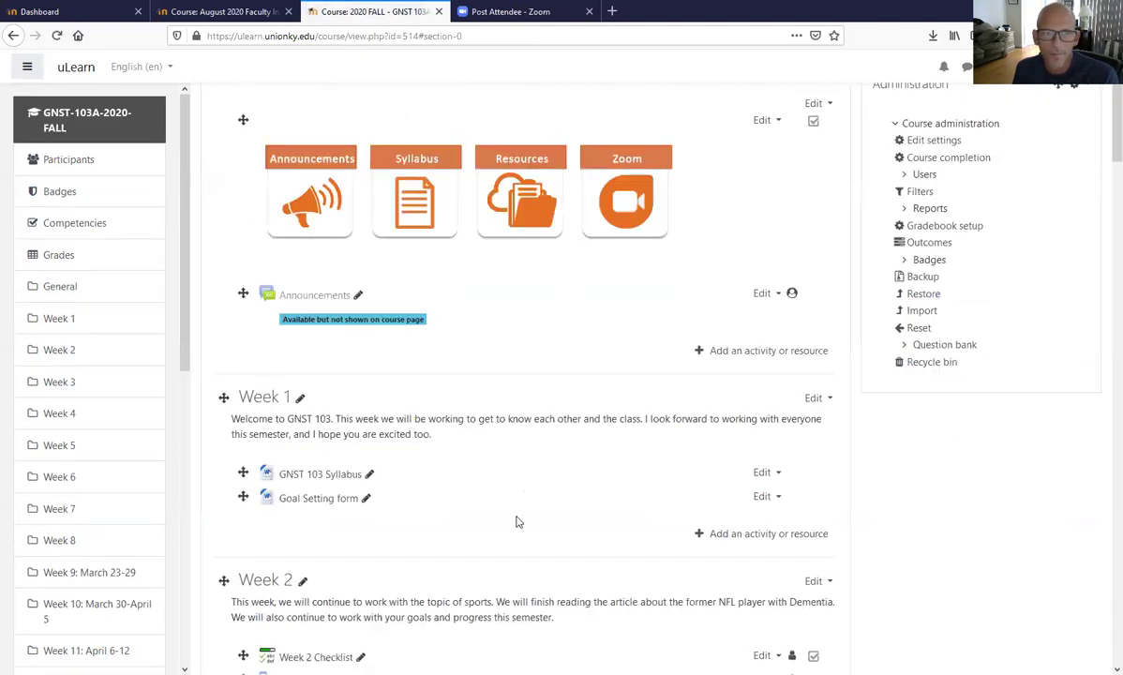
# Add a new Page resource to the course's general section and name it "Course Resources".
pyautogui.scroll(3, 516, 522)
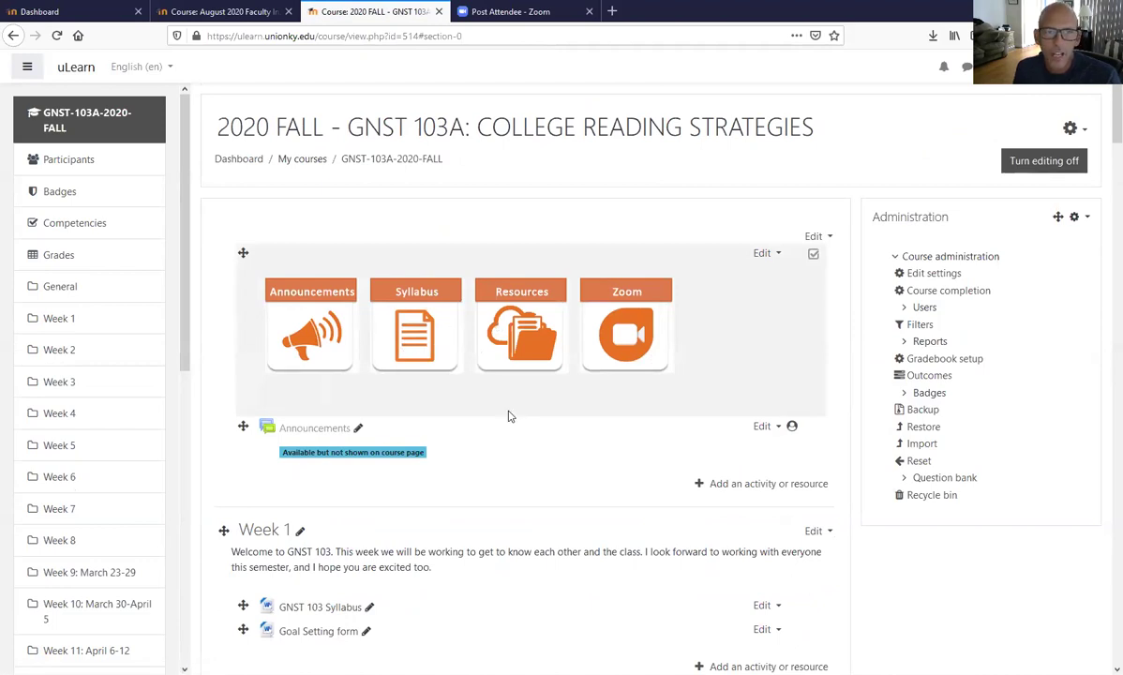
pyautogui.scroll(-3, 508, 417)
pyautogui.scroll(-5, 507, 425)
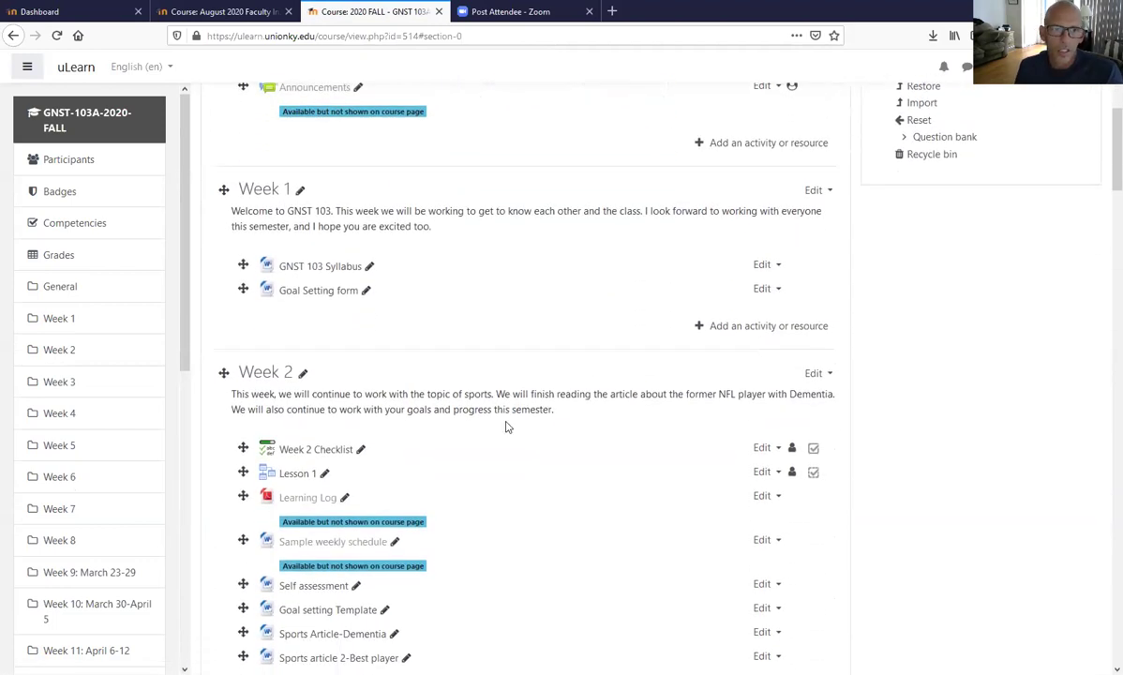
pyautogui.scroll(8, 506, 426)
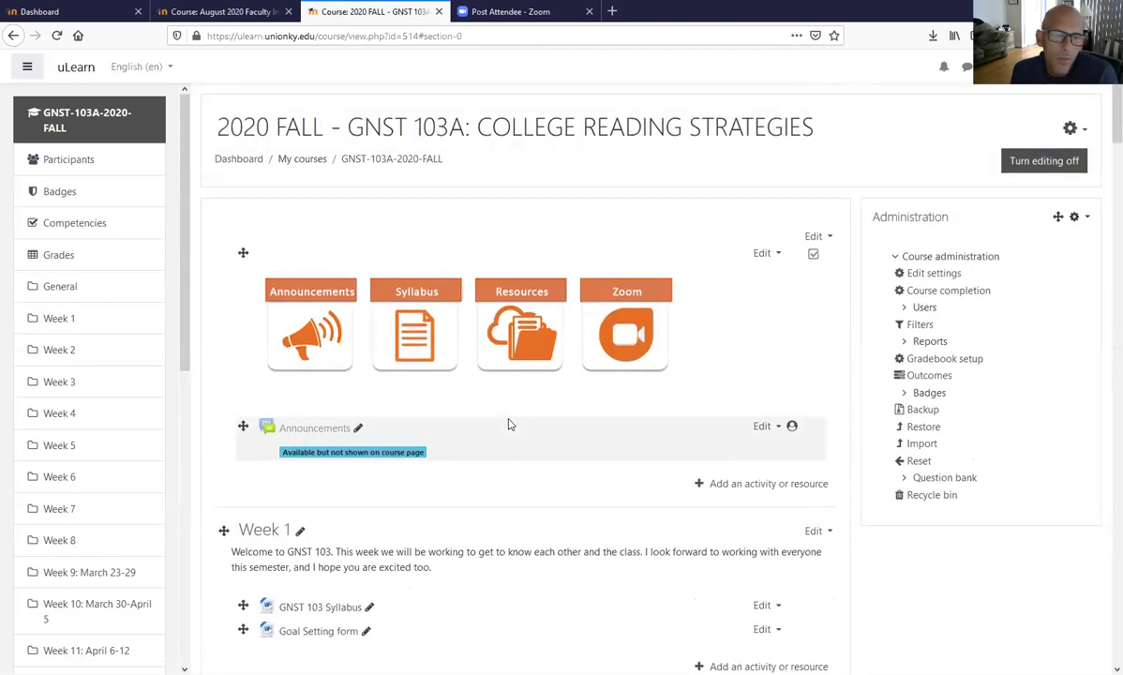
pyautogui.click(735, 485)
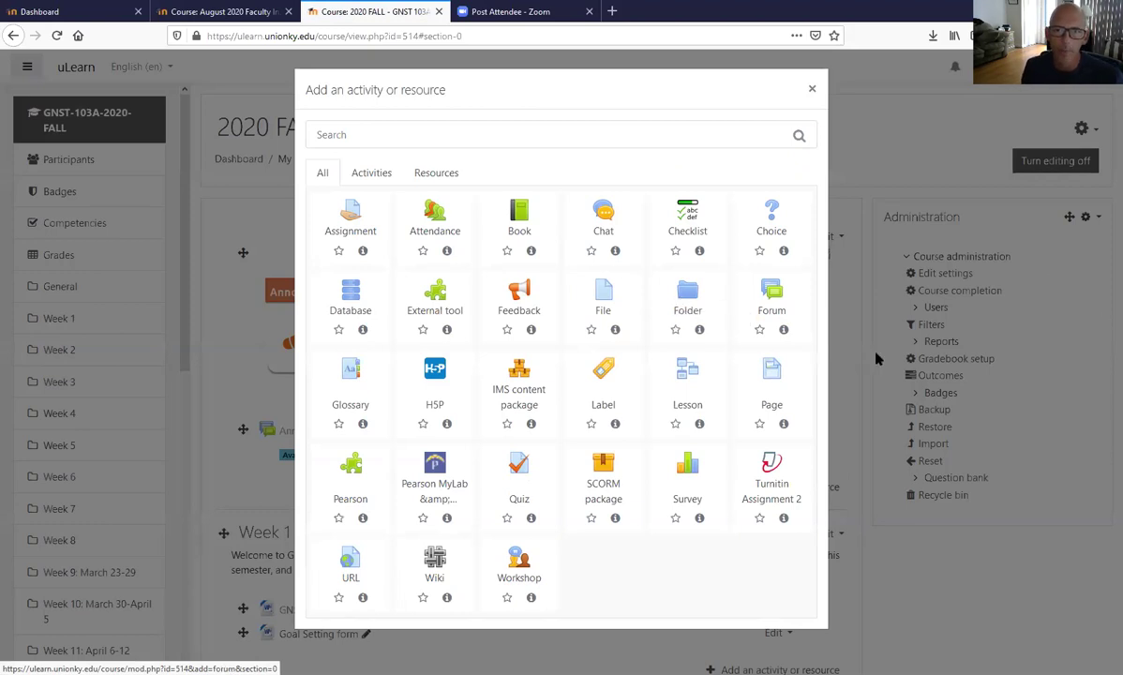
pyautogui.click(772, 373)
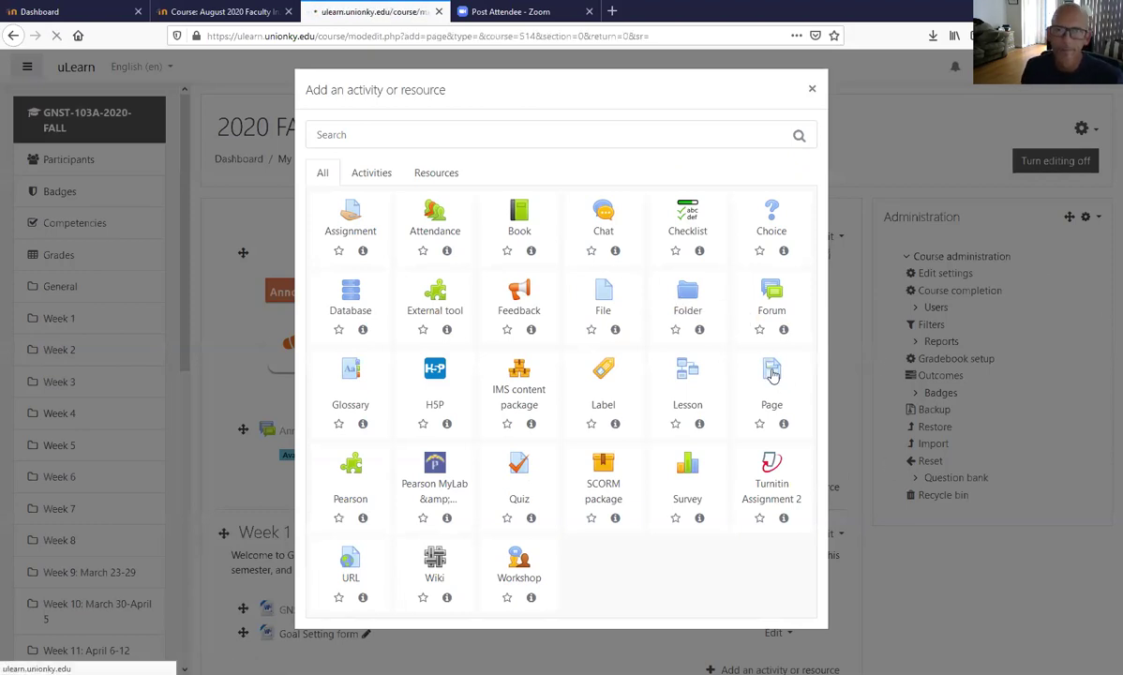
pyautogui.click(477, 291)
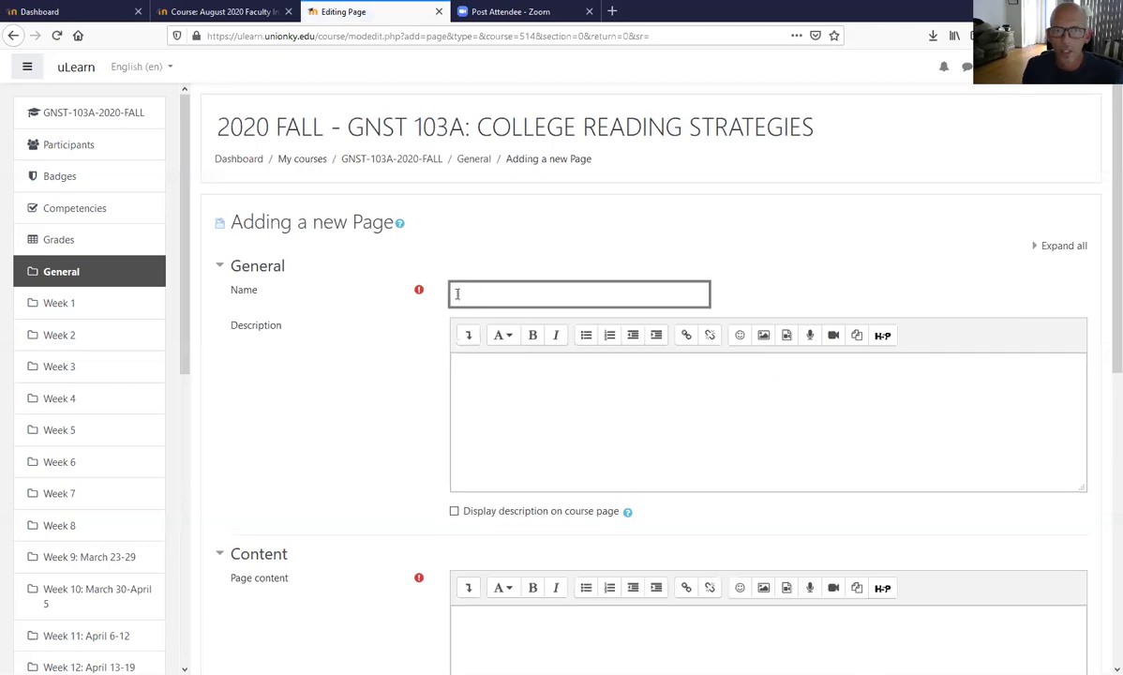
pyautogui.write('COurse')
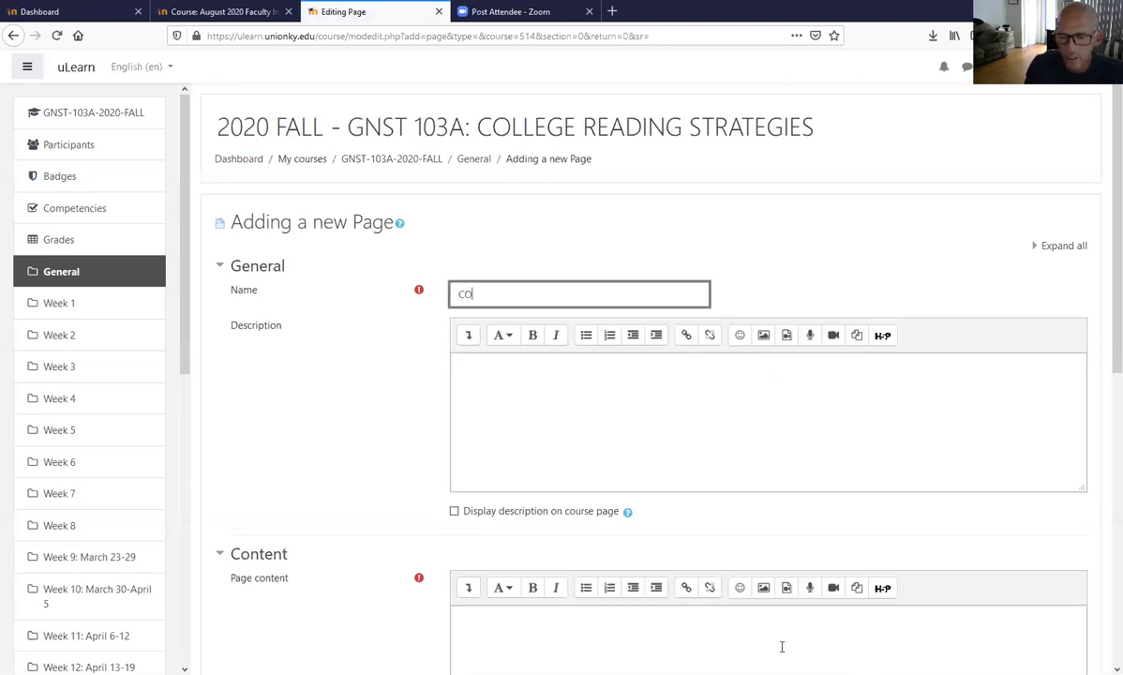
pyautogui.press('BackSpace')
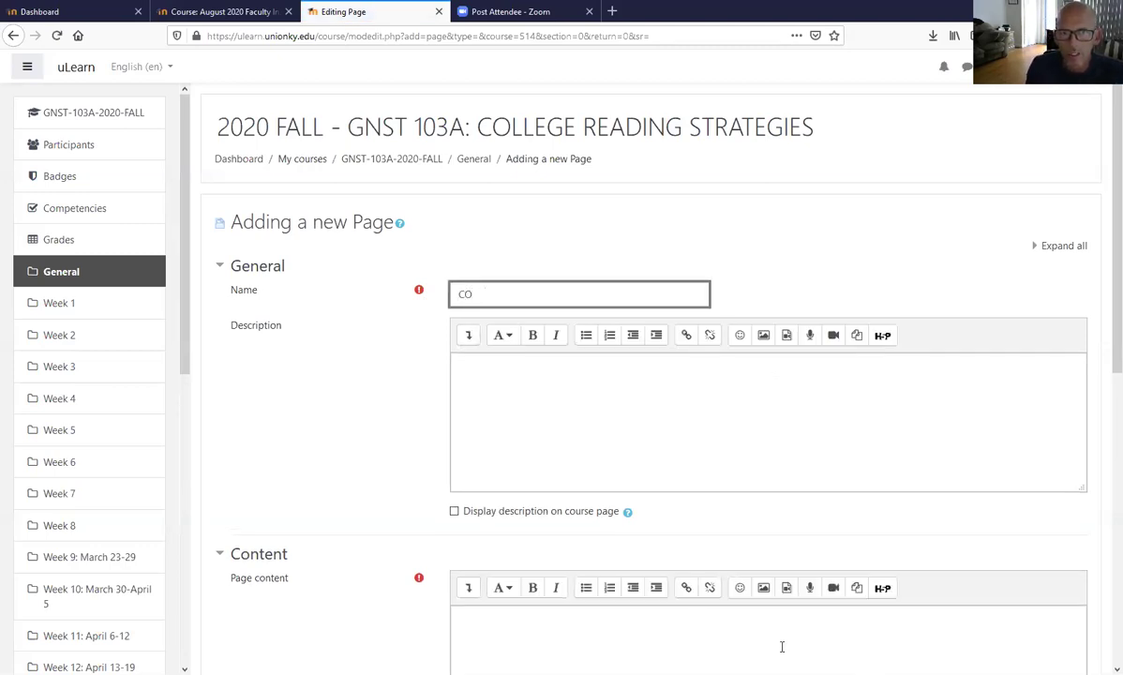
pyautogui.write('se ')
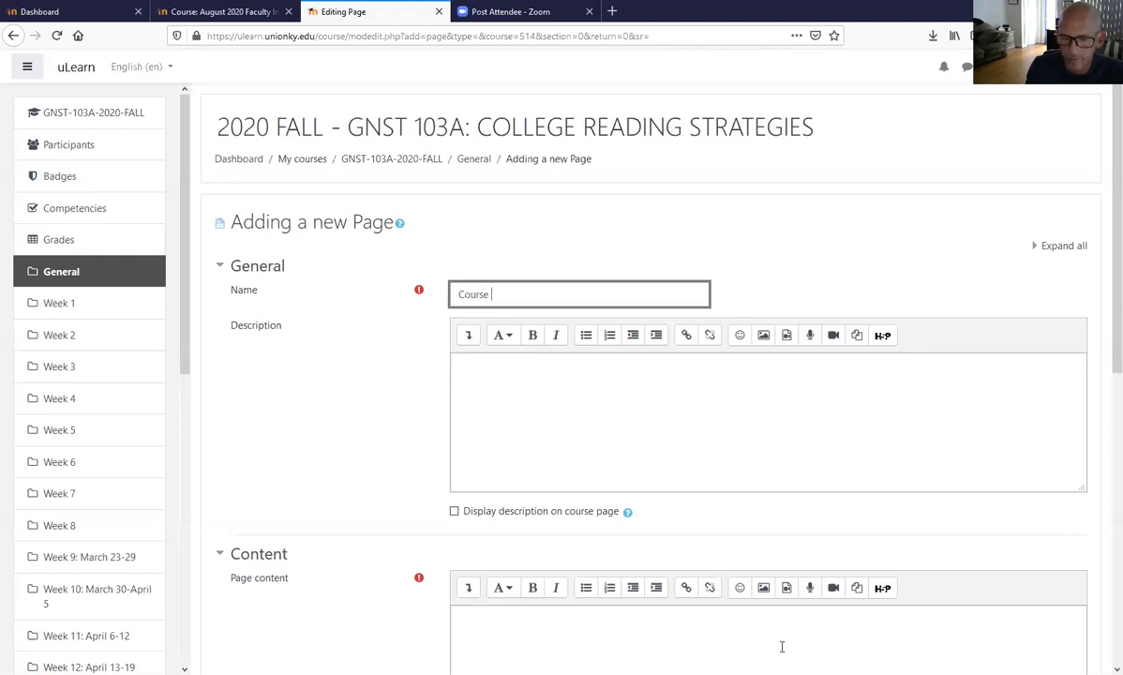
pyautogui.write('Resources')
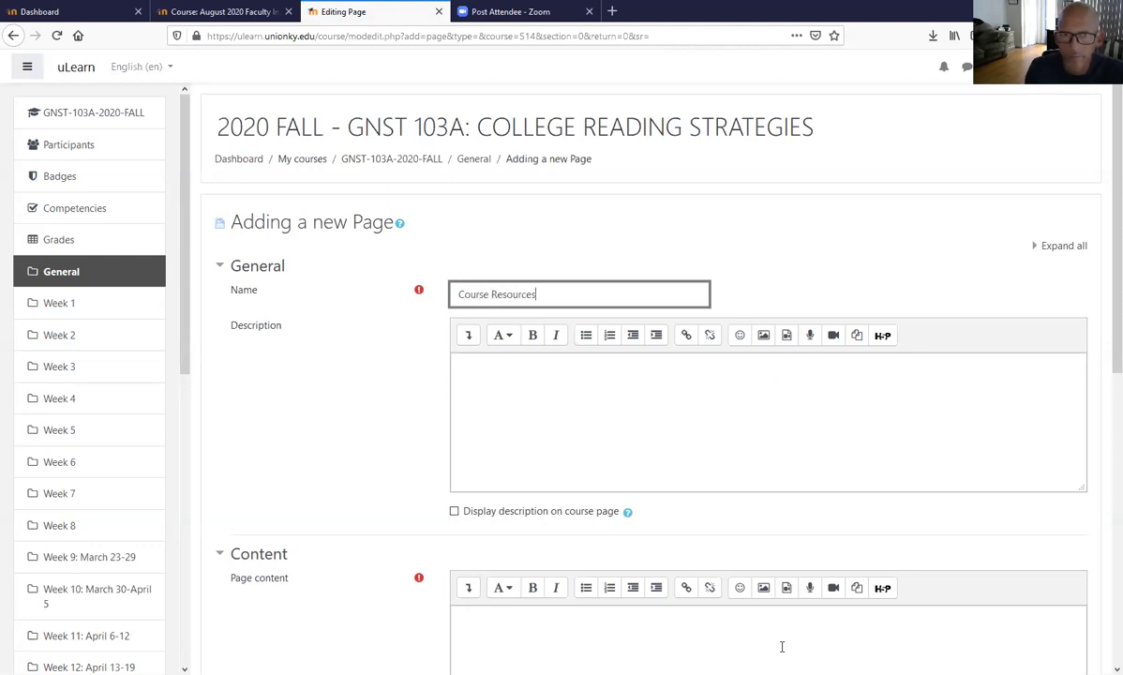
# Enter "Files for Course" as the new page's description and place the cursor in the empty Page content area.
pyautogui.click(488, 367)
pyautogui.write('Fiole')
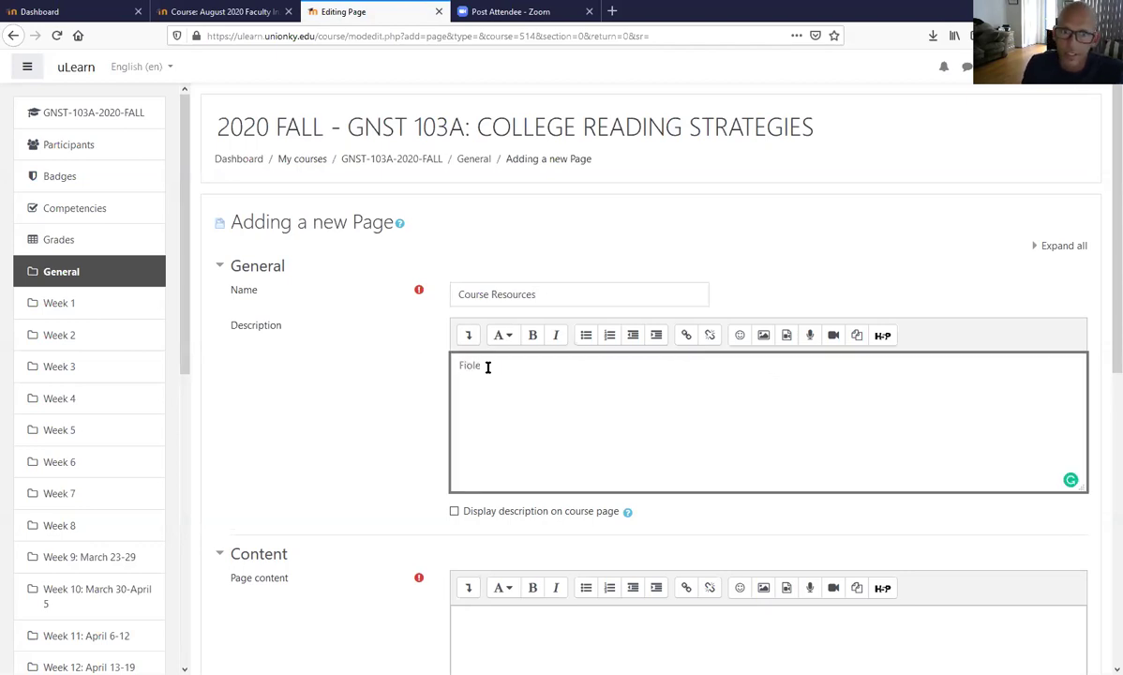
pyautogui.write('l')
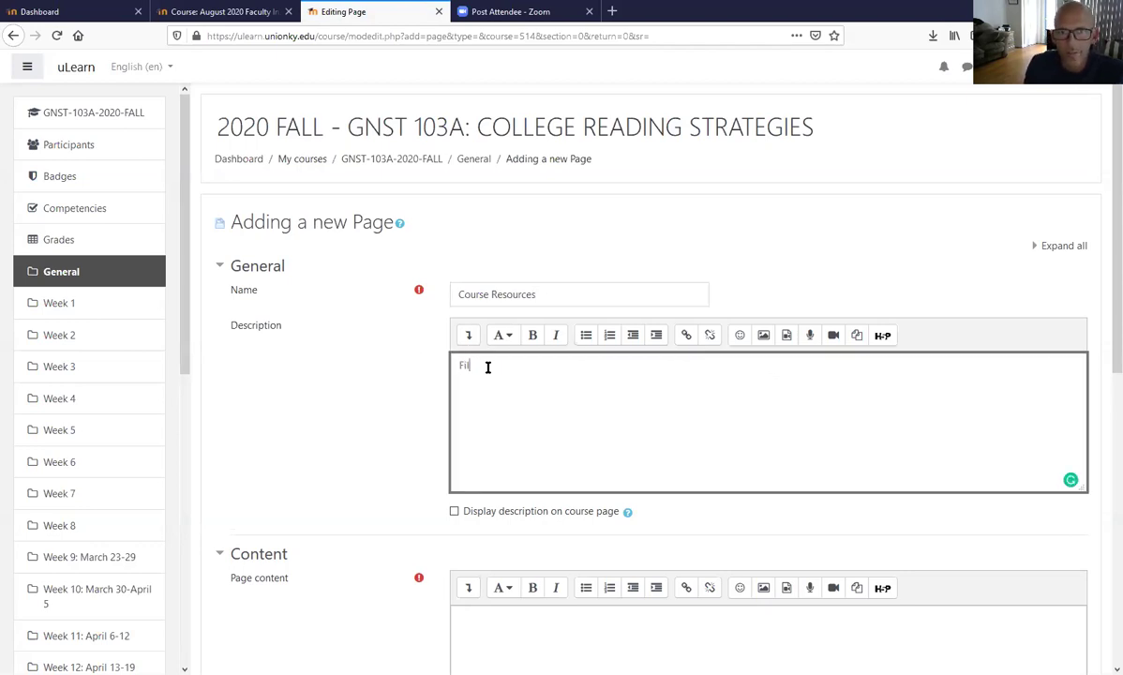
pyautogui.write('es for Course')
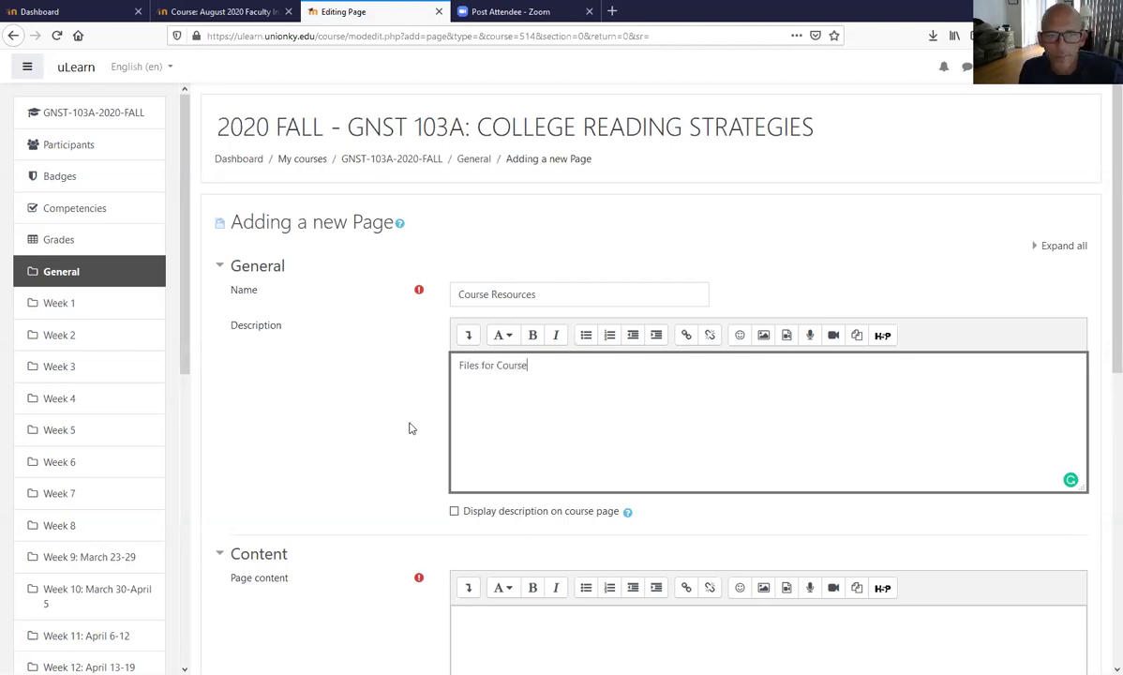
pyautogui.scroll(-4, 409, 427)
pyautogui.click(498, 288)
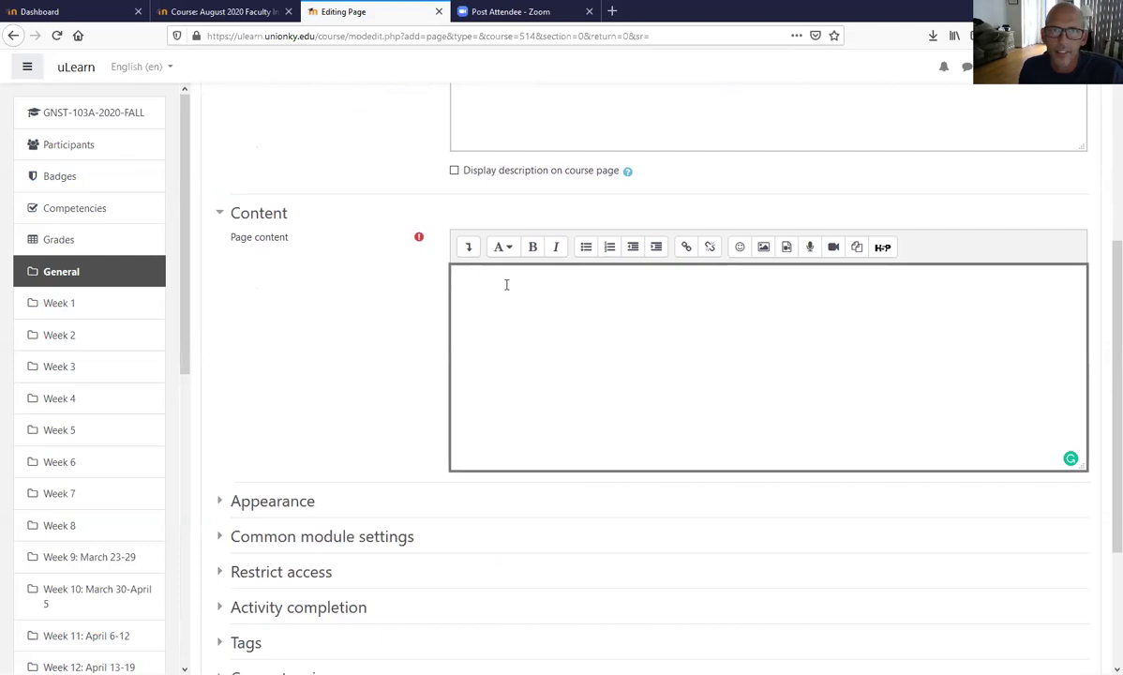
# Search the web for "owl purdue" in a new browser tab, open the main Purdue OWL site, and copy its address.
pyautogui.click(607, 14)
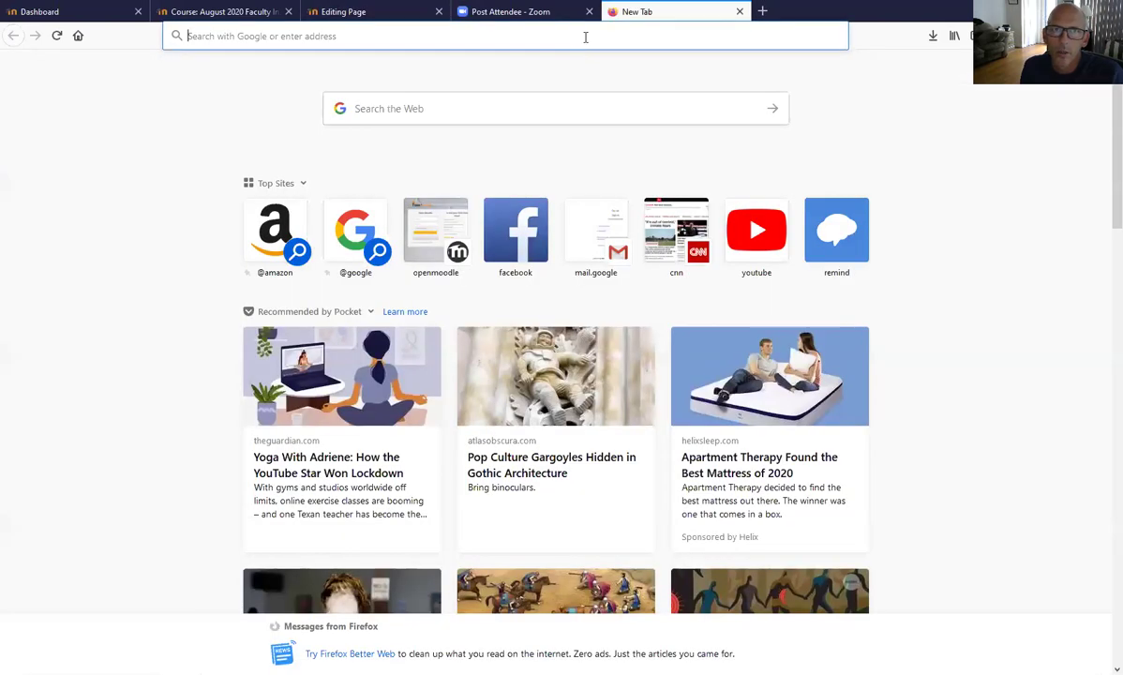
pyautogui.click(585, 37)
pyautogui.write('ow')
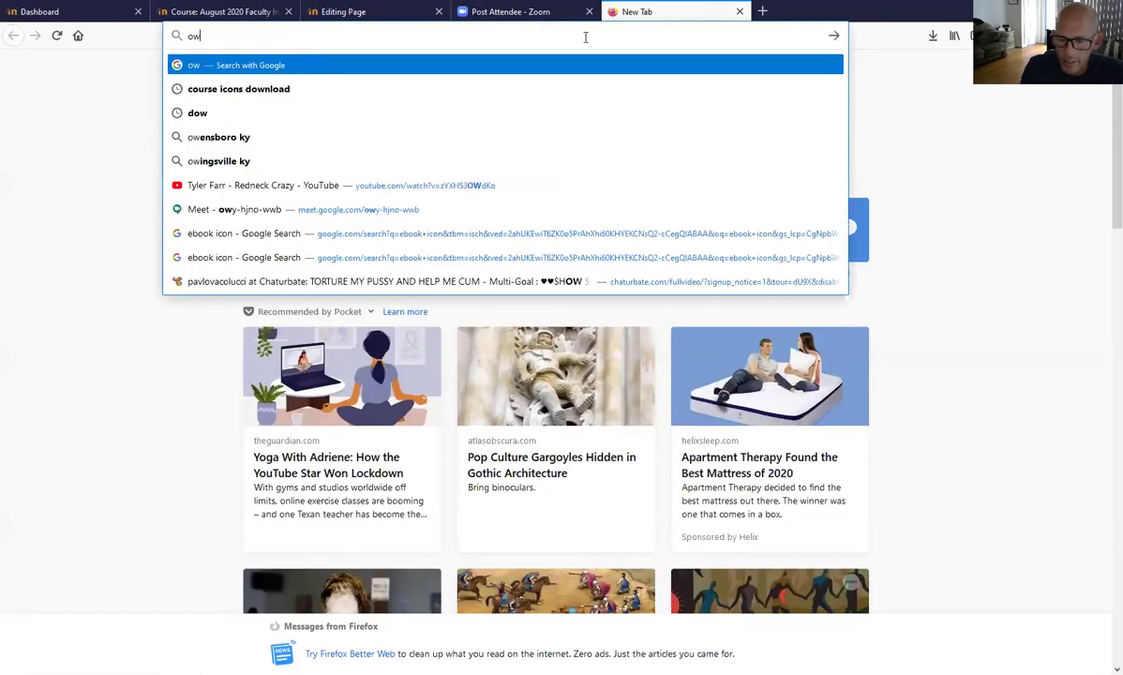
pyautogui.write('l purdue')
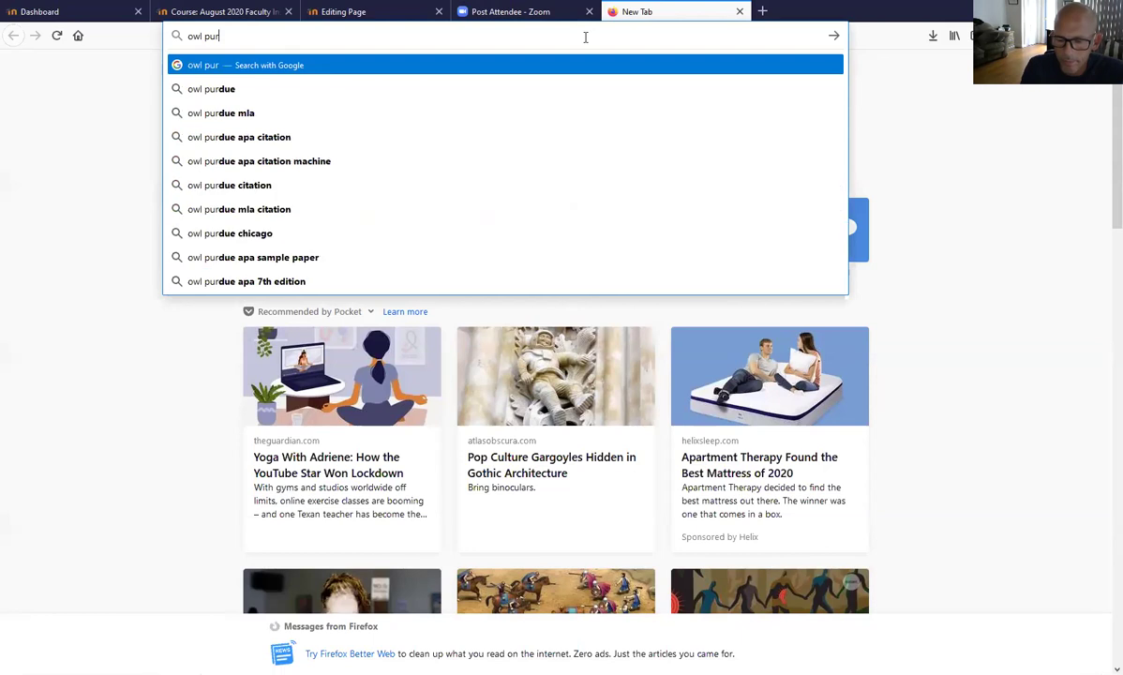
pyautogui.press('Return')
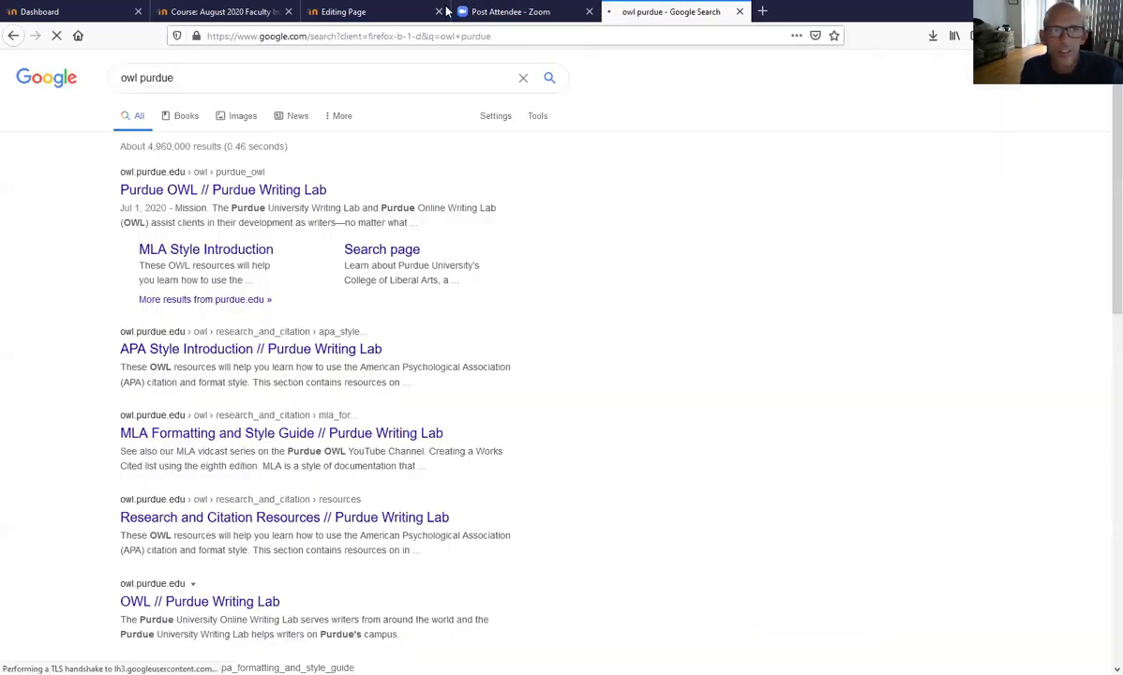
pyautogui.click(226, 191)
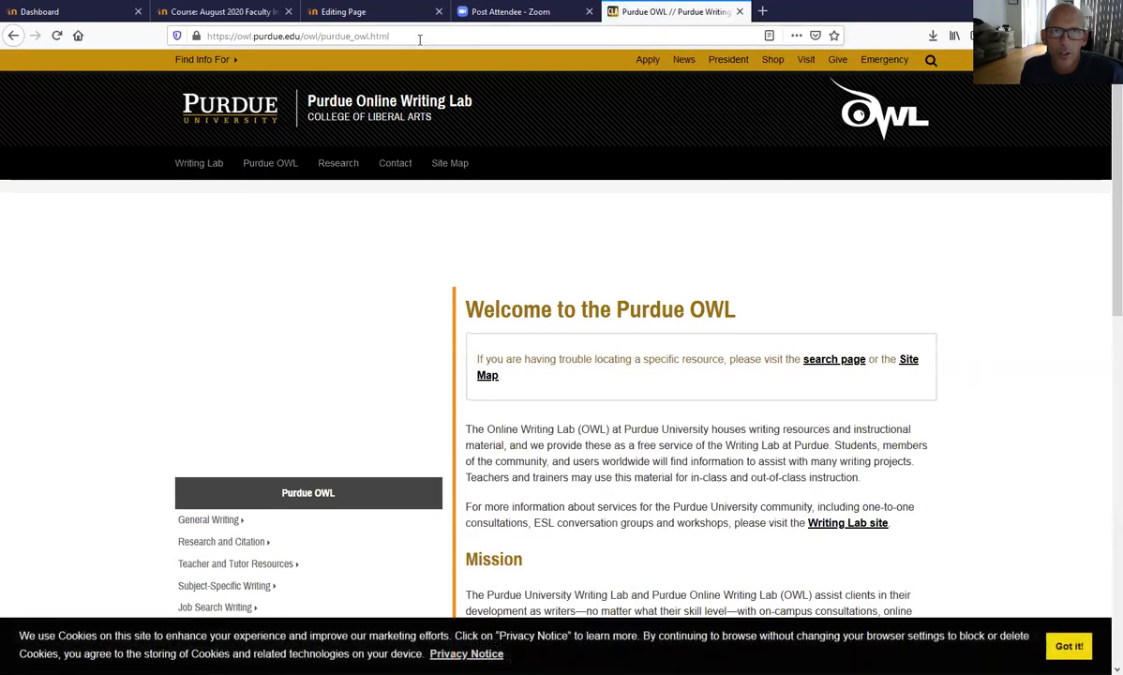
pyautogui.click(417, 35)
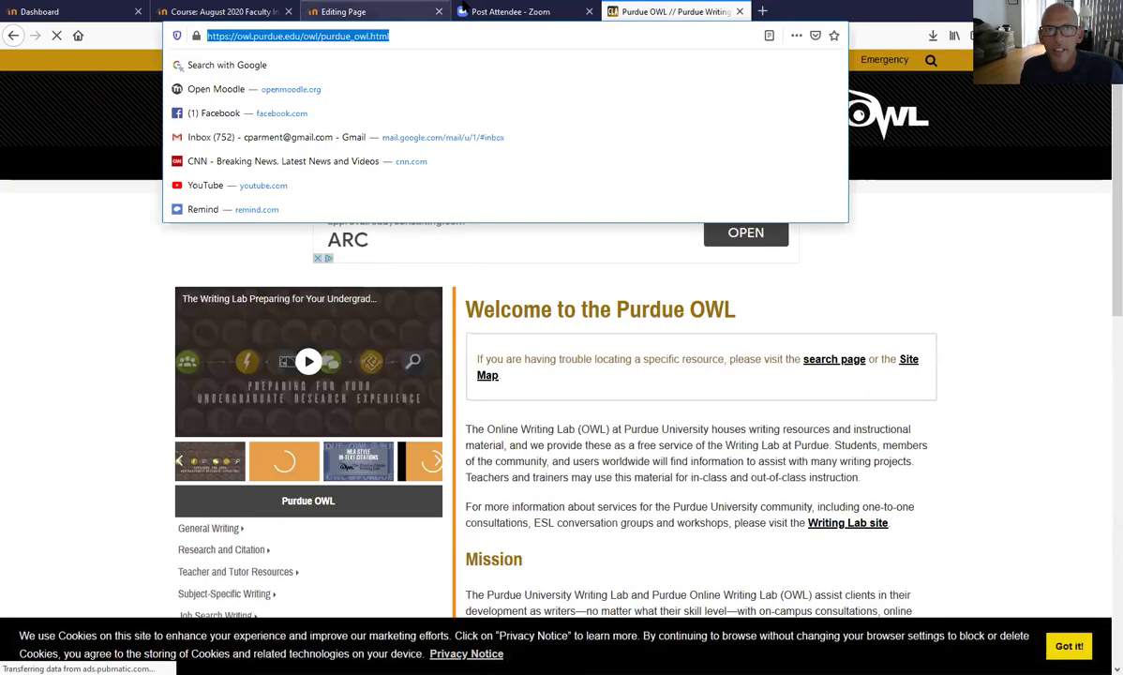
# Return to the page being edited and enter "Purdue Online Writing Lab" as its page content.
pyautogui.click(379, 14)
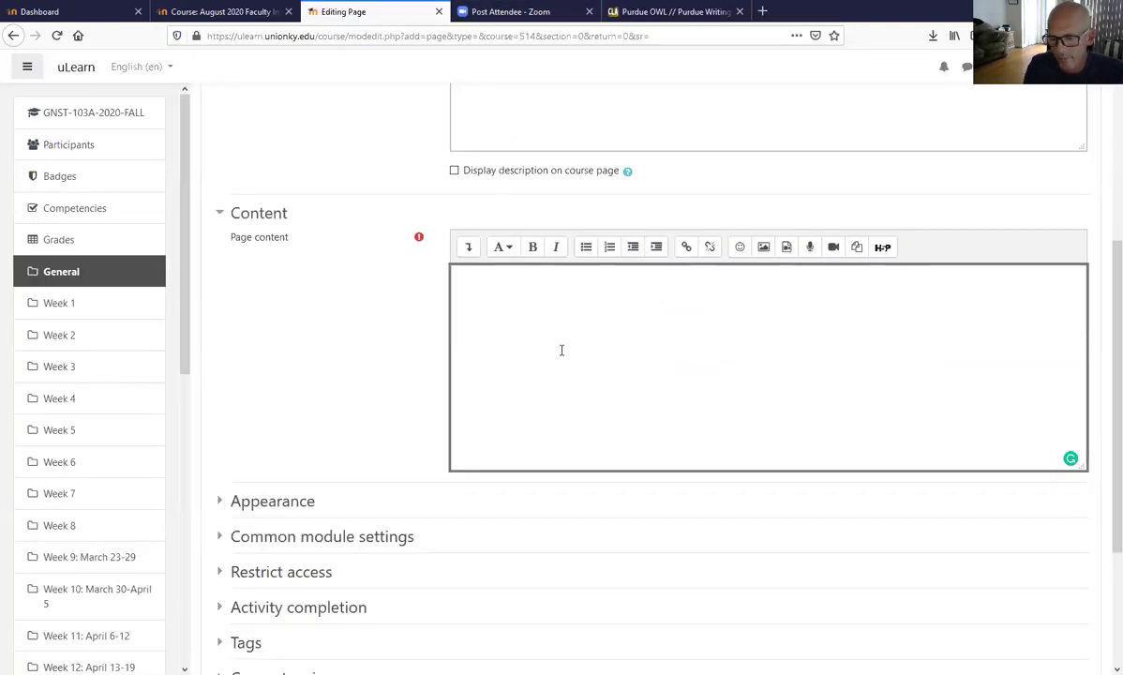
pyautogui.write('u')
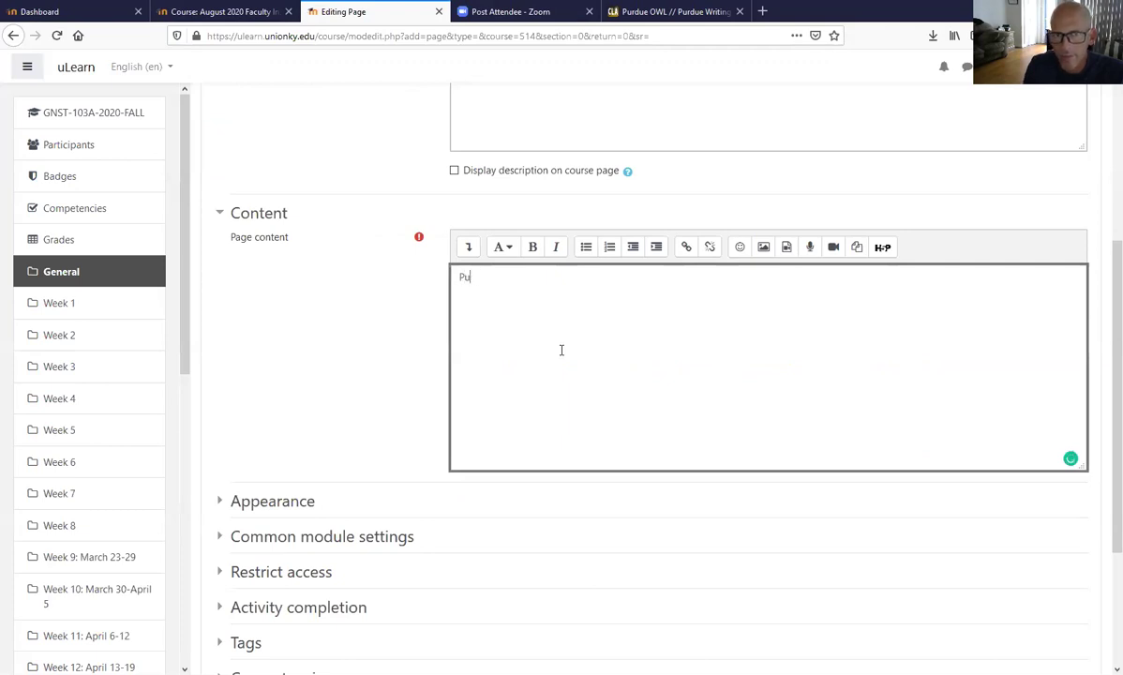
pyautogui.write('rdue')
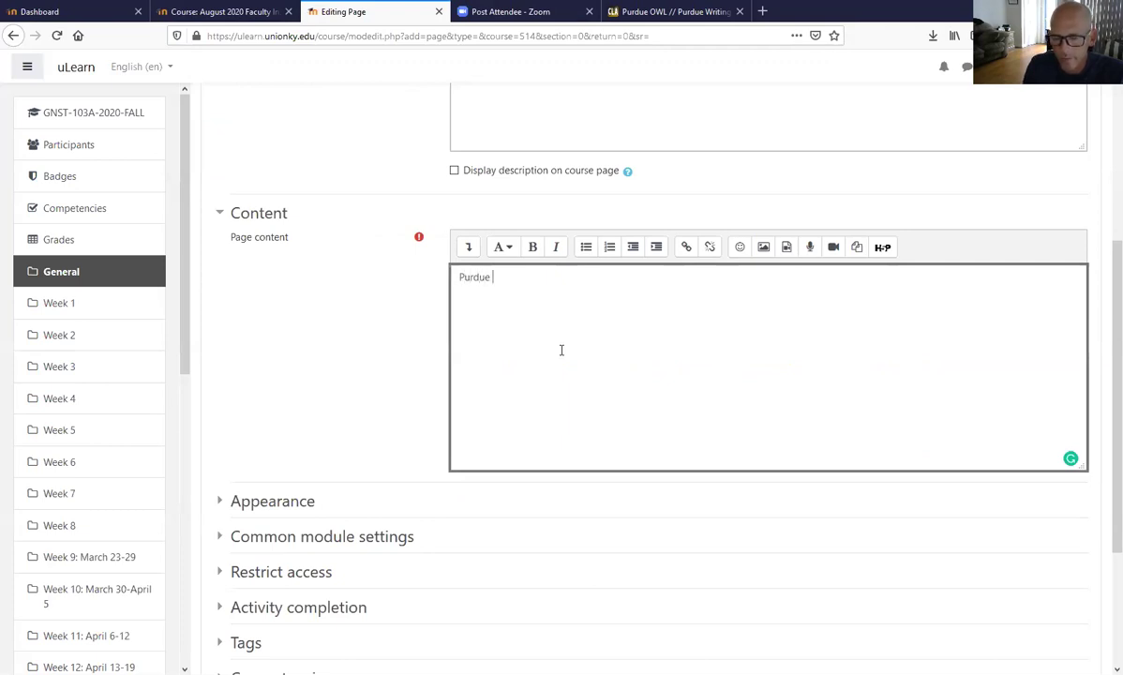
pyautogui.write(' Online W')
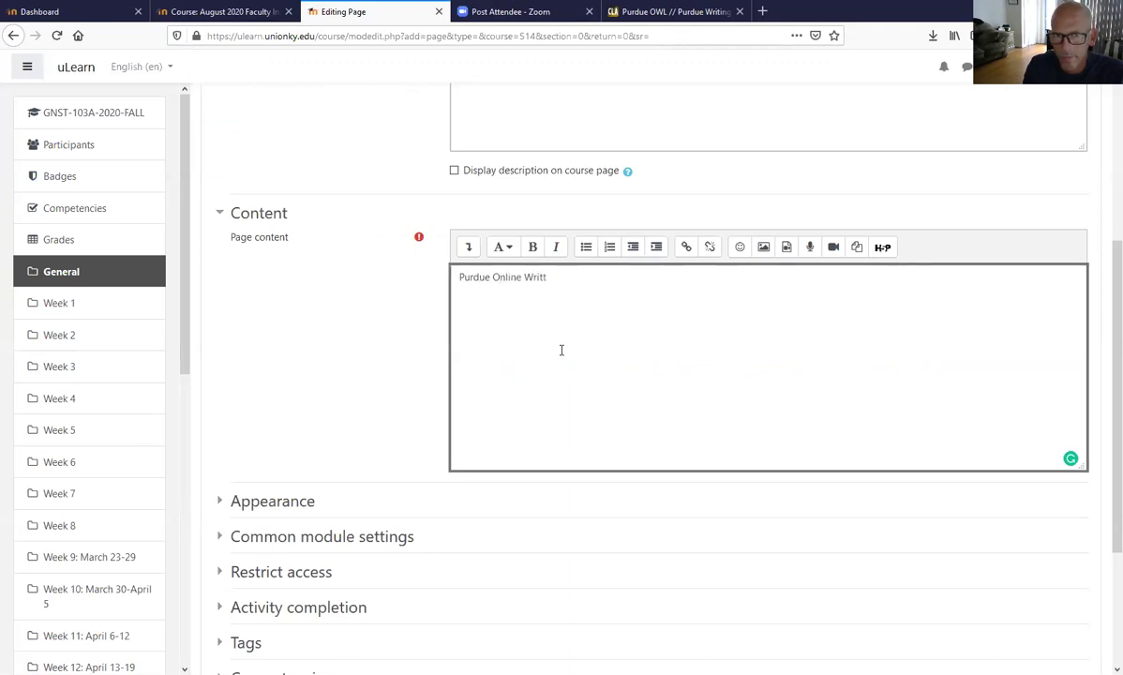
pyautogui.write('riting lab')
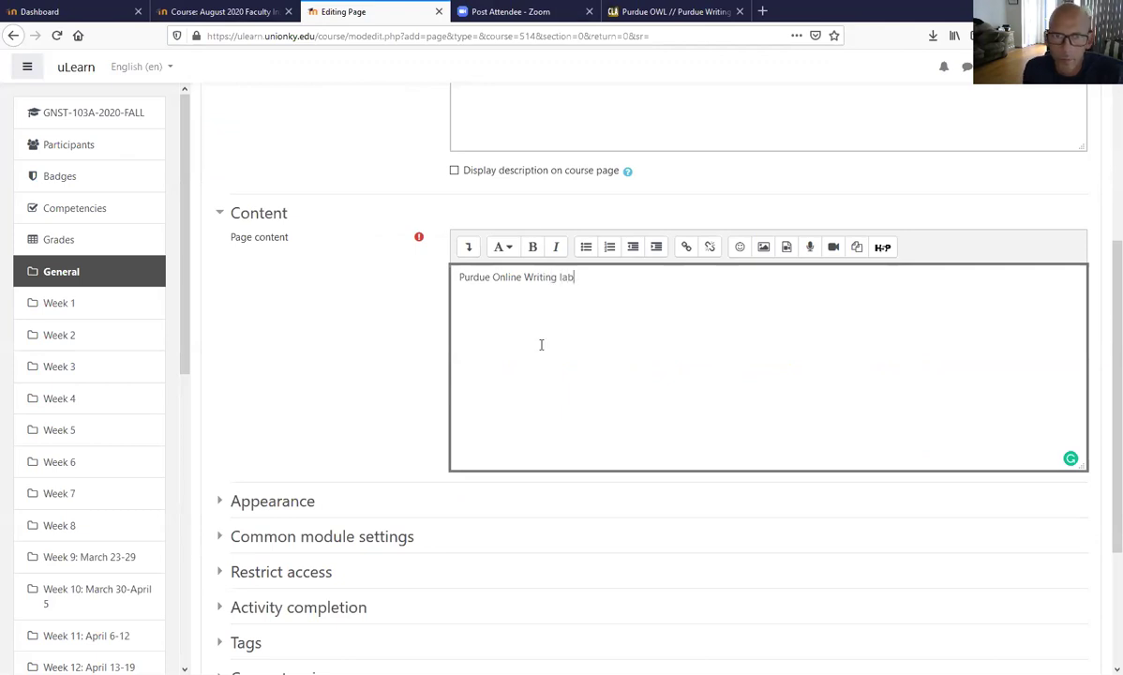
pyautogui.moveTo(573, 278); pyautogui.dragTo(447, 282)
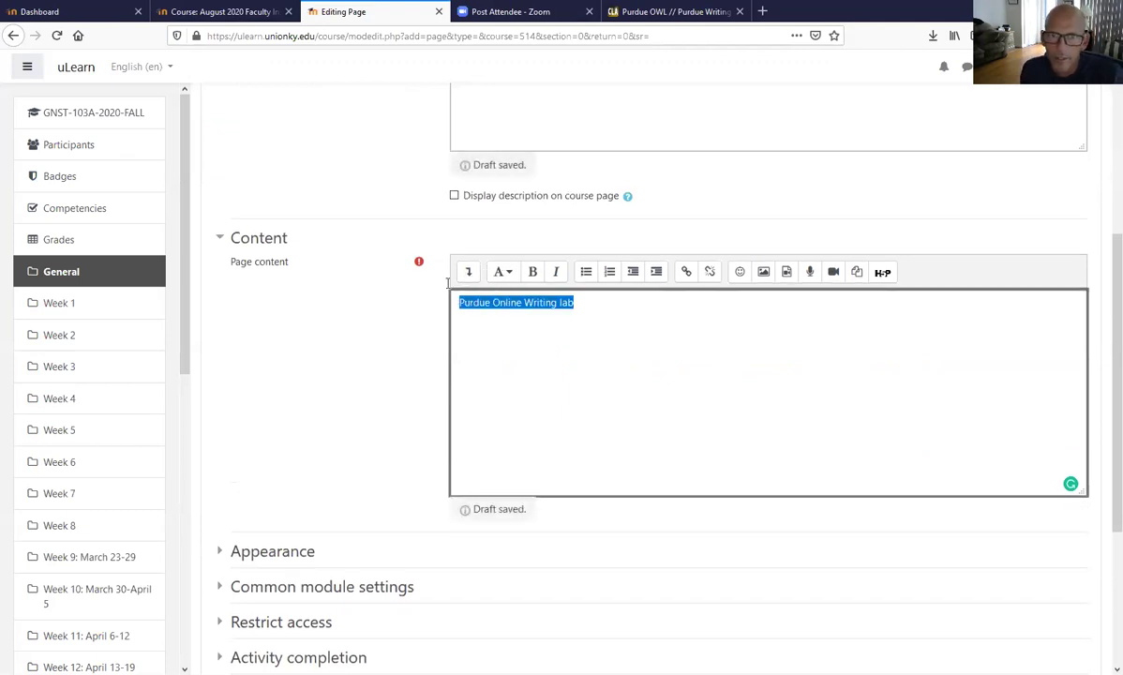
pyautogui.click(564, 302)
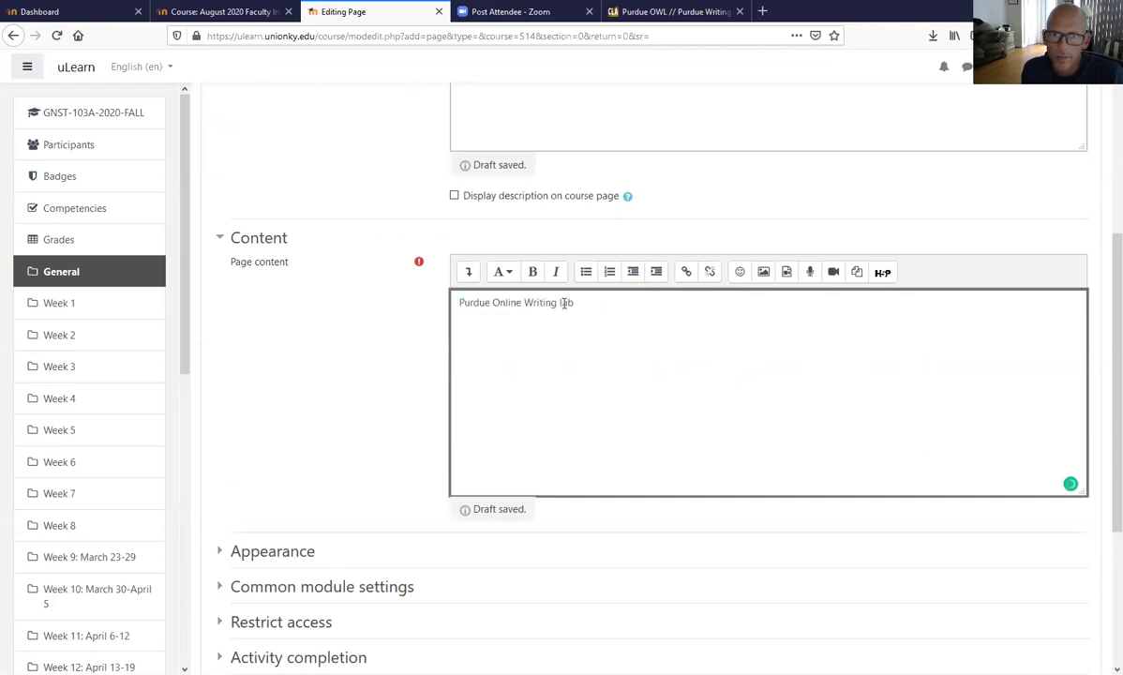
pyautogui.press('BackSpace')
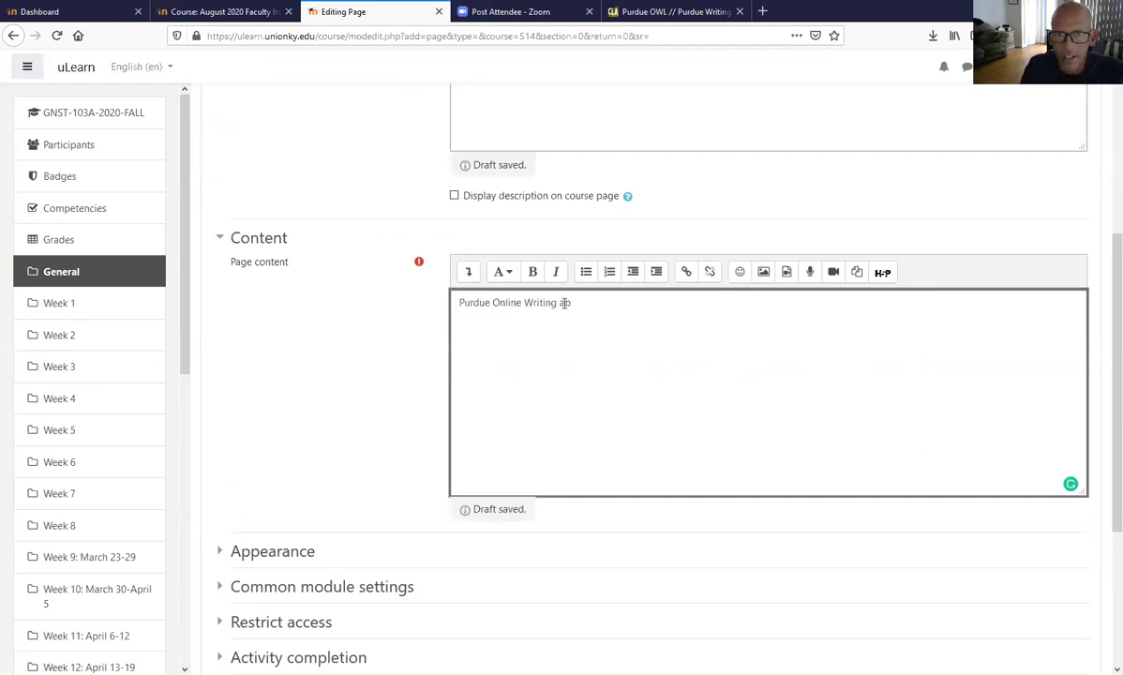
pyautogui.write('L')
# Link the "Purdue Online Writing Lab" text to the copied Purdue OWL address, opening in a new window.
pyautogui.moveTo(569, 271); pyautogui.dragTo(462, 255)
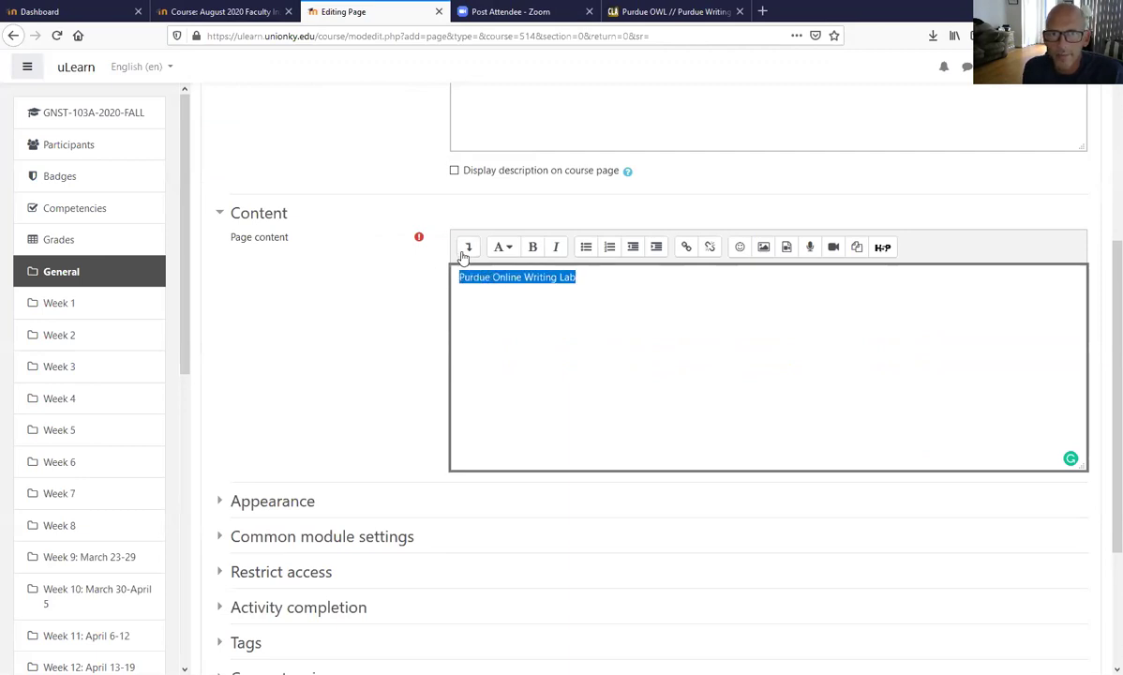
pyautogui.click(686, 246)
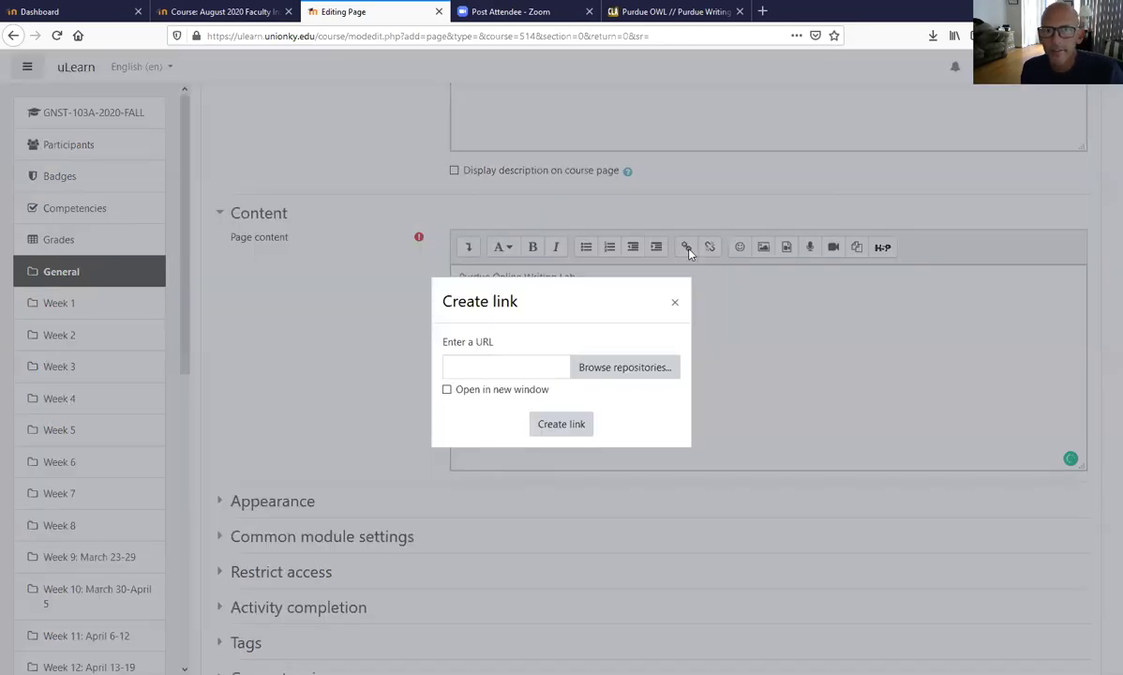
pyautogui.click(492, 369)
pyautogui.hotkey('ctrl', 'v')
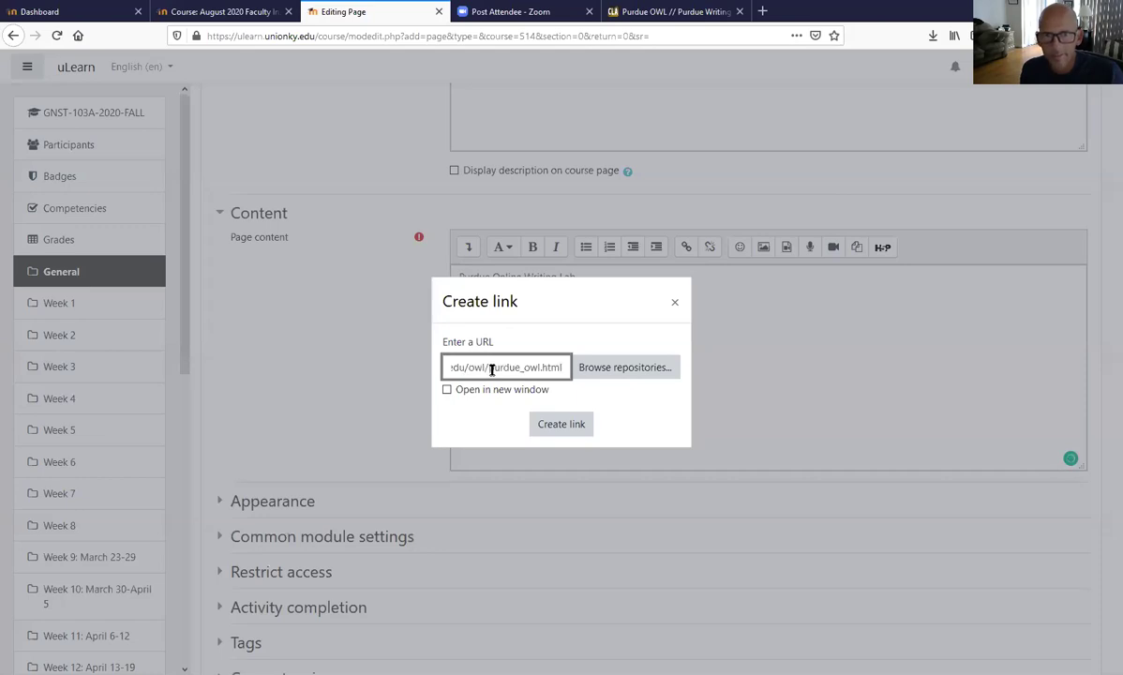
pyautogui.click(477, 392)
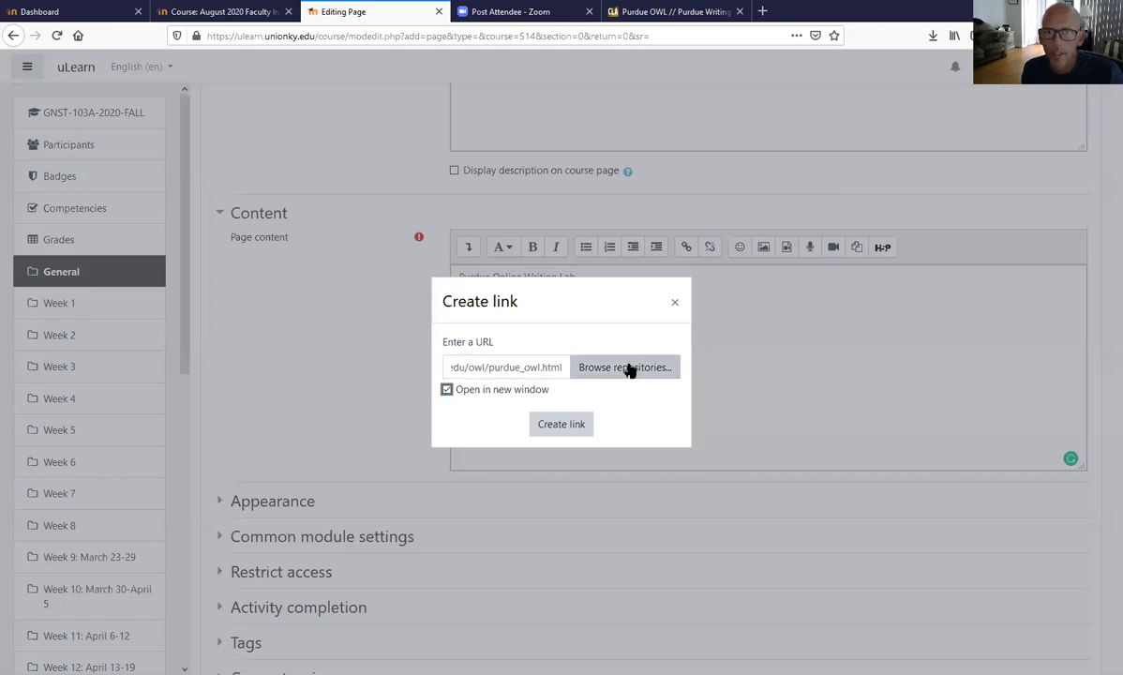
pyautogui.click(574, 423)
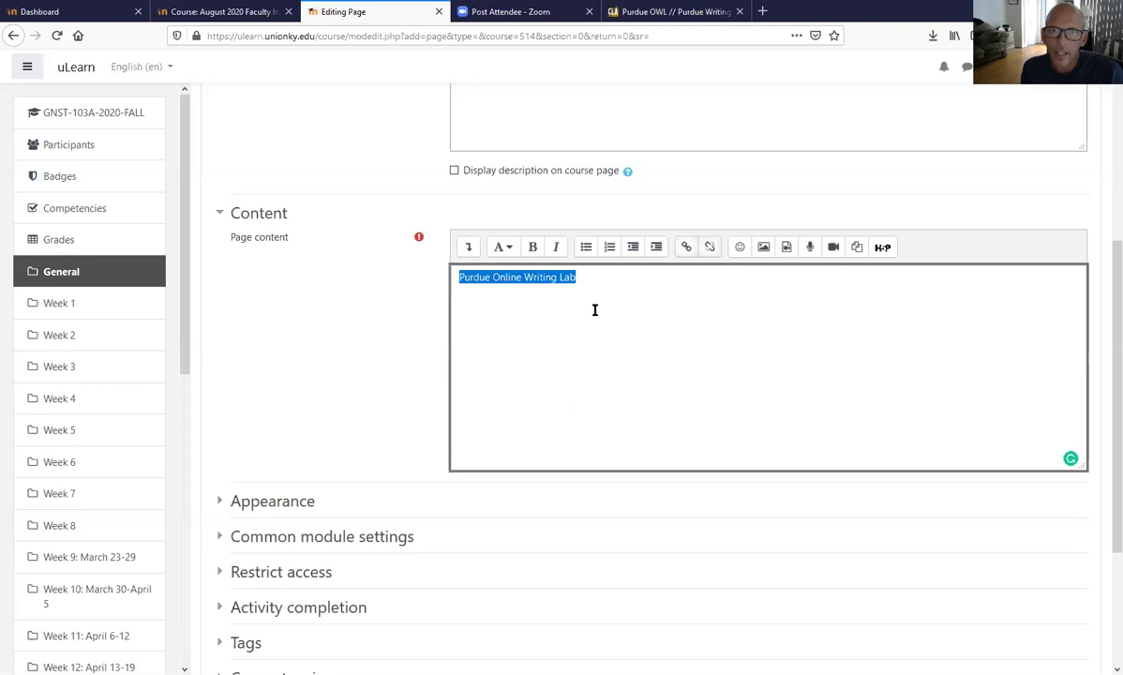
pyautogui.click(585, 277)
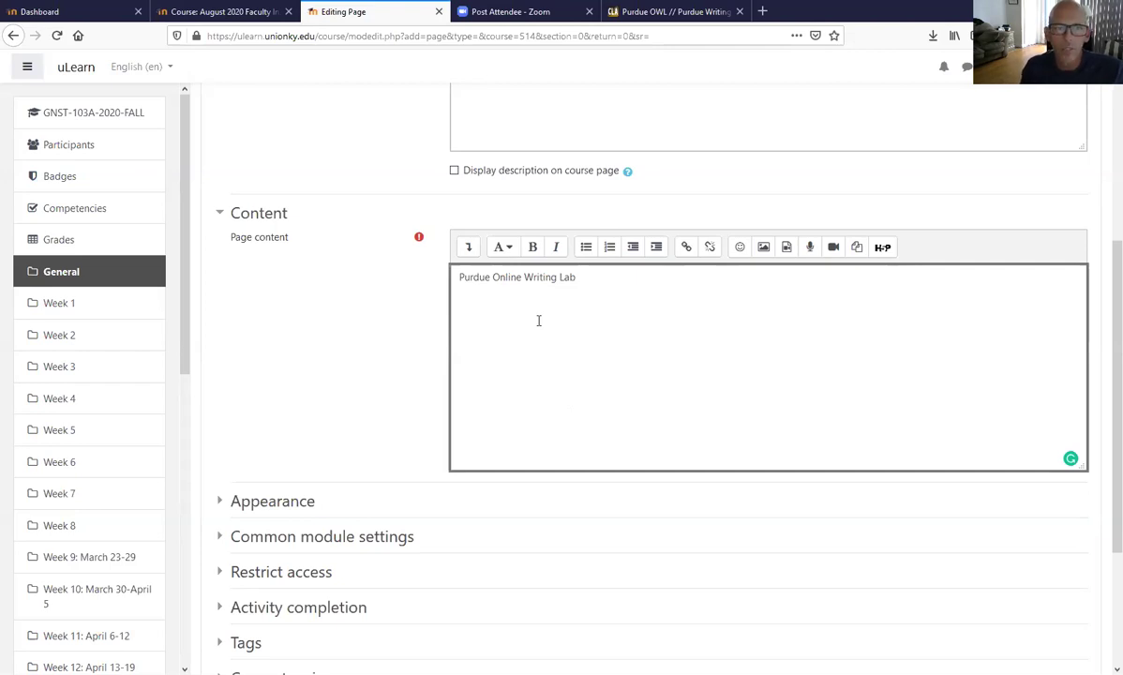
# Expand all sections of the new page's form and review its settings from General through Competencies.
pyautogui.scroll(-4, 538, 320)
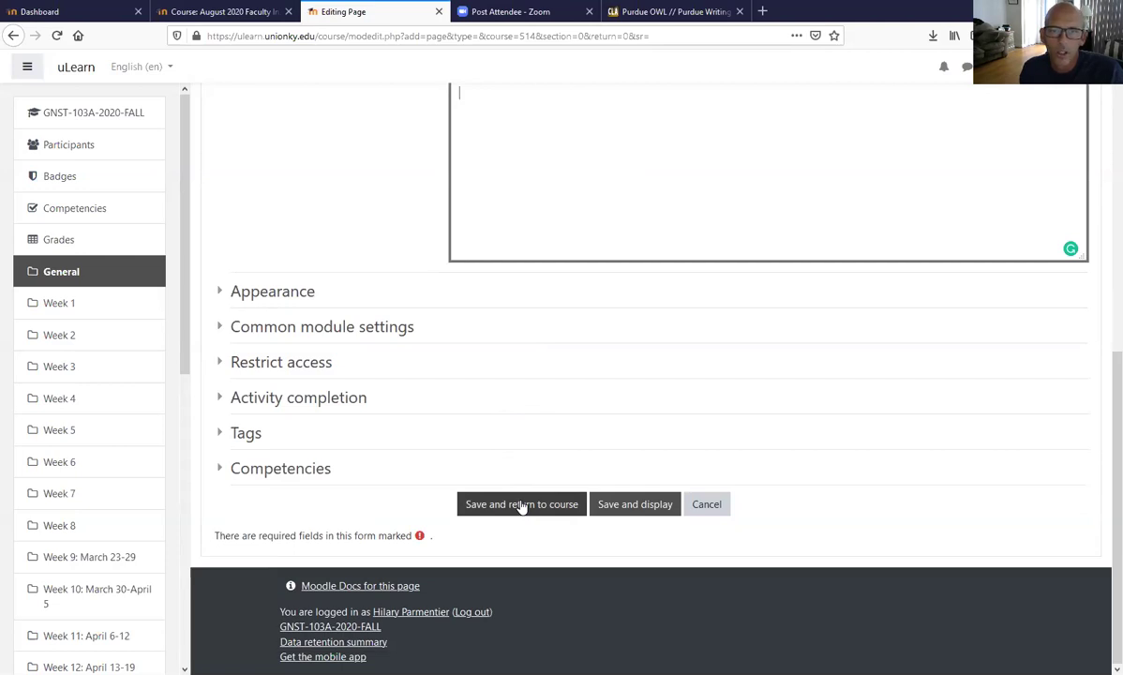
pyautogui.scroll(10, 538, 438)
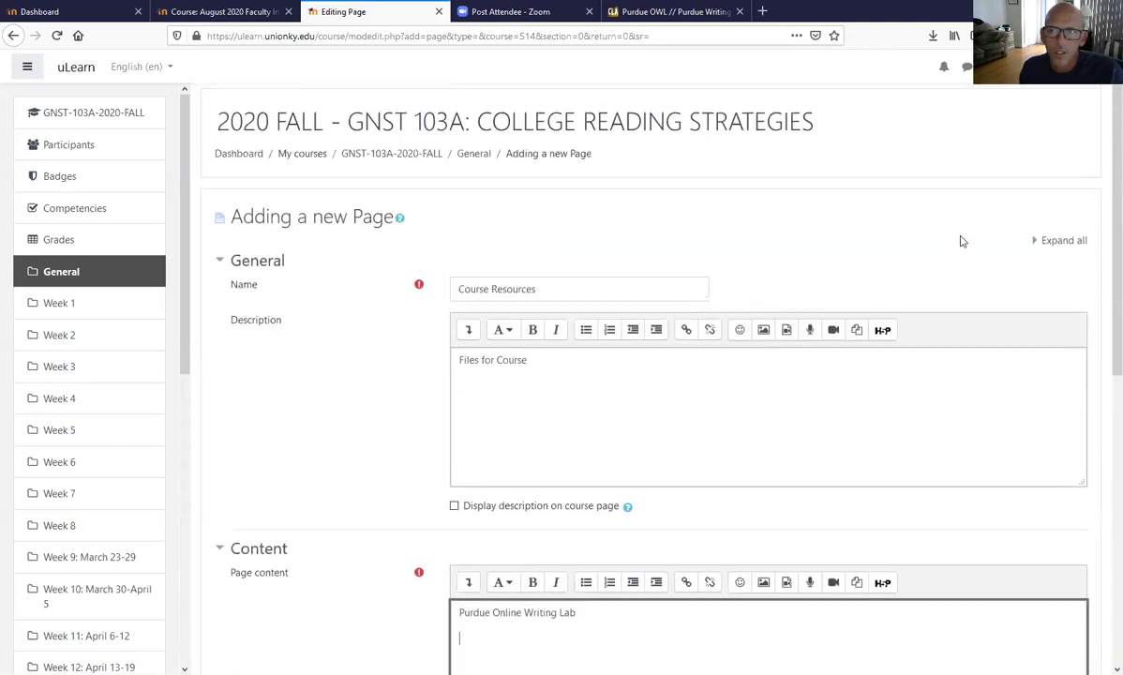
pyautogui.click(1063, 241)
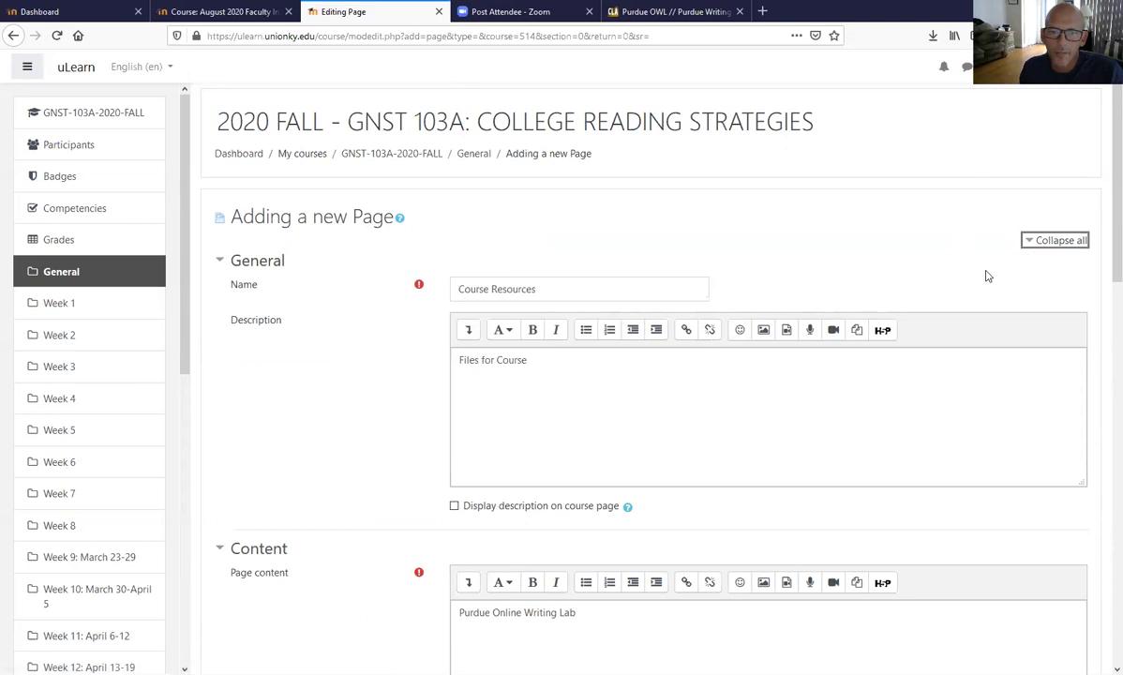
pyautogui.scroll(-1, 848, 305)
pyautogui.scroll(-2, 848, 306)
pyautogui.click(577, 477)
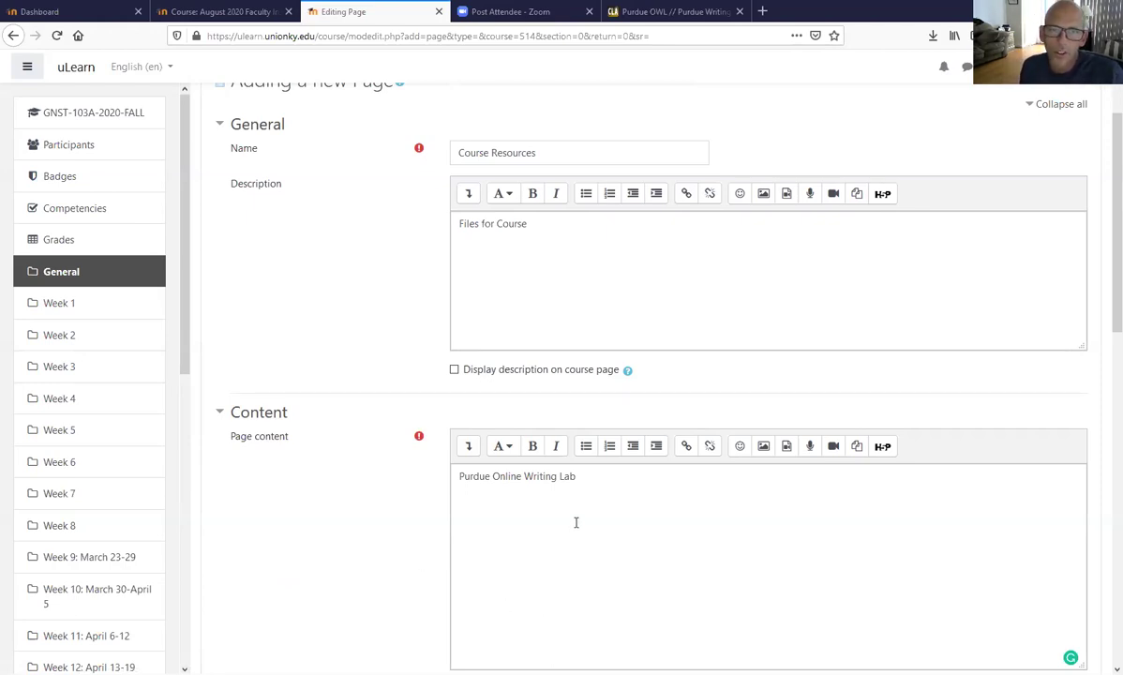
pyautogui.scroll(-2, 577, 521)
pyautogui.scroll(4, 577, 523)
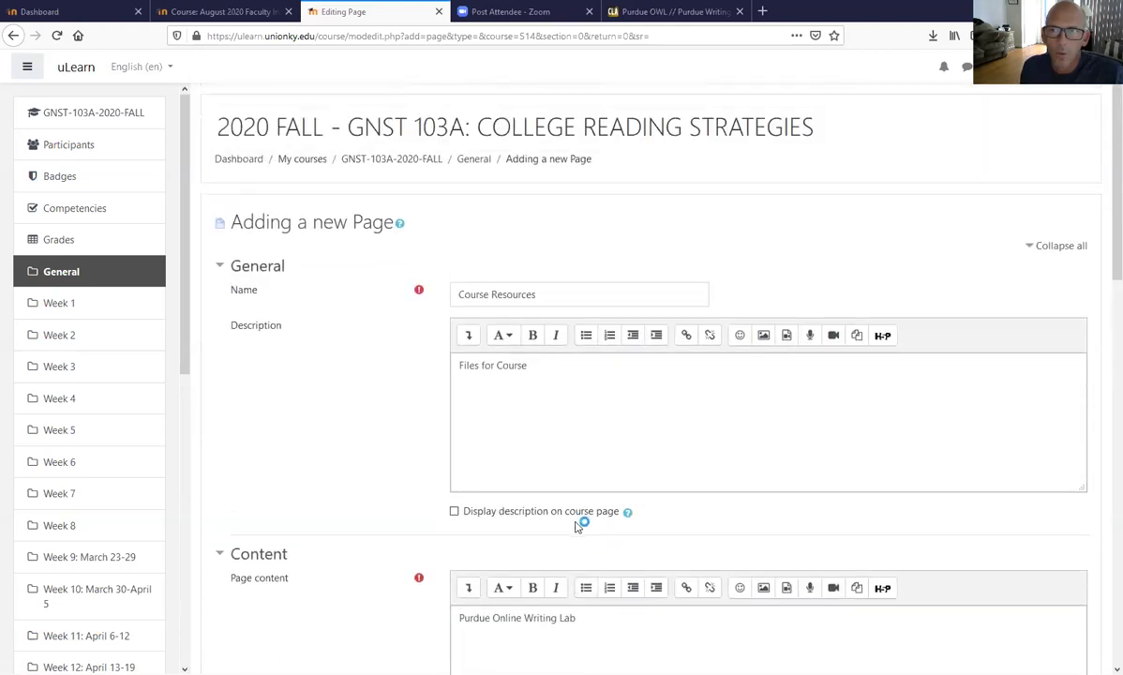
pyautogui.scroll(-5, 917, 410)
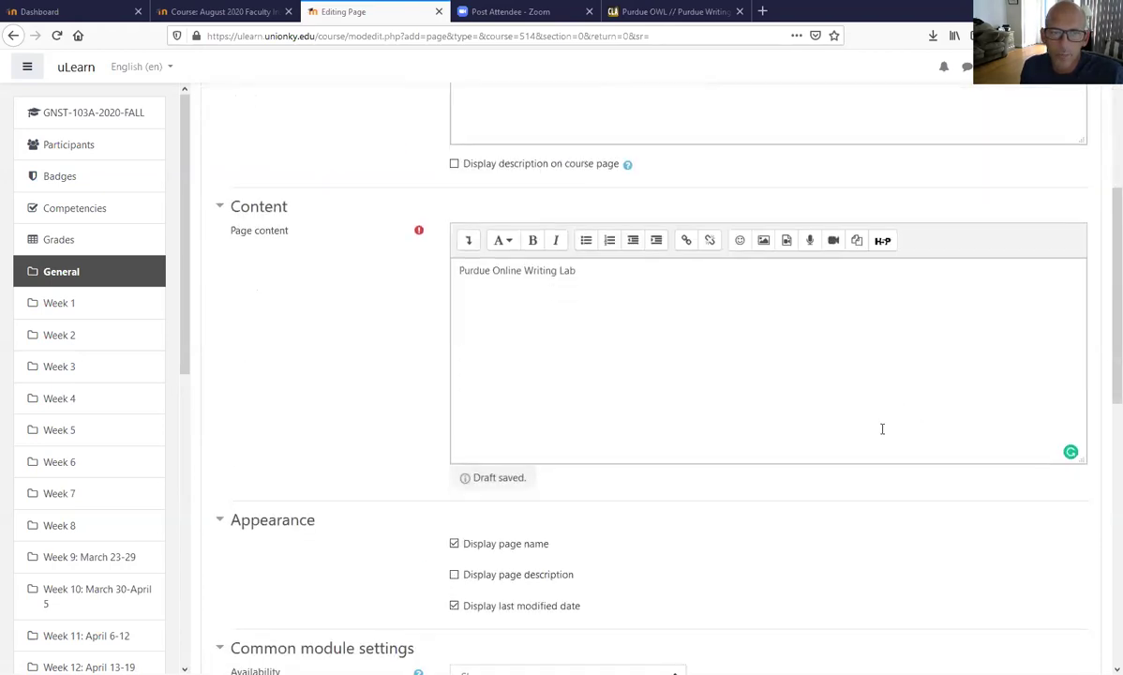
pyautogui.scroll(-5, 881, 434)
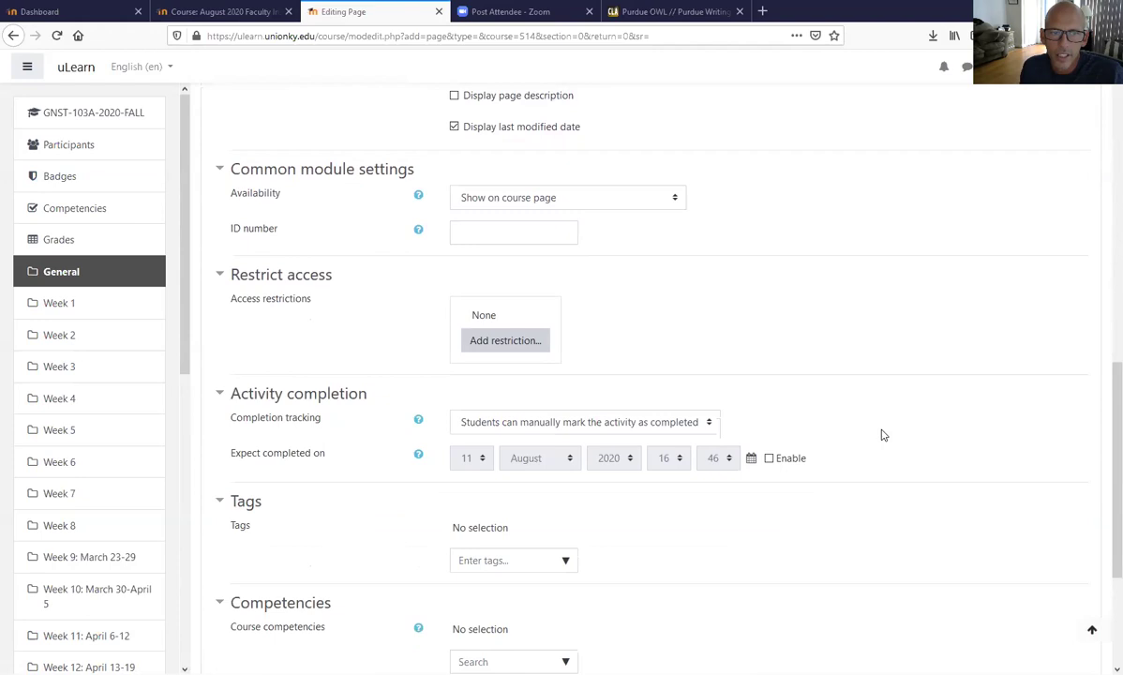
# Set the new page's availability to Make available but not shown on course page, then save and display it.
pyautogui.scroll(3, 881, 435)
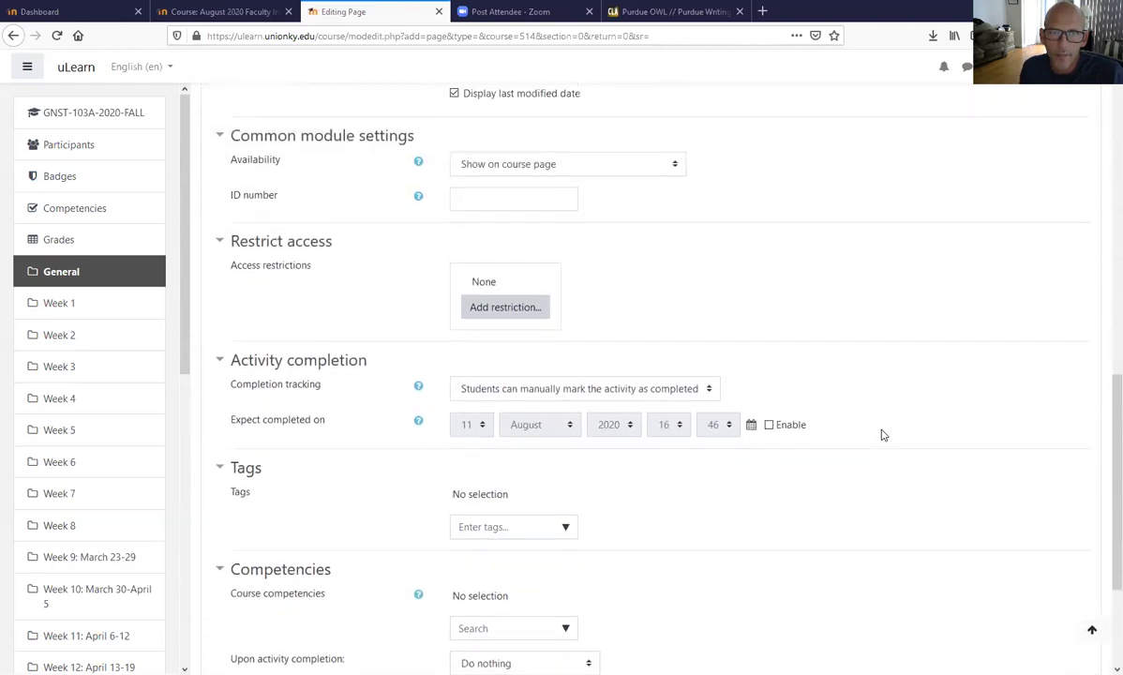
pyautogui.scroll(1, 881, 435)
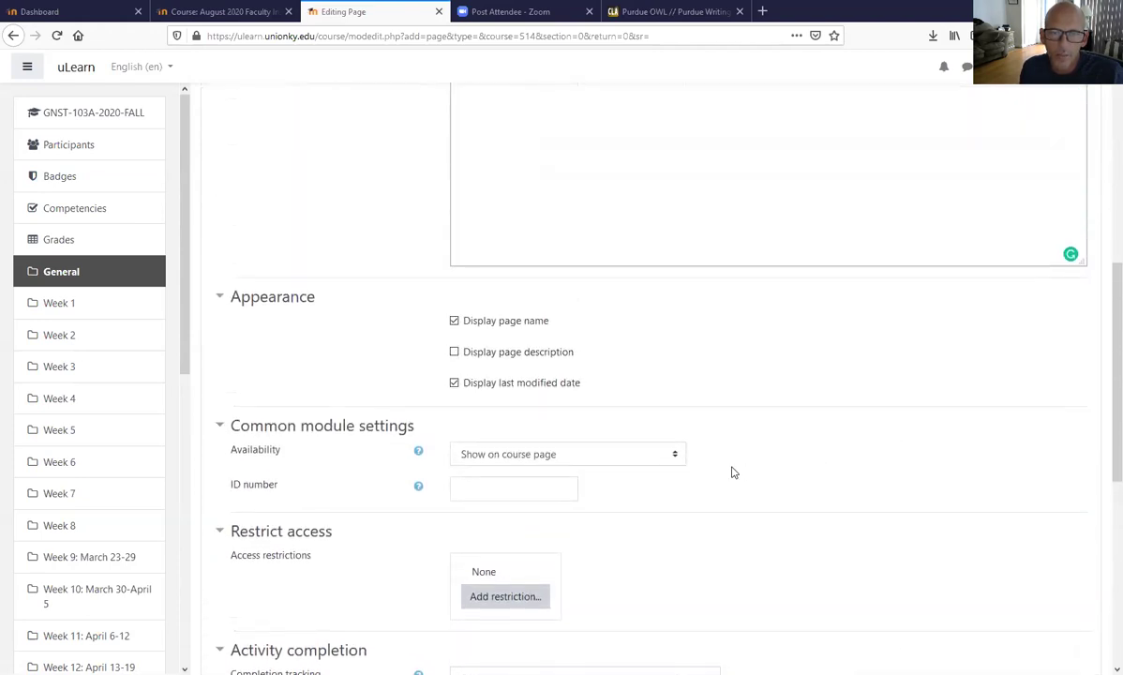
pyautogui.click(594, 458)
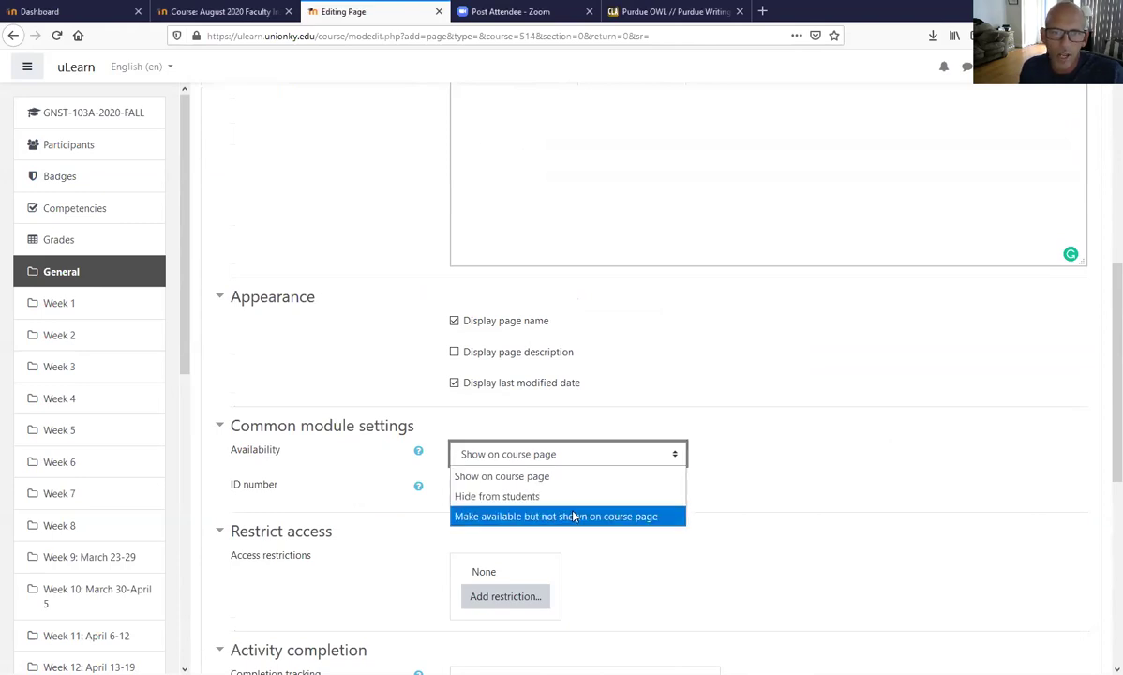
pyautogui.click(574, 516)
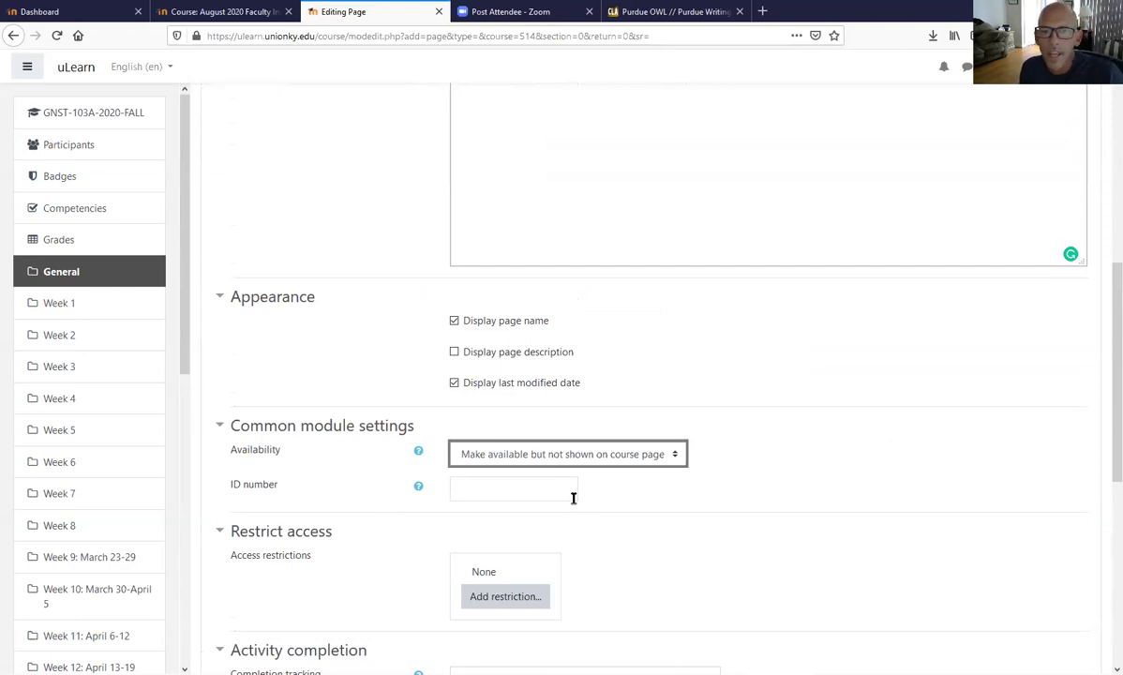
pyautogui.scroll(-5, 573, 498)
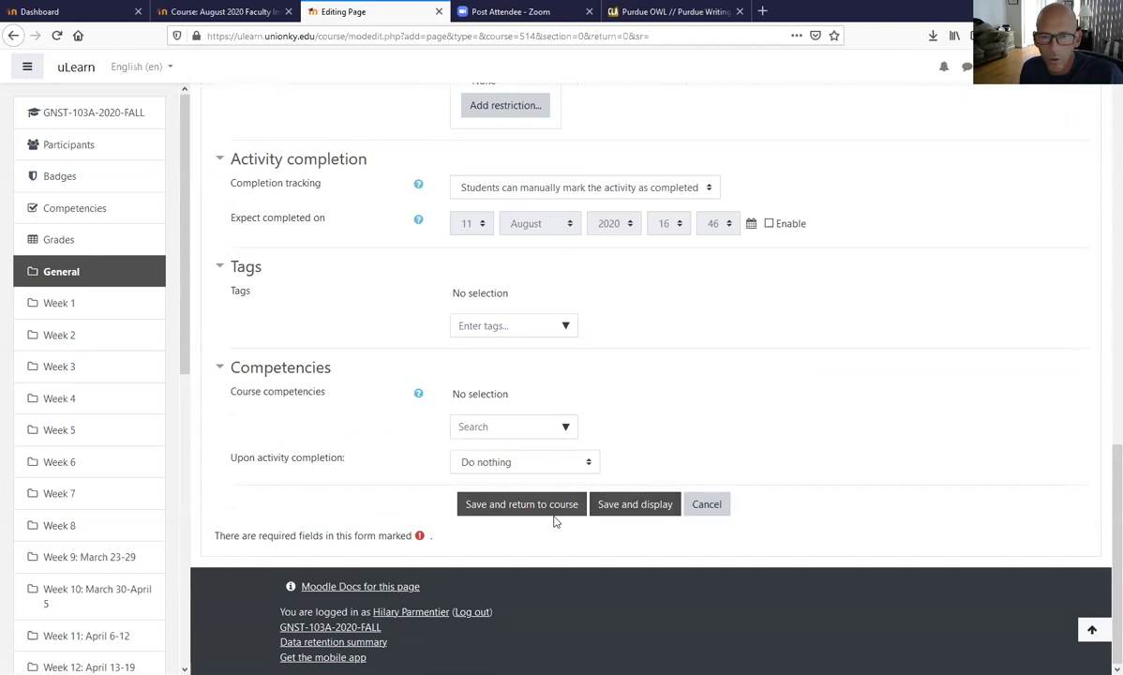
pyautogui.click(618, 510)
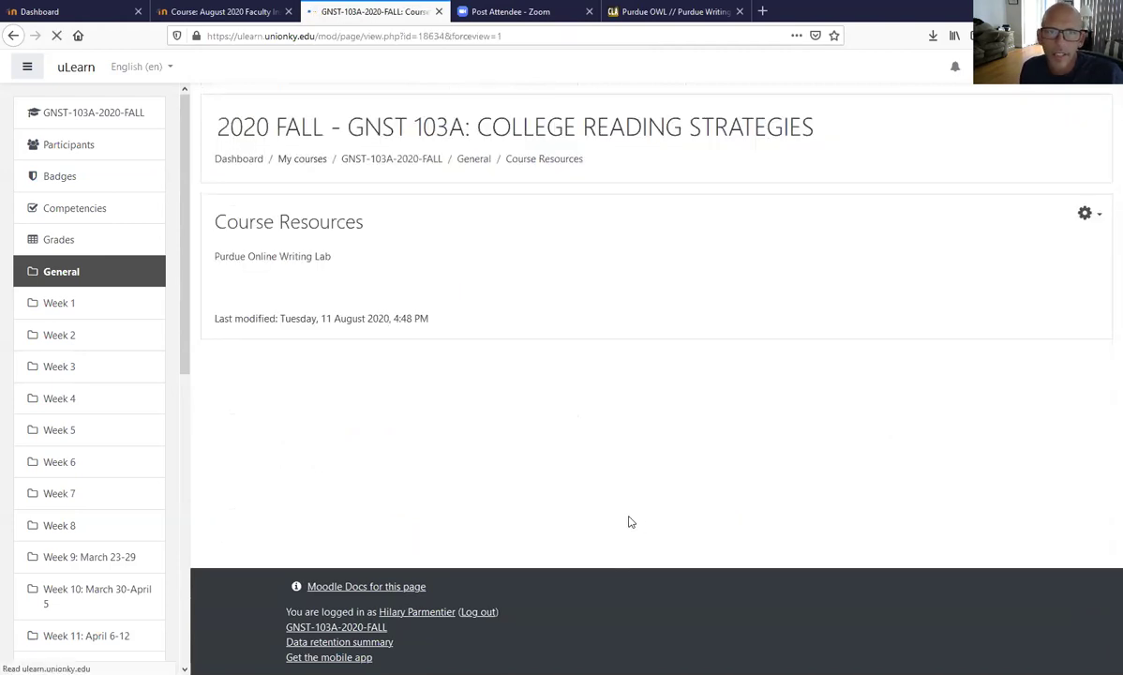
pyautogui.doubleClick(514, 35)
pyautogui.click(514, 35)
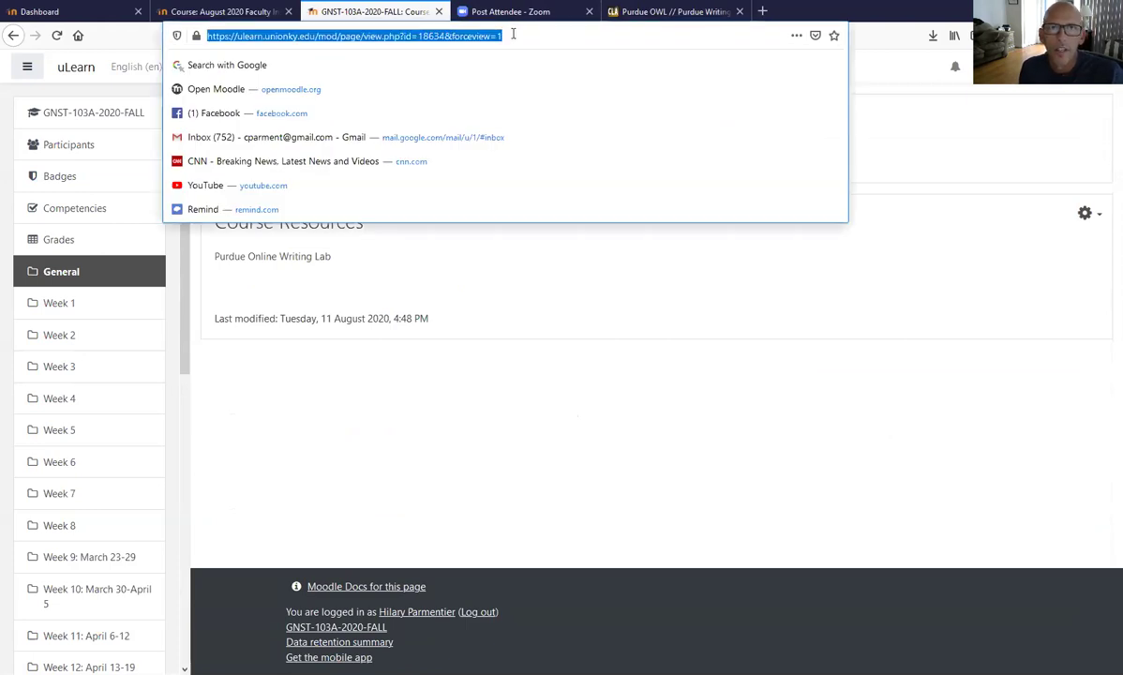
pyautogui.click(516, 35)
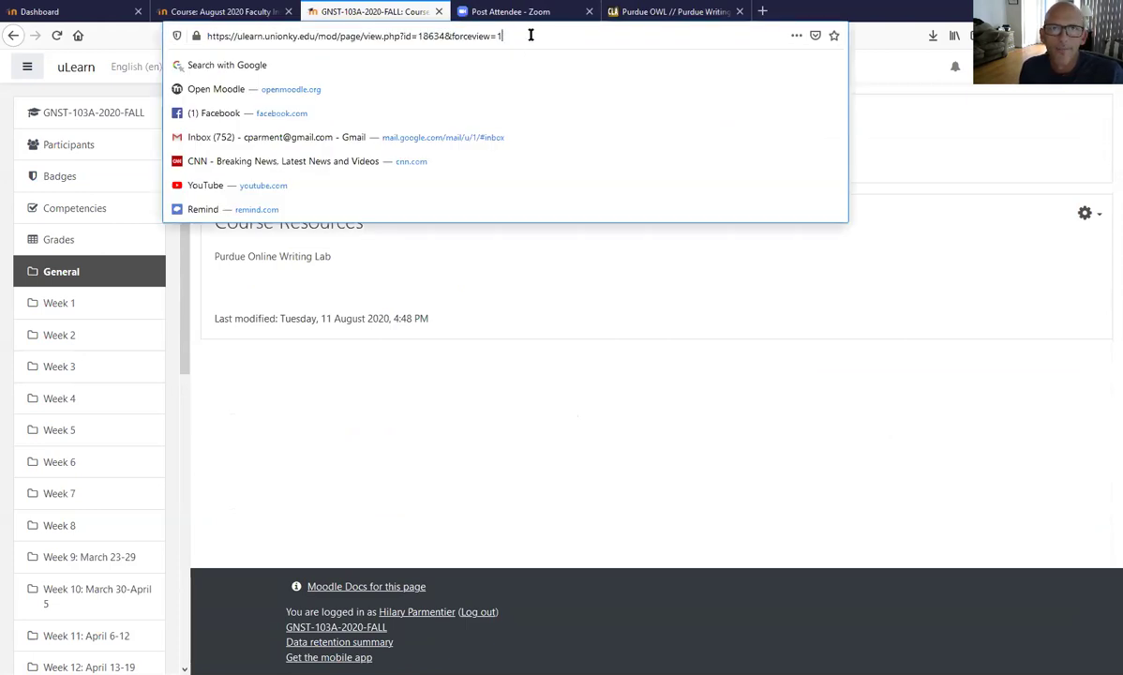
pyautogui.tripleClick(531, 34)
pyautogui.click(531, 34)
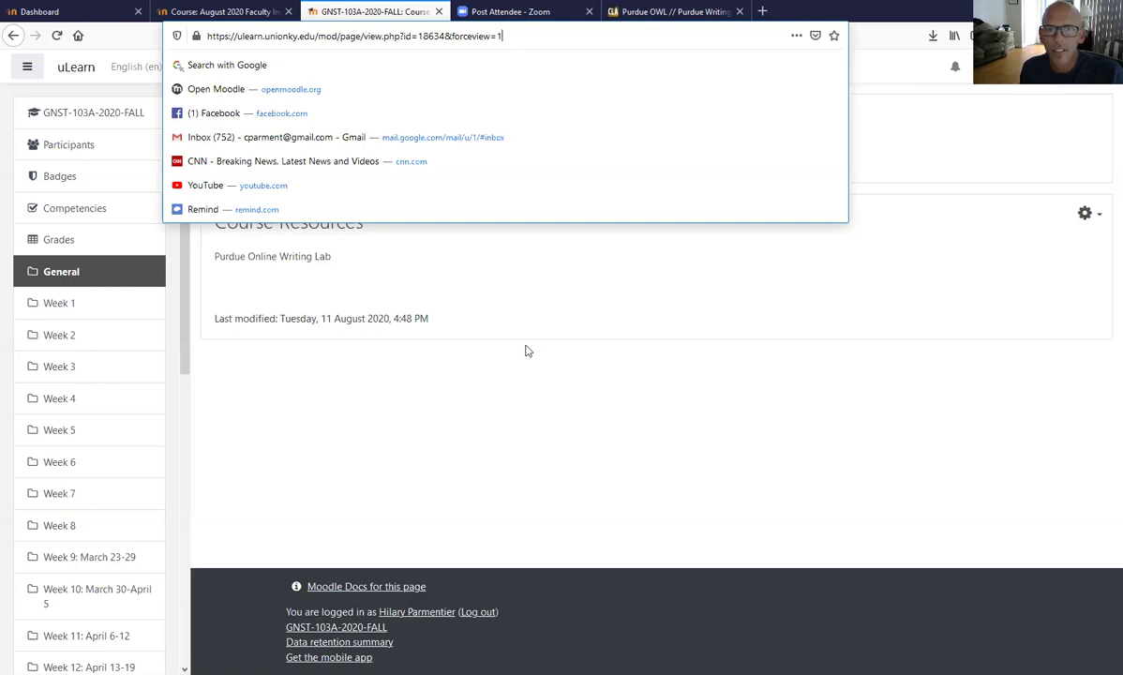
pyautogui.click(526, 375)
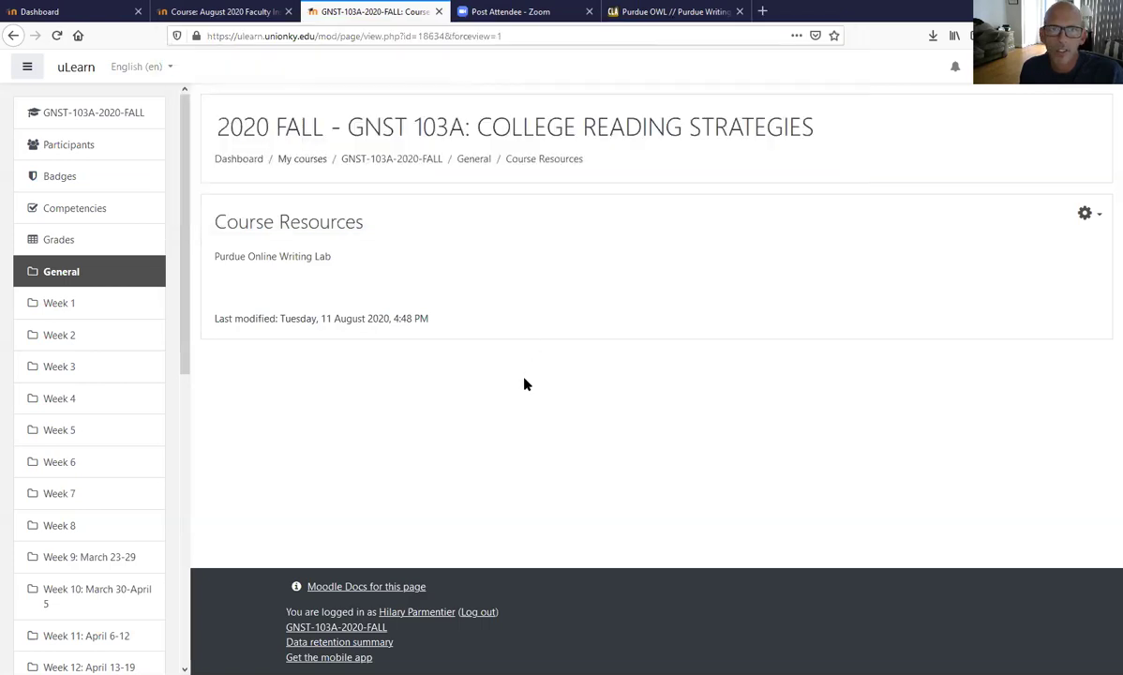
# Return to the GNST-103A-2020-FALL course page and copy the link location of the Course Resources page.
pyautogui.click(417, 164)
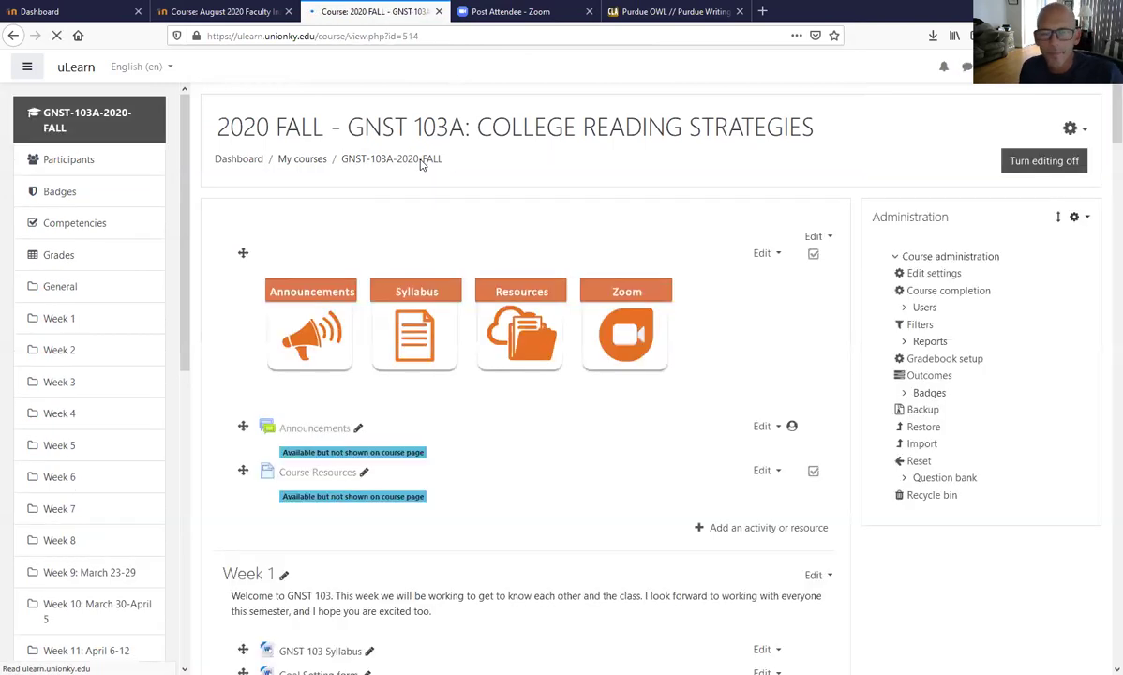
pyautogui.scroll(-3, 553, 332)
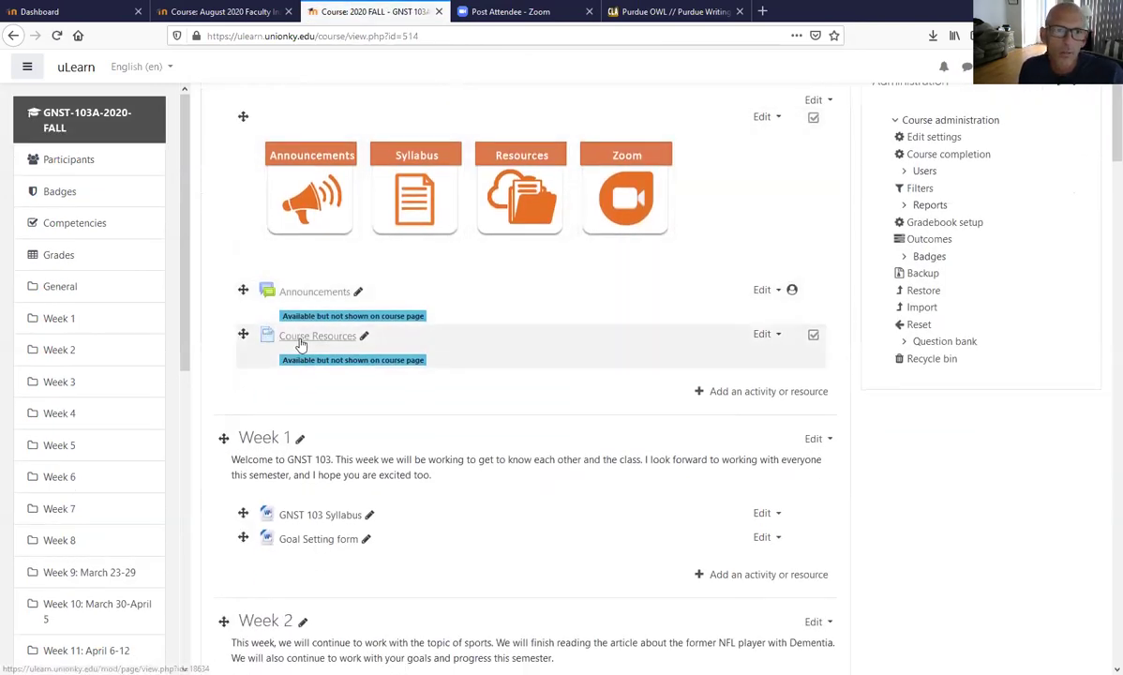
pyautogui.rightClick(300, 344)
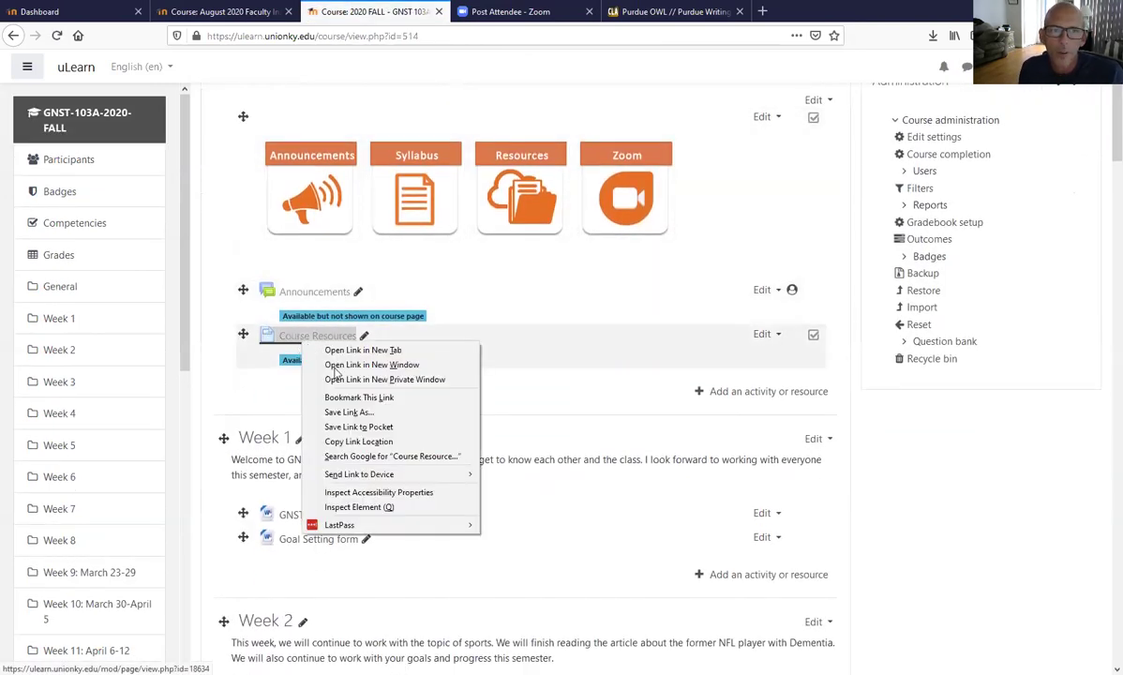
pyautogui.click(354, 446)
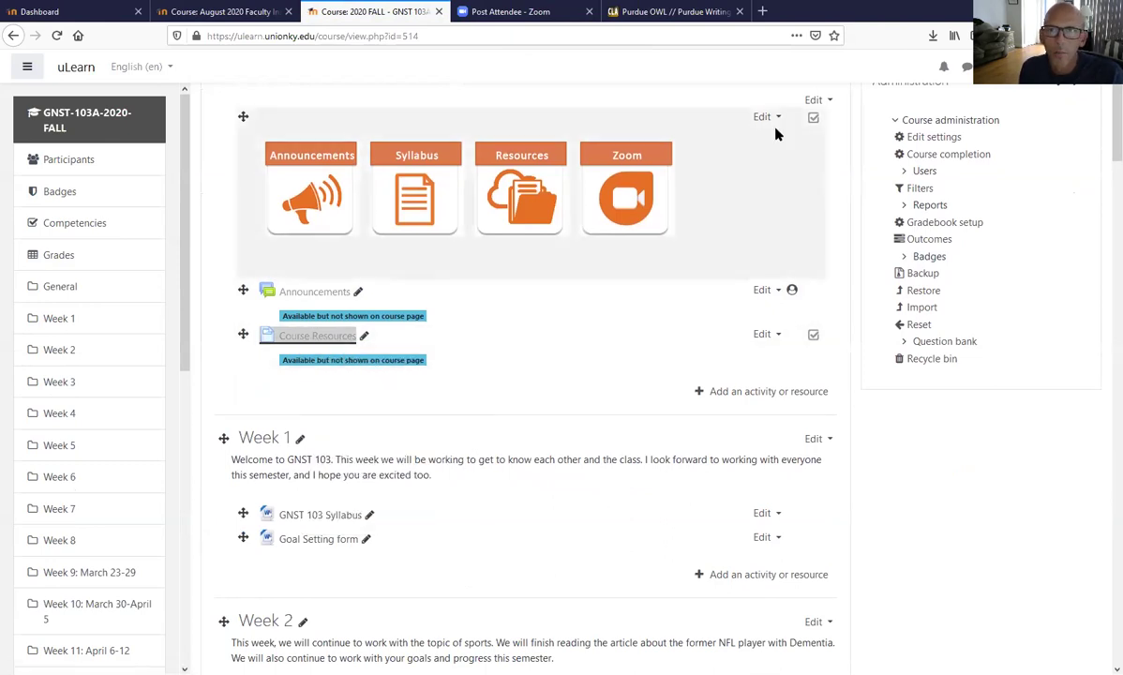
# Link the Resources image in the course's icon label to the copied Course Resources address and save the label.
pyautogui.click(774, 117)
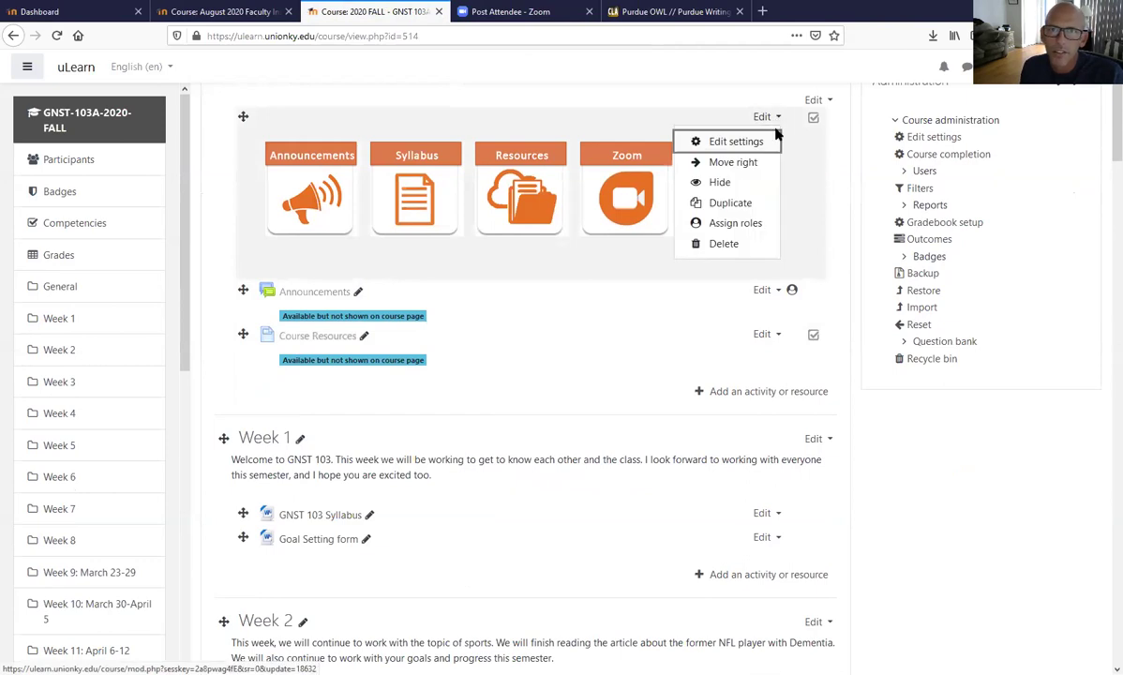
pyautogui.click(729, 140)
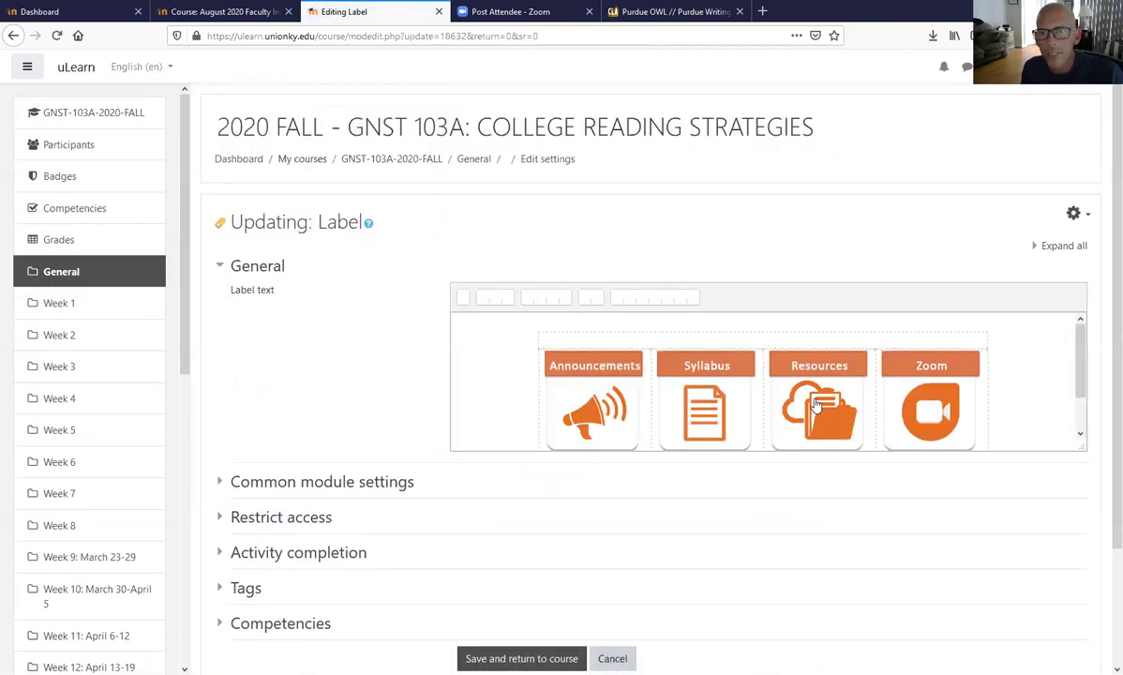
pyautogui.click(811, 409)
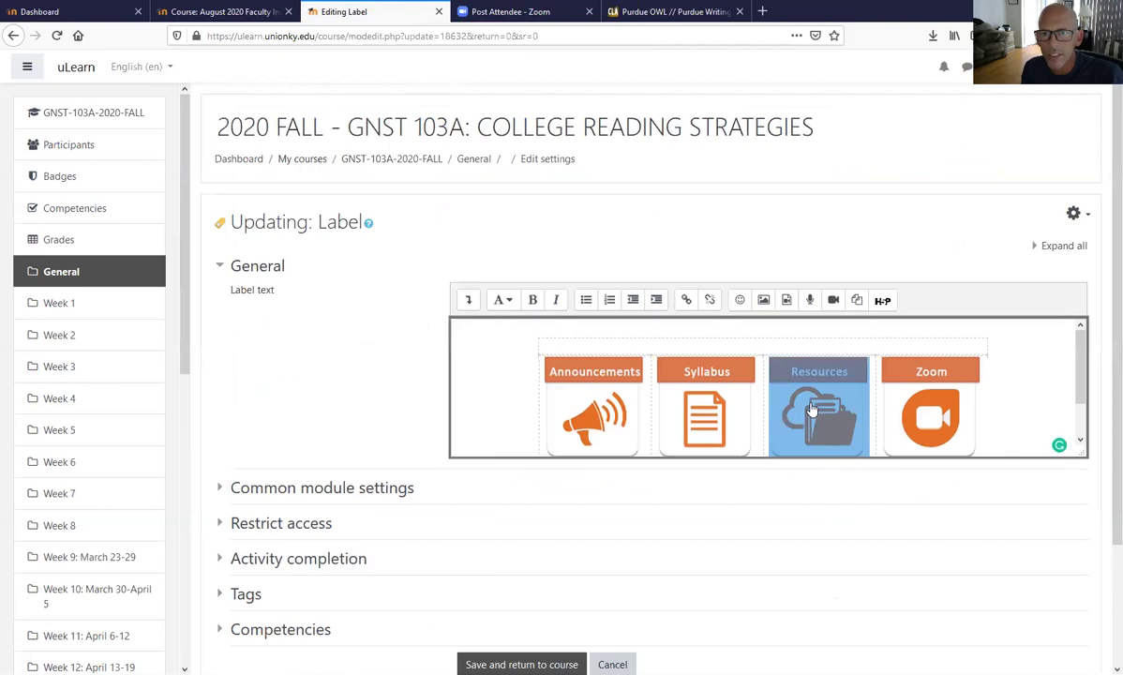
pyautogui.click(683, 301)
pyautogui.click(526, 368)
pyautogui.hotkey('ctrl', 'v')
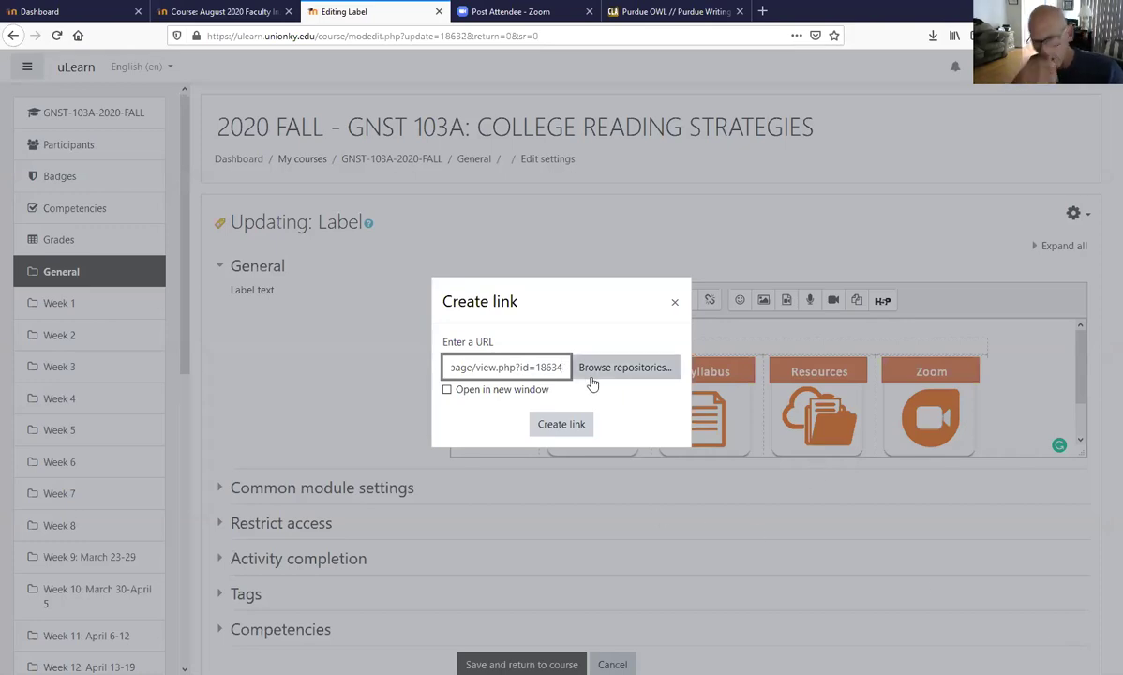
pyautogui.click(561, 422)
pyautogui.scroll(-4, 564, 424)
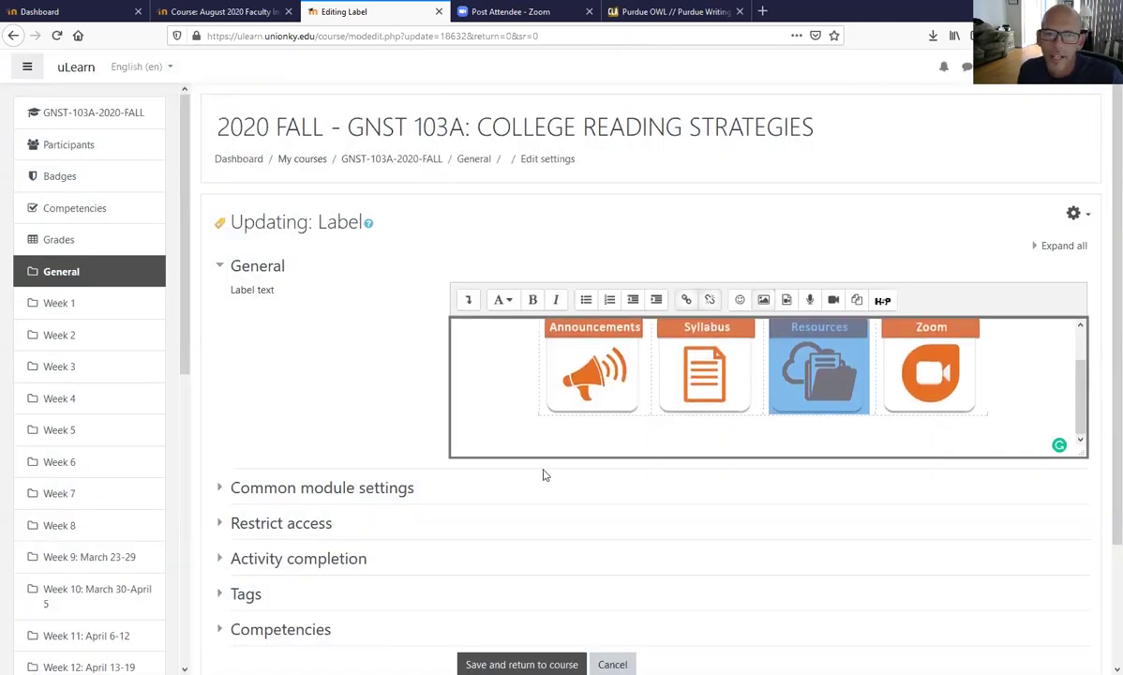
pyautogui.click(519, 517)
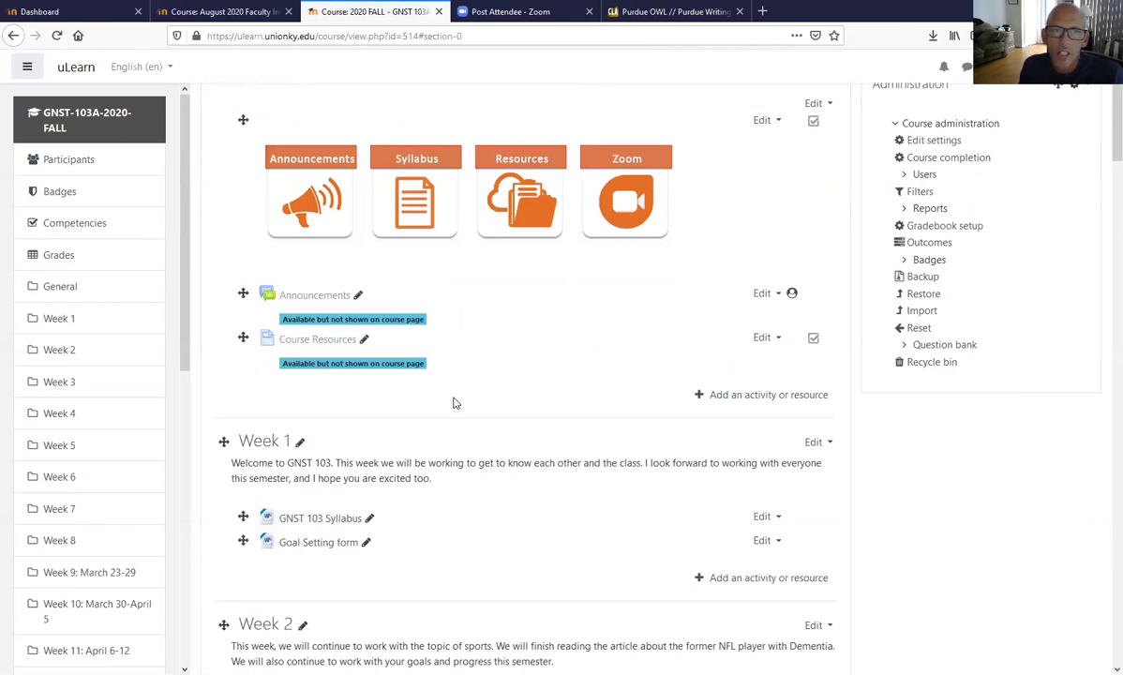
pyautogui.rightClick(305, 348)
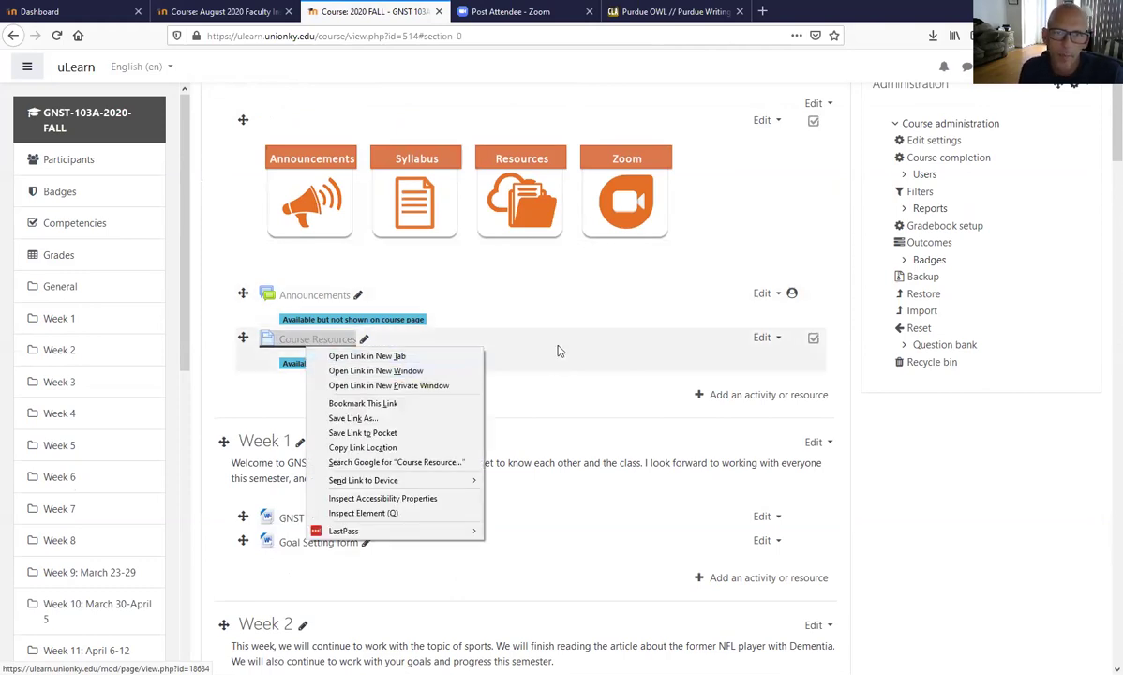
pyautogui.click(839, 223)
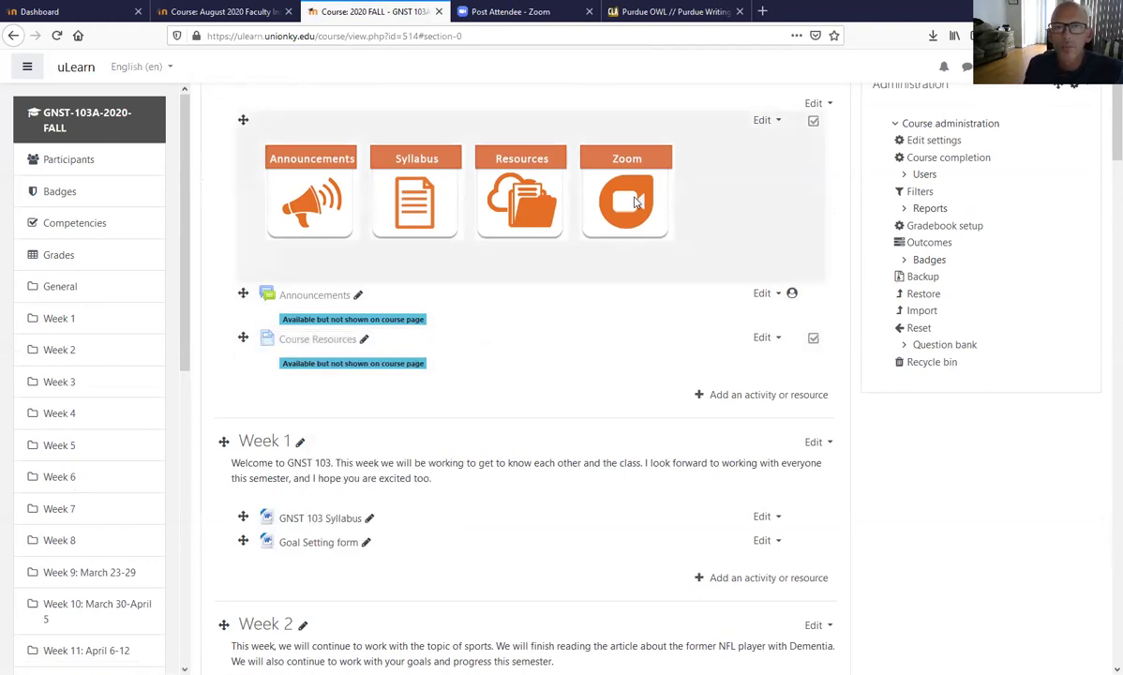
# Copy the web address of the open Zoom page and go back to the course page.
pyautogui.click(522, 13)
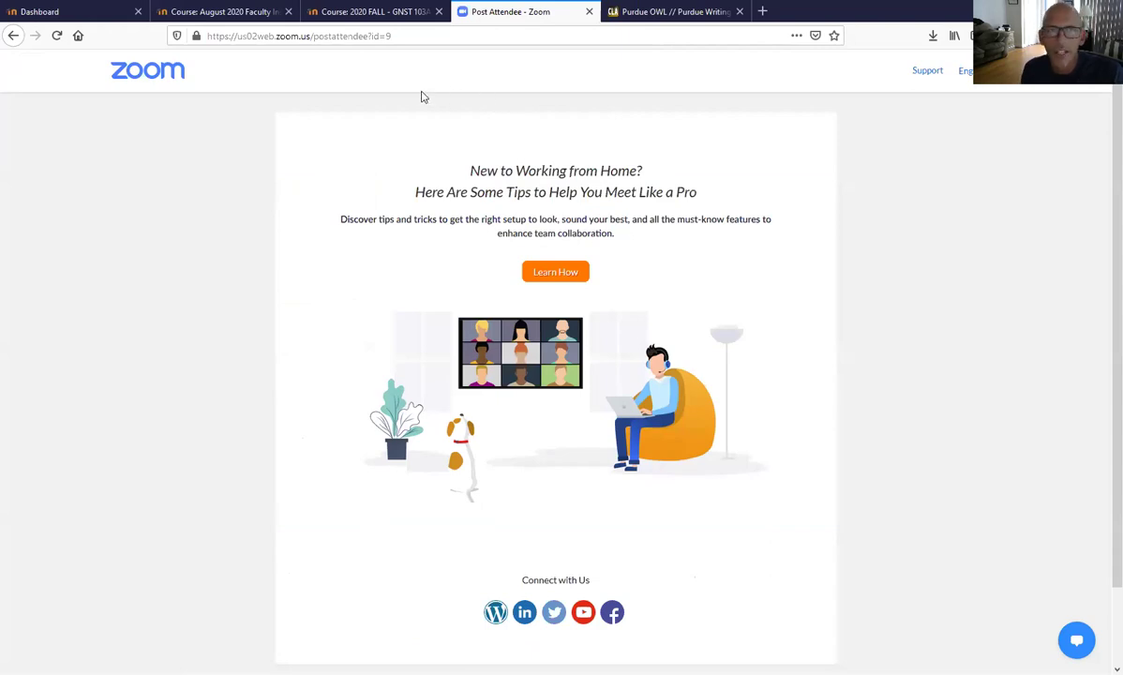
pyautogui.click(416, 40)
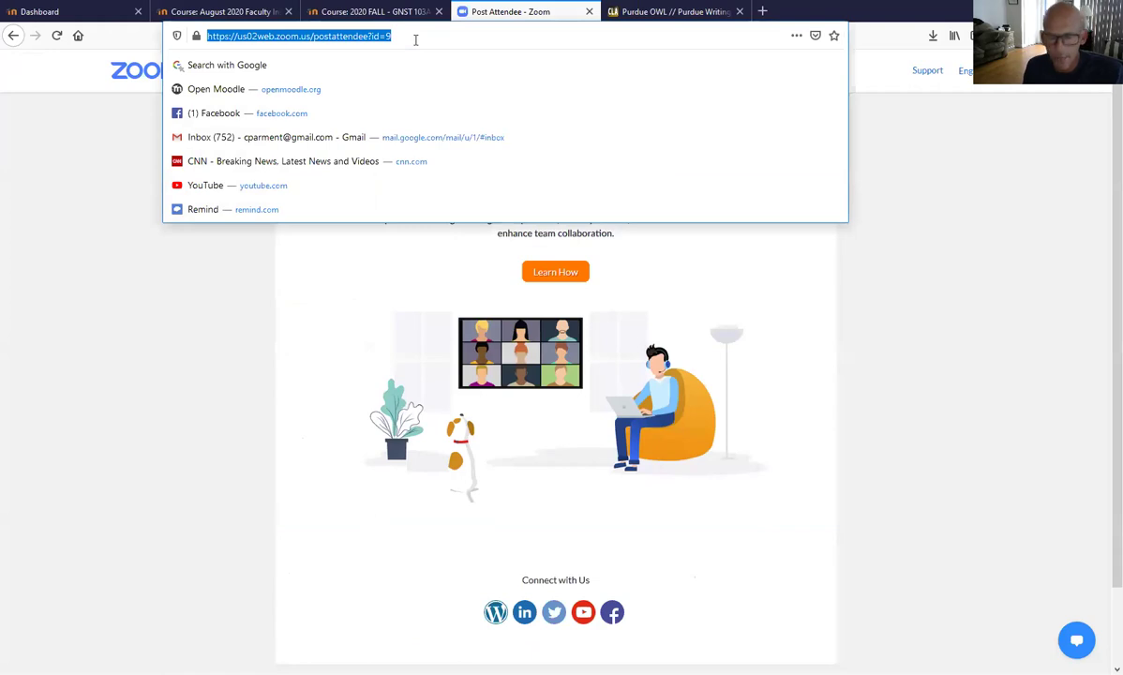
pyautogui.click(383, 11)
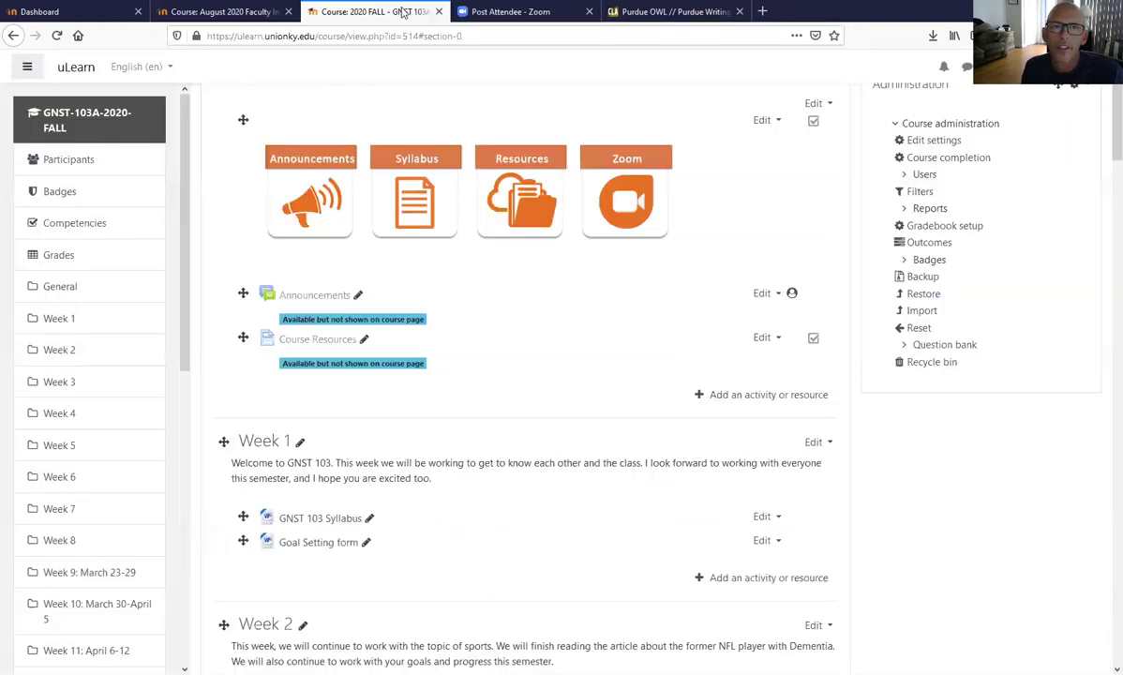
# Link the Zoom image in the course's icon label to the copied Zoom address and save the label.
pyautogui.click(766, 120)
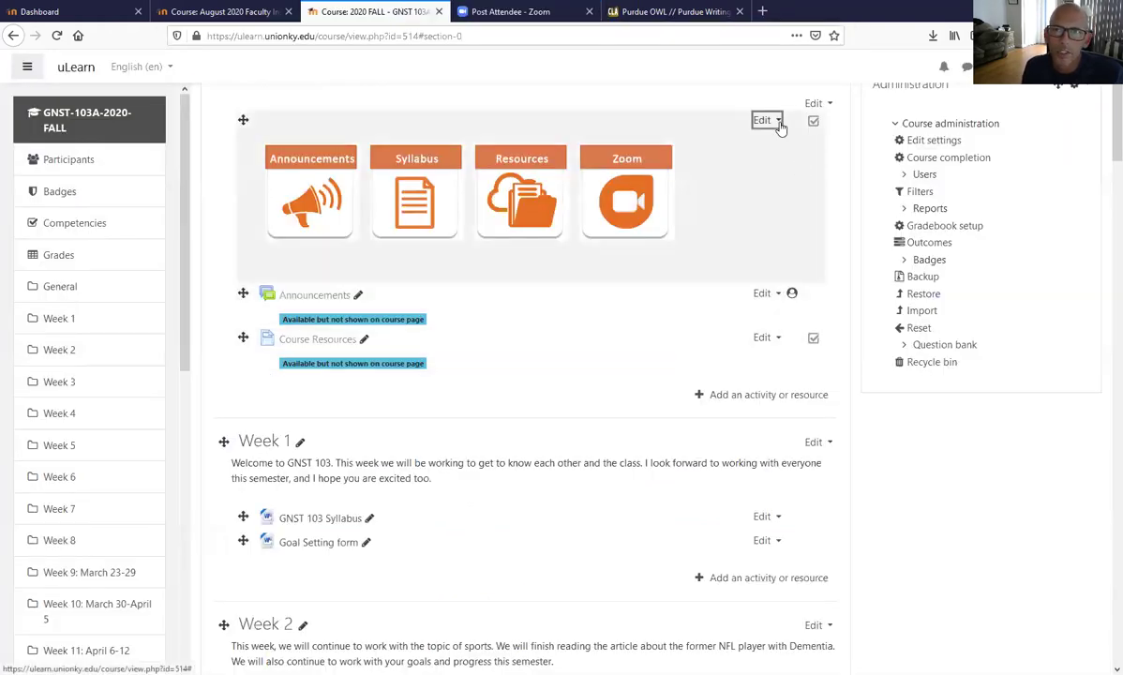
pyautogui.click(731, 145)
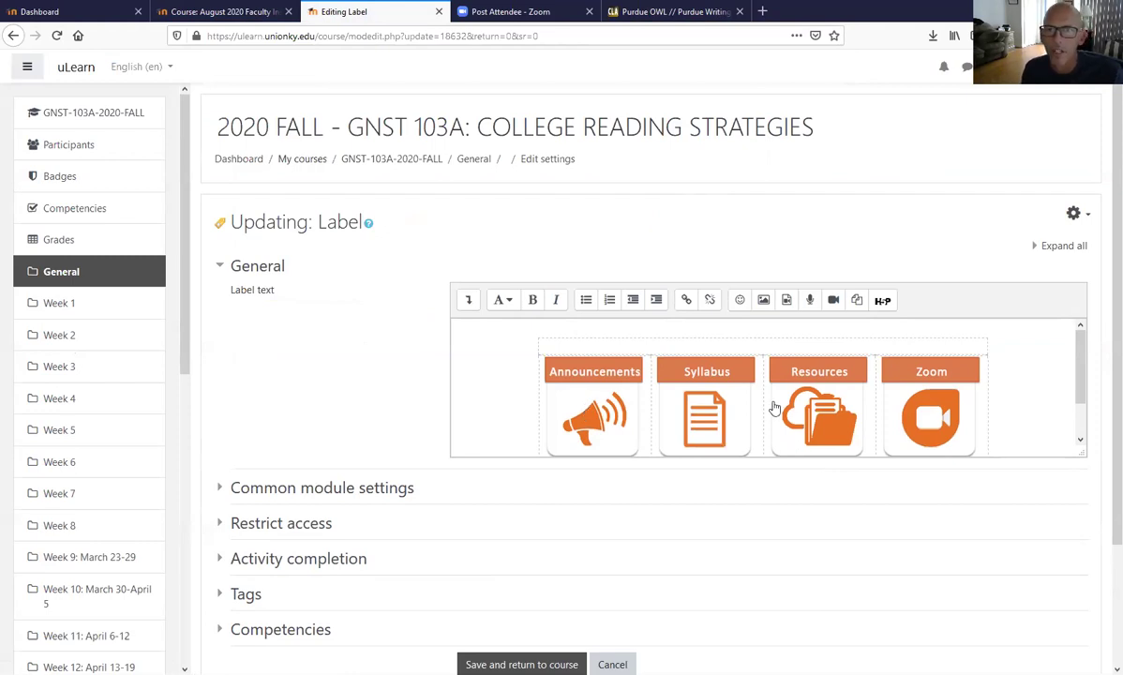
pyautogui.click(687, 302)
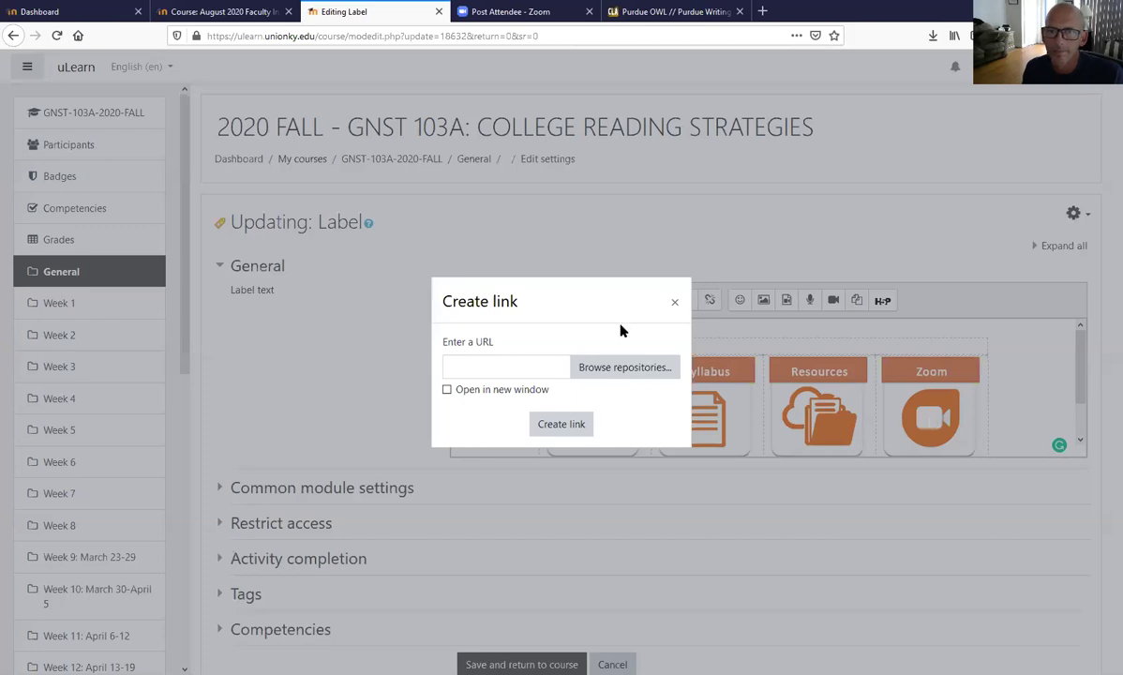
pyautogui.click(674, 302)
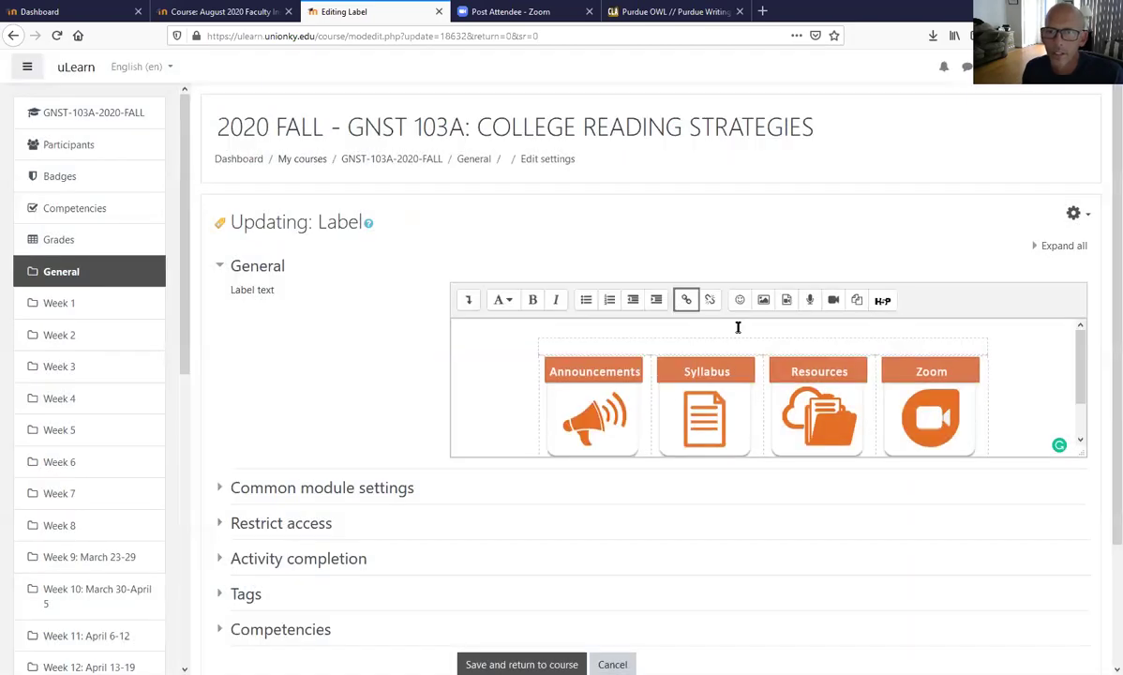
pyautogui.click(849, 394)
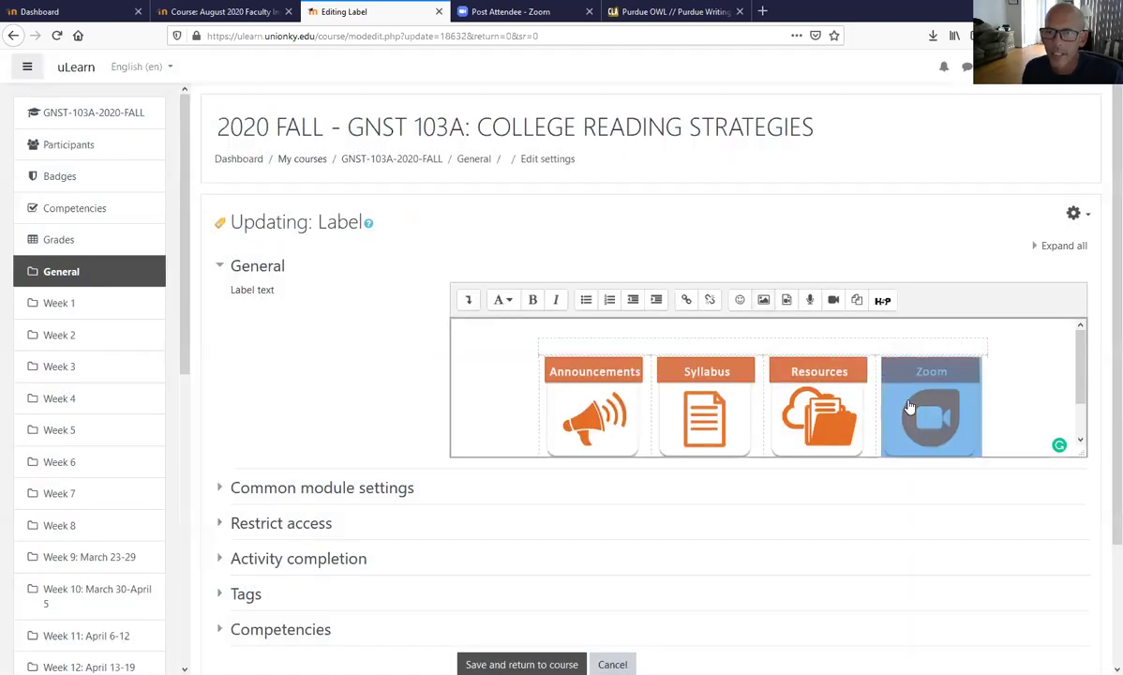
pyautogui.click(683, 300)
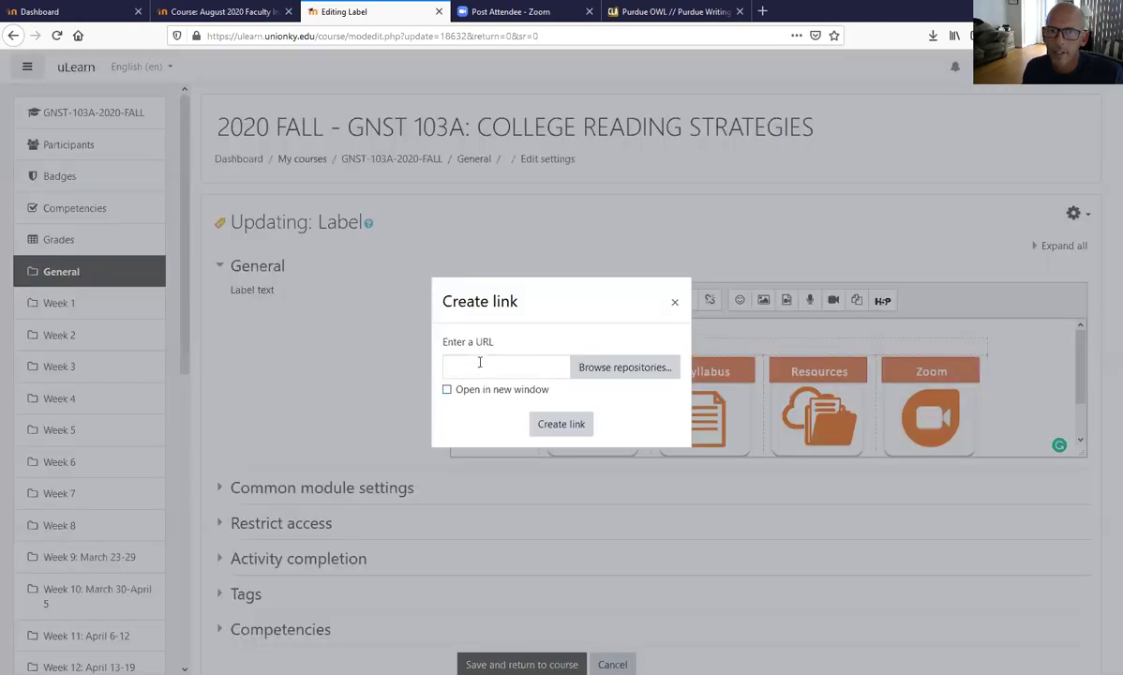
pyautogui.click(479, 363)
pyautogui.hotkey('ctrl', 'v')
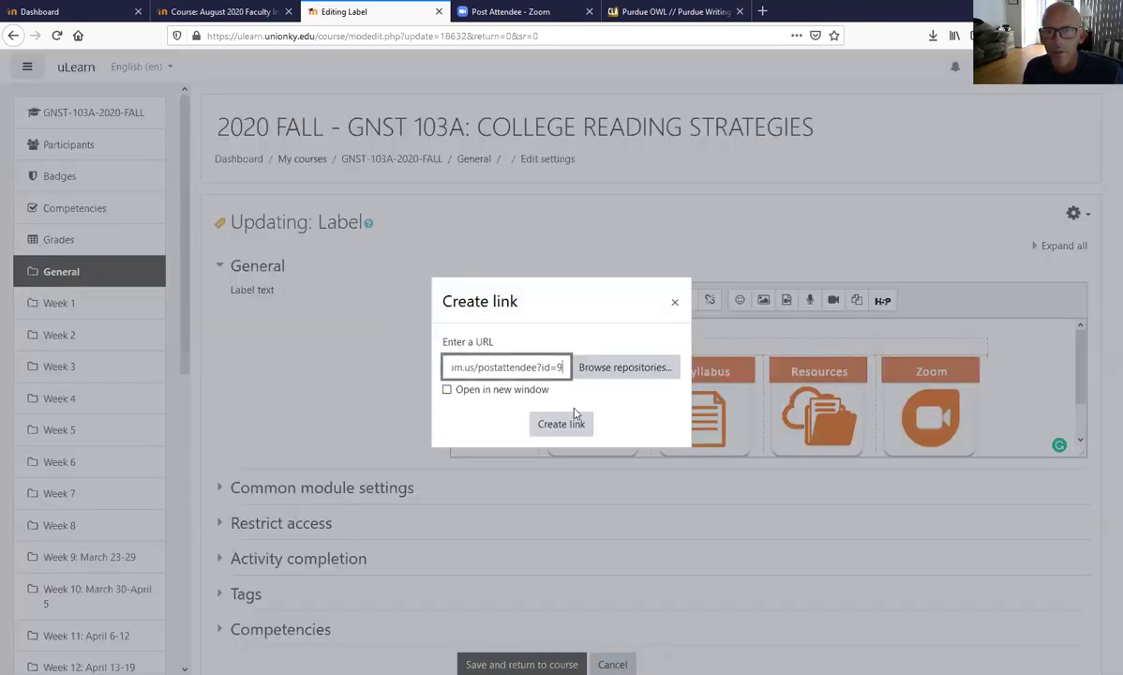
pyautogui.click(561, 423)
pyautogui.scroll(-3, 541, 530)
pyautogui.click(541, 531)
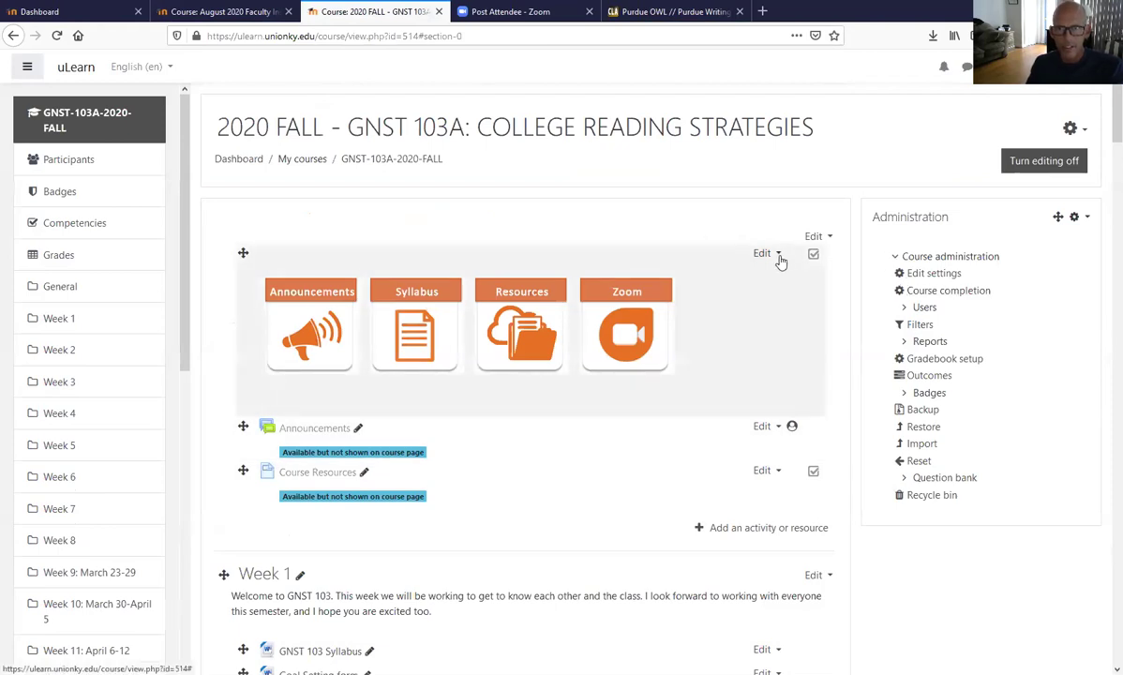
# Reopen the icon label's settings, select all four images with the additional formatting options shown, and save the label.
pyautogui.click(778, 255)
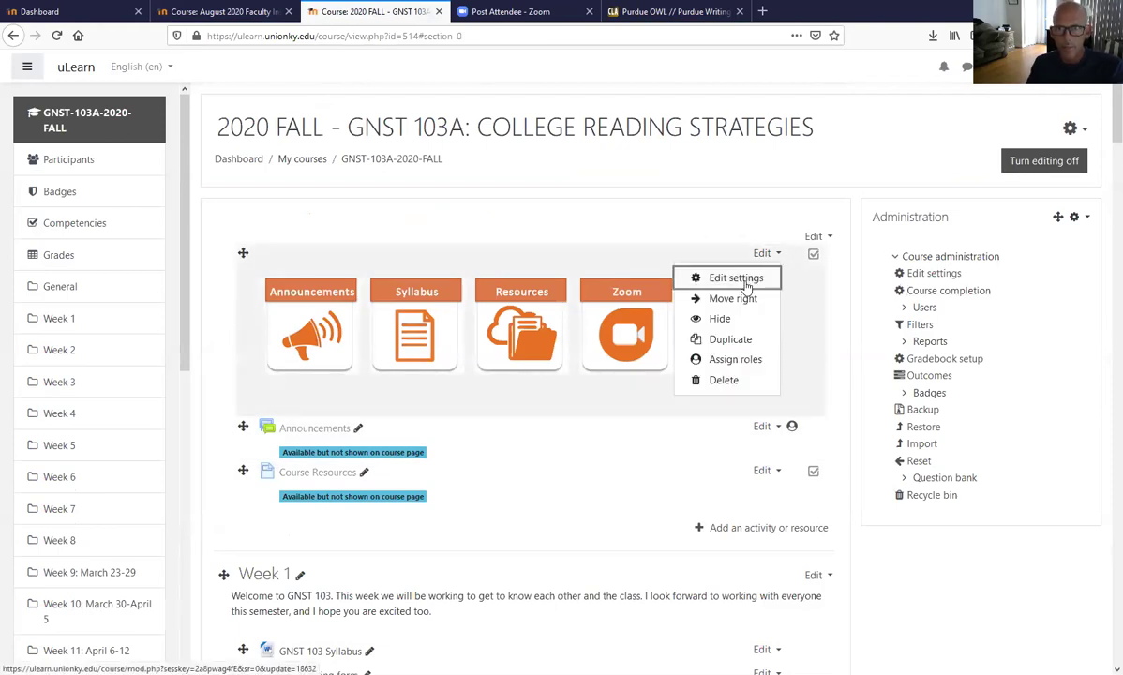
pyautogui.click(740, 278)
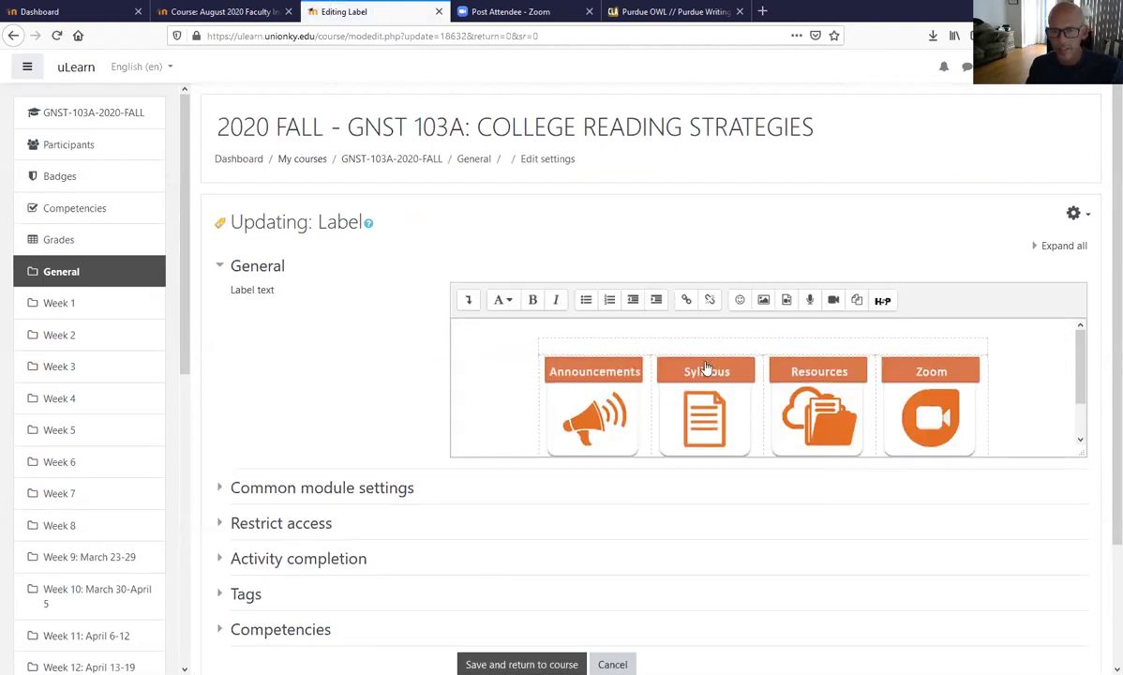
pyautogui.hotkey('ctrl', 'a')
pyautogui.click(719, 378)
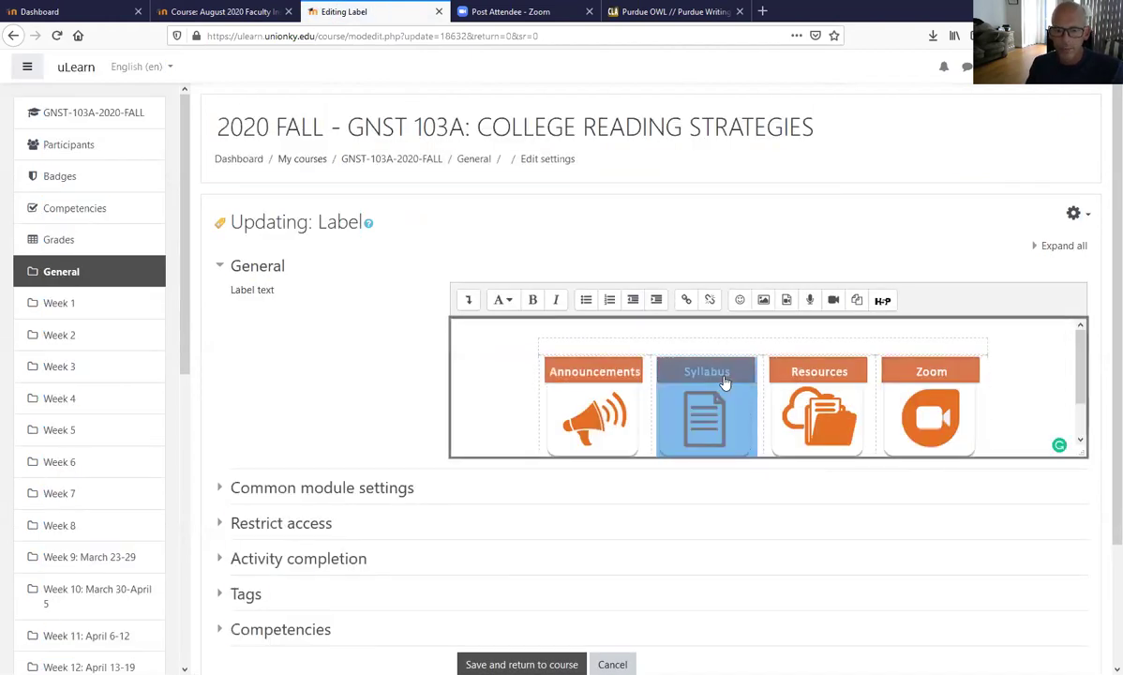
pyautogui.hotkey('ctrl', 'a')
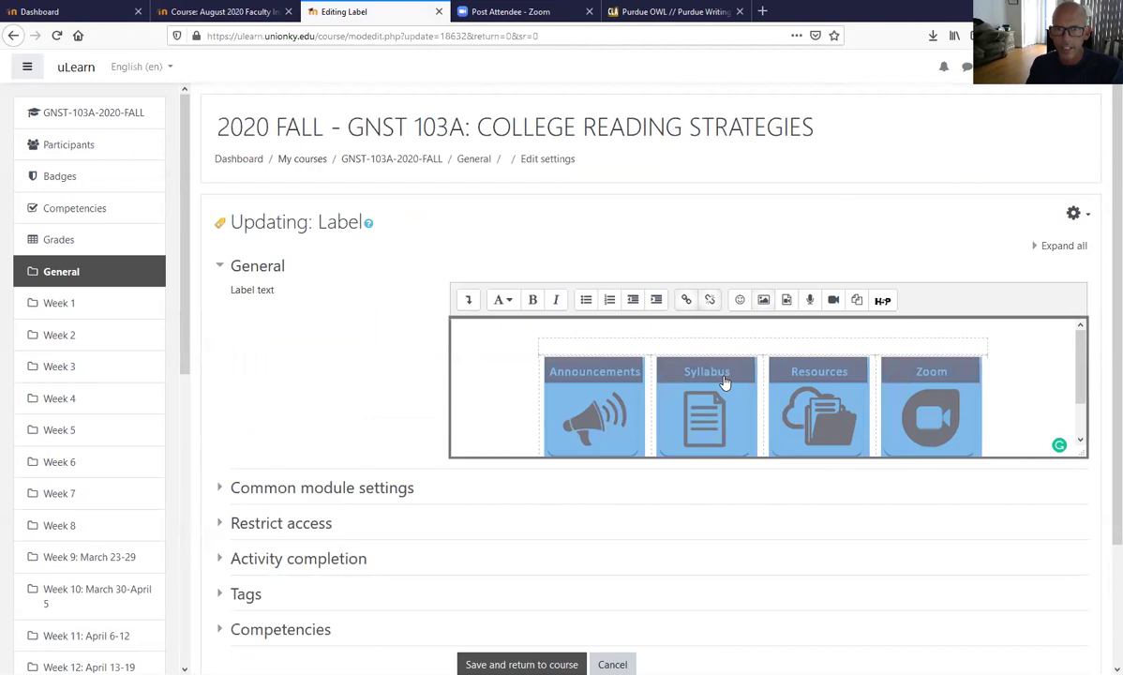
pyautogui.click(469, 301)
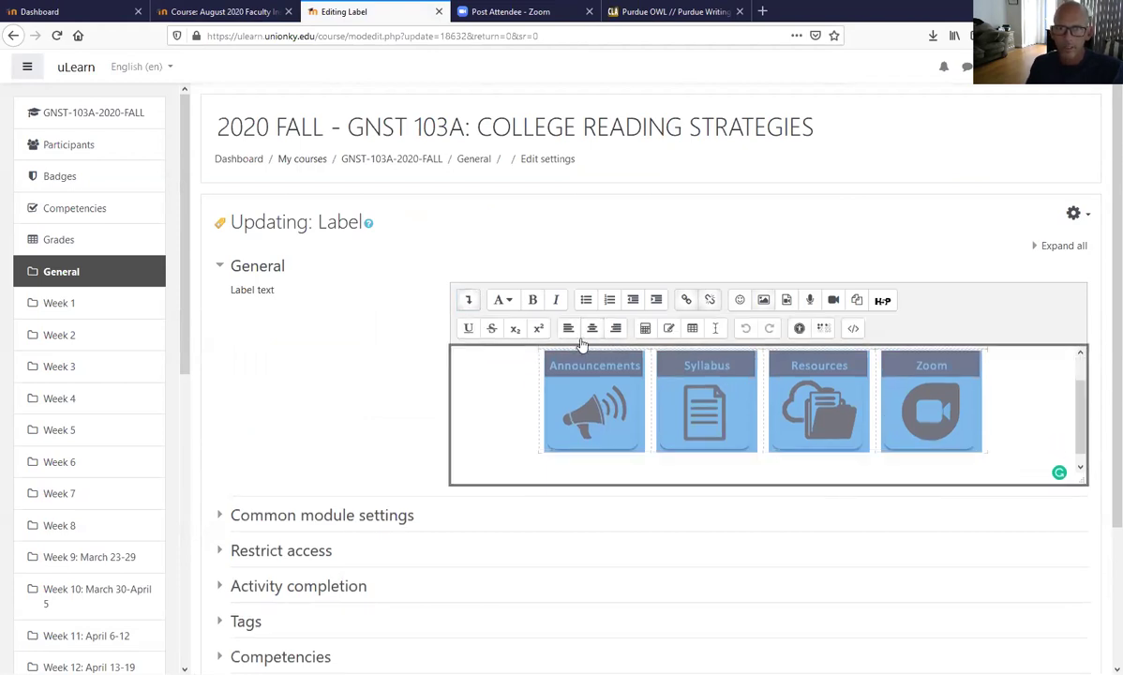
pyautogui.scroll(-3, 563, 394)
pyautogui.click(515, 518)
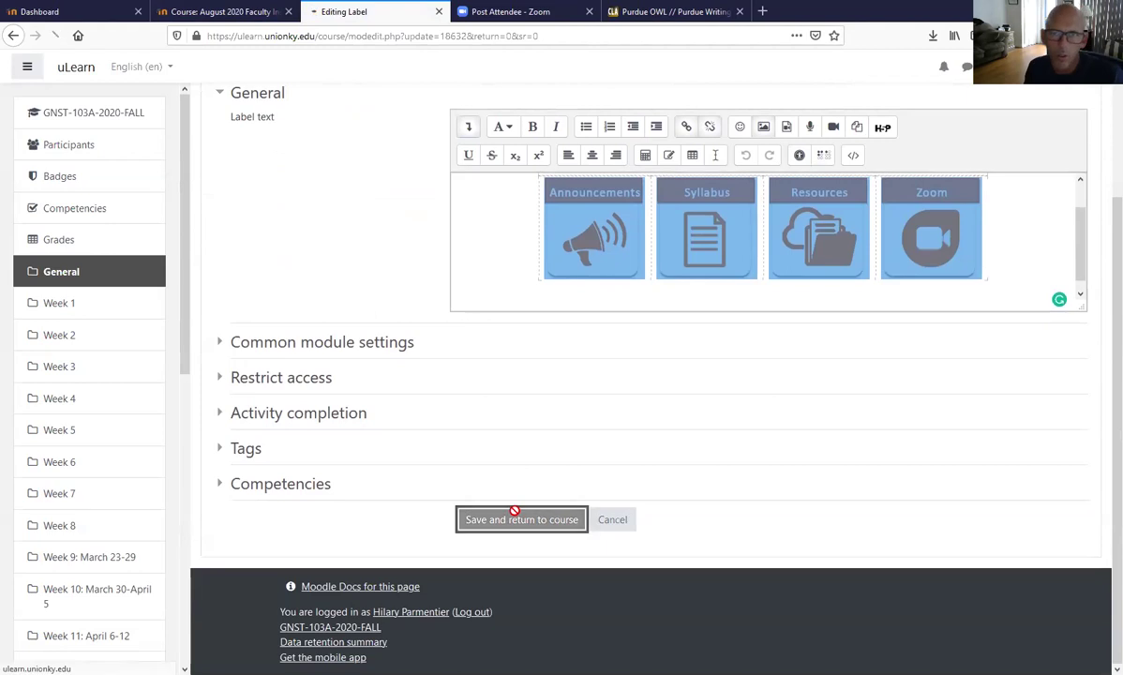
# Switch the course view to the Student role.
pyautogui.scroll(3, 575, 428)
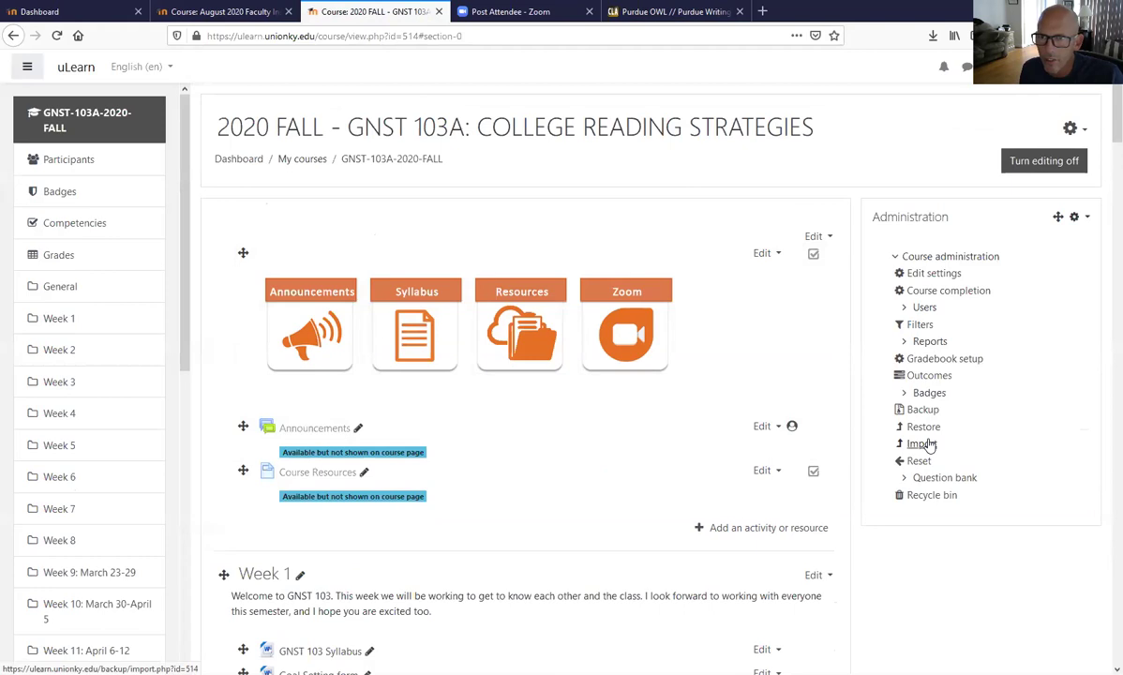
pyautogui.scroll(-3, 928, 445)
pyautogui.scroll(3, 1003, 243)
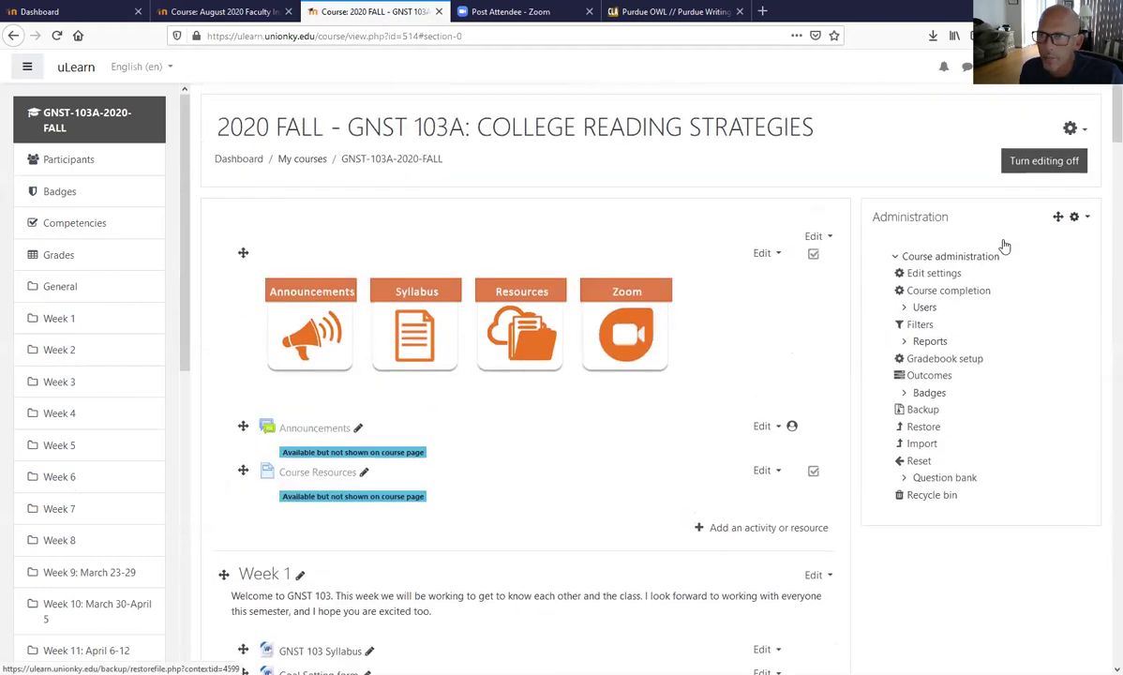
pyautogui.click(1012, 67)
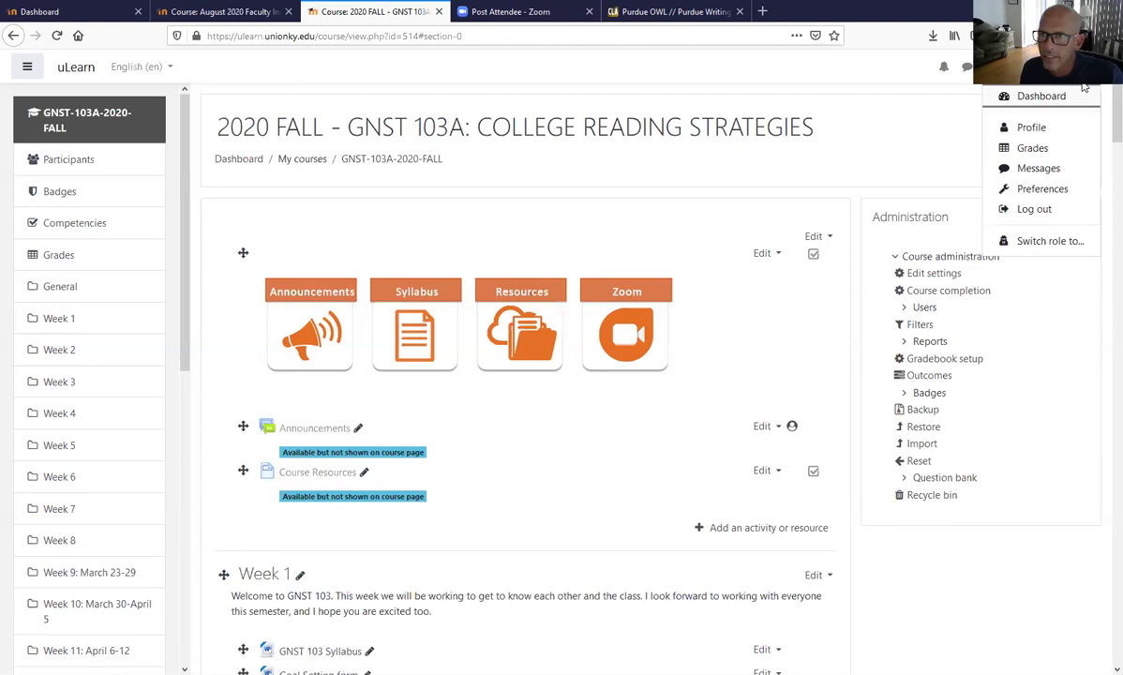
pyautogui.click(1048, 241)
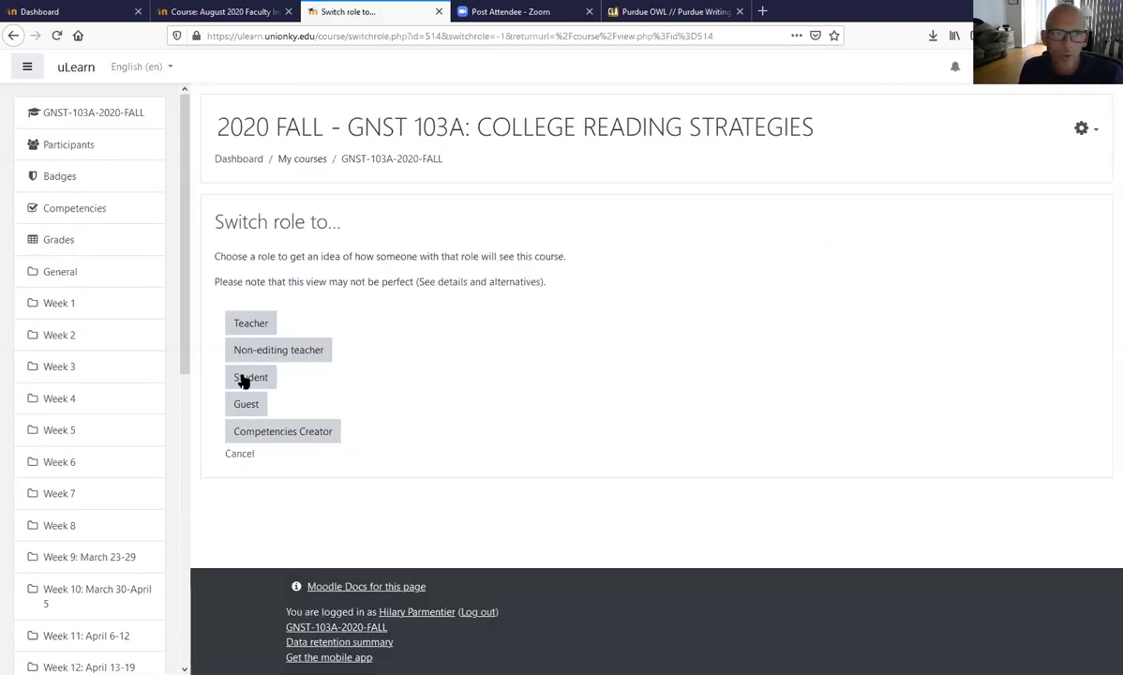
pyautogui.click(246, 377)
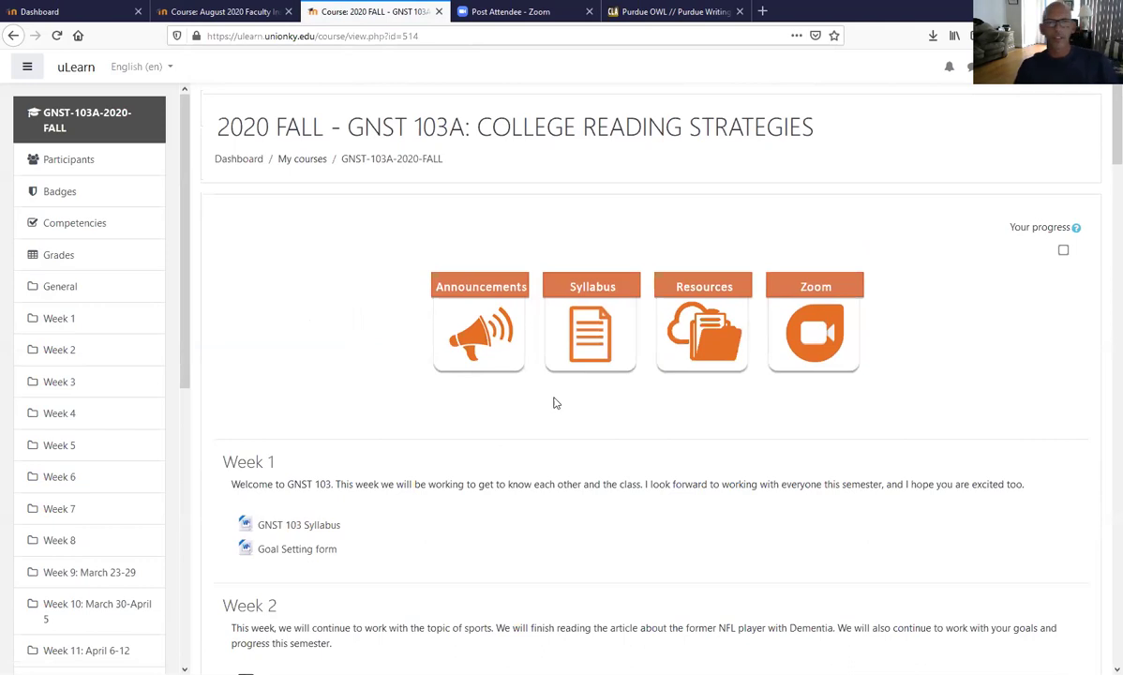
# Test the Announcements and Syllabus image links from the student view, cancelling the syllabus file download.
pyautogui.click(478, 342)
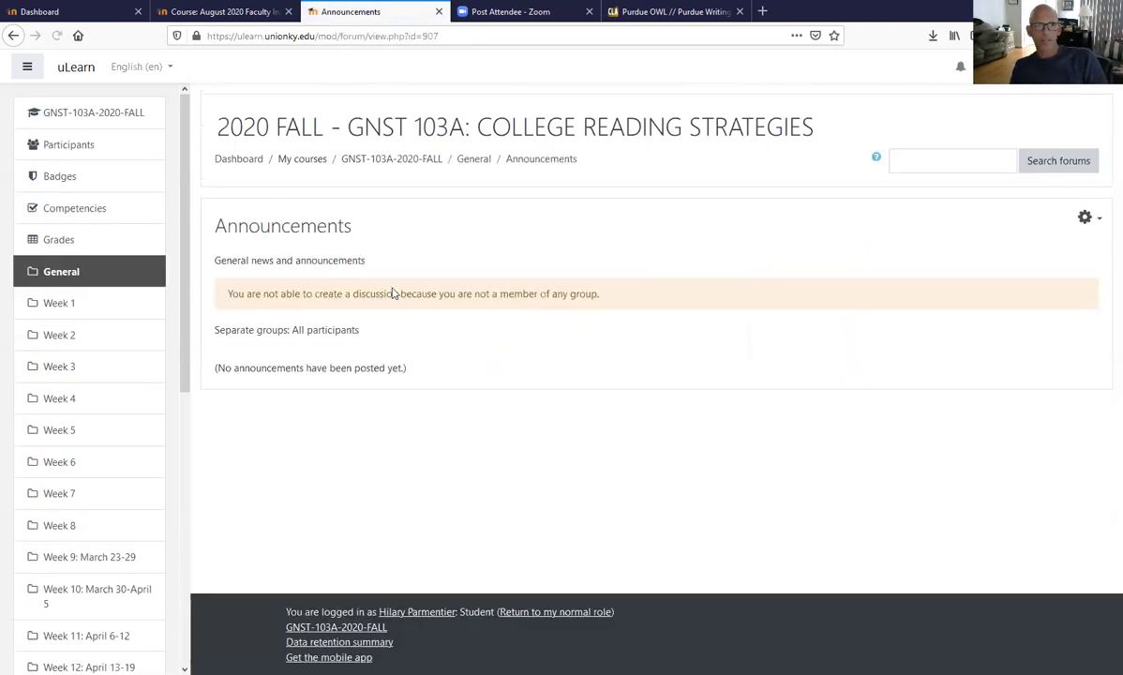
pyautogui.click(12, 37)
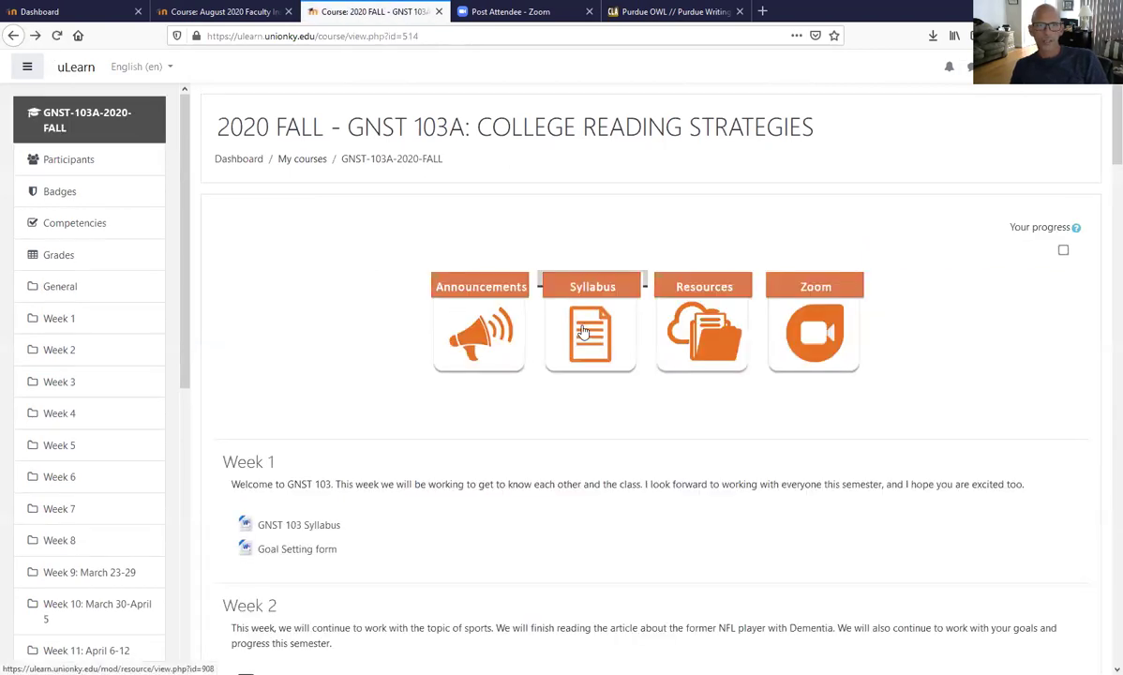
pyautogui.click(583, 331)
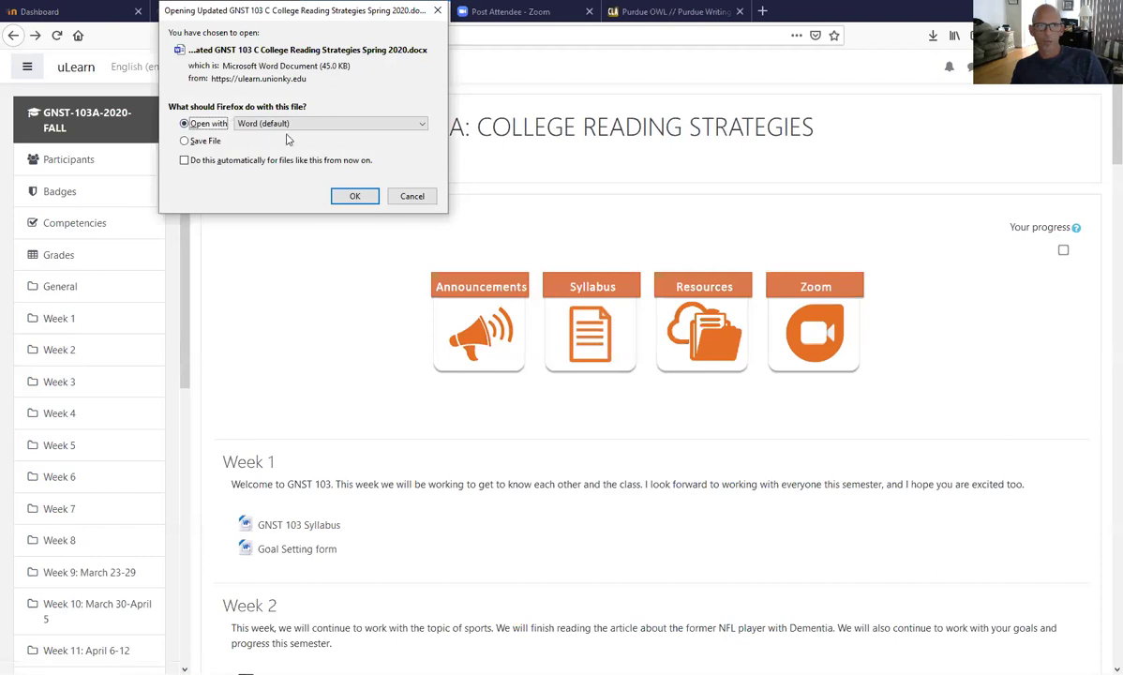
pyautogui.click(412, 197)
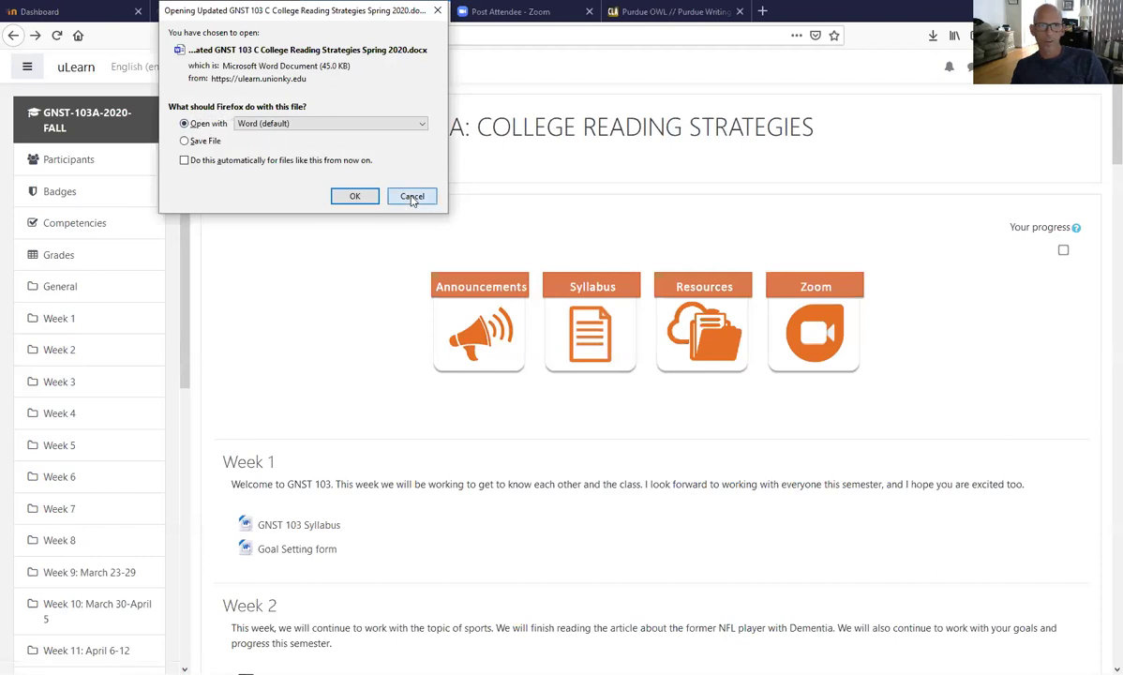
# Test the Resources image link to the Course Resources page and return to the course page.
pyautogui.click(690, 325)
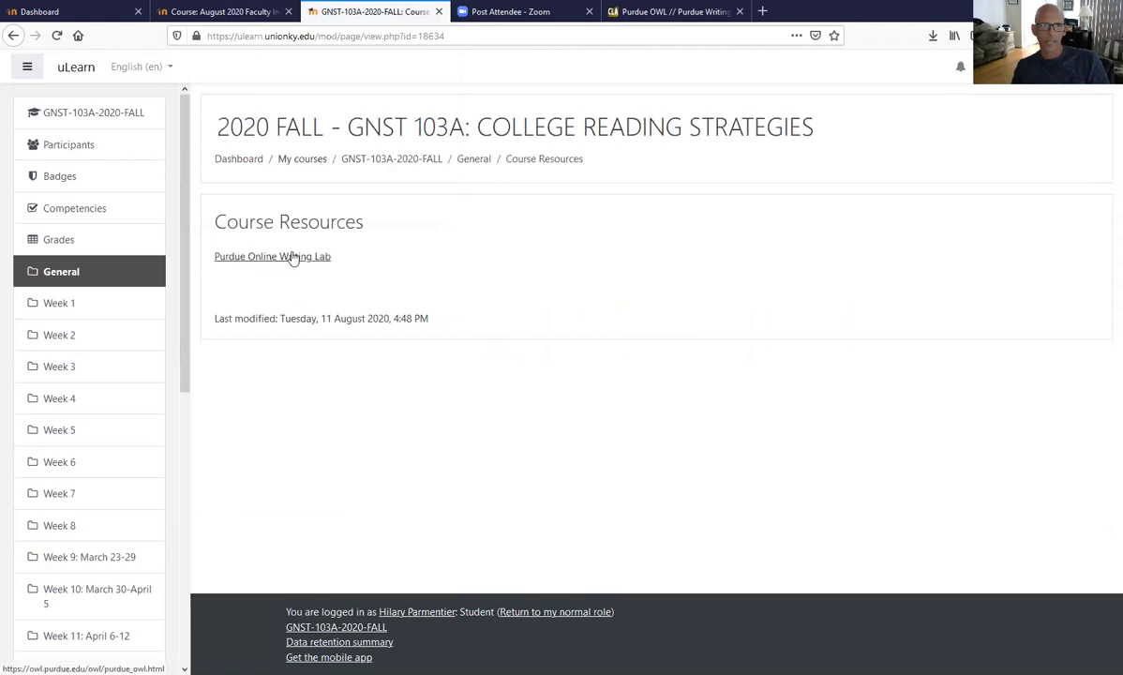
pyautogui.click(237, 11)
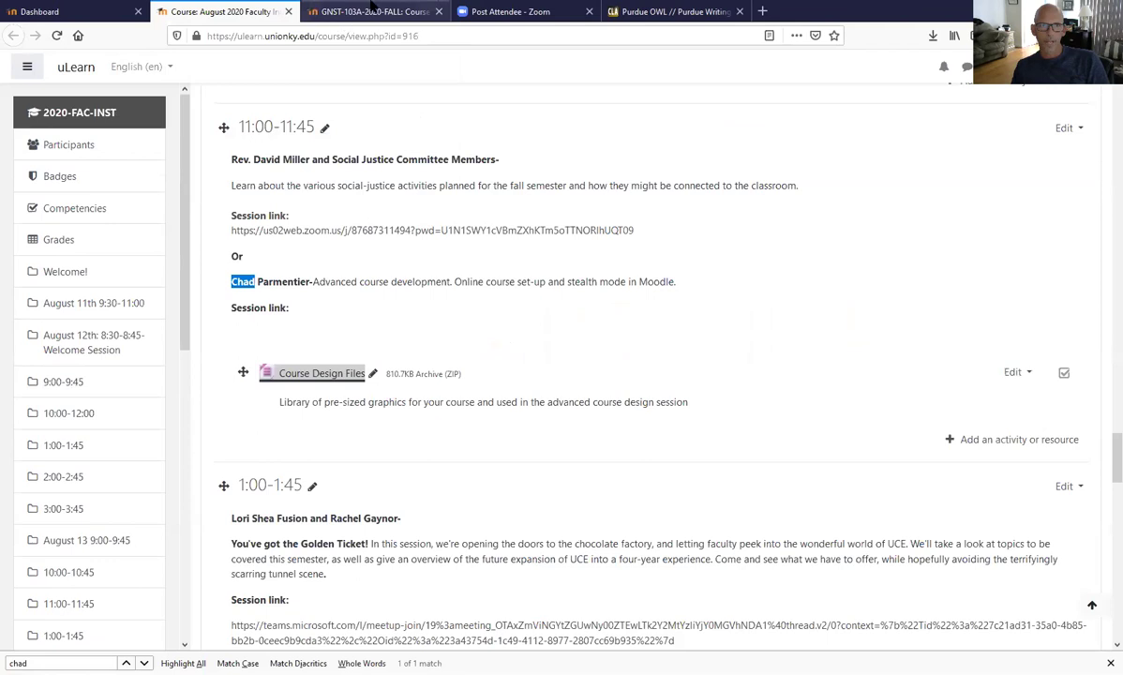
pyautogui.click(372, 19)
pyautogui.click(12, 38)
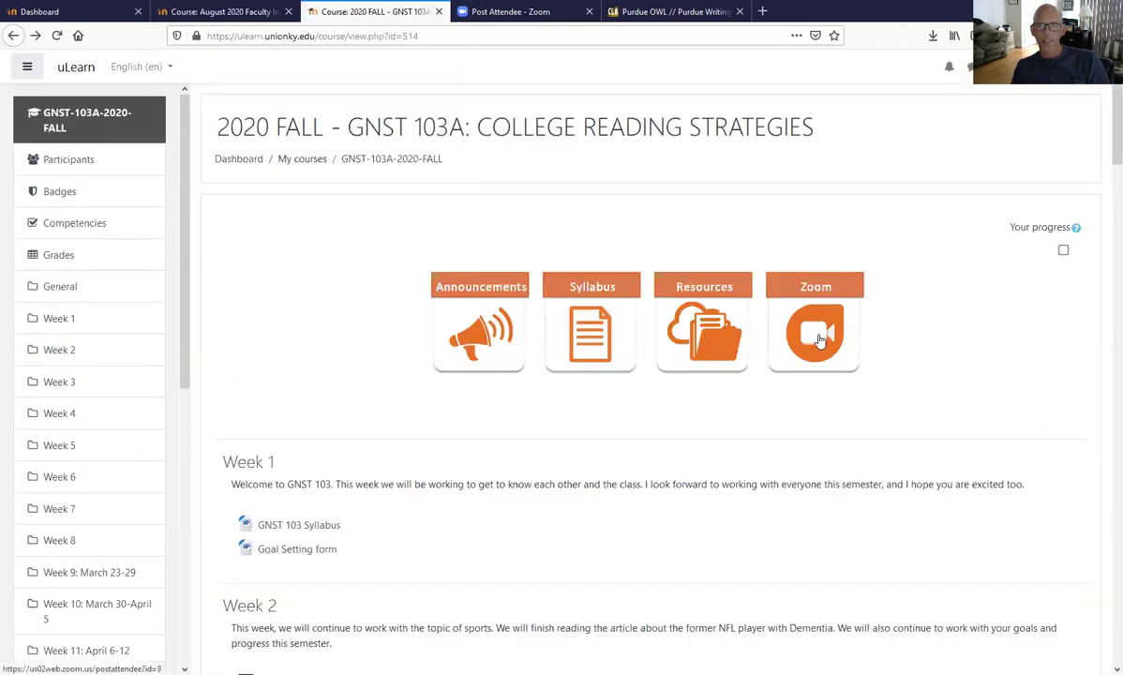
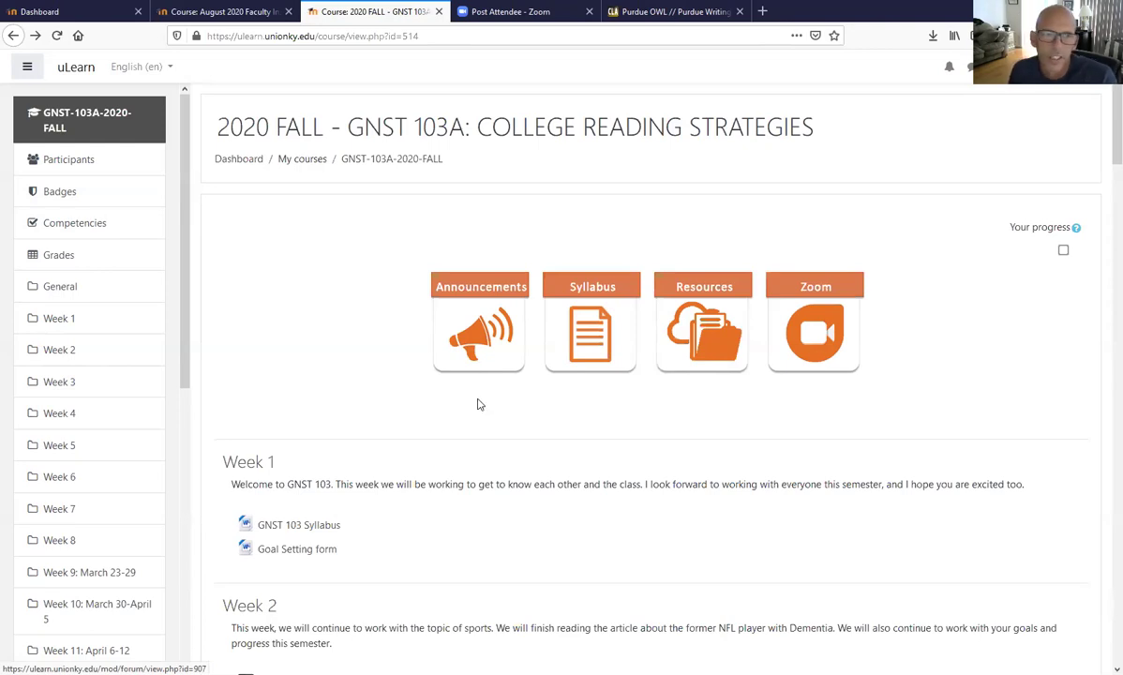
# Examine the course page as a student, from the linked icon label down through the Week 1 and Week 2 sections.
pyautogui.scroll(-2, 477, 404)
pyautogui.scroll(2, 524, 394)
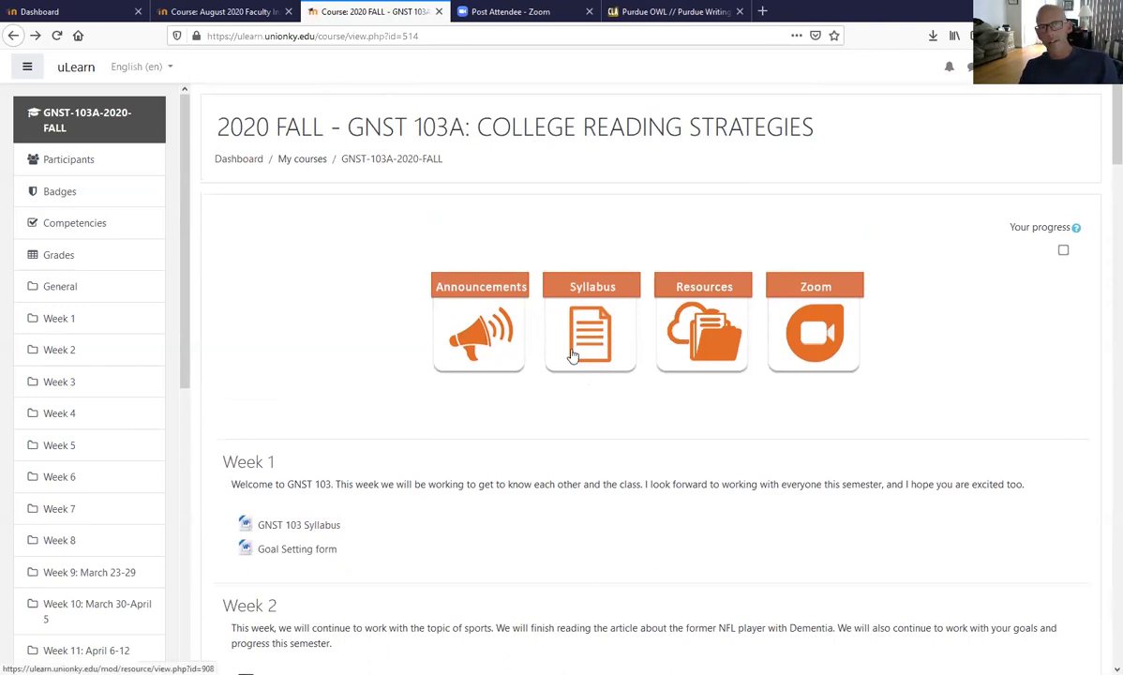
pyautogui.scroll(-2, 571, 355)
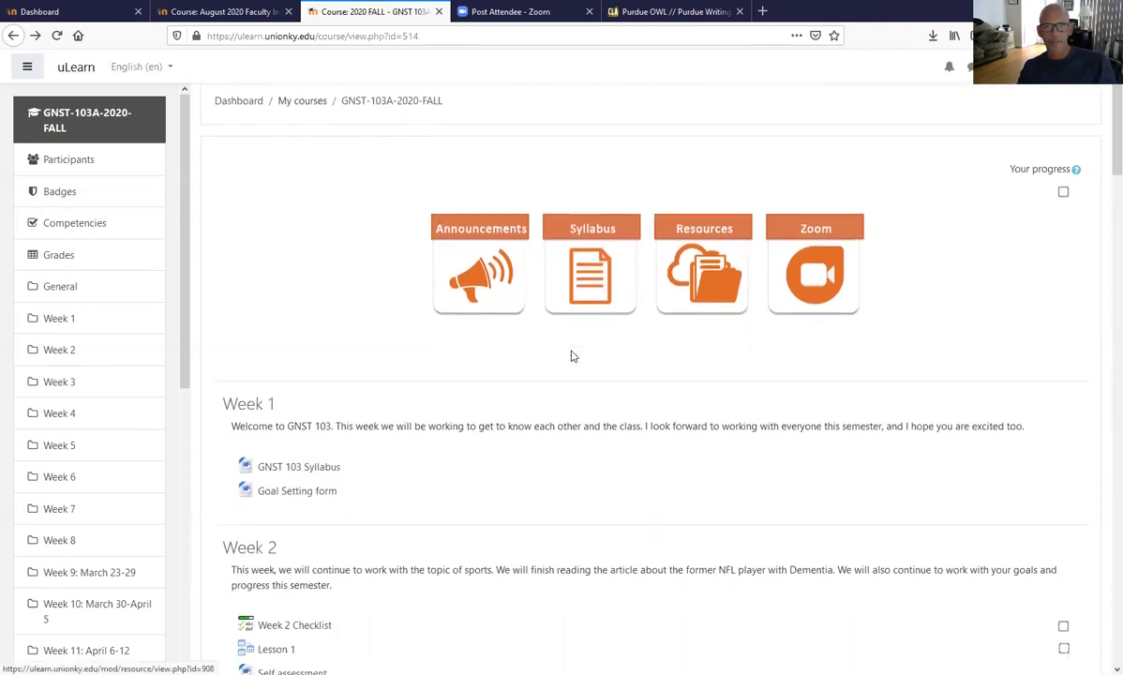
pyautogui.scroll(2, 572, 354)
pyautogui.scroll(-1, 354, 447)
pyautogui.scroll(-1, 365, 449)
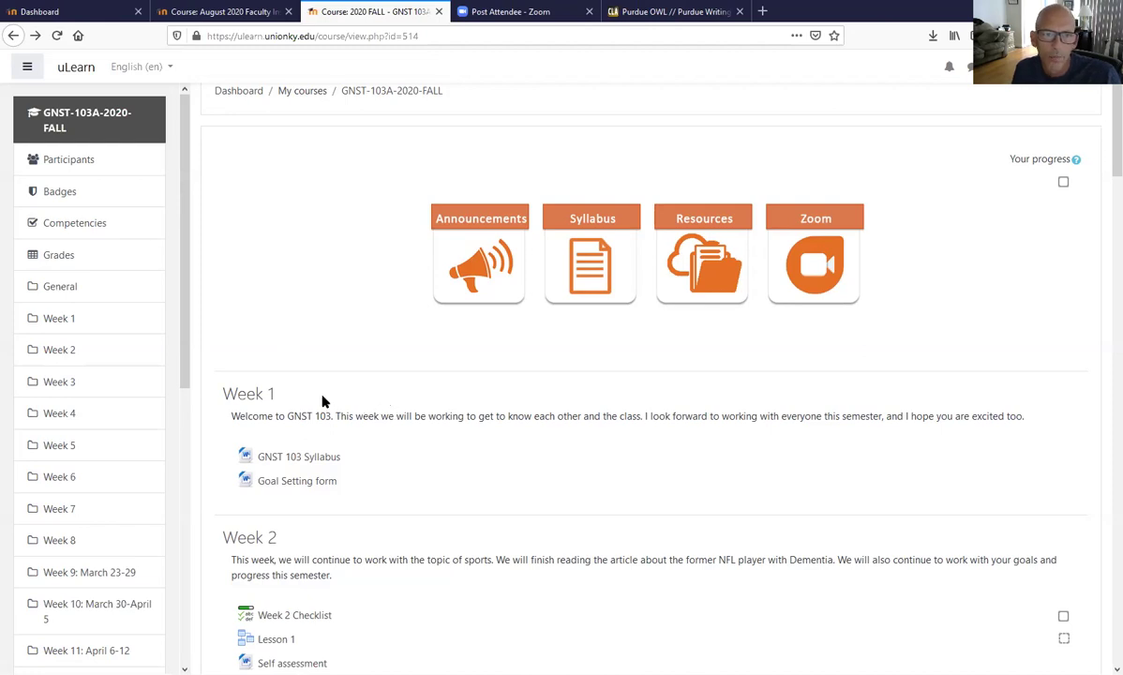
pyautogui.scroll(-3, 364, 468)
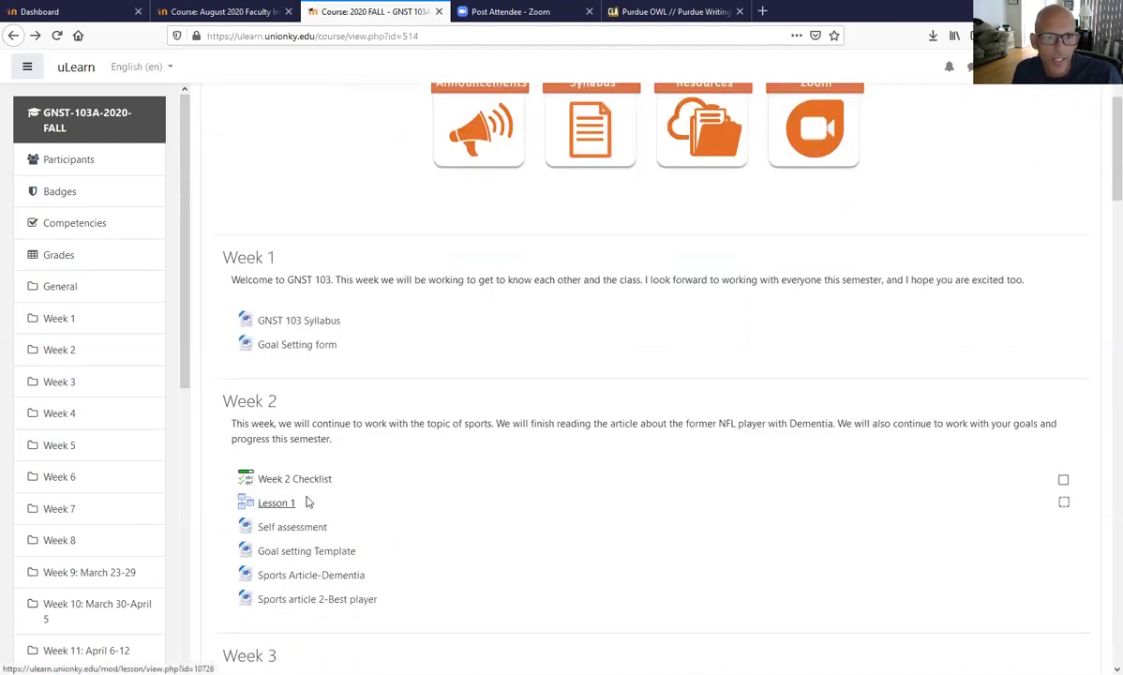
pyautogui.scroll(3, 443, 437)
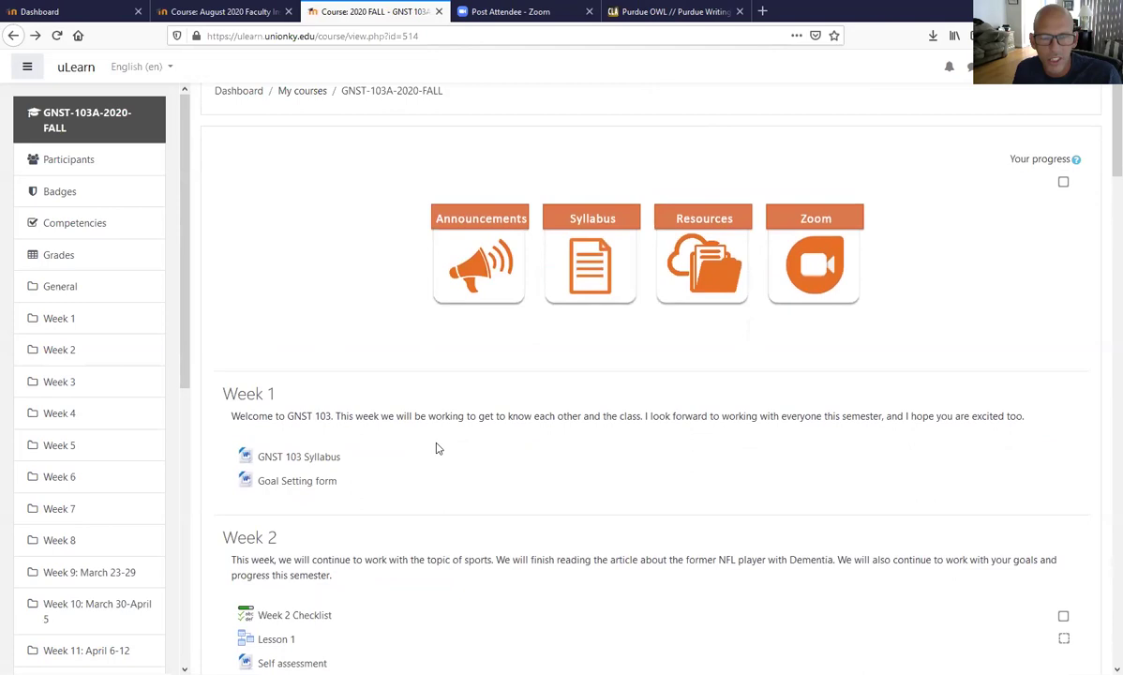
pyautogui.scroll(2, 435, 447)
pyautogui.scroll(-3, 435, 454)
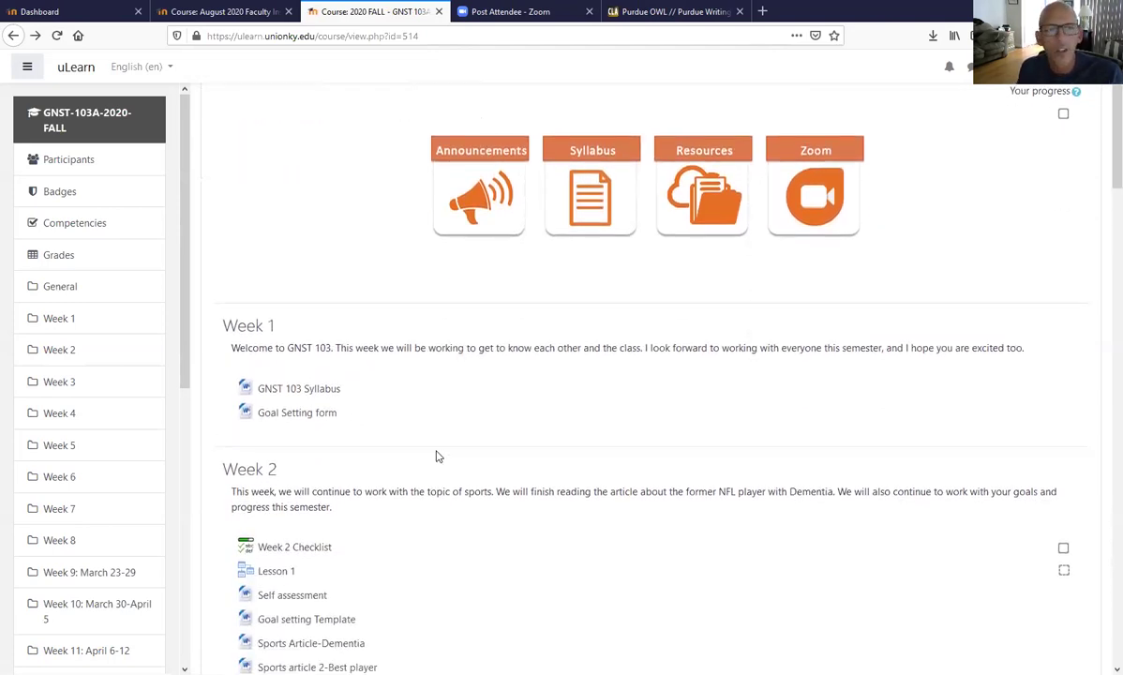
pyautogui.scroll(3, 469, 431)
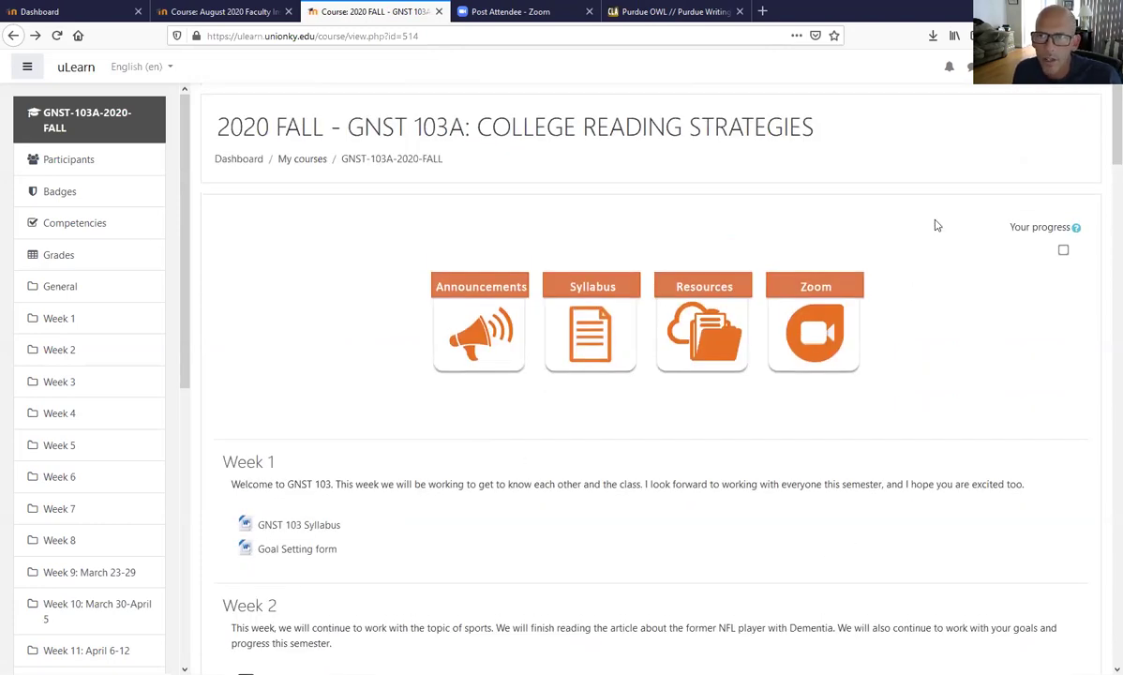
# Return to the normal role and turn course editing on.
pyautogui.click(1012, 67)
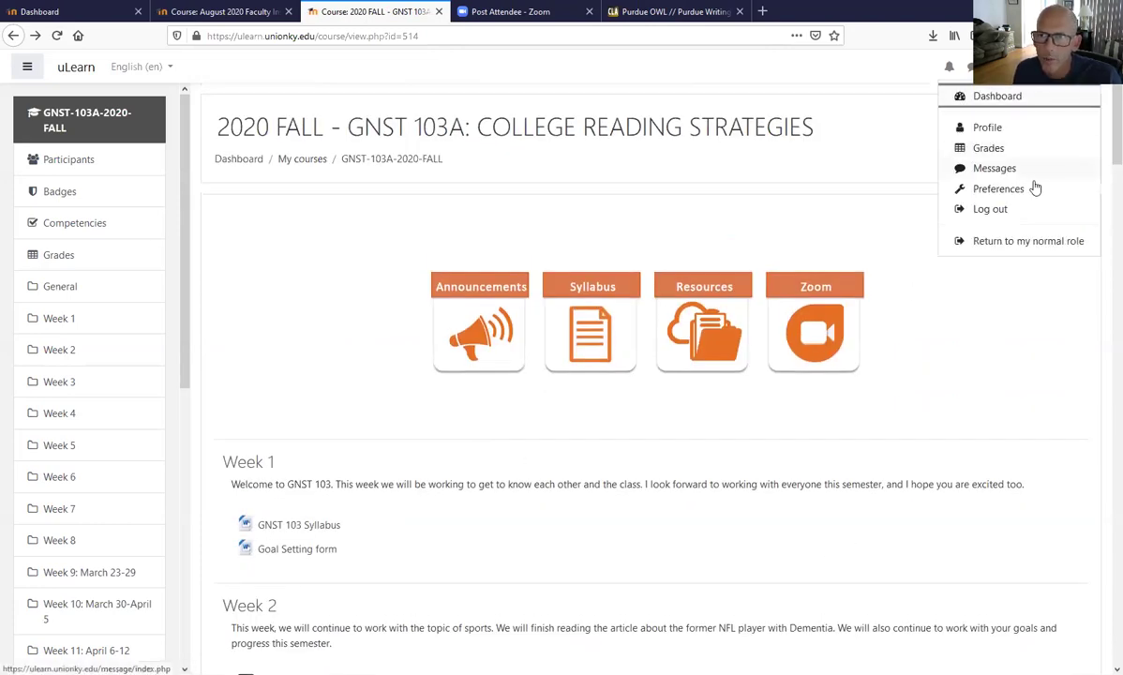
pyautogui.click(1022, 250)
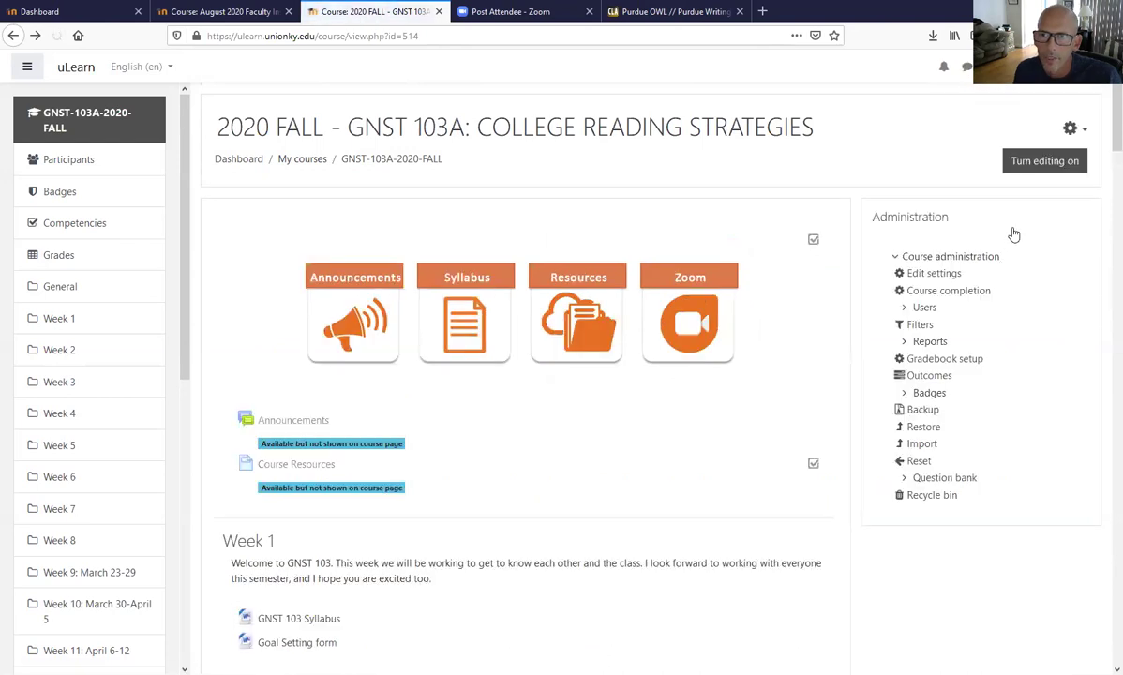
pyautogui.click(1039, 165)
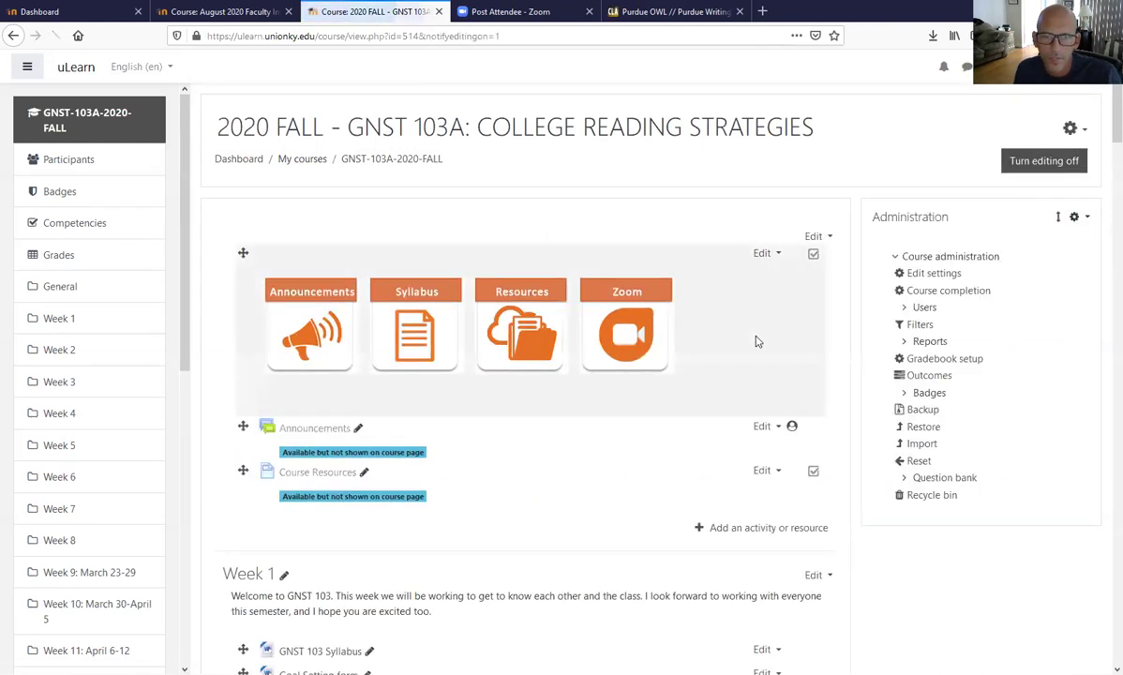
# Open the Week 1 section for editing and blank out its custom section name.
pyautogui.scroll(-4, 754, 342)
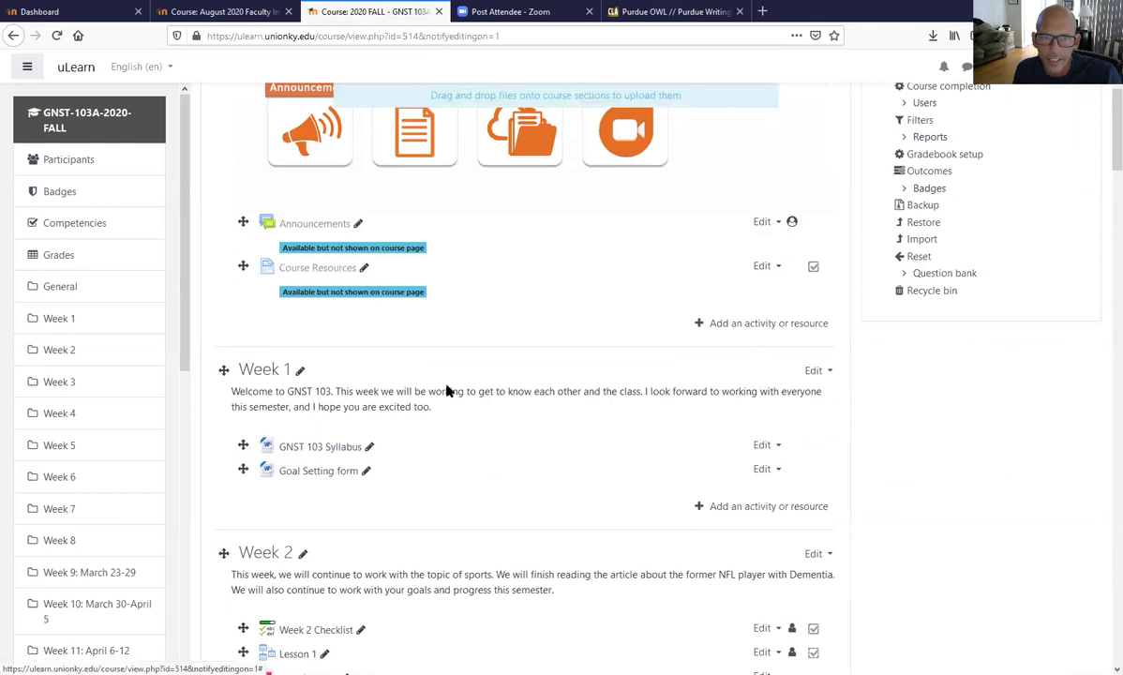
pyautogui.click(828, 372)
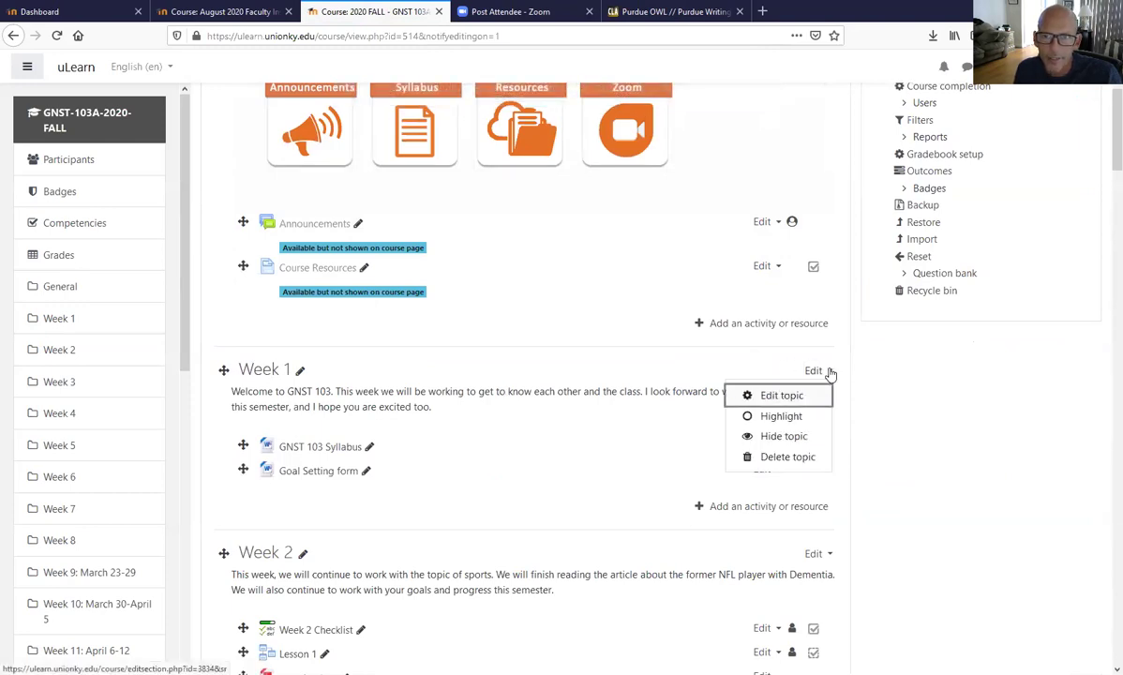
pyautogui.click(795, 396)
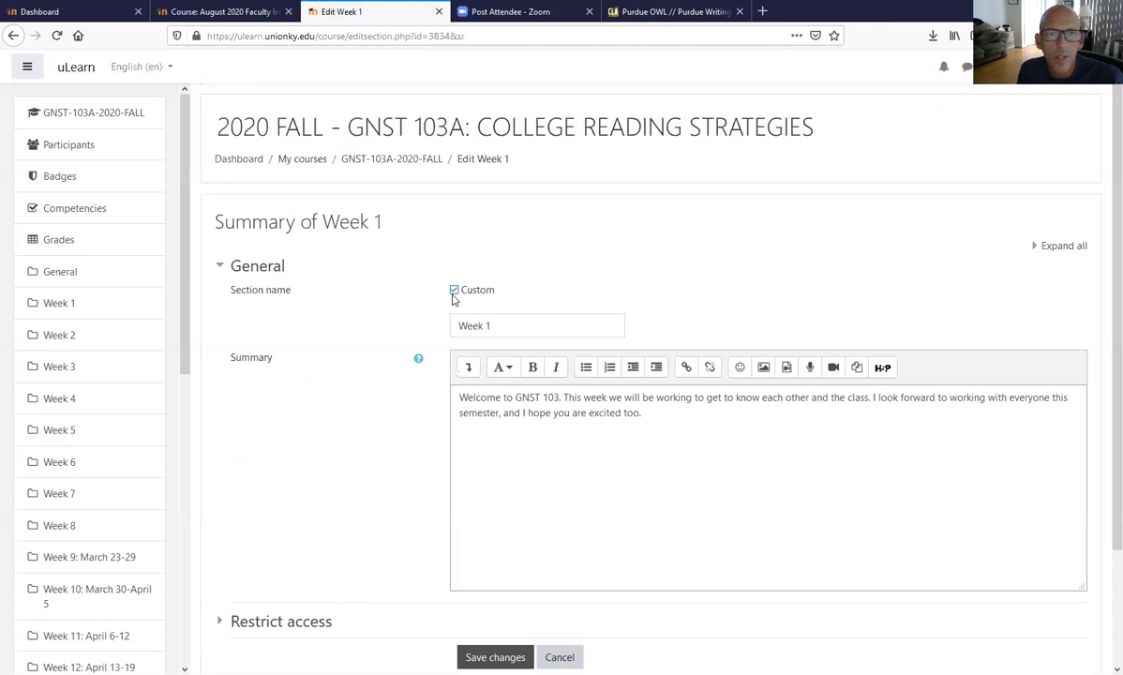
pyautogui.moveTo(500, 324); pyautogui.dragTo(445, 321)
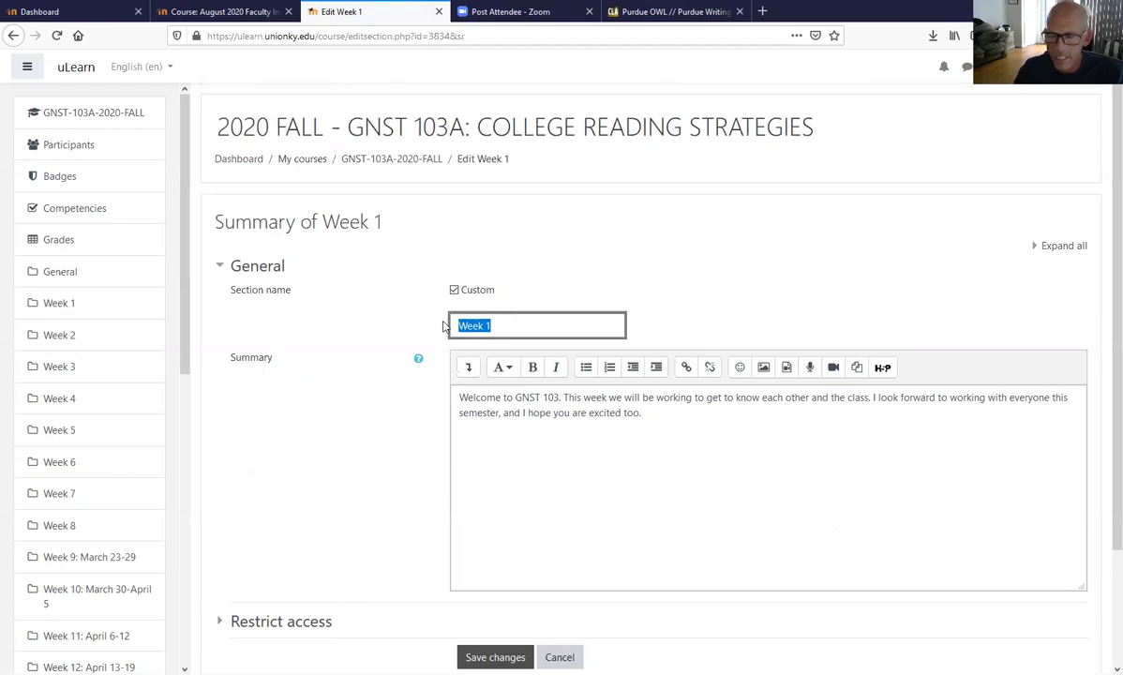
pyautogui.press('BackSpace')
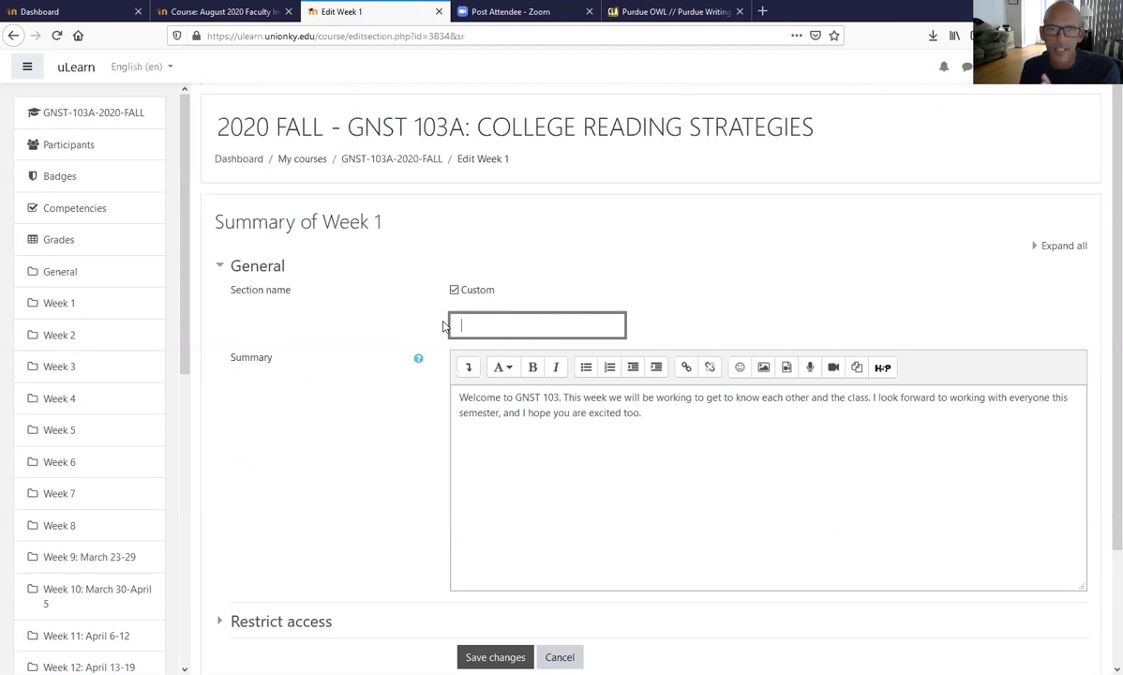
# Insert an empty line above the welcome text in the Week 1 summary.
pyautogui.click(530, 473)
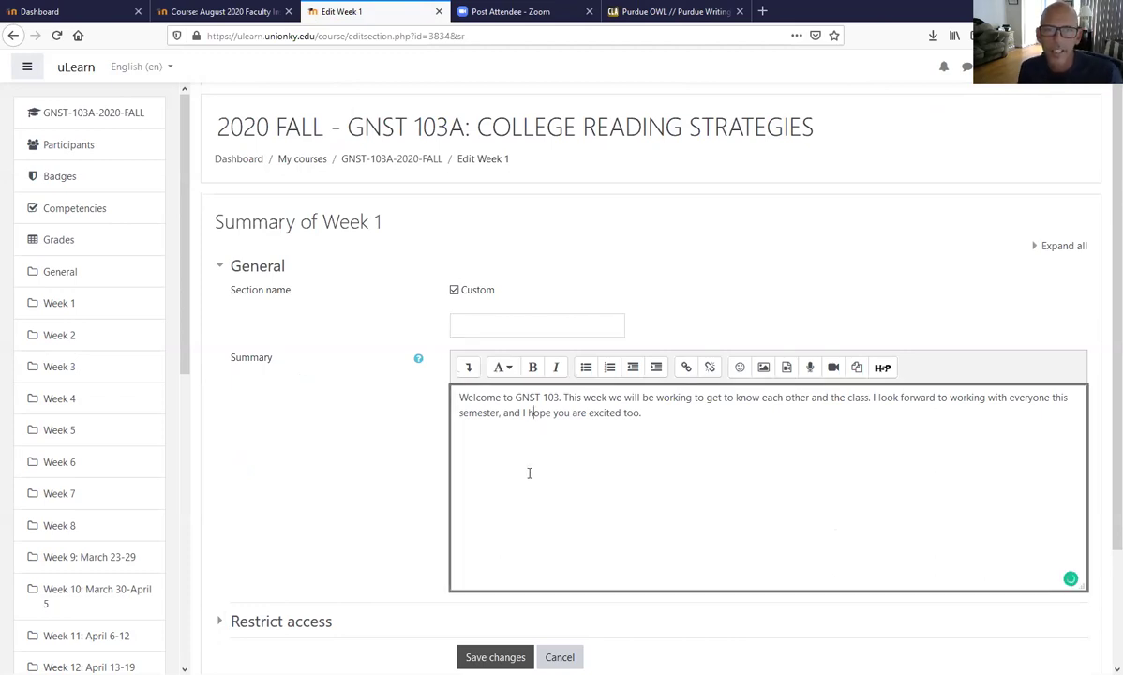
pyautogui.scroll(-2, 529, 462)
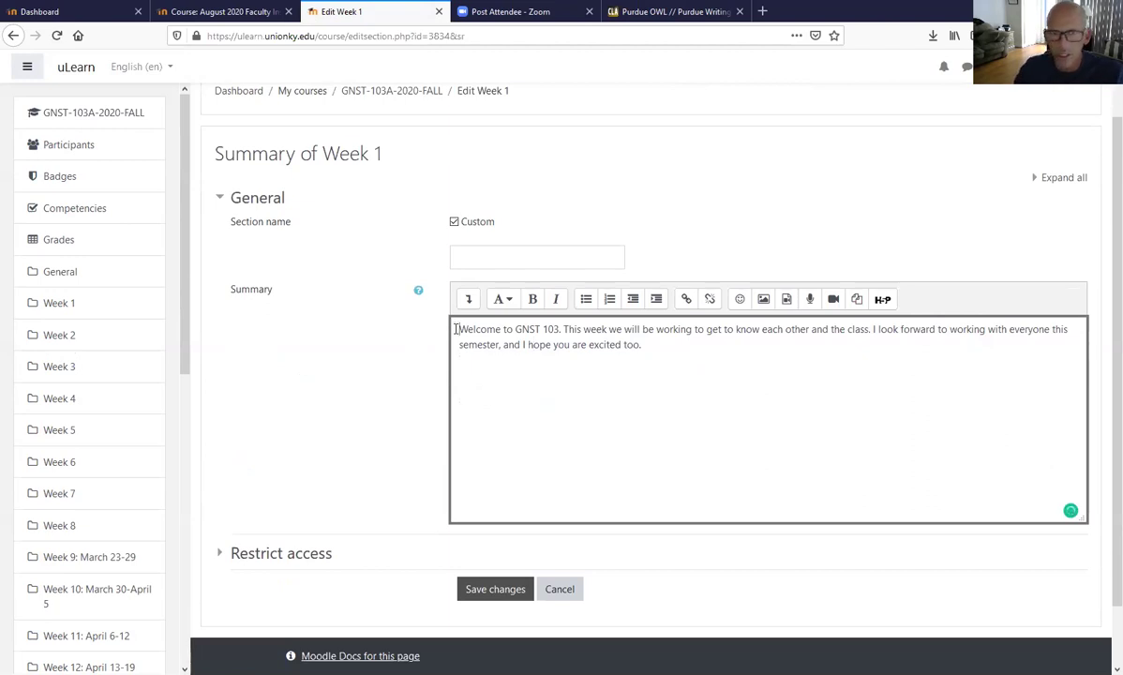
pyautogui.click(455, 329)
pyautogui.press('Return')
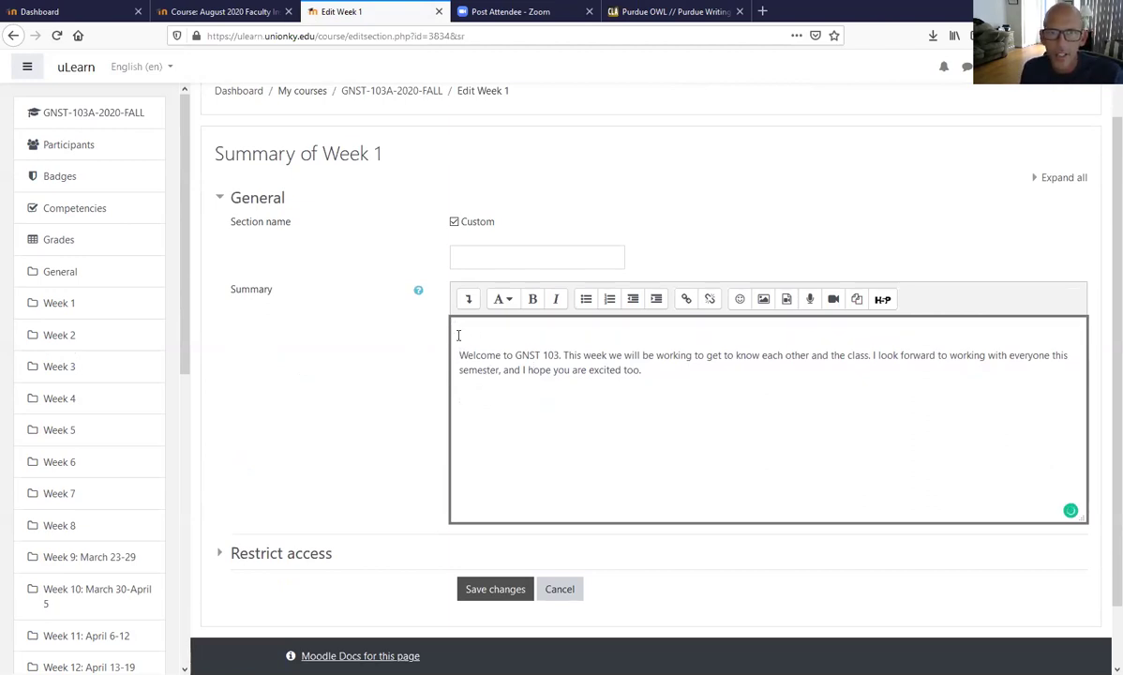
# Start adding an uploaded image on the summary's empty first line, browsing to the Course-Icons folder for the file.
pyautogui.click(764, 300)
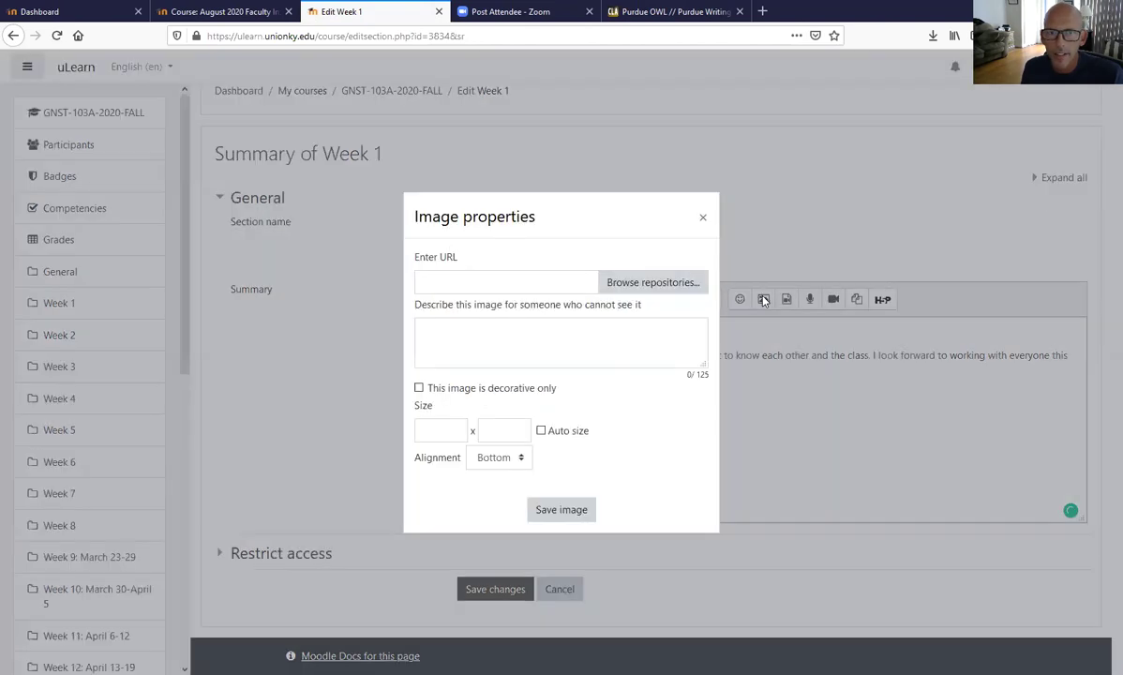
pyautogui.click(614, 282)
pyautogui.click(463, 313)
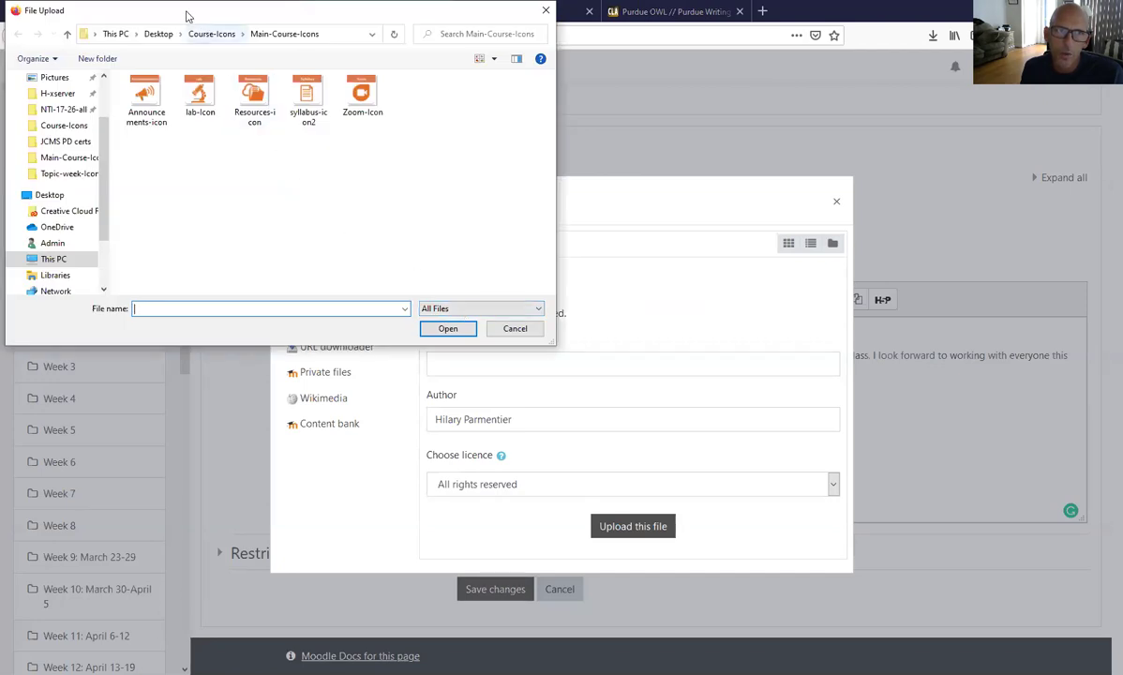
pyautogui.click(212, 33)
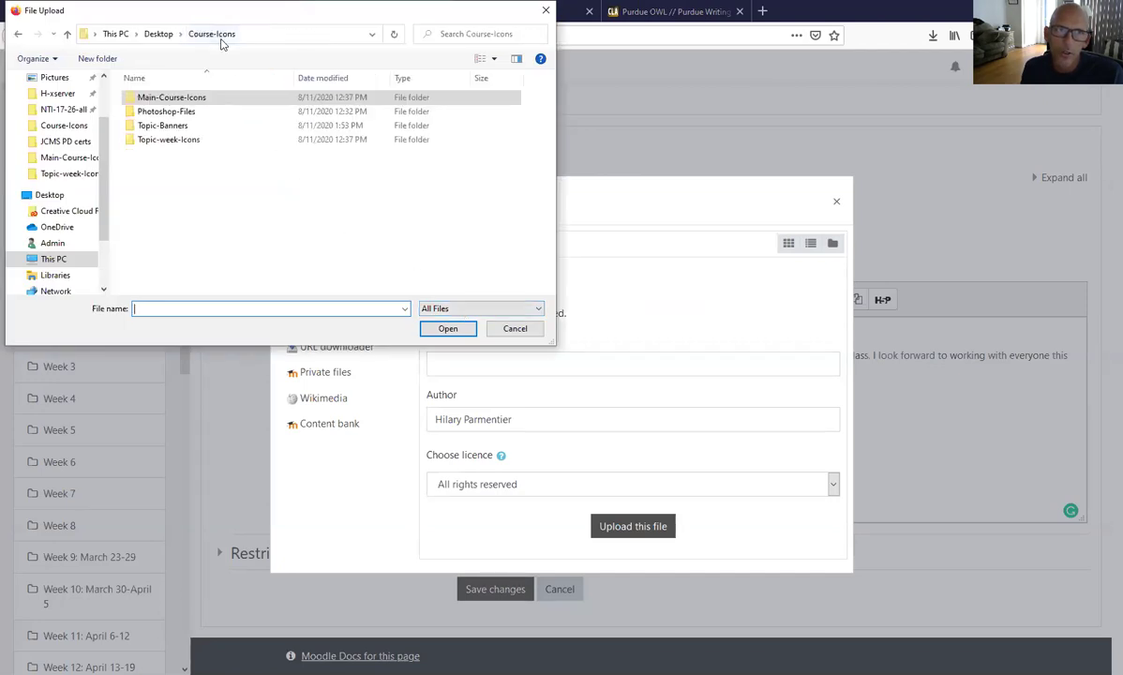
pyautogui.click(169, 142)
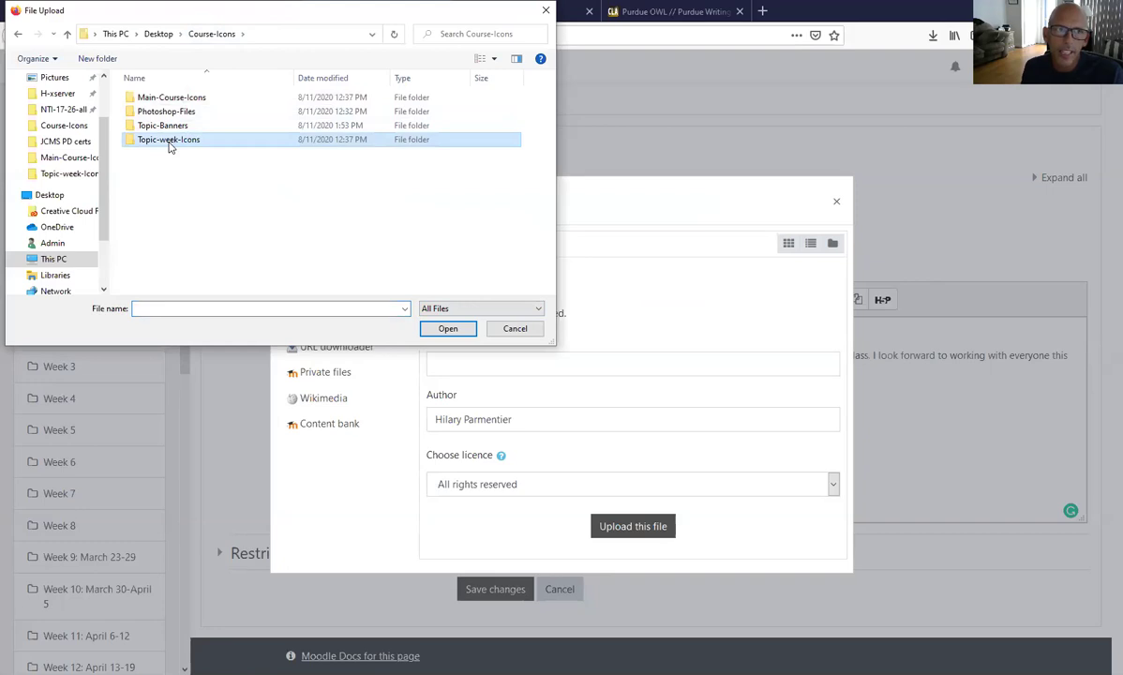
pyautogui.doubleClick(170, 141)
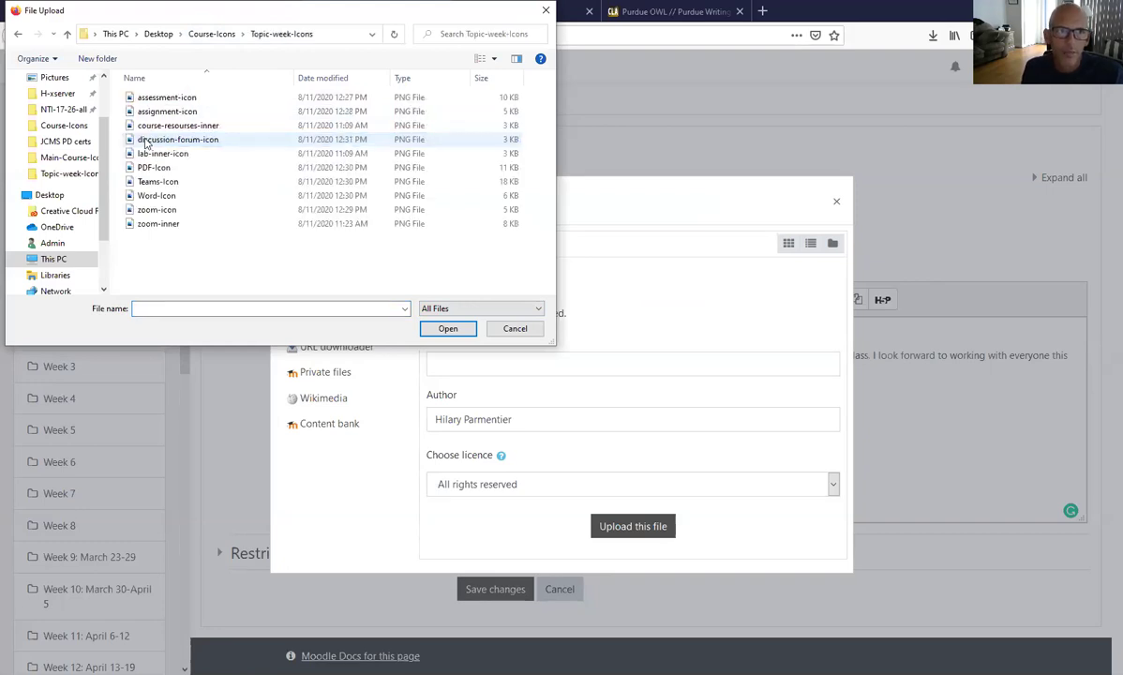
pyautogui.click(210, 36)
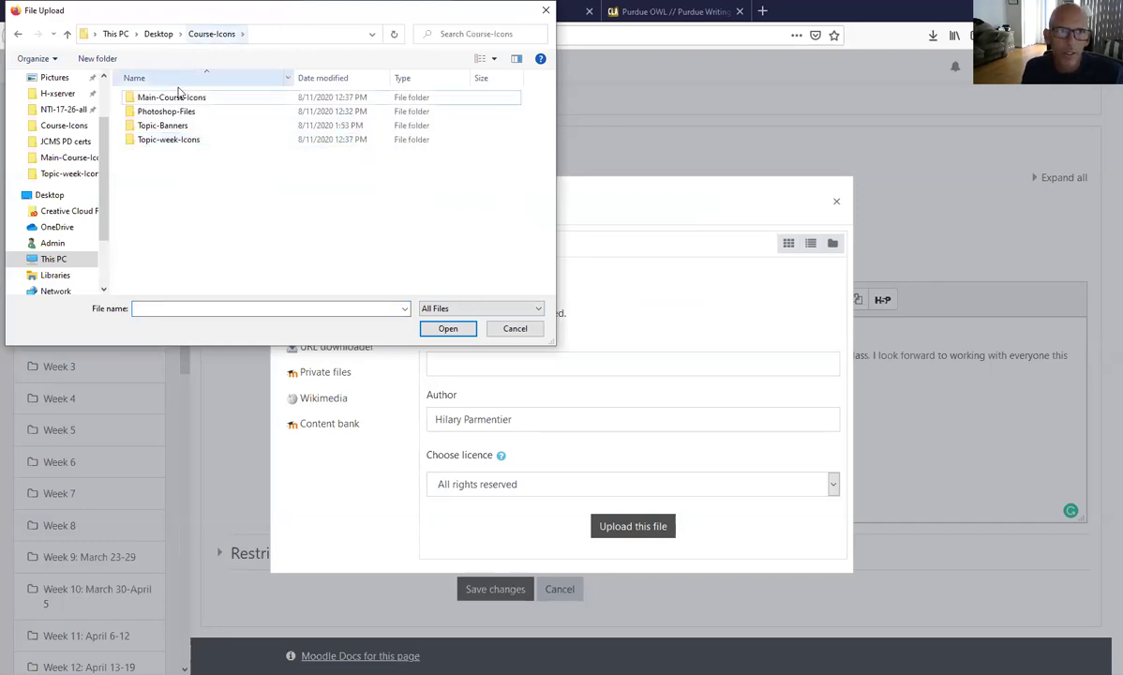
# Upload Topic-Banner-Orange-w1 from the Topic-Banners folder as the Week 1 summary image.
pyautogui.doubleClick(162, 126)
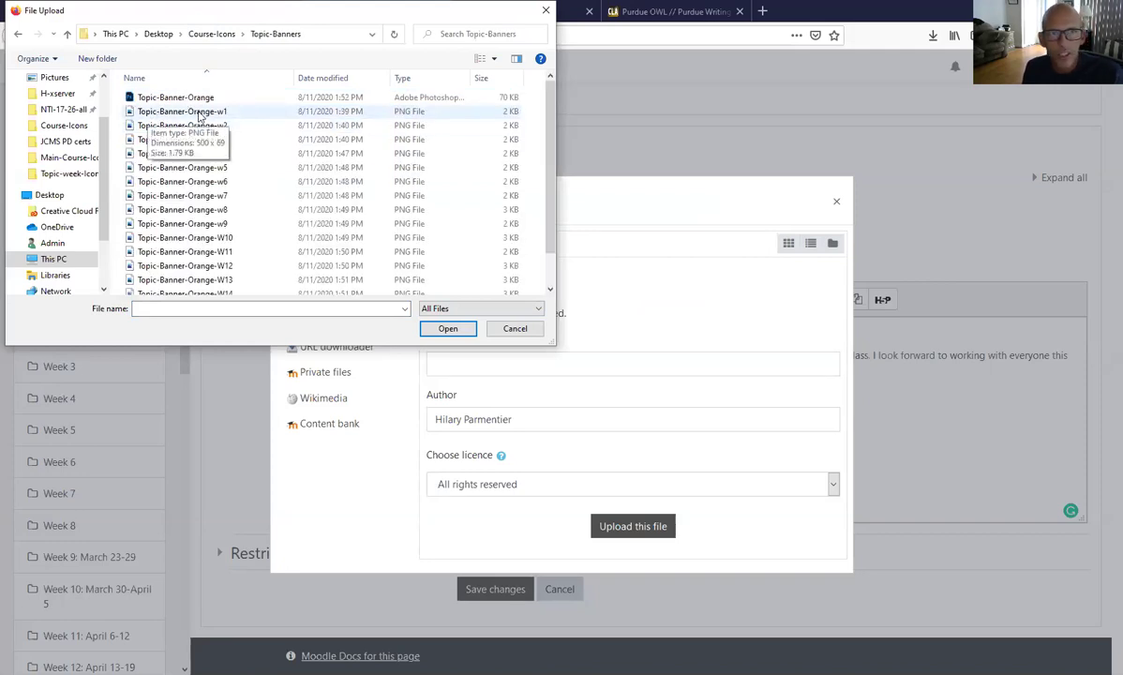
pyautogui.scroll(-1, 248, 173)
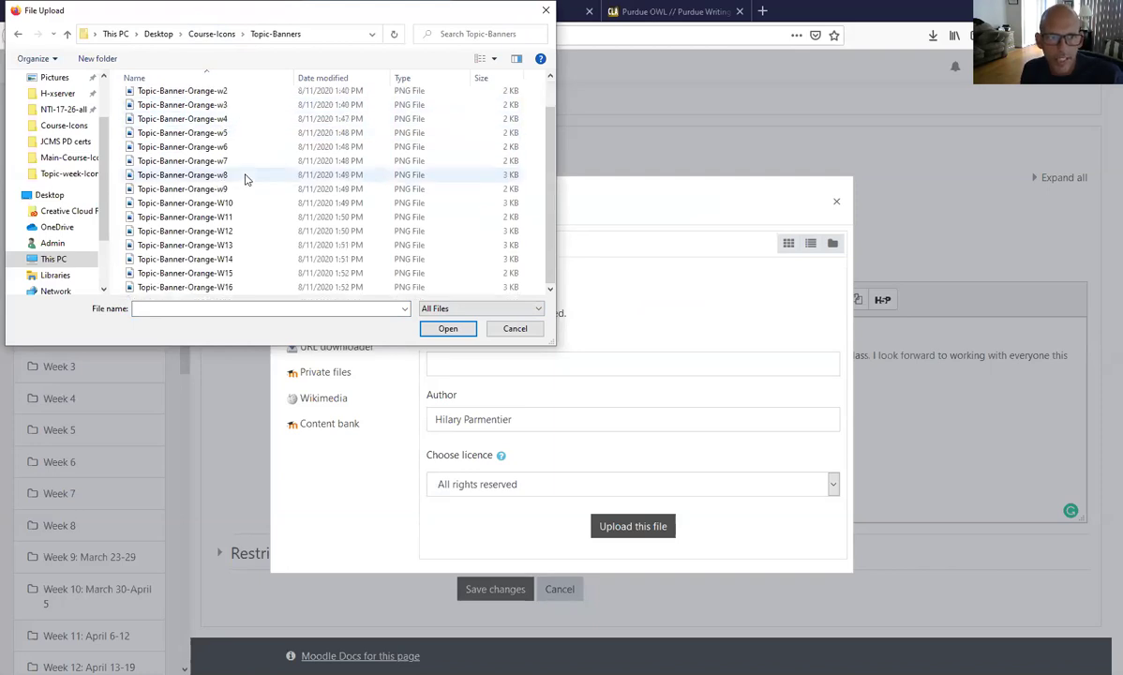
pyautogui.scroll(1, 246, 214)
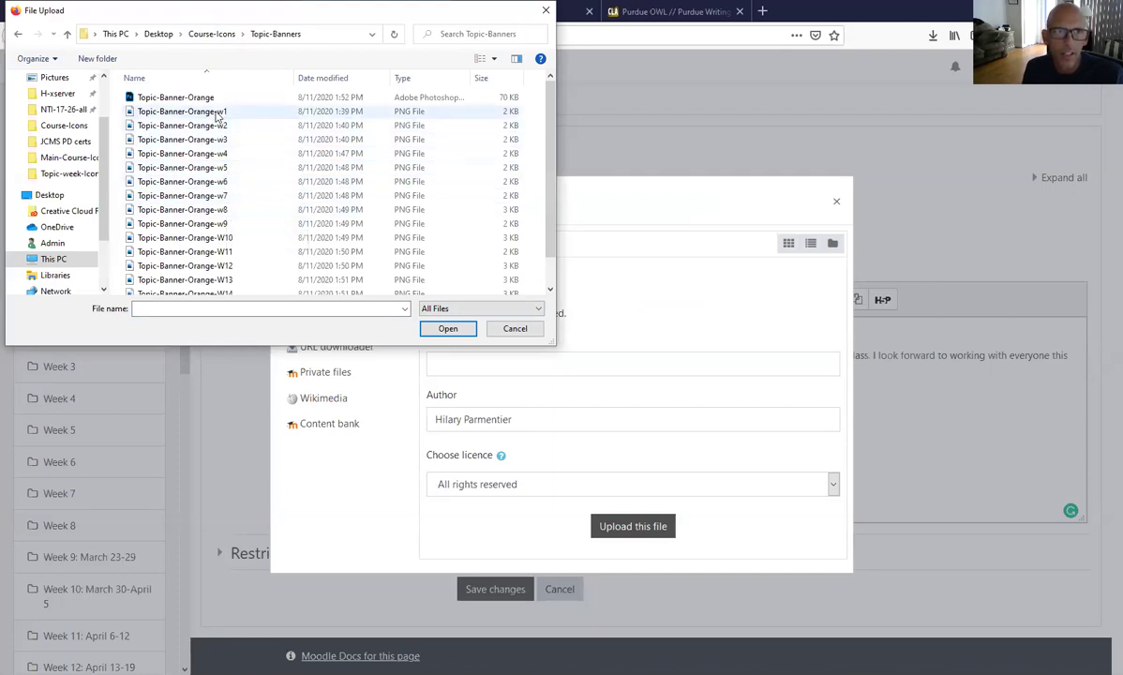
pyautogui.click(216, 112)
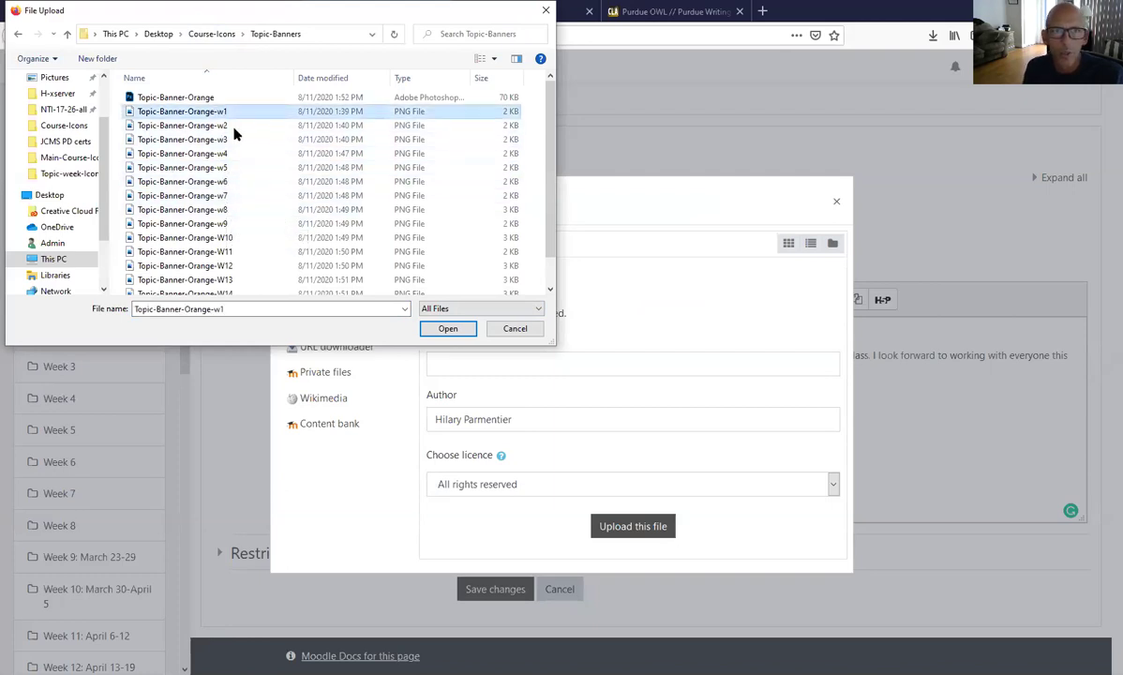
pyautogui.click(448, 329)
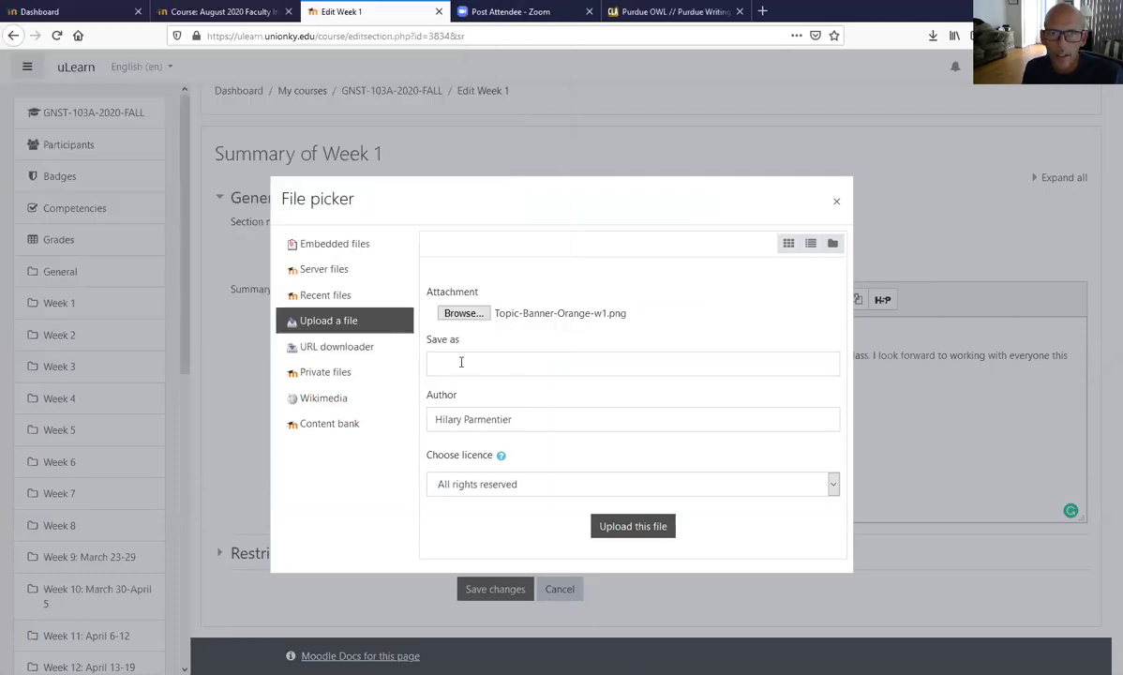
pyautogui.click(619, 525)
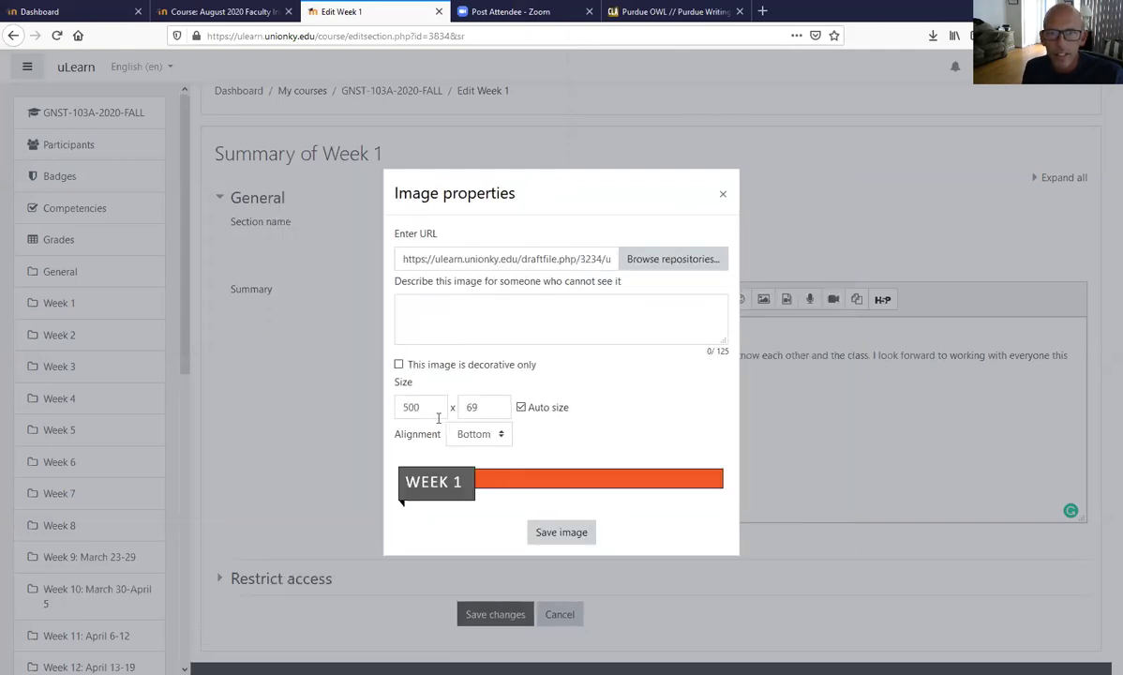
# Mark the Week 1 banner as decorative only, set its alignment to Top and insert it into the summary.
pyautogui.scroll(-1, 429, 405)
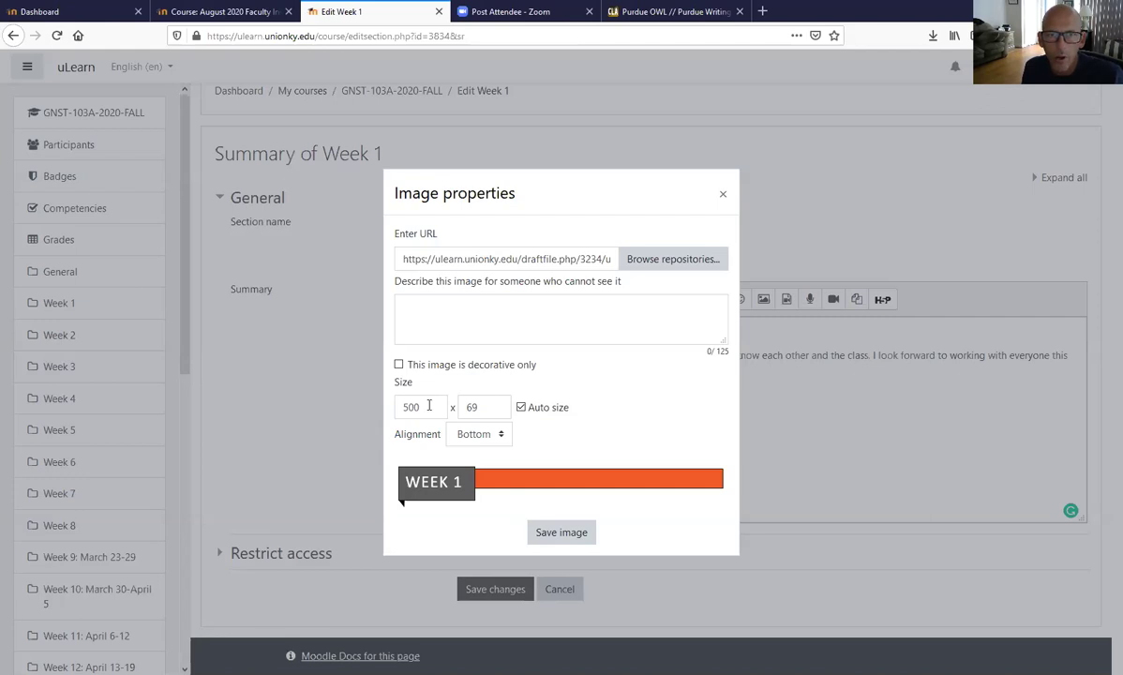
pyautogui.click(398, 363)
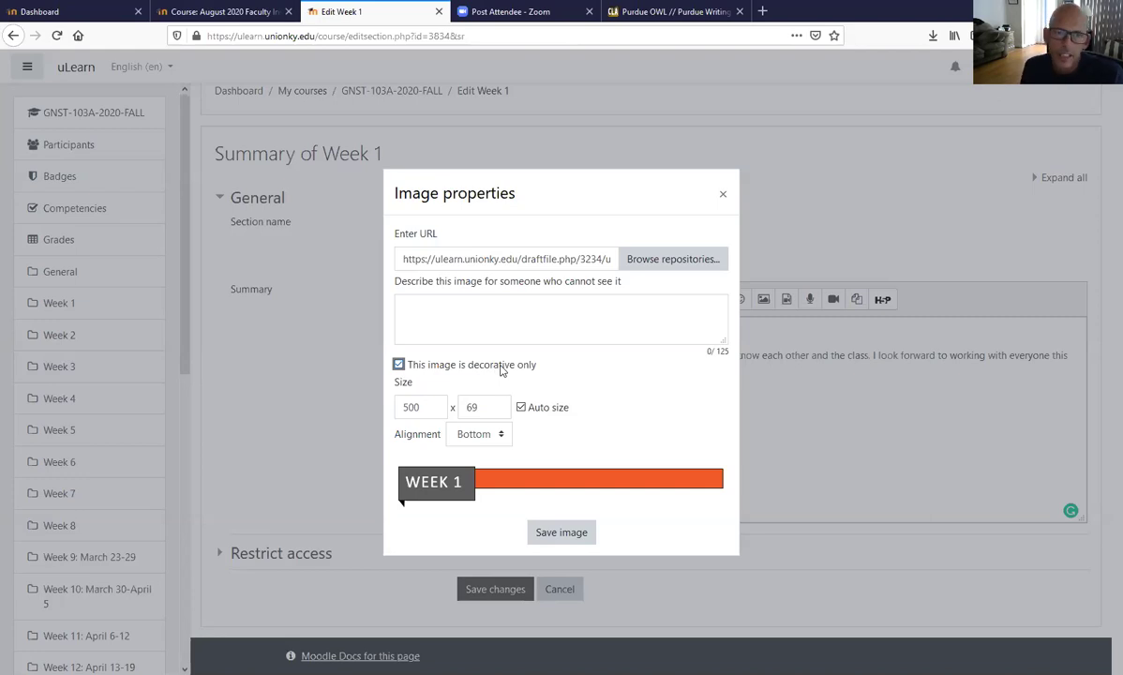
pyautogui.click(501, 436)
pyautogui.click(464, 453)
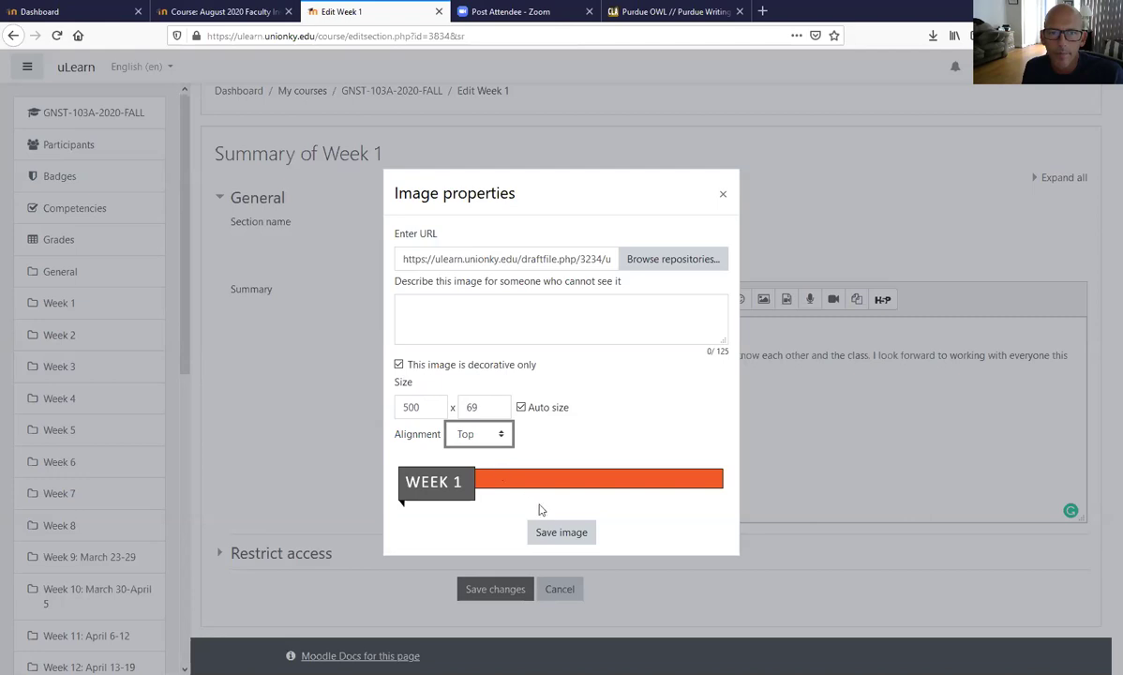
pyautogui.click(556, 533)
# Save the Week 1 section changes and check the banner on the course page.
pyautogui.scroll(-1, 551, 536)
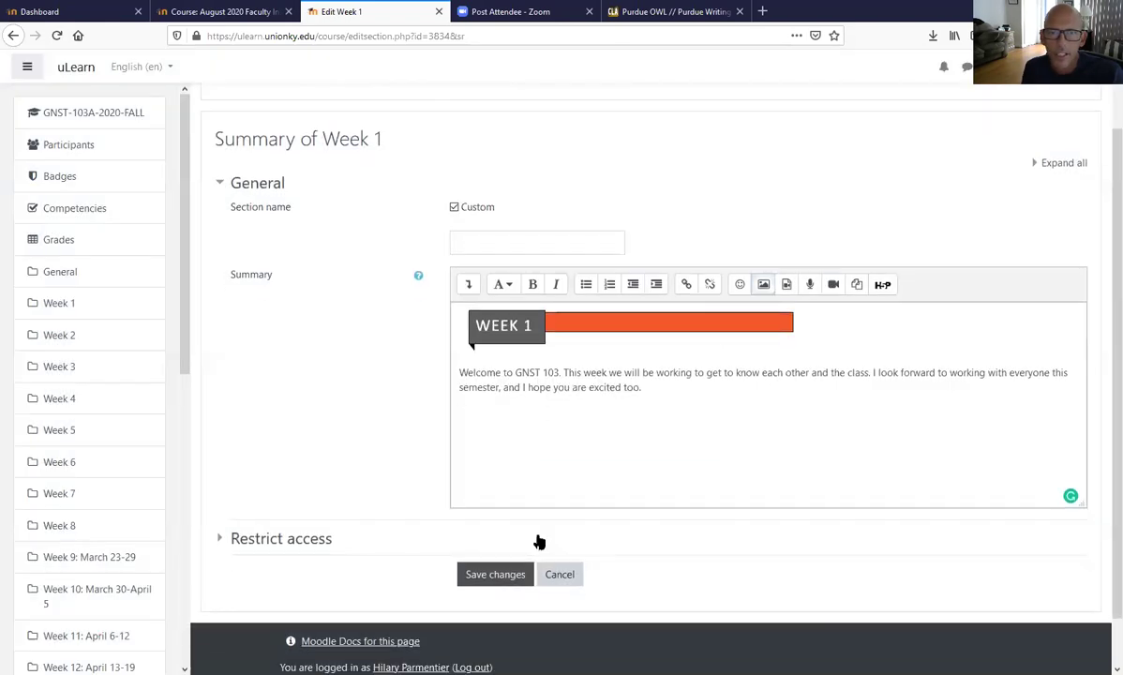
pyautogui.click(485, 518)
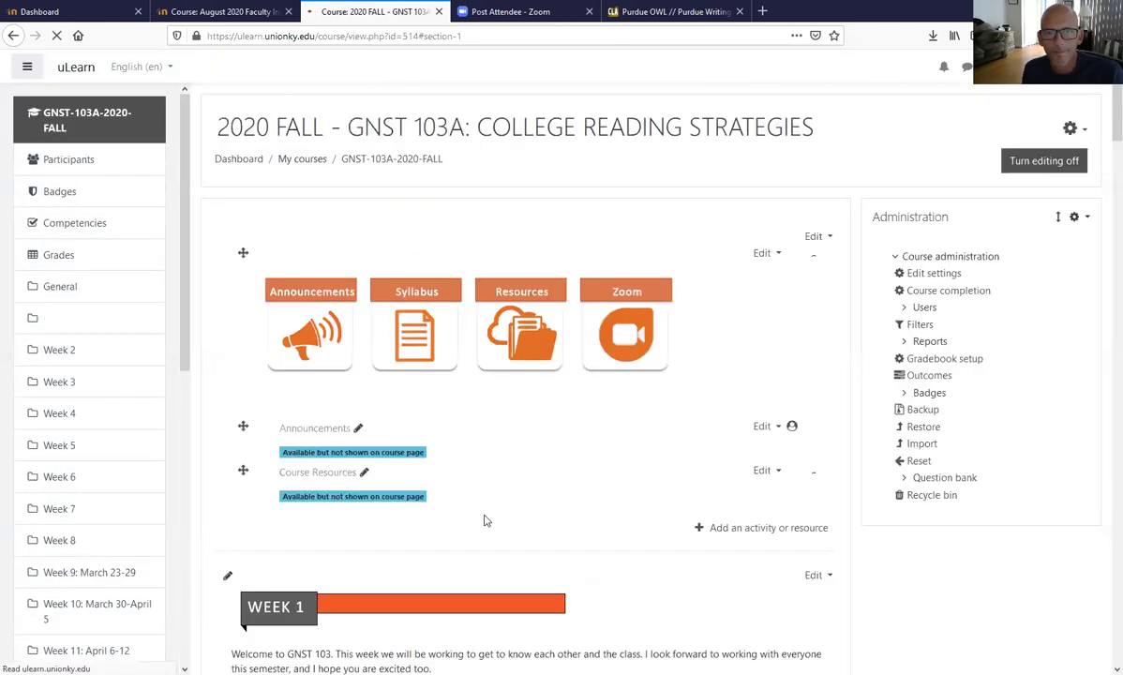
pyautogui.scroll(2, 509, 441)
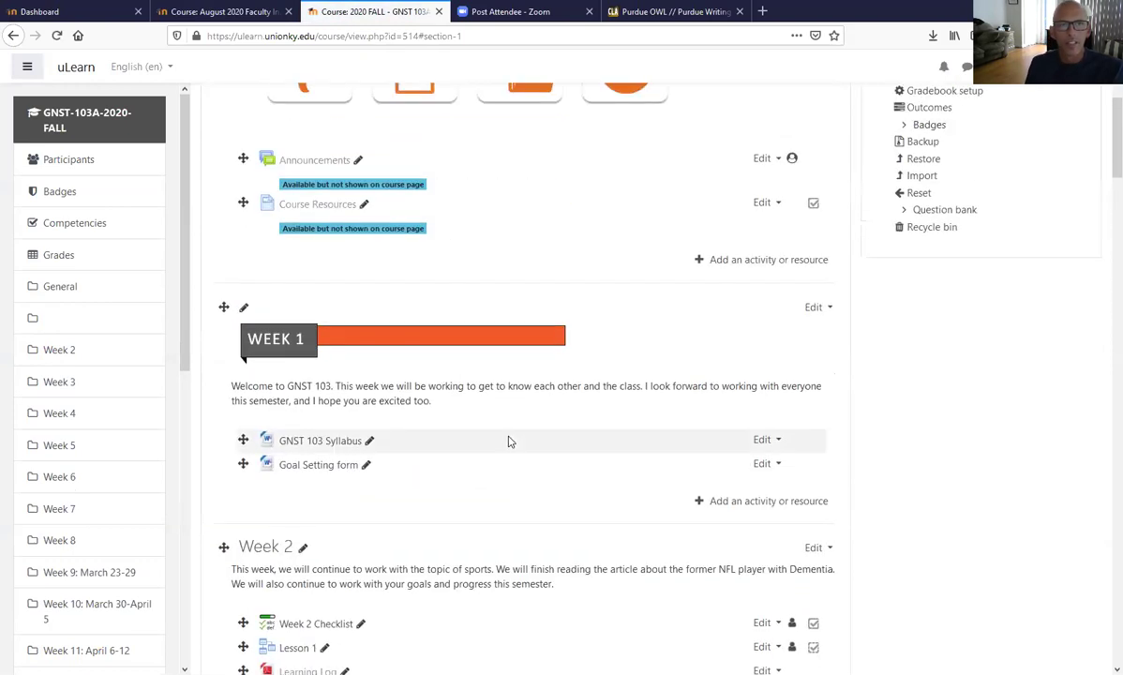
pyautogui.scroll(2, 509, 441)
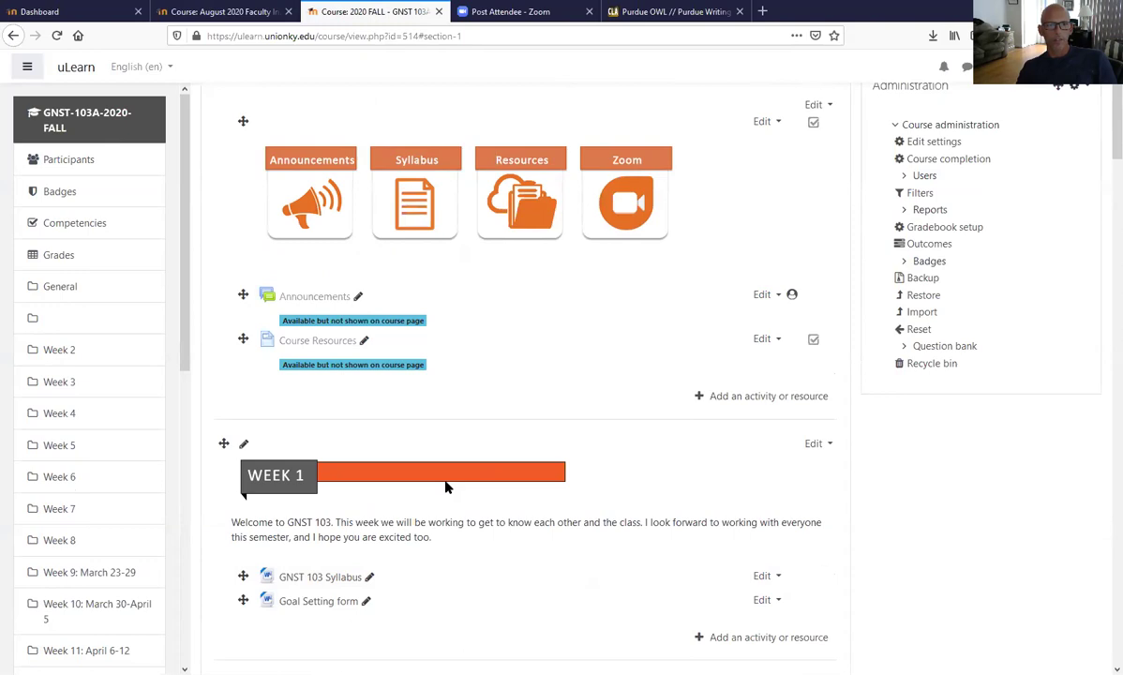
# Open the Week 2 section for editing and insert an empty line above its summary text.
pyautogui.scroll(-1, 445, 486)
pyautogui.scroll(-3, 445, 487)
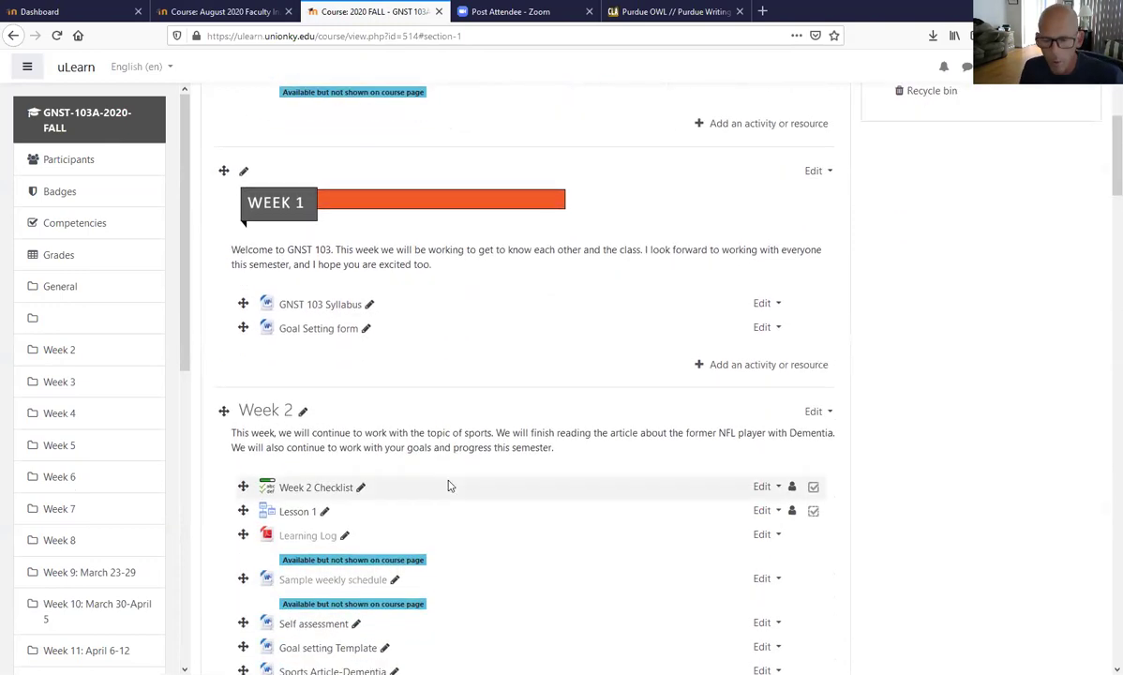
pyautogui.click(821, 413)
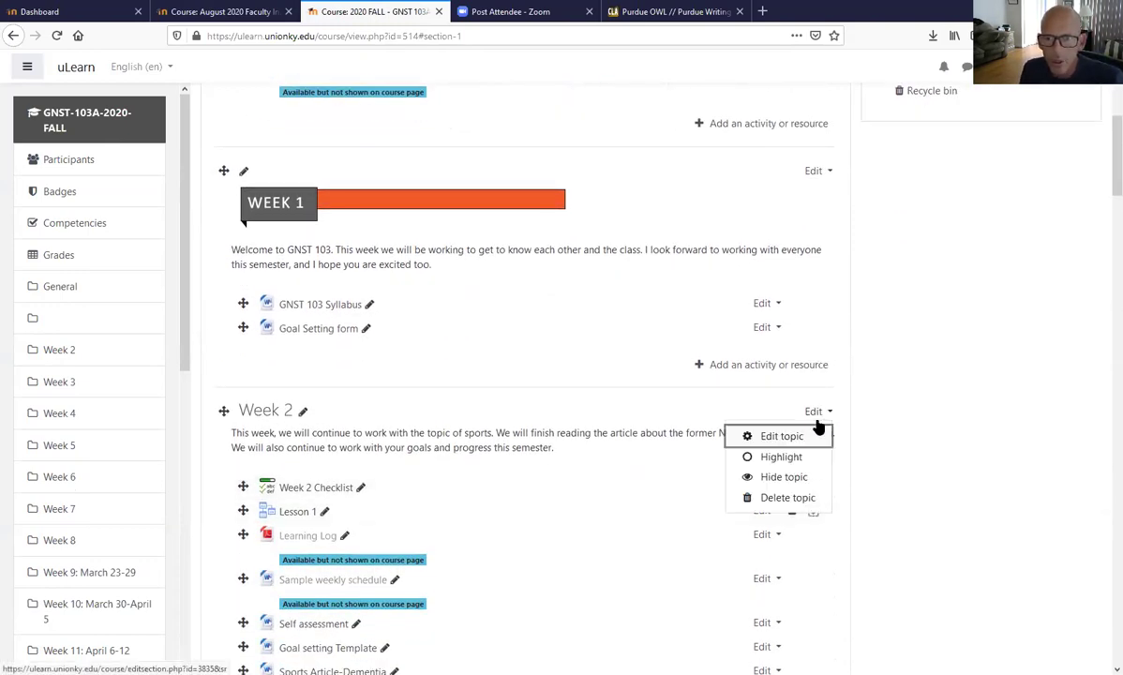
pyautogui.click(799, 438)
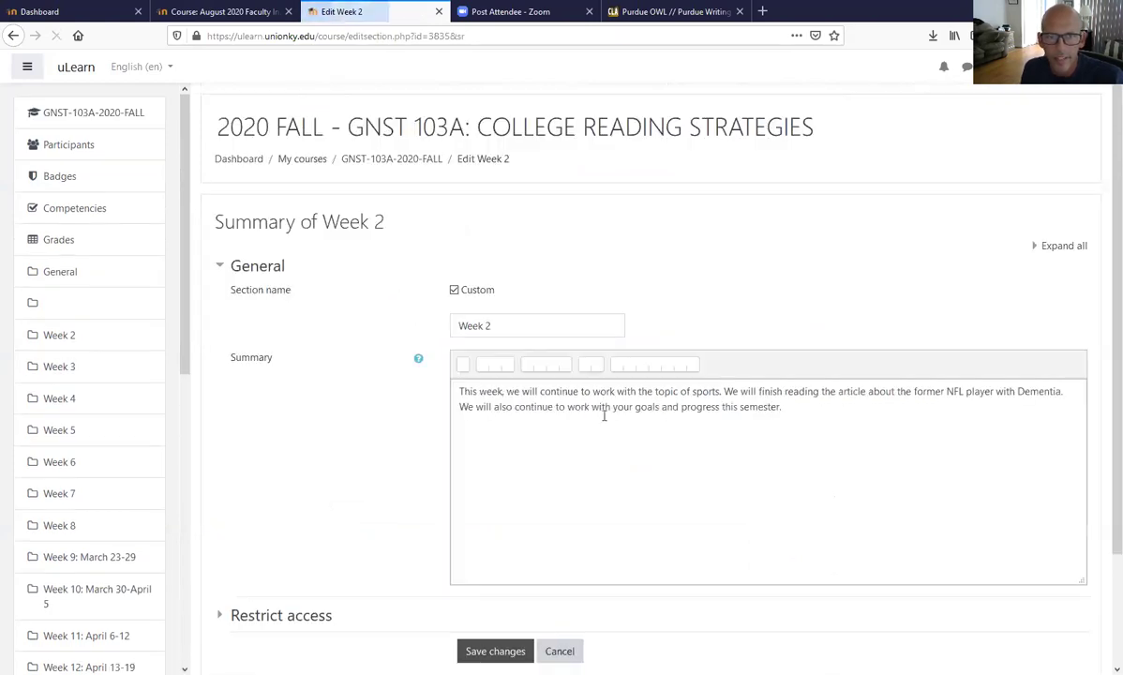
pyautogui.click(459, 397)
pyautogui.press('Return')
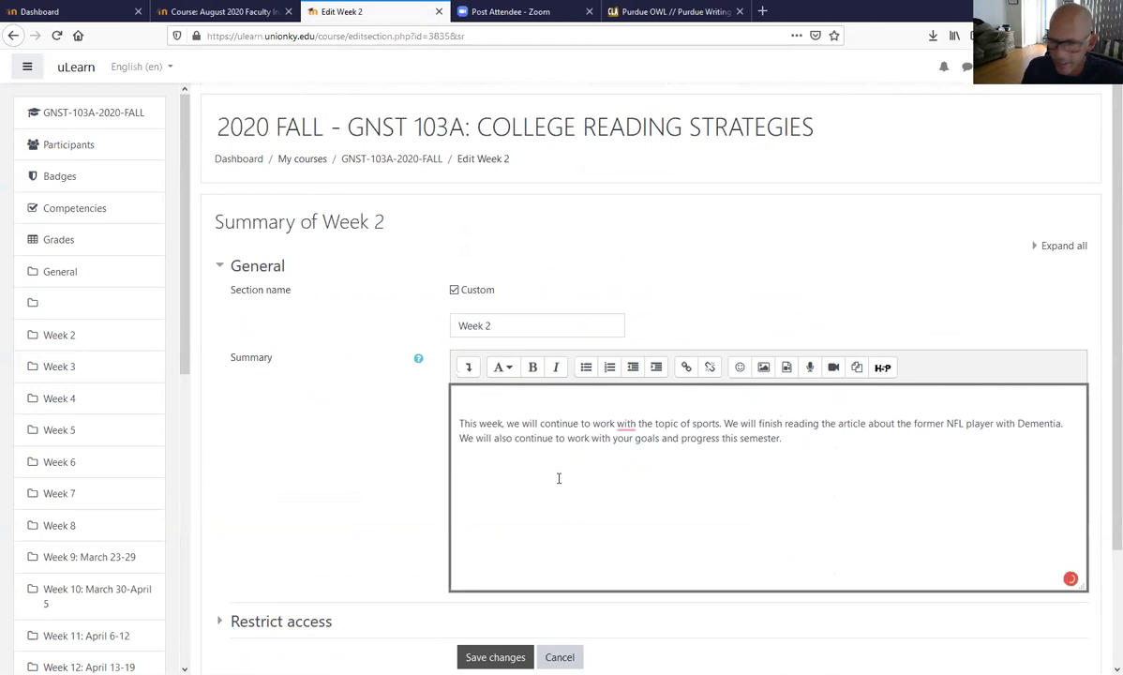
# Upload Topic-Banner-Orange-w2 from the Topic-Banners folder as the Week 2 summary image.
pyautogui.click(468, 366)
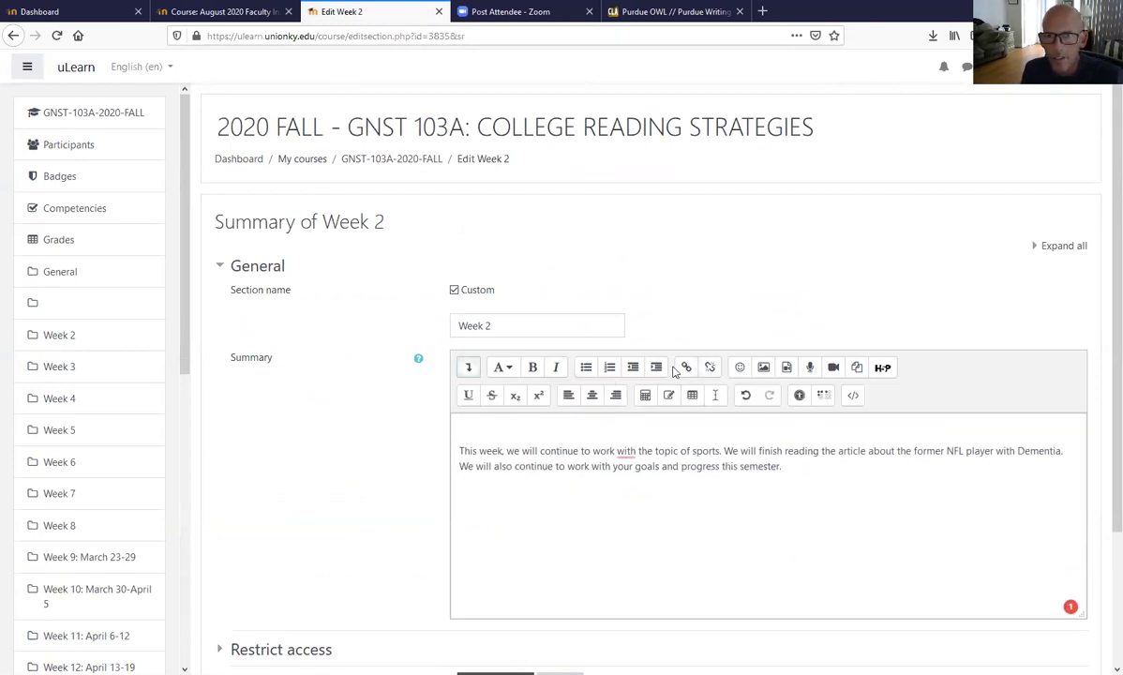
pyautogui.click(763, 367)
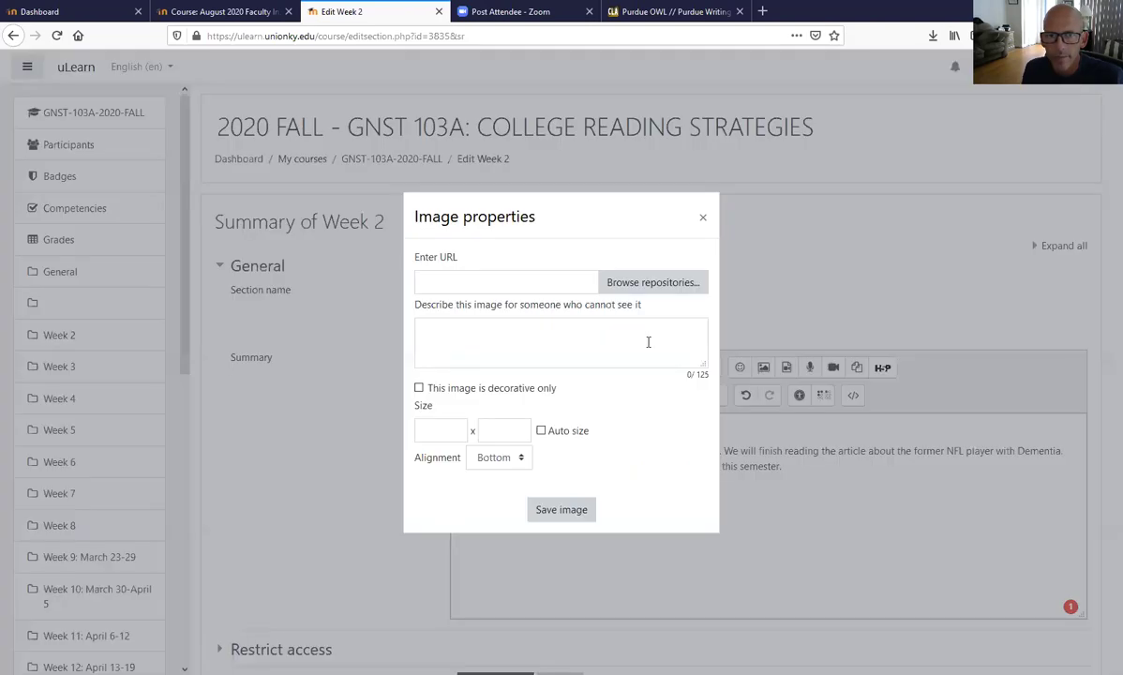
pyautogui.click(653, 283)
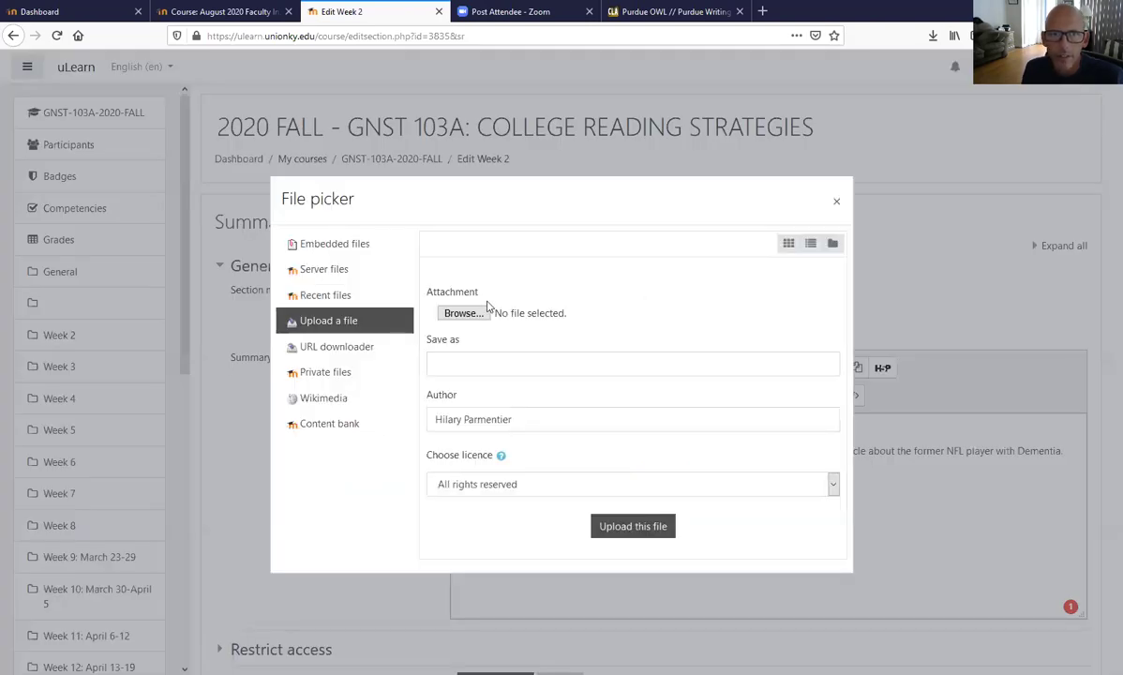
pyautogui.click(455, 310)
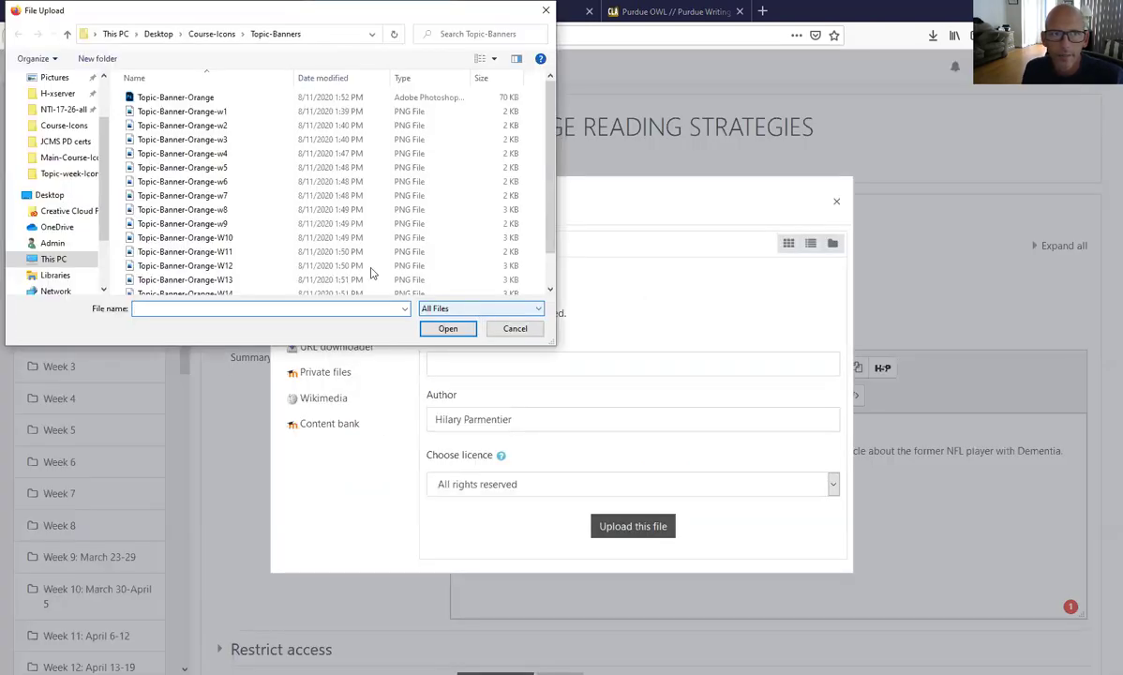
pyautogui.click(318, 124)
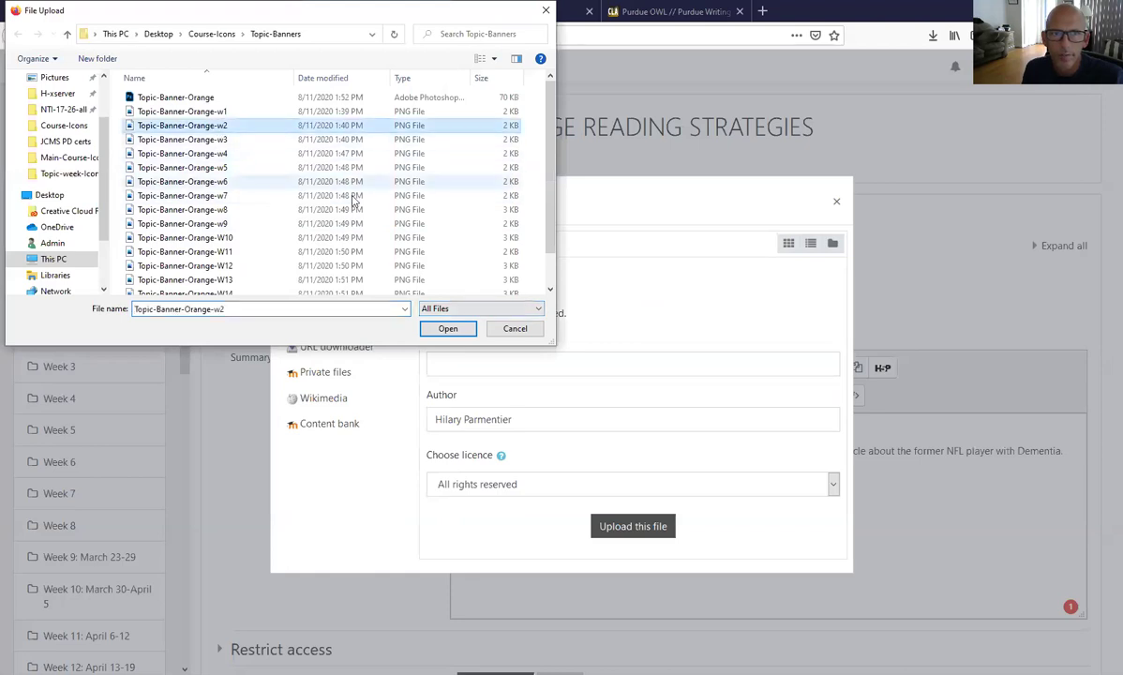
pyautogui.click(447, 327)
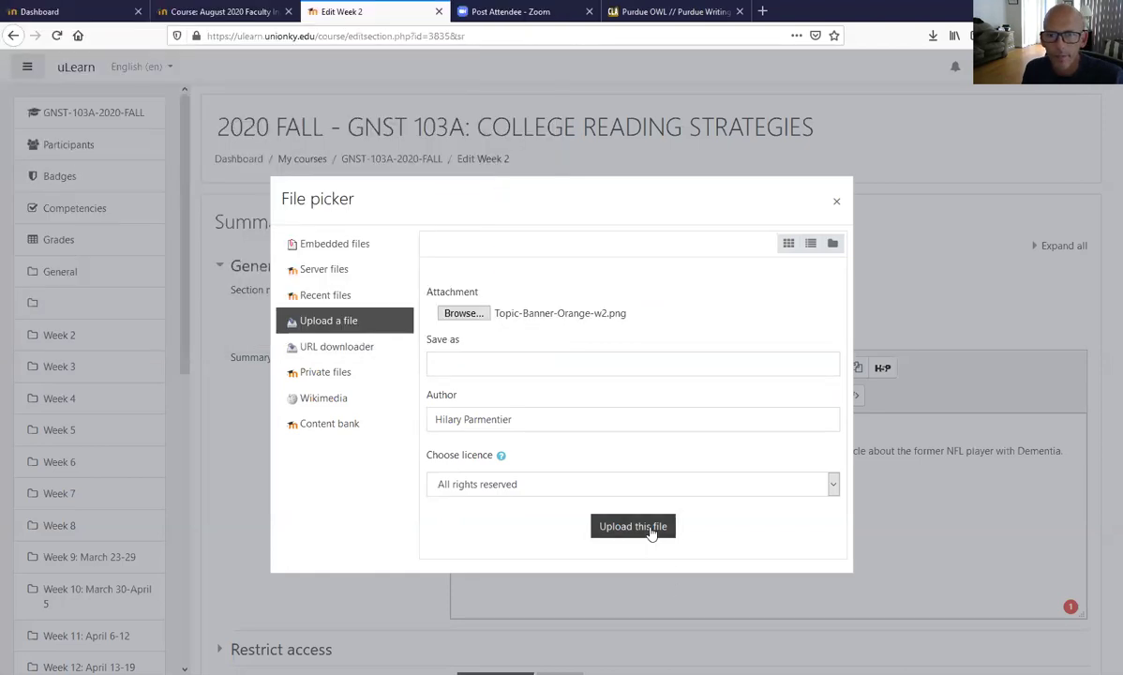
pyautogui.click(650, 529)
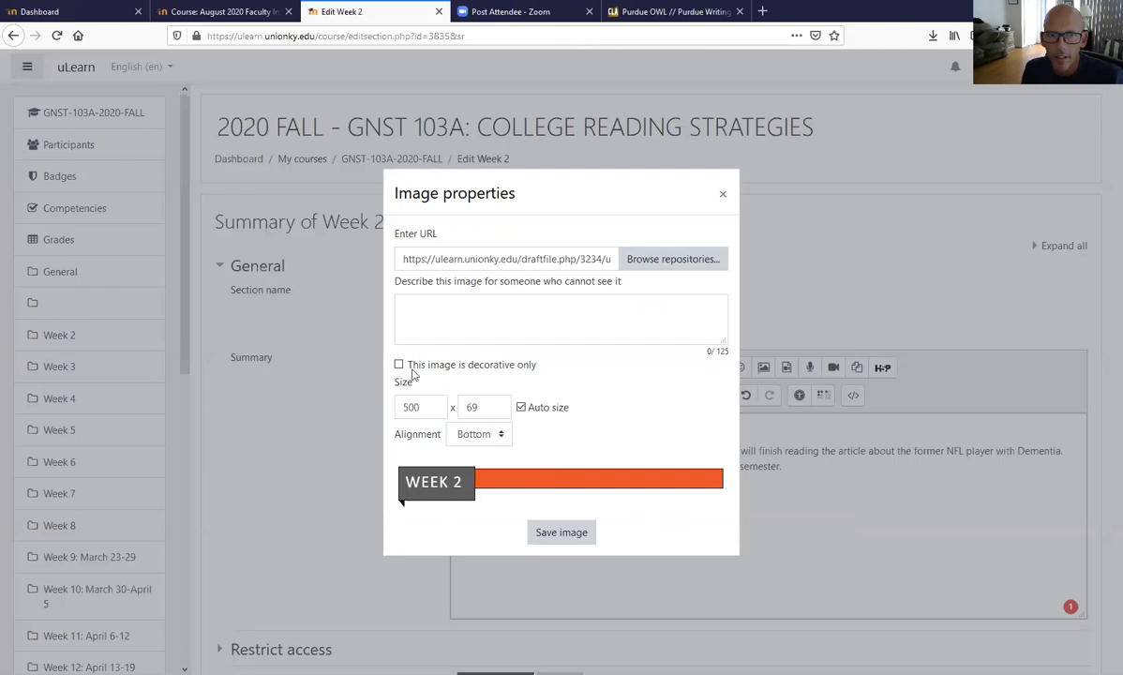
# Insert the Week 2 banner as a decorative-only image with Top alignment and save the section changes.
pyautogui.click(399, 365)
pyautogui.click(491, 434)
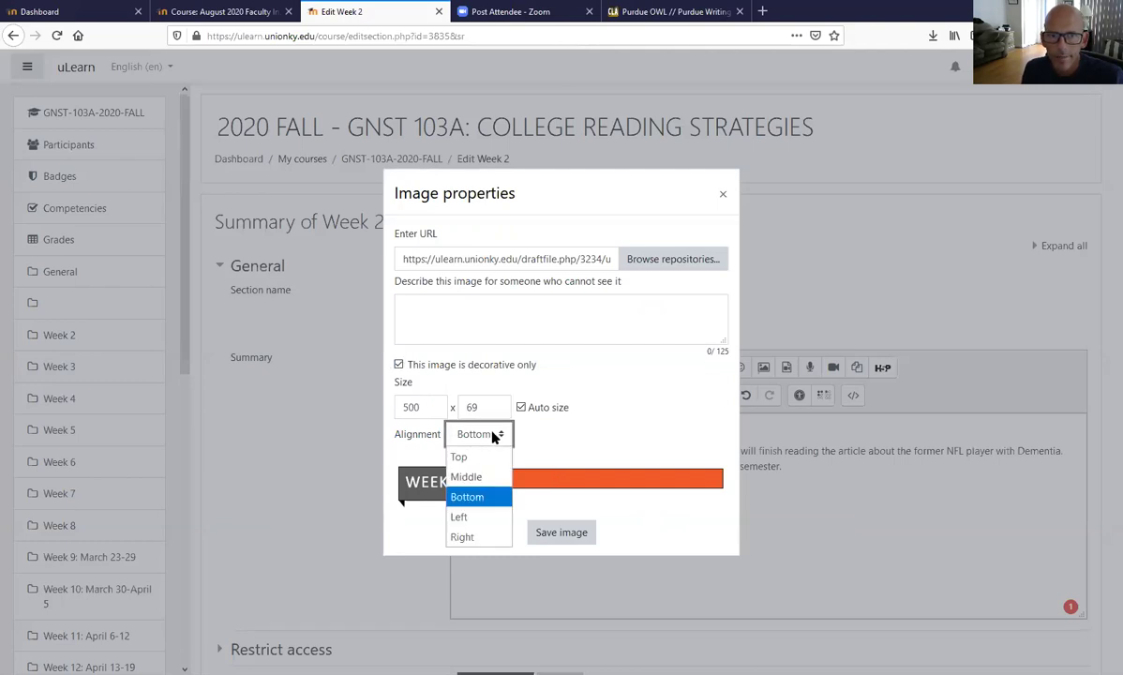
pyautogui.click(459, 457)
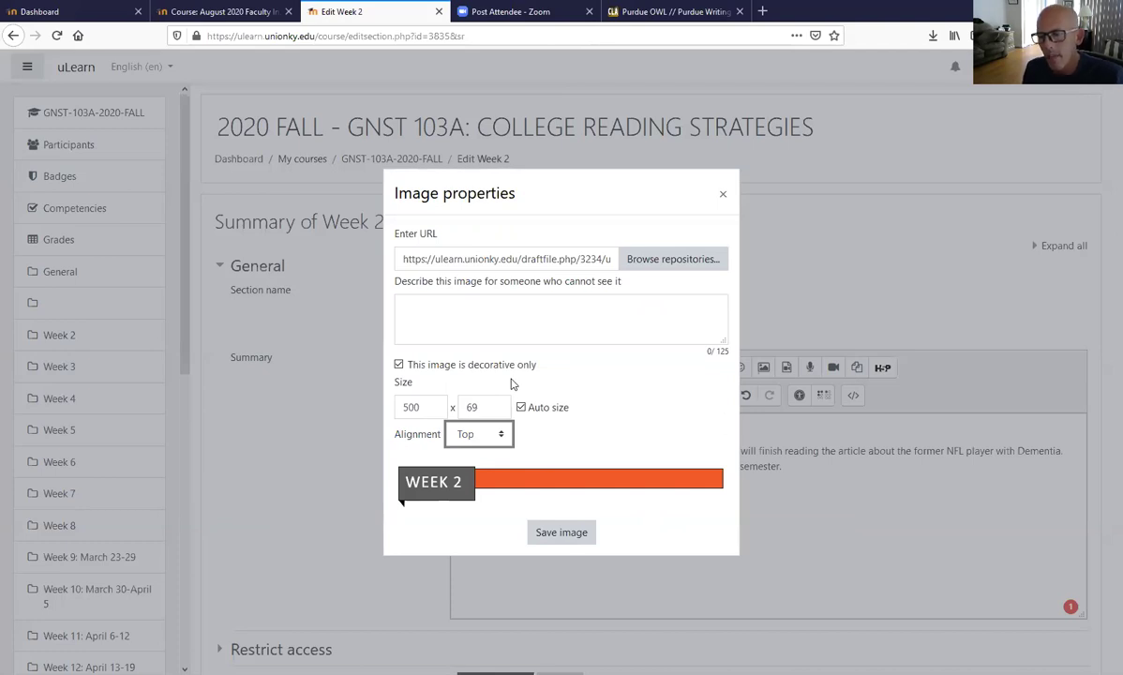
pyautogui.click(561, 532)
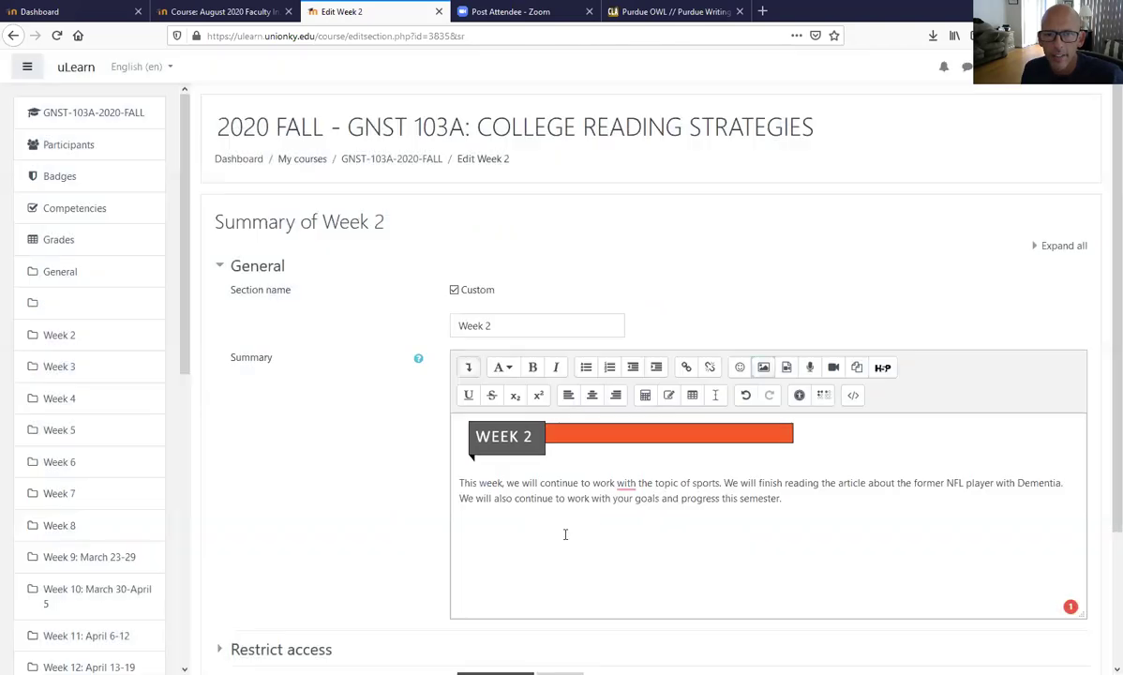
pyautogui.scroll(-3, 565, 534)
pyautogui.click(486, 550)
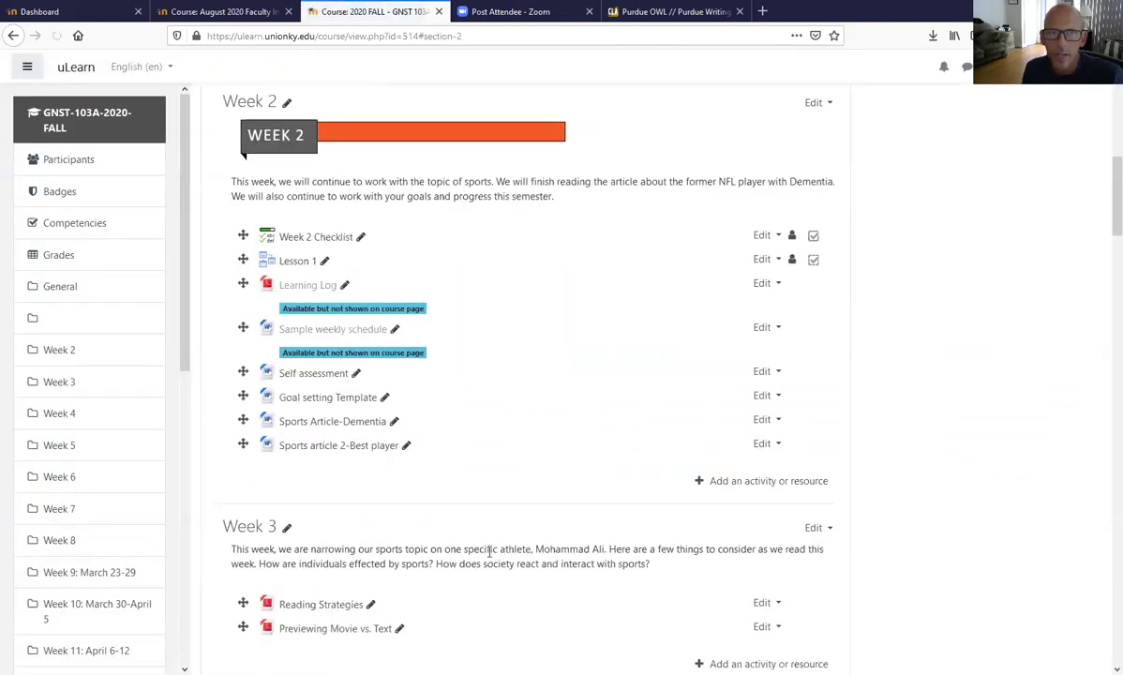
# Open the Week 3 section for editing and insert an empty line above its summary text.
pyautogui.scroll(5, 491, 555)
pyautogui.scroll(-6, 491, 553)
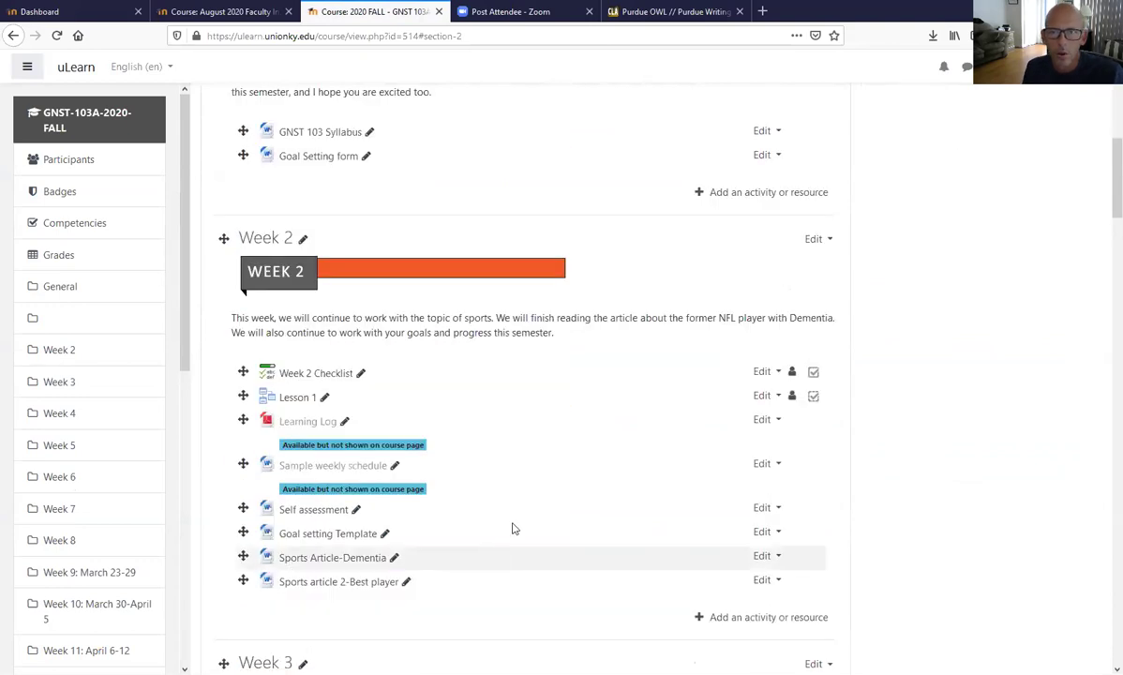
pyautogui.scroll(-6, 537, 492)
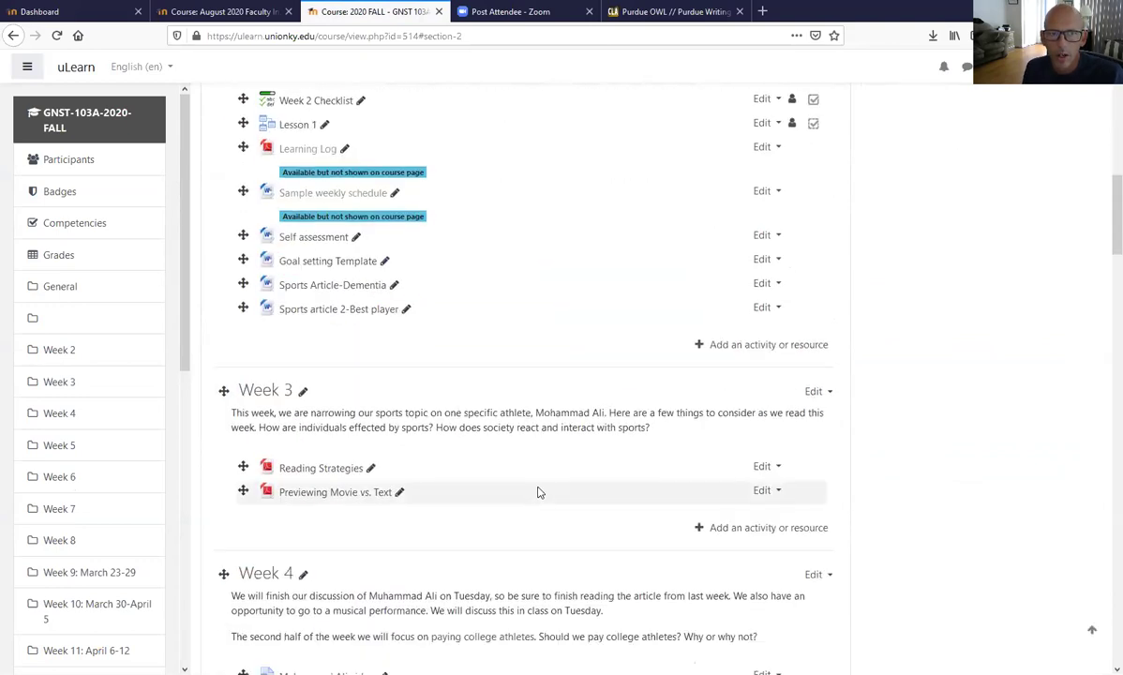
pyautogui.click(830, 392)
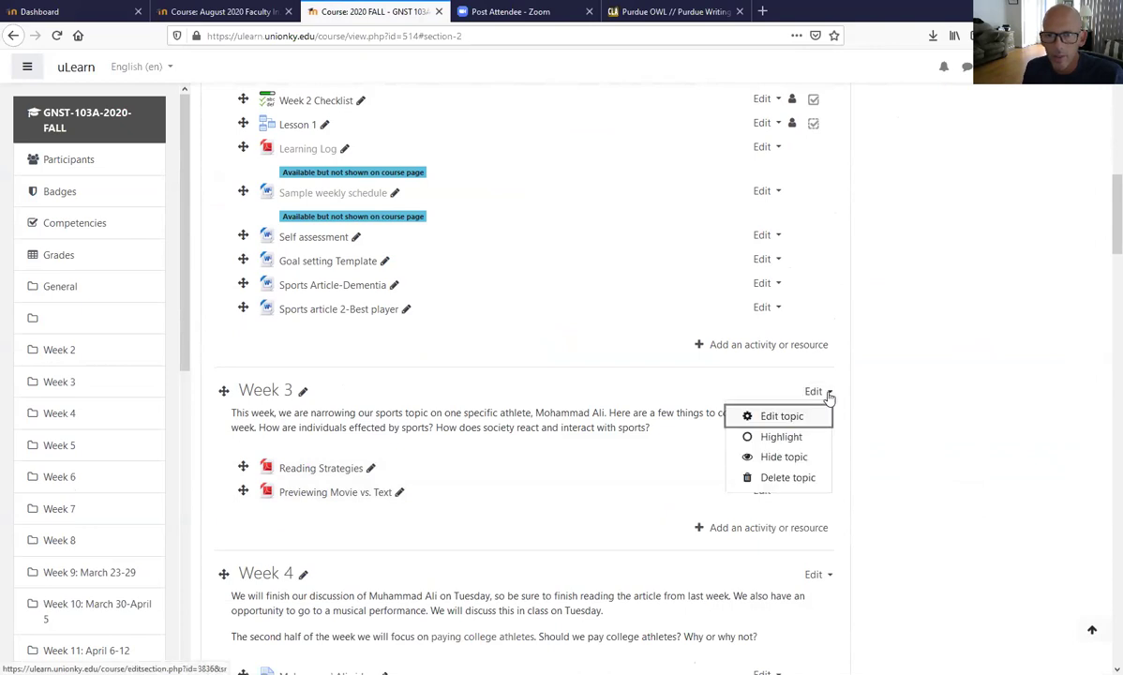
pyautogui.click(782, 416)
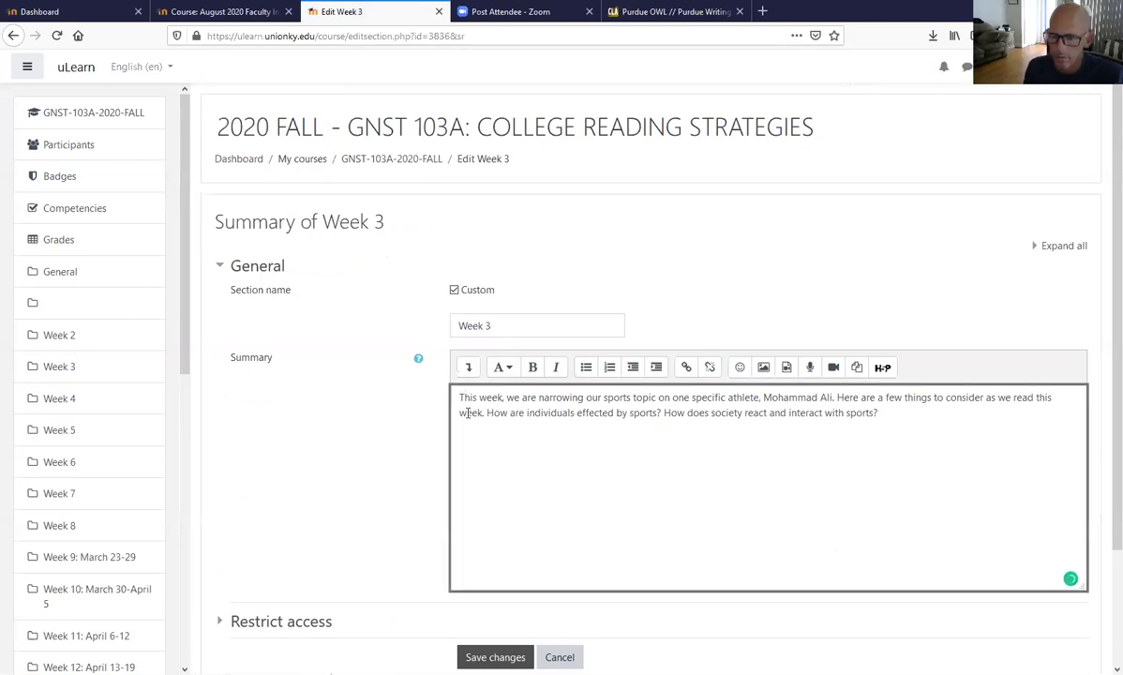
pyautogui.press('Return')
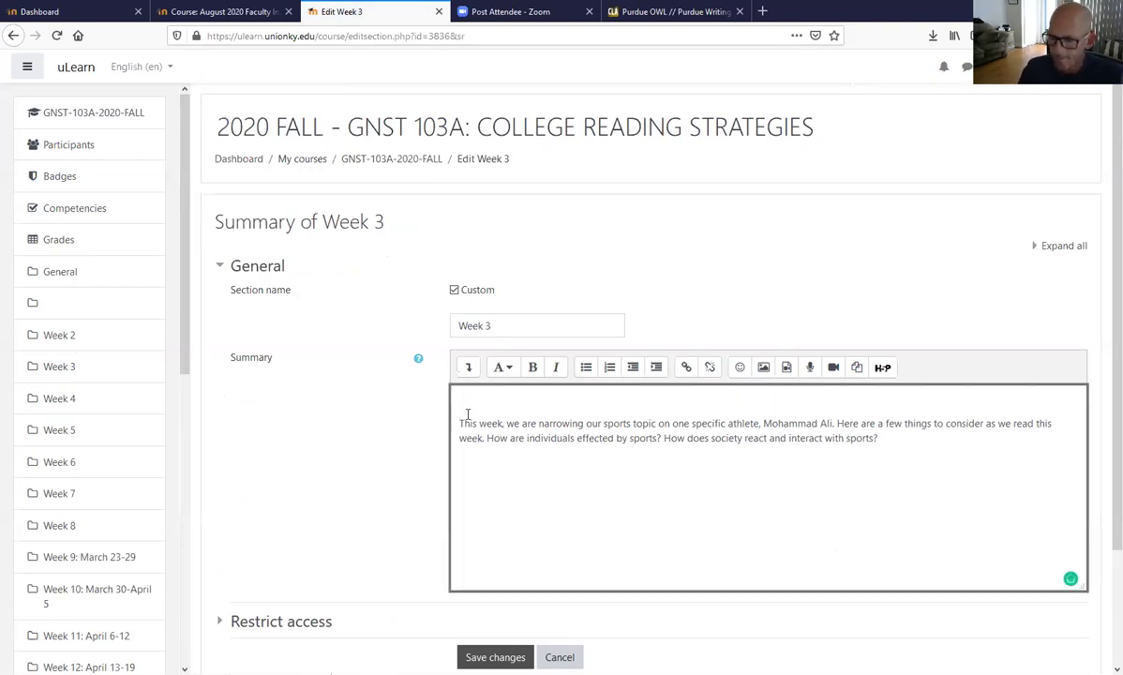
pyautogui.press('Up')
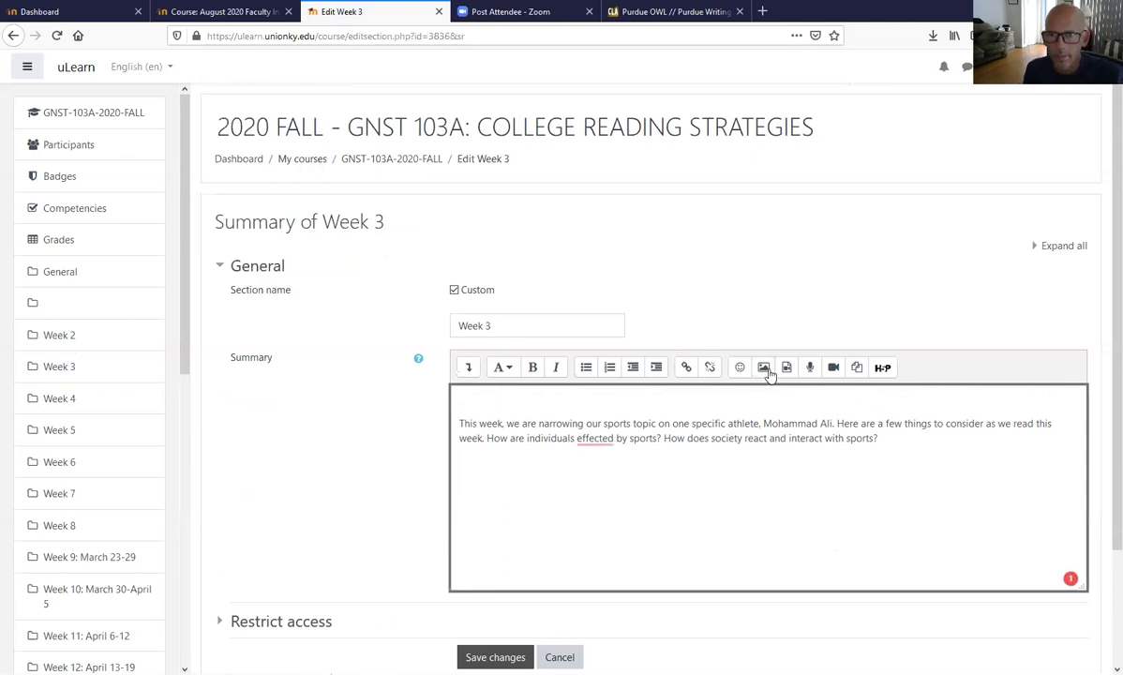
# Upload Topic-Banner-Orange-w3 from the Topic-Banners folder as the Week 3 summary image.
pyautogui.click(763, 366)
pyautogui.click(630, 283)
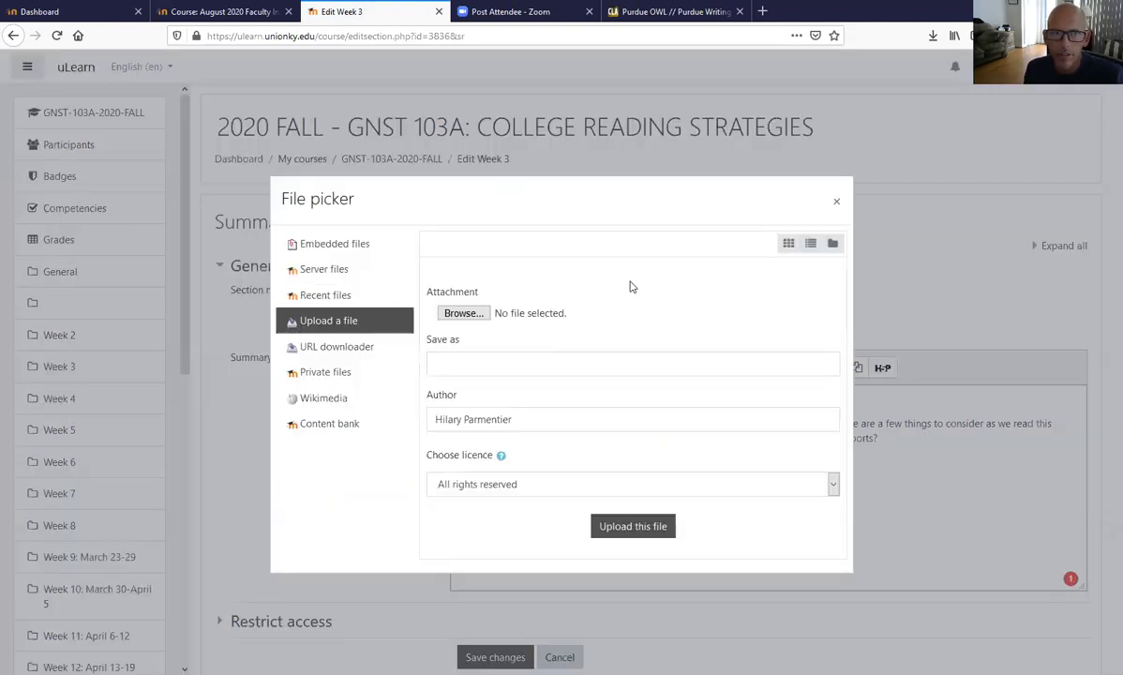
pyautogui.click(469, 316)
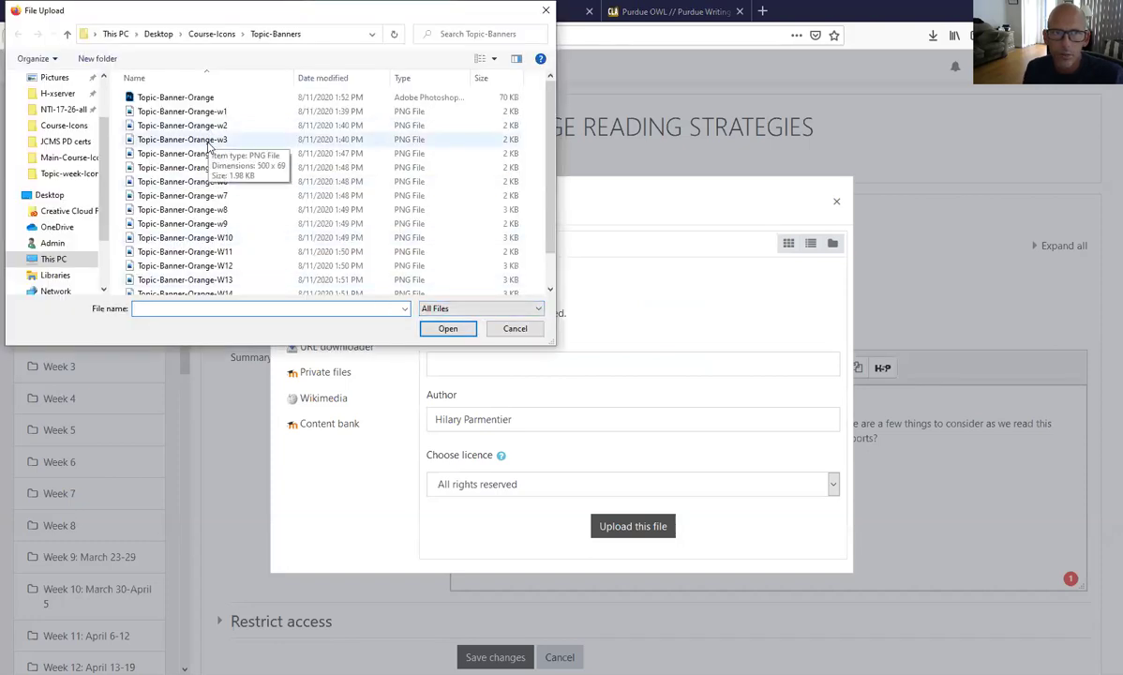
pyautogui.click(211, 139)
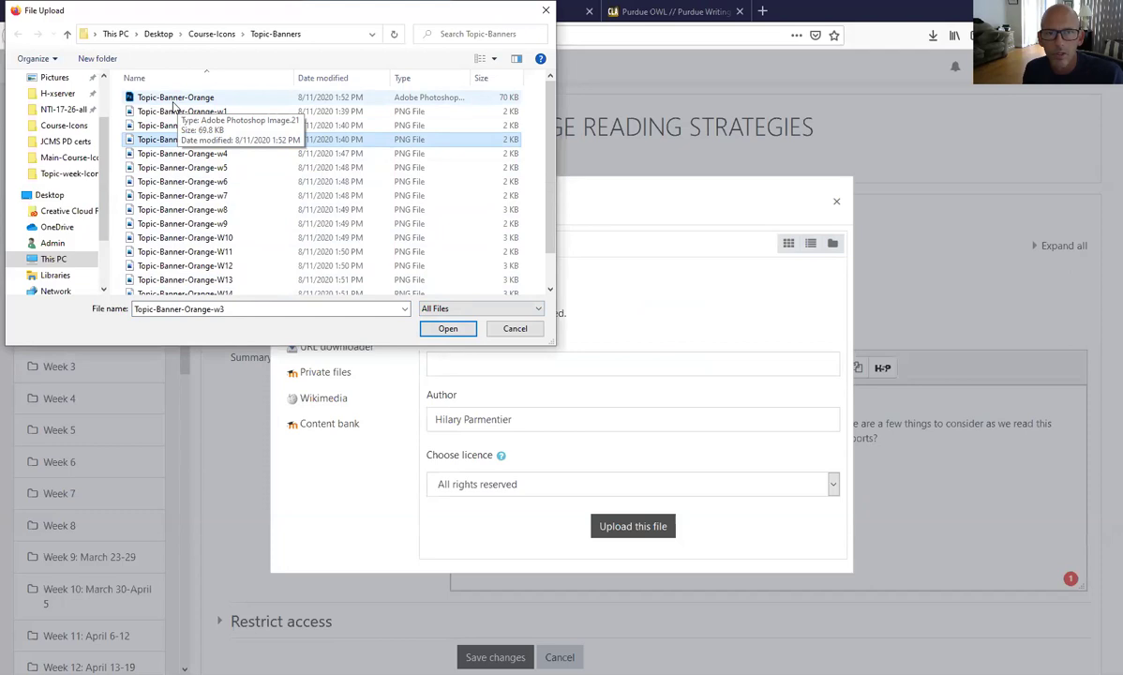
pyautogui.click(447, 329)
pyautogui.click(636, 527)
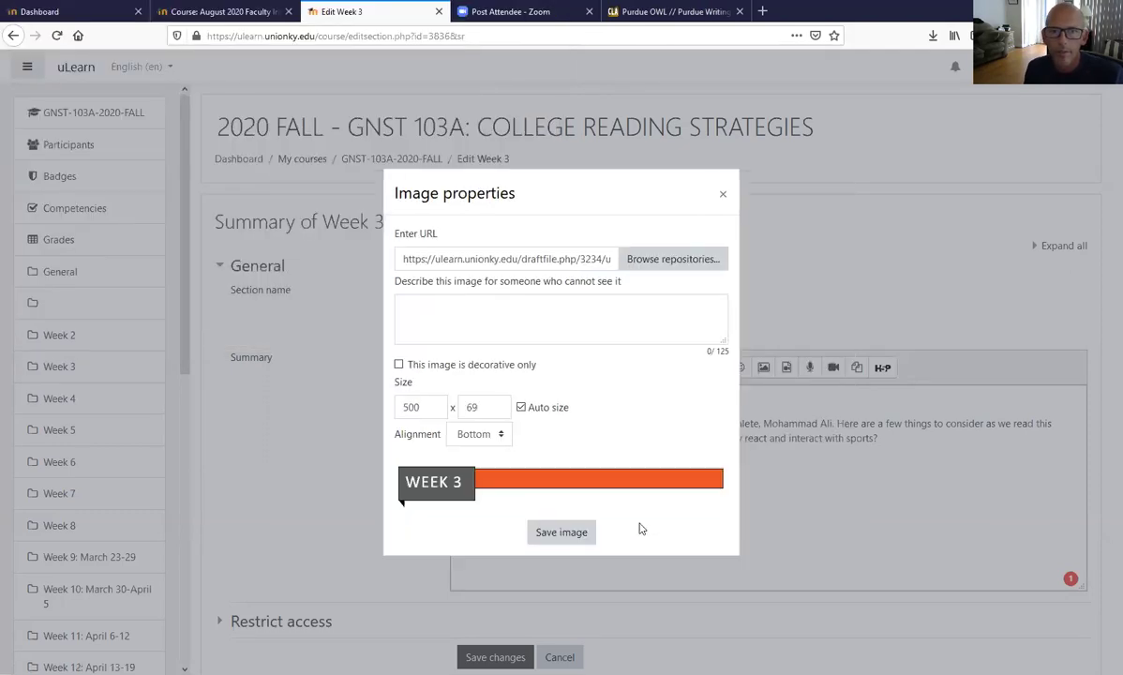
# Insert the Week 3 banner as a decorative-only image with Top alignment and save the section changes.
pyautogui.click(398, 365)
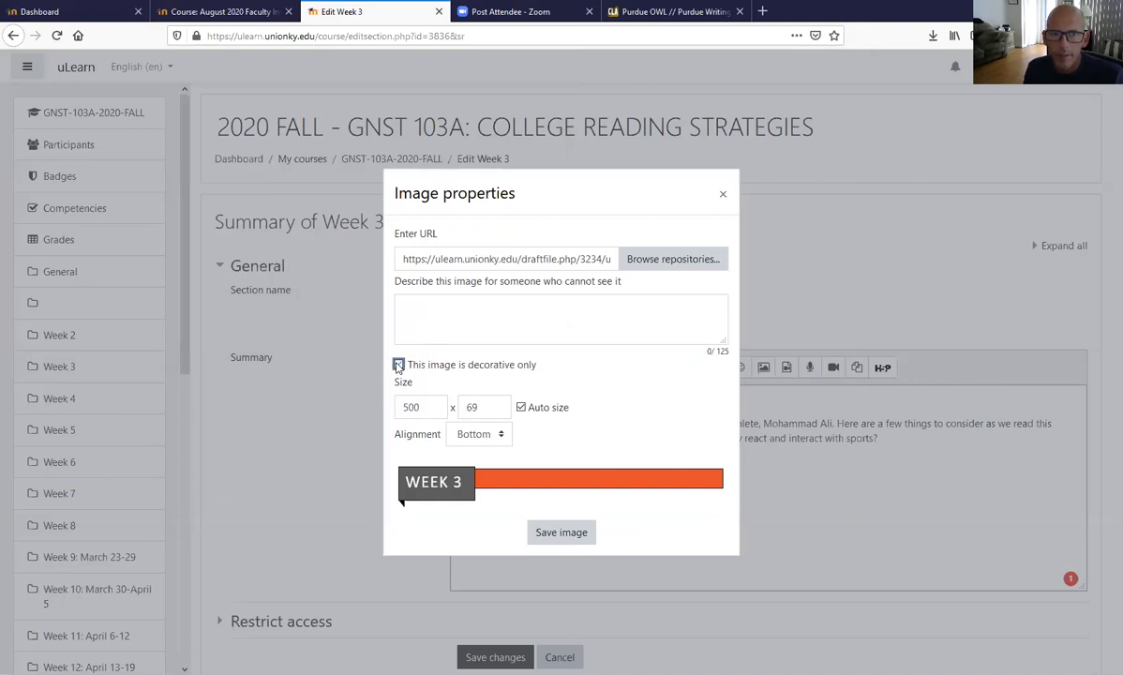
pyautogui.click(500, 434)
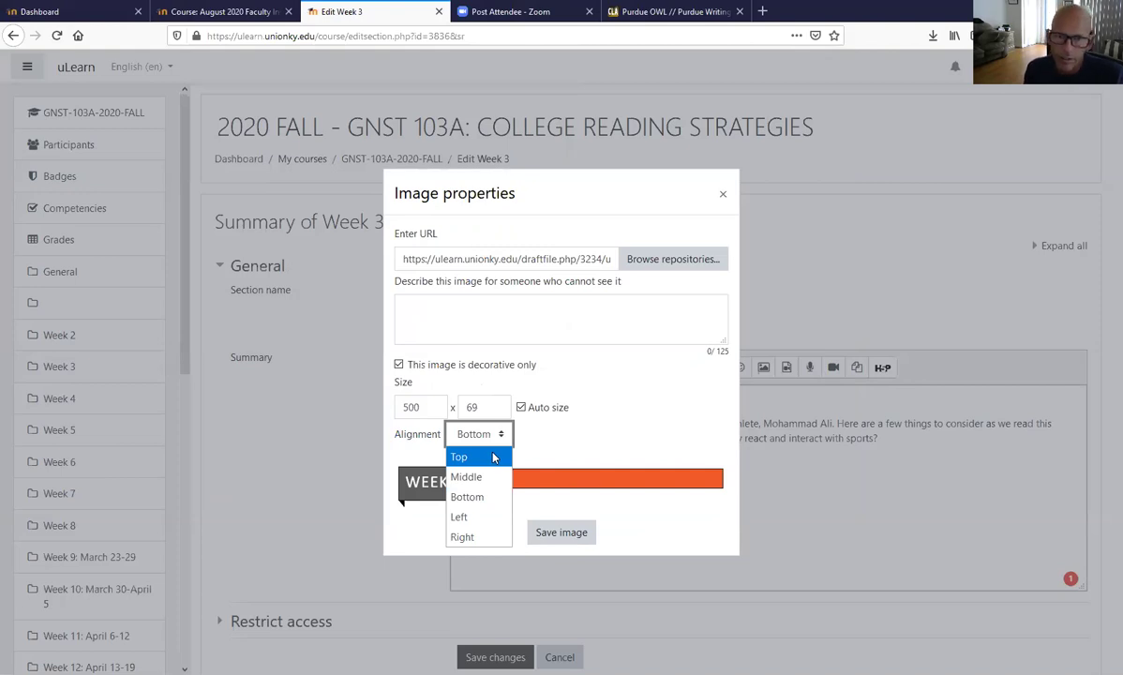
pyautogui.click(493, 456)
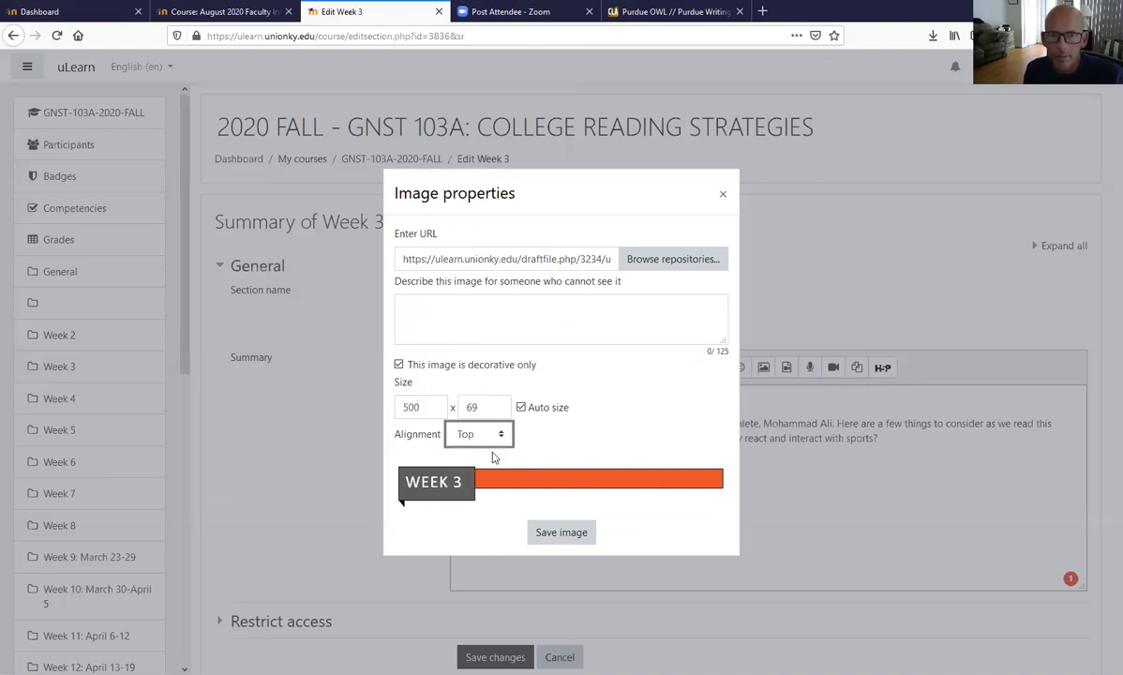
pyautogui.click(558, 532)
pyautogui.click(485, 657)
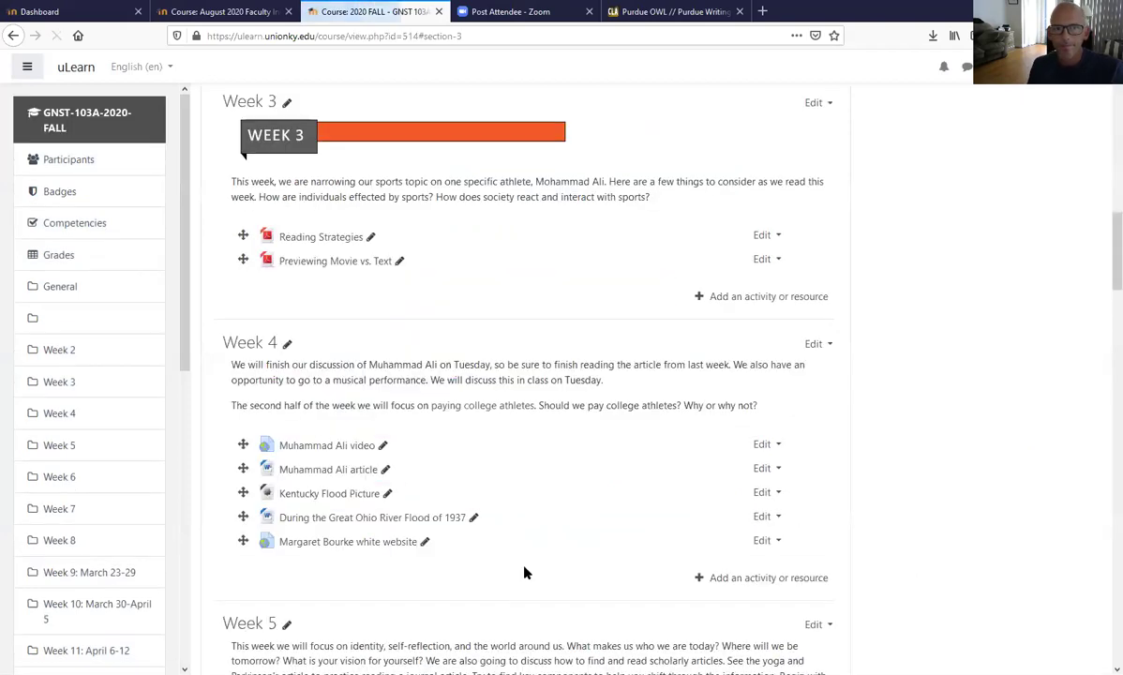
# Turn editing off for the course and review how the weekly banners look on the course page.
pyautogui.scroll(10, 565, 467)
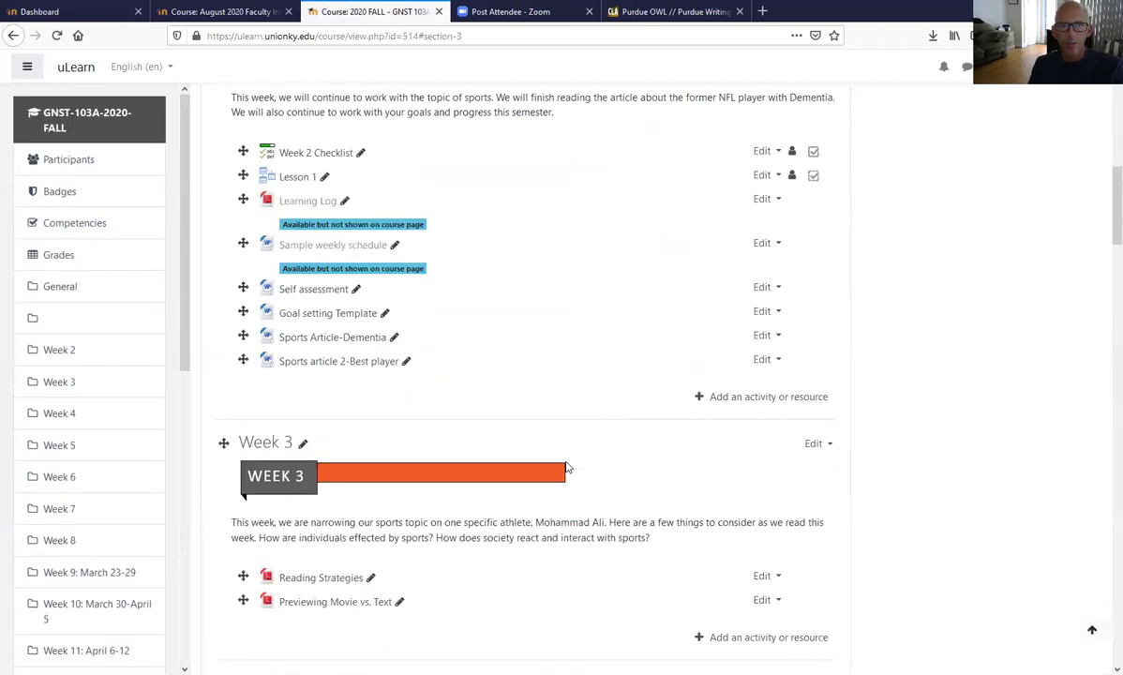
pyautogui.scroll(3, 565, 467)
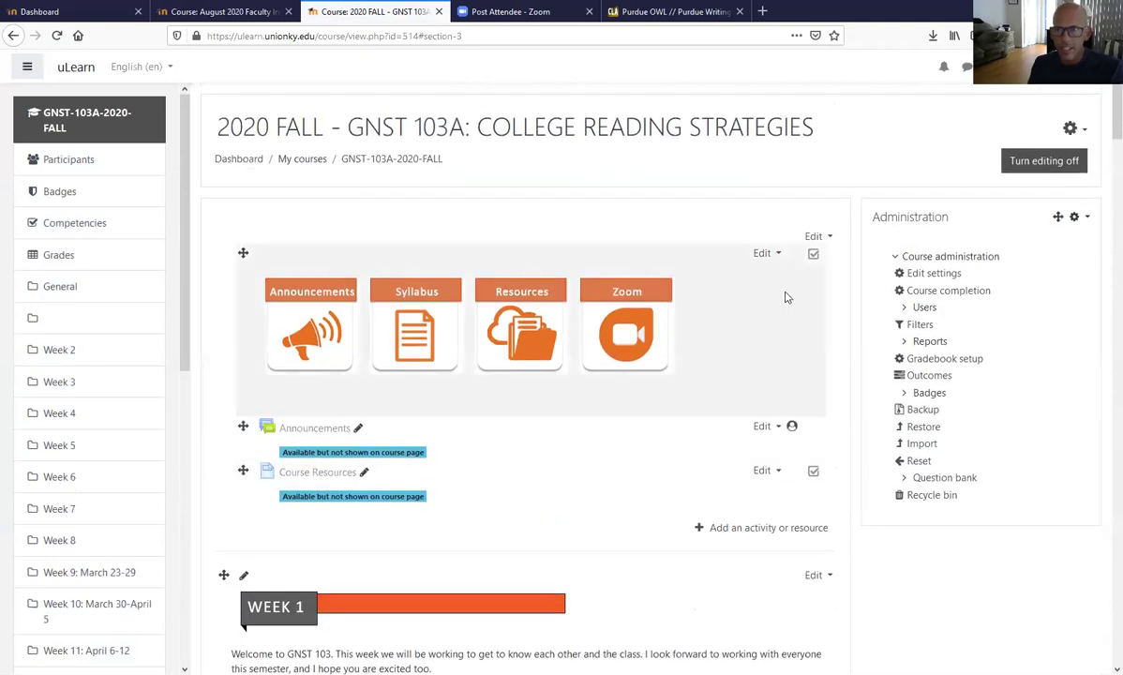
pyautogui.click(1042, 161)
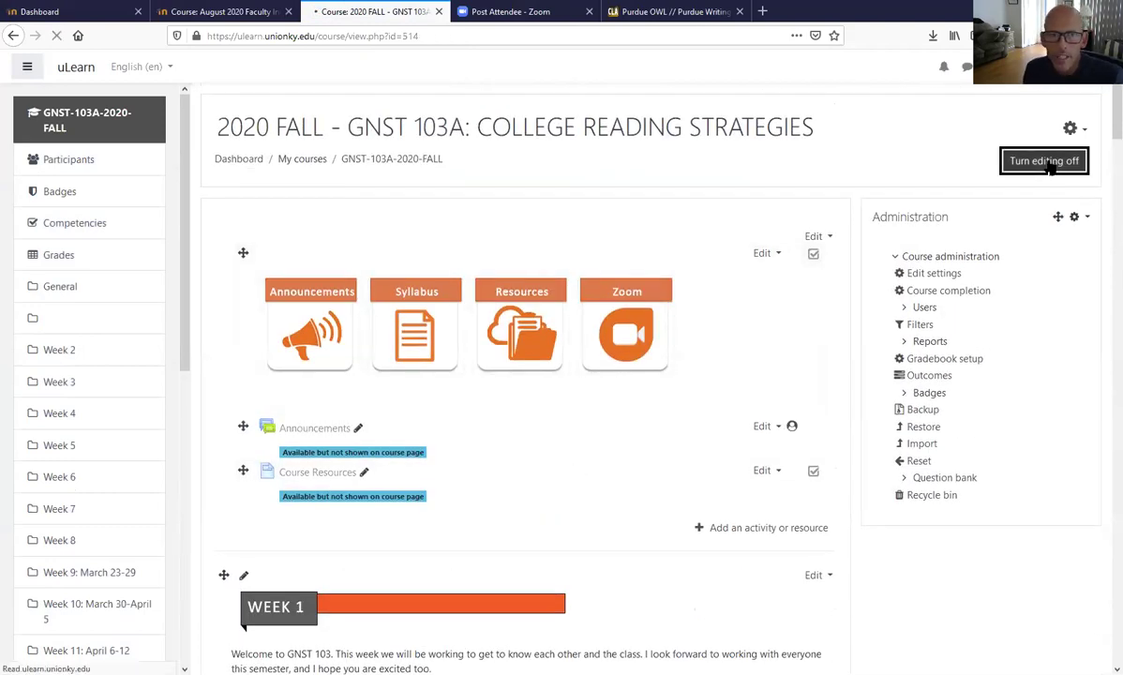
pyautogui.scroll(-3, 587, 407)
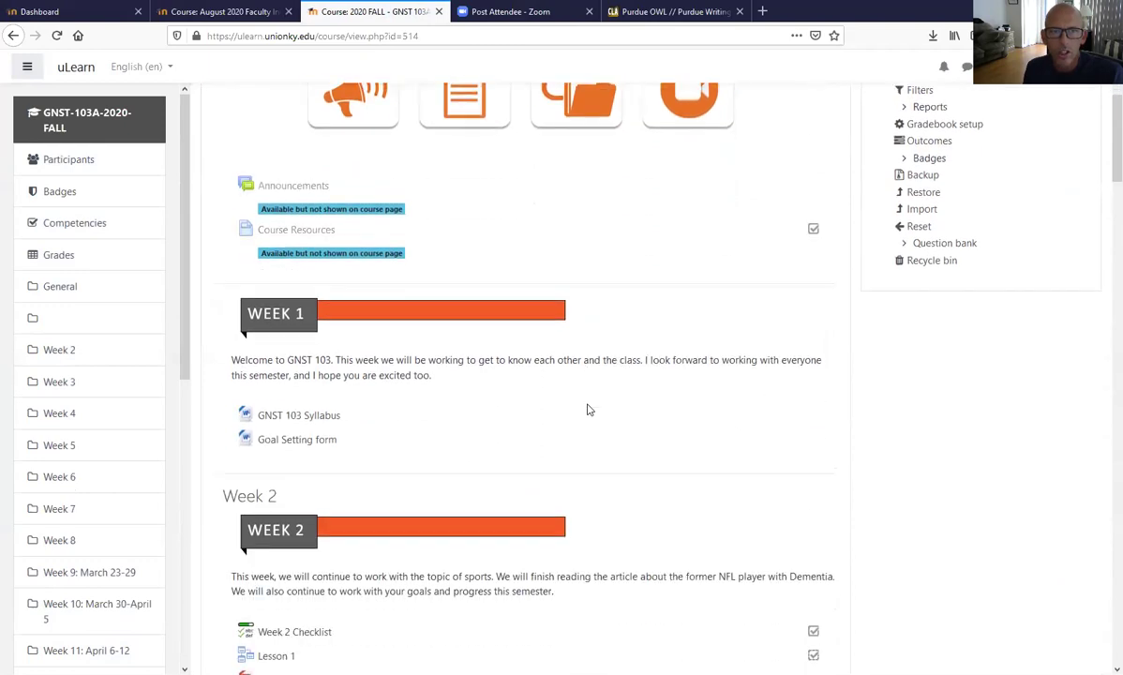
pyautogui.scroll(-3, 587, 408)
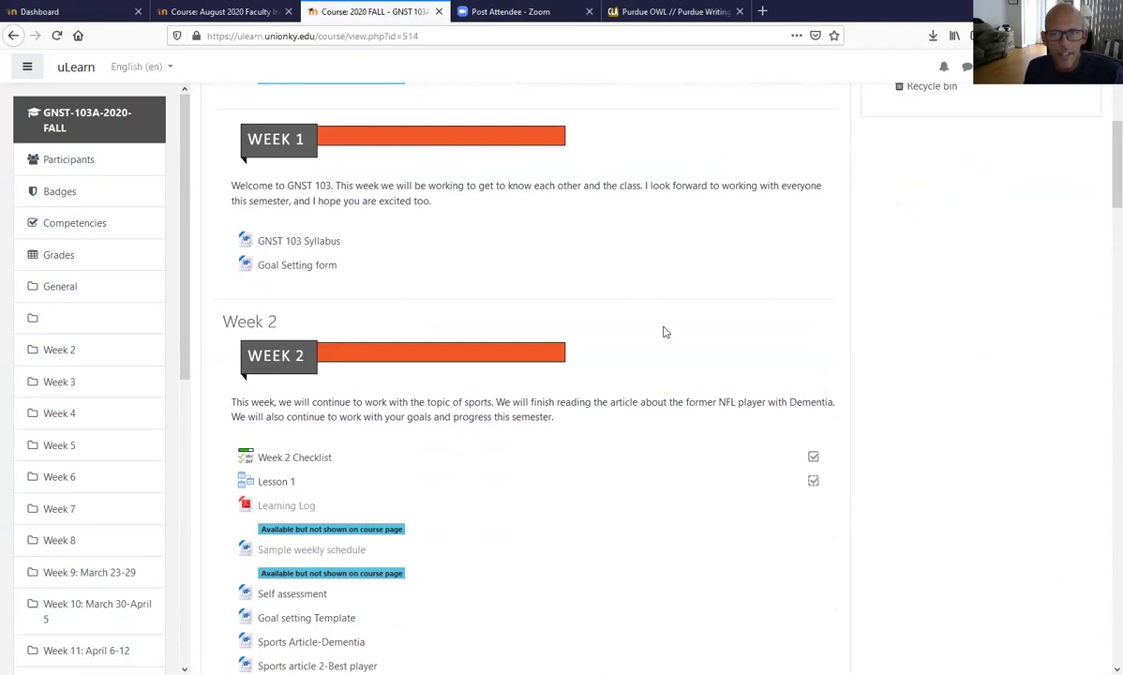
pyautogui.scroll(5, 663, 332)
# Turn editing on for the course, clear the custom section name of Week 2, and save the section changes.
pyautogui.click(1029, 163)
pyautogui.scroll(-5, 510, 419)
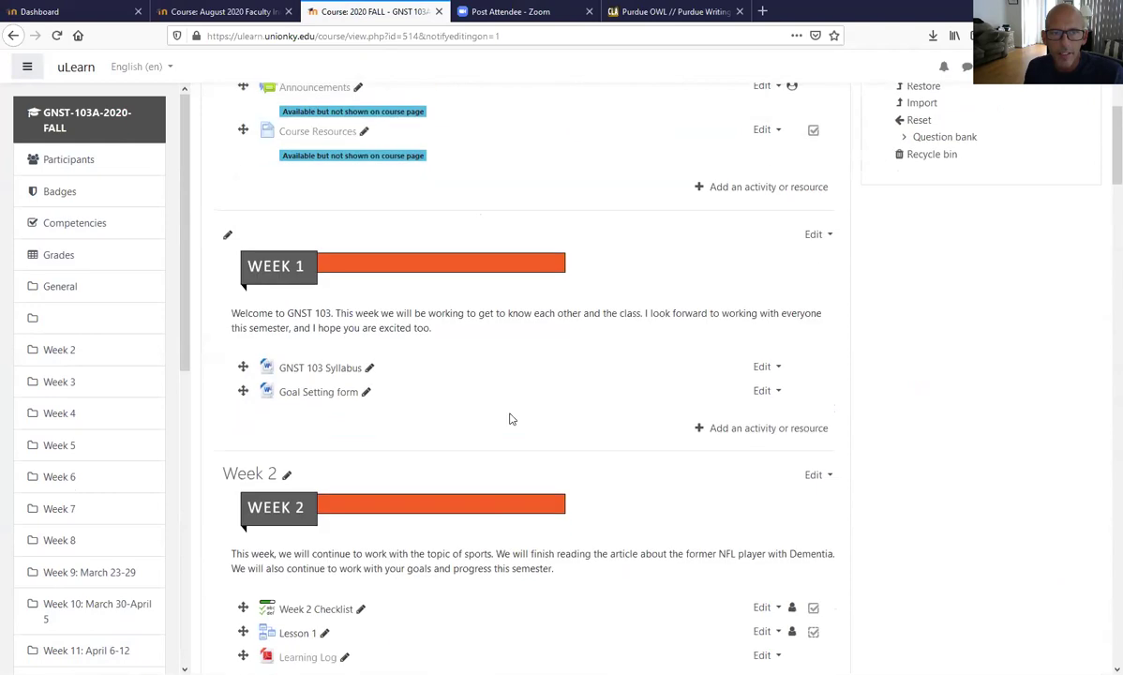
pyautogui.click(828, 476)
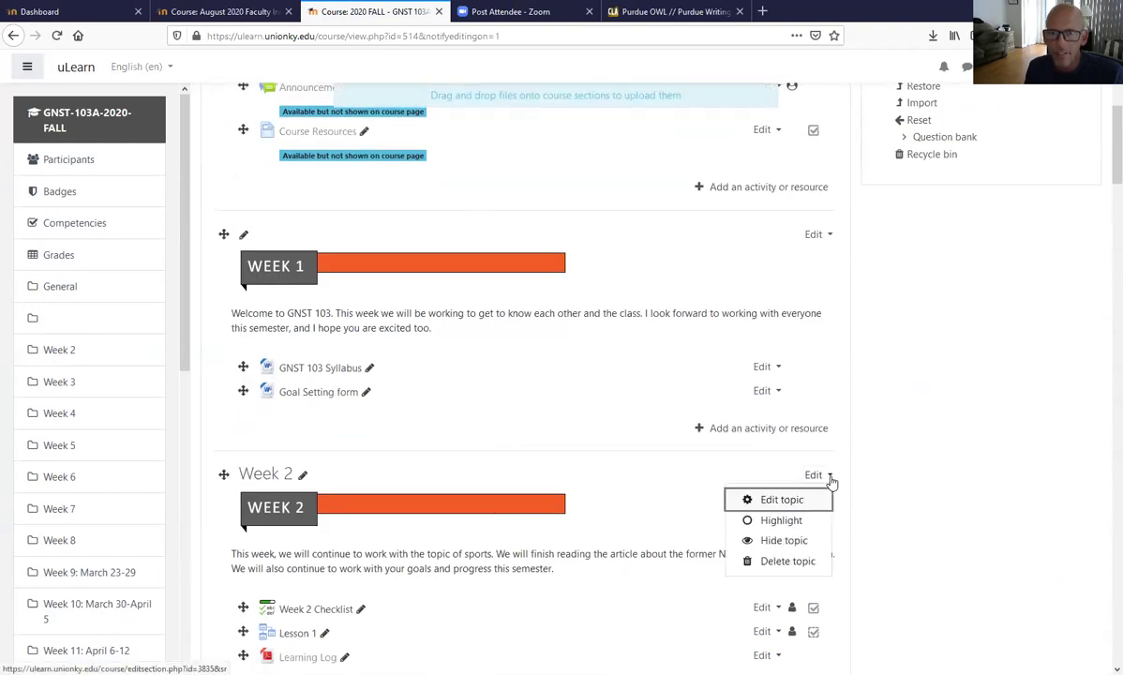
pyautogui.click(781, 500)
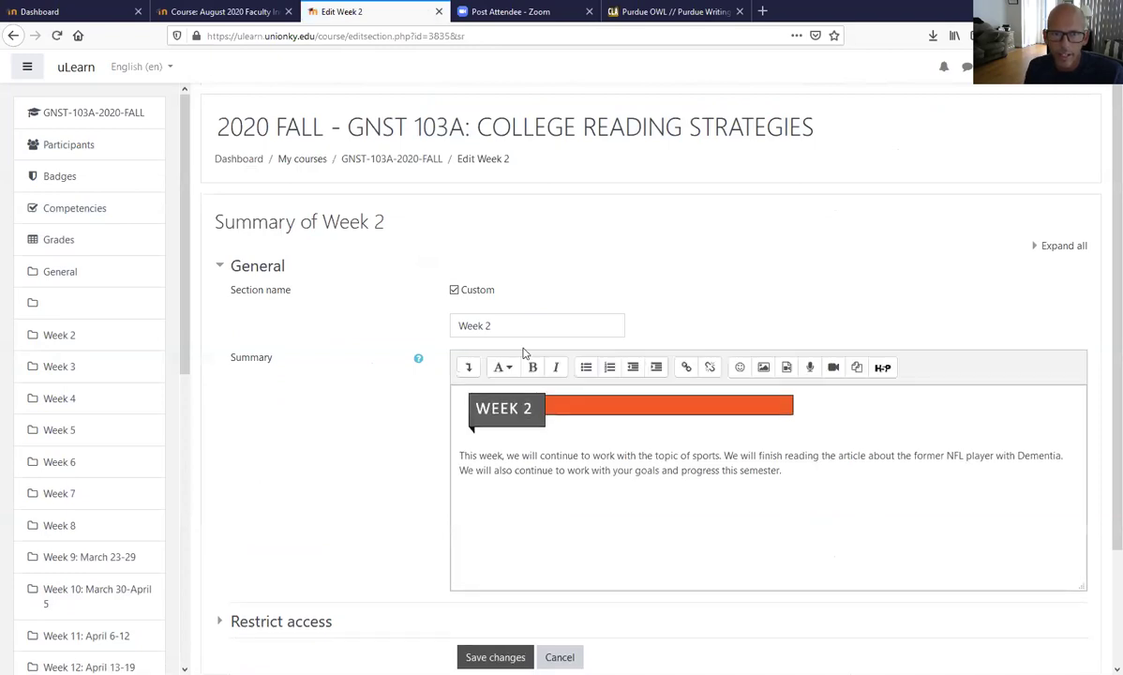
pyautogui.tripleClick(483, 327)
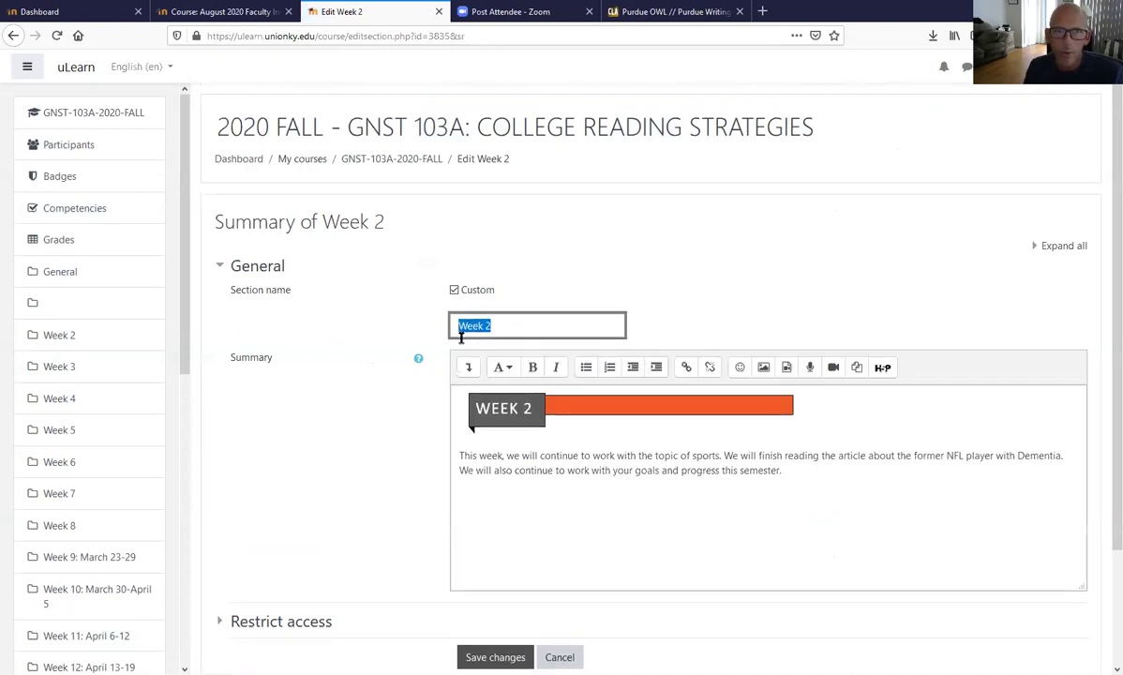
pyautogui.press('BackSpace')
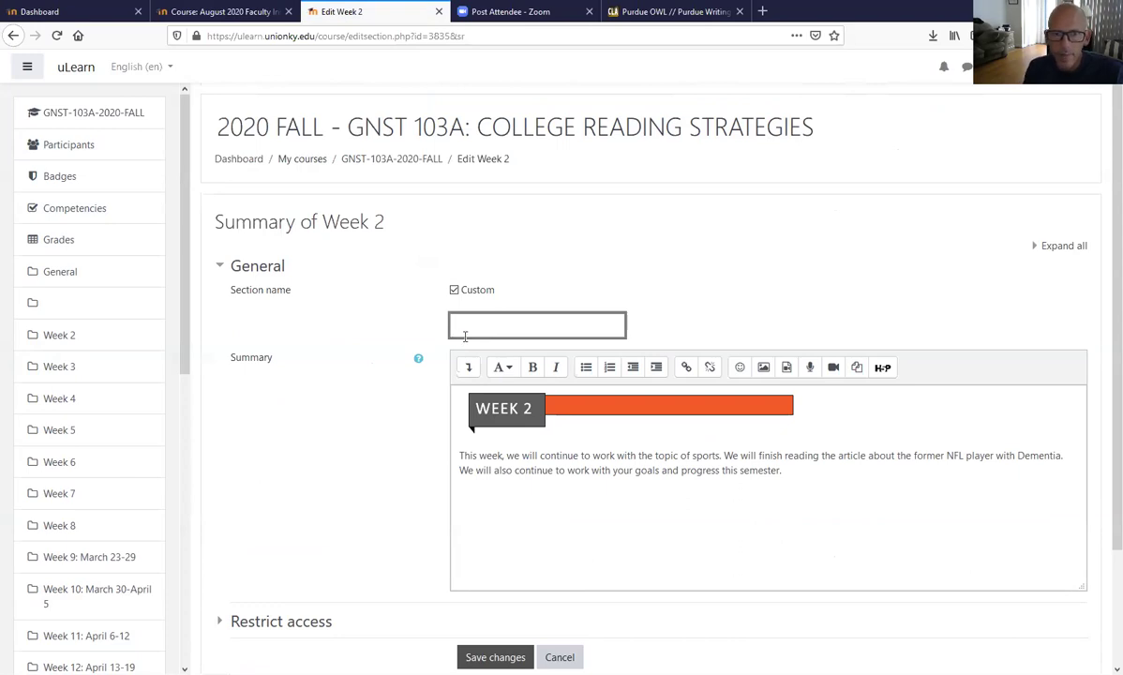
pyautogui.scroll(-3, 464, 336)
pyautogui.click(507, 521)
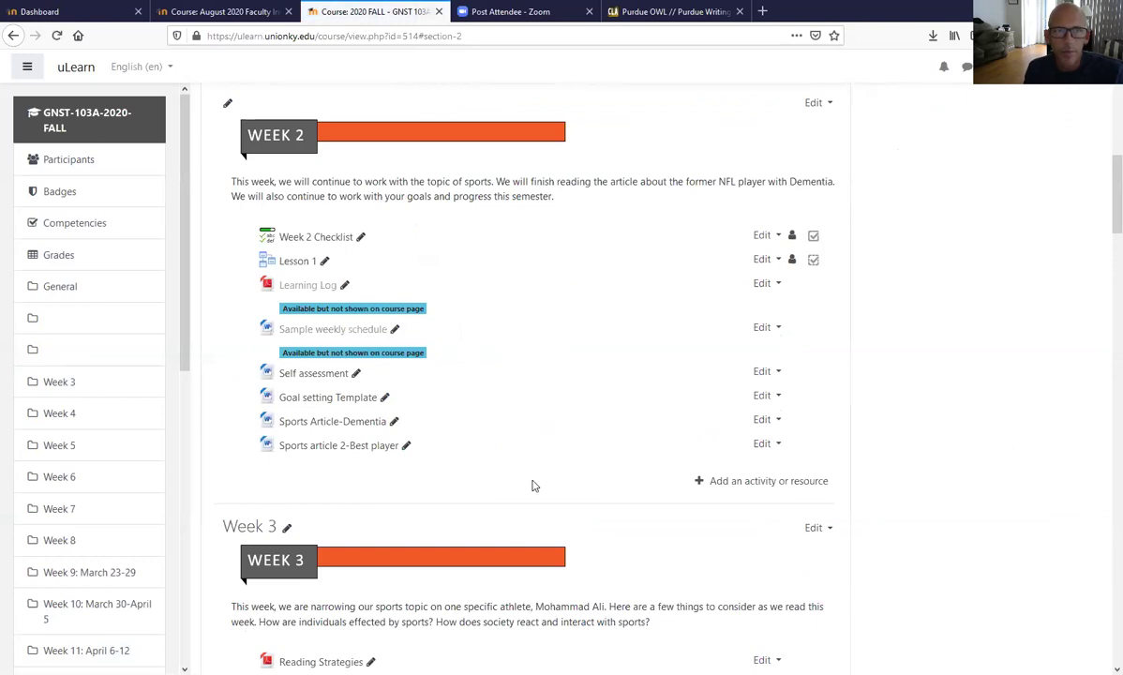
# Turn course editing off and check the navigation images and the Week 1 to Week 3 headings as displayed on the page.
pyautogui.scroll(5, 530, 483)
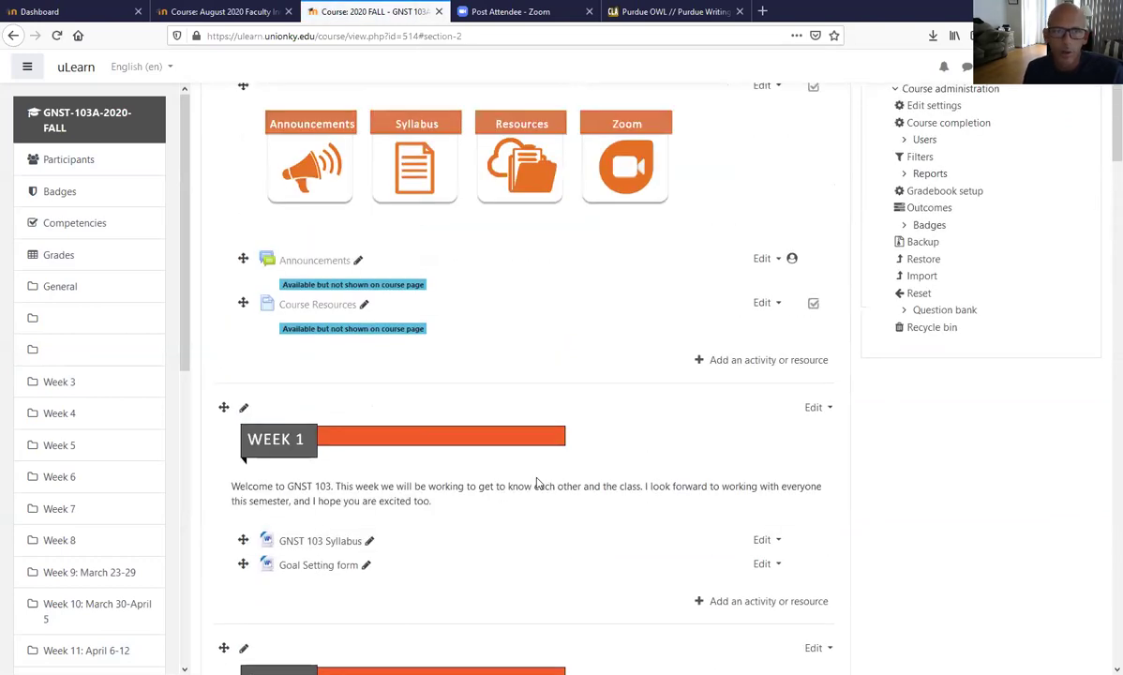
pyautogui.scroll(-3, 536, 483)
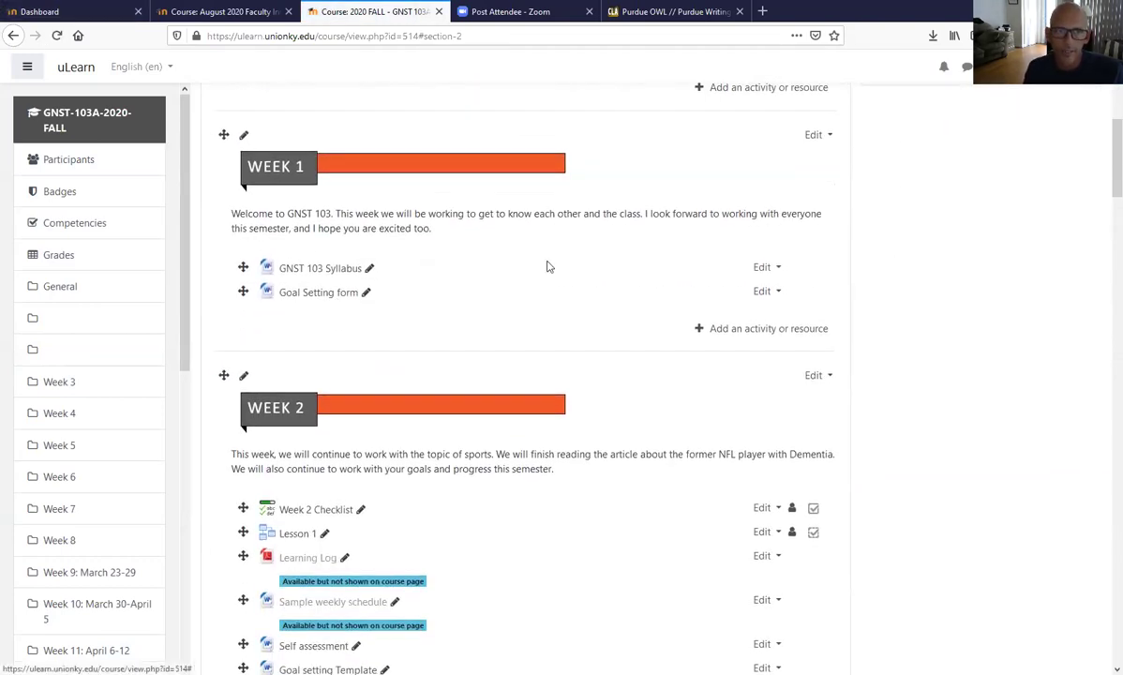
pyautogui.scroll(5, 549, 267)
pyautogui.click(1042, 162)
pyautogui.scroll(-3, 646, 318)
pyautogui.scroll(3, 663, 329)
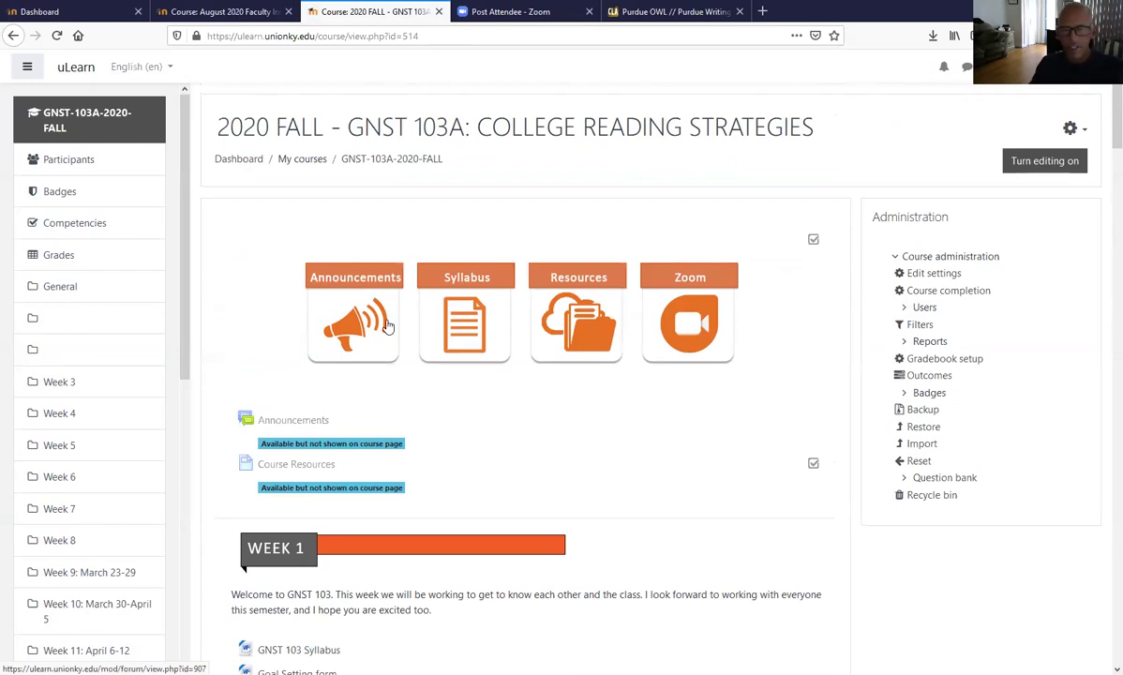
pyautogui.scroll(-2, 387, 325)
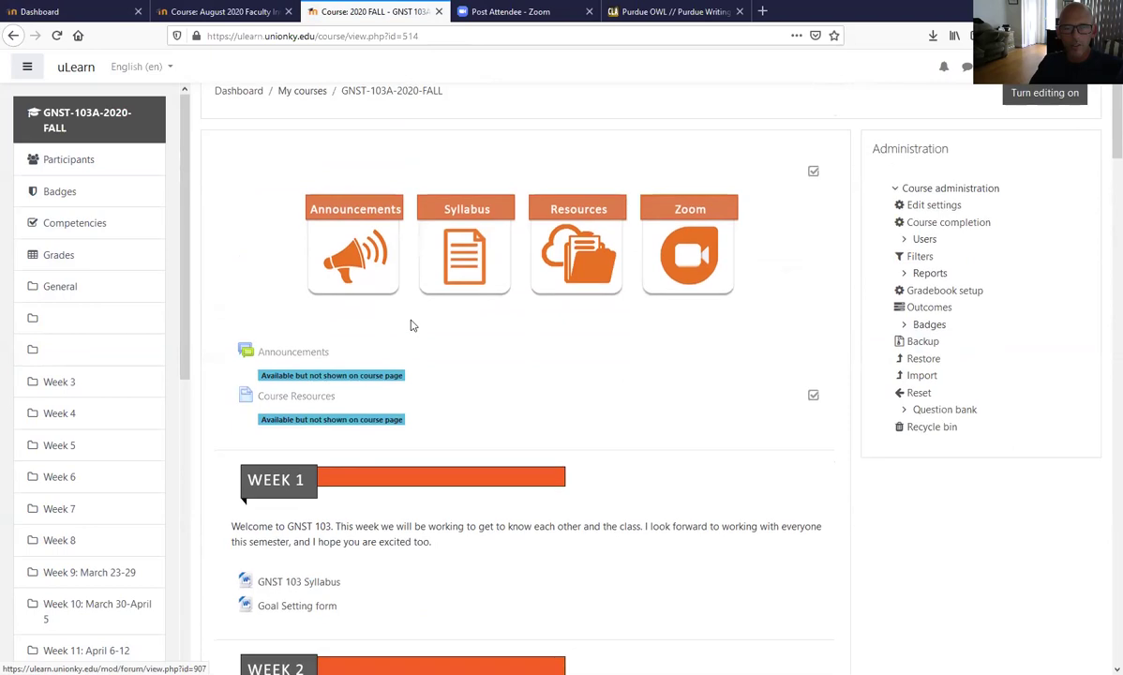
pyautogui.scroll(-2, 410, 324)
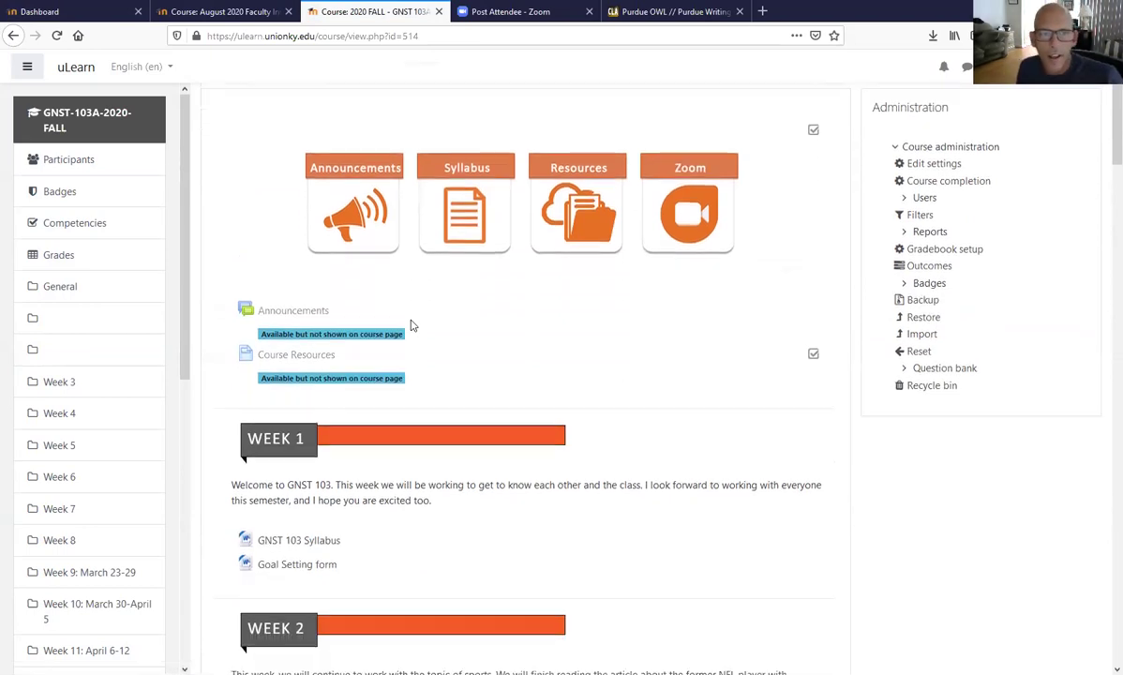
pyautogui.scroll(-4, 314, 372)
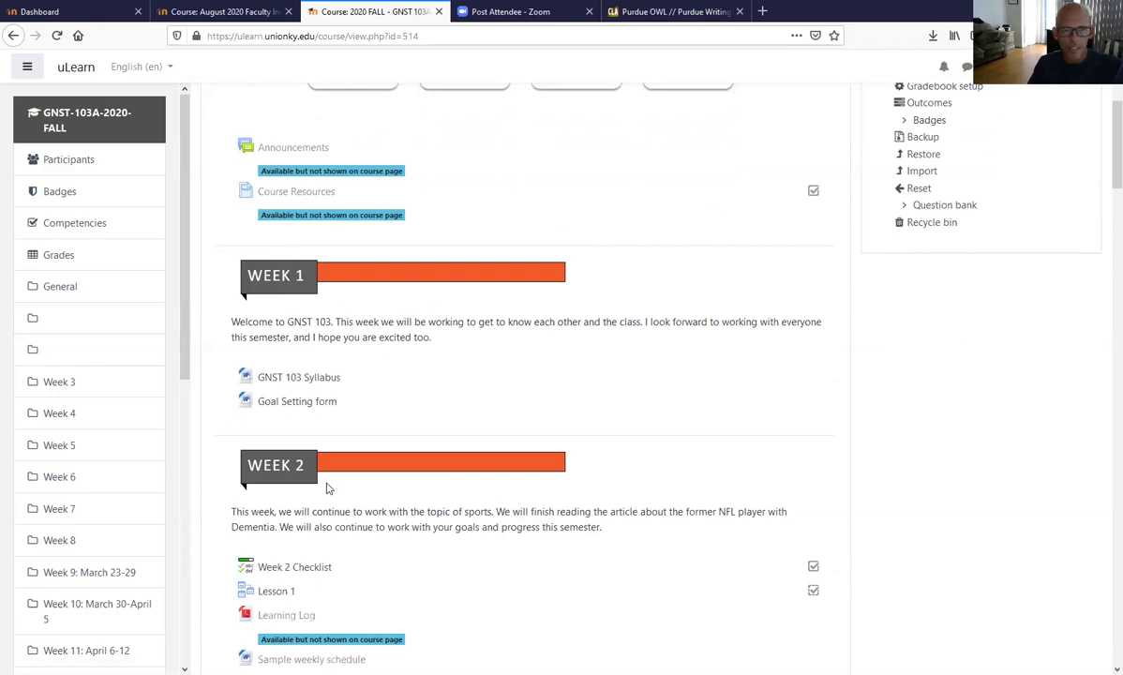
pyautogui.scroll(-1, 361, 451)
pyautogui.scroll(-10, 360, 451)
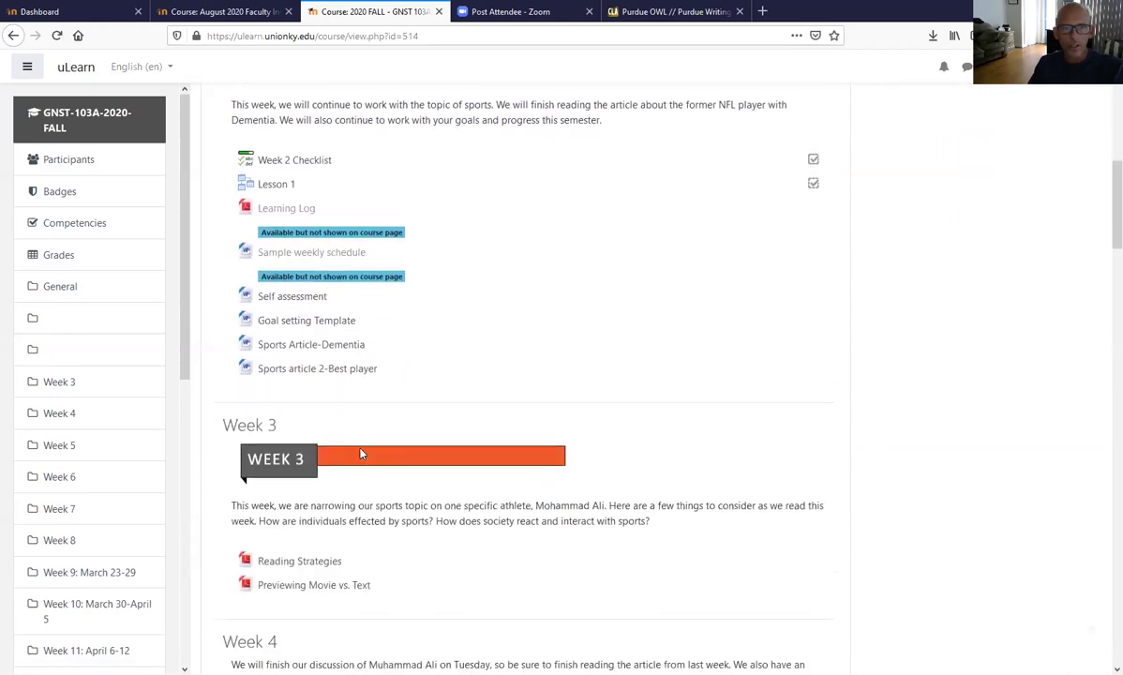
pyautogui.scroll(4, 361, 454)
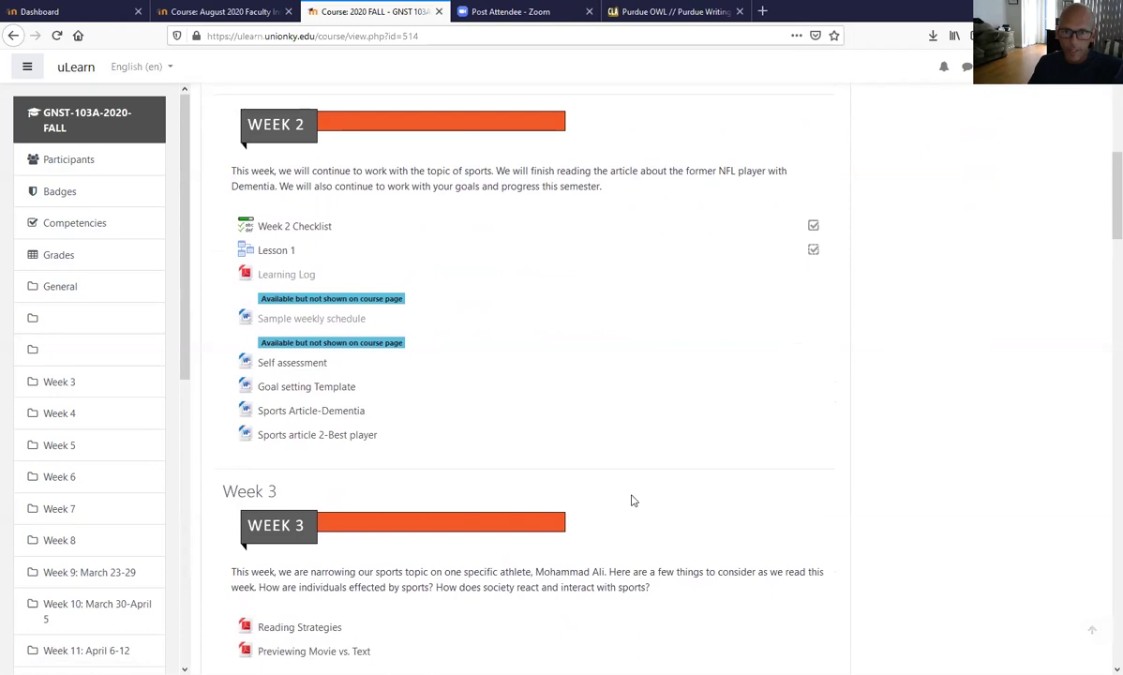
pyautogui.scroll(14, 898, 436)
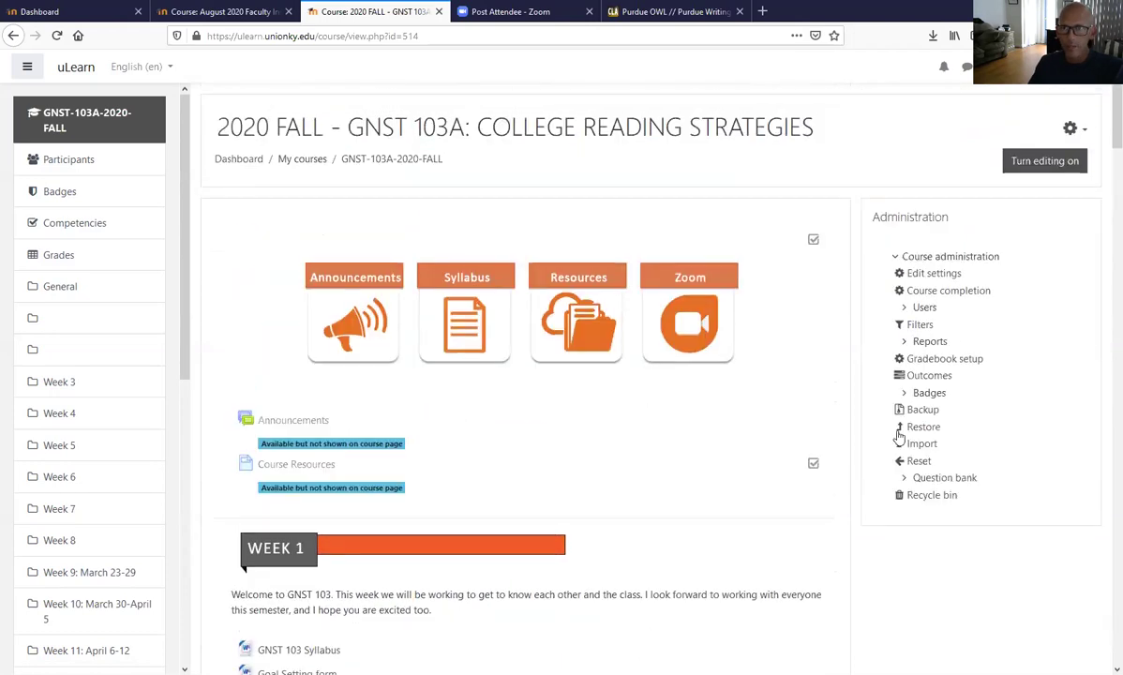
# Turn editing back on and open the Week 3 section's settings.
pyautogui.click(1039, 164)
pyautogui.scroll(-10, 572, 420)
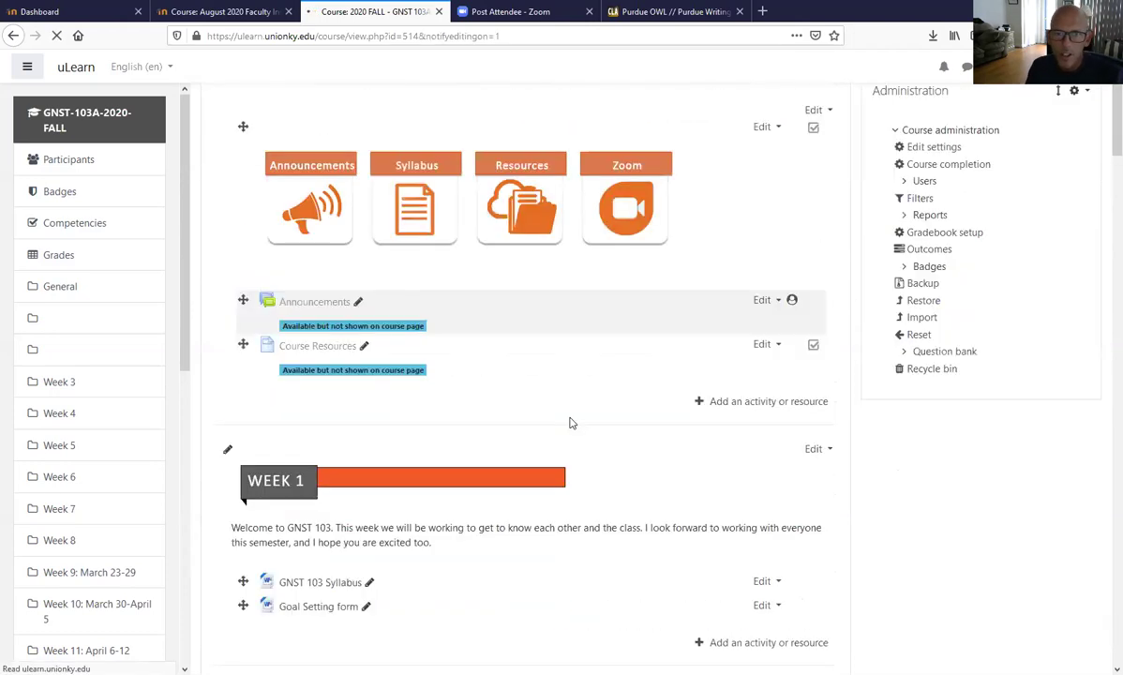
pyautogui.scroll(-4, 571, 423)
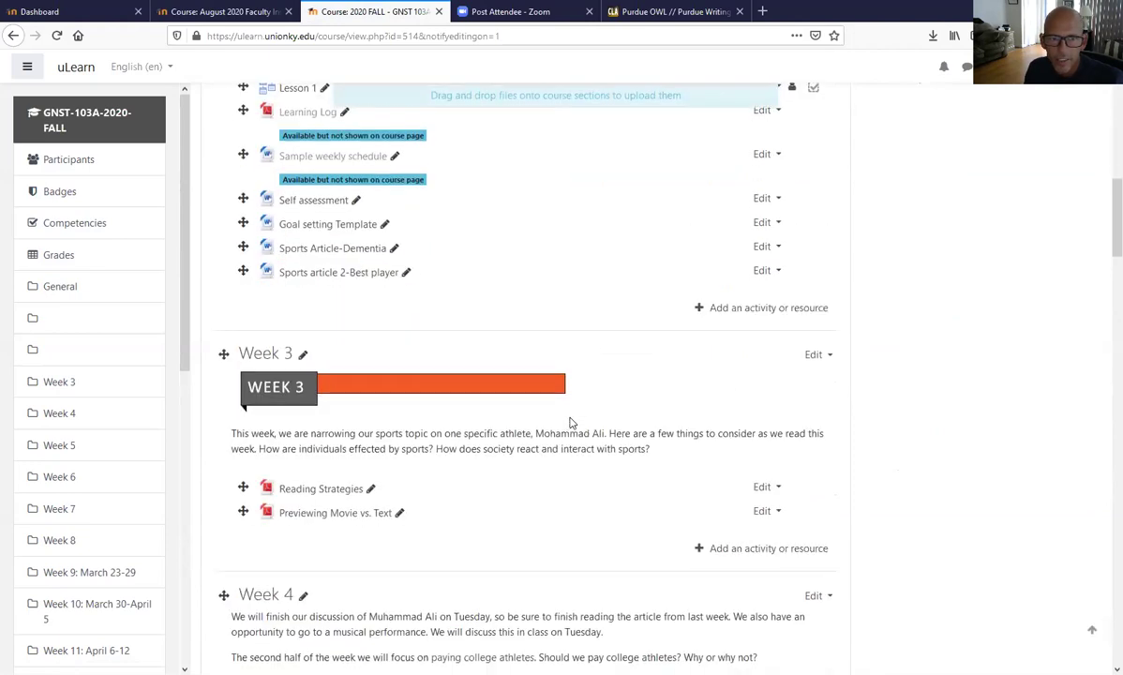
pyautogui.click(819, 357)
pyautogui.click(796, 379)
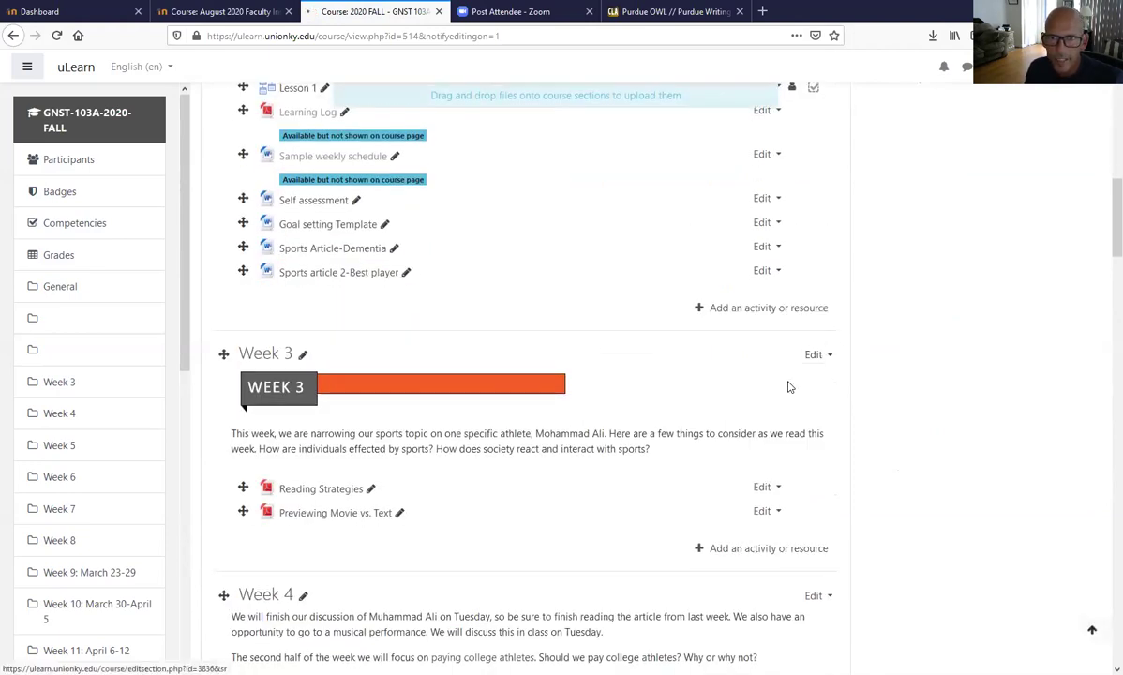
# Clear the custom section name of Week 3 and save the section changes.
pyautogui.click(566, 328)
pyautogui.press('BackSpace')
pyautogui.press('BackSpace')
pyautogui.press('BackSpace')
pyautogui.press('BackSpace')
pyautogui.press('BackSpace')
pyautogui.press('BackSpace')
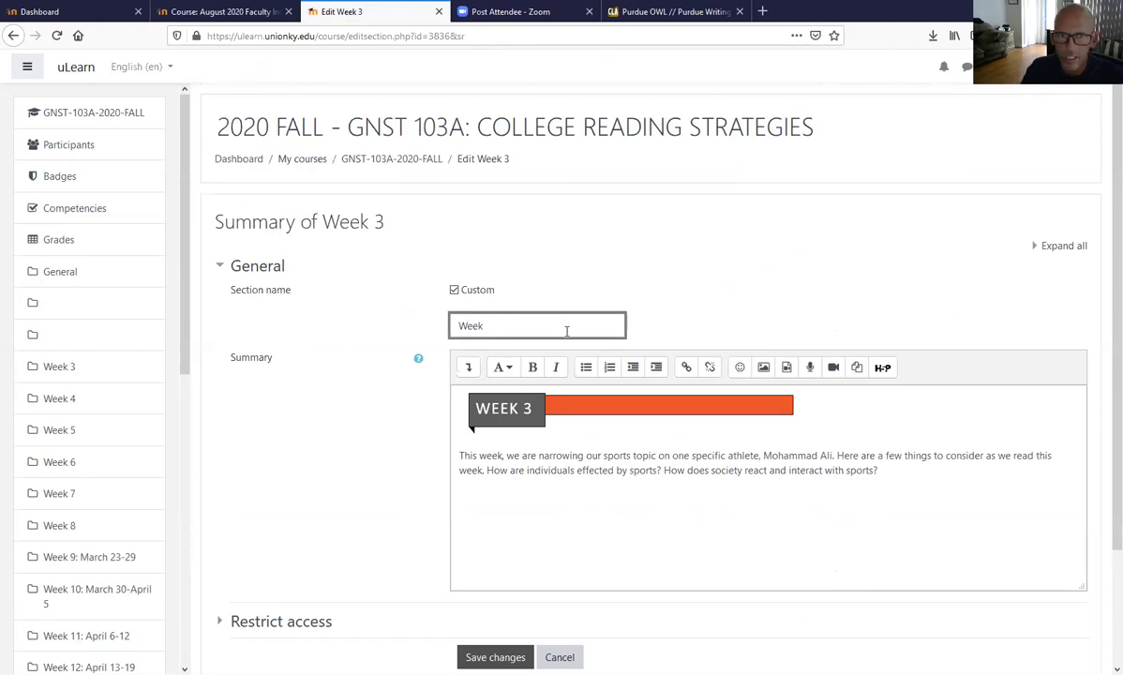
pyautogui.scroll(-3, 531, 501)
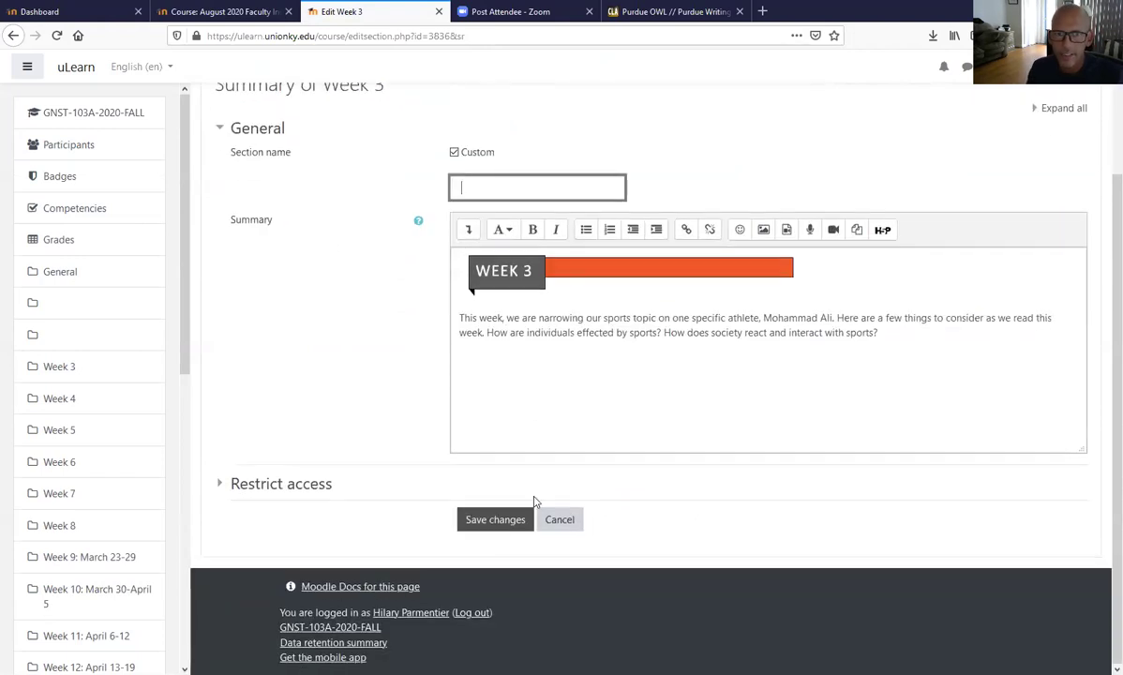
pyautogui.click(485, 521)
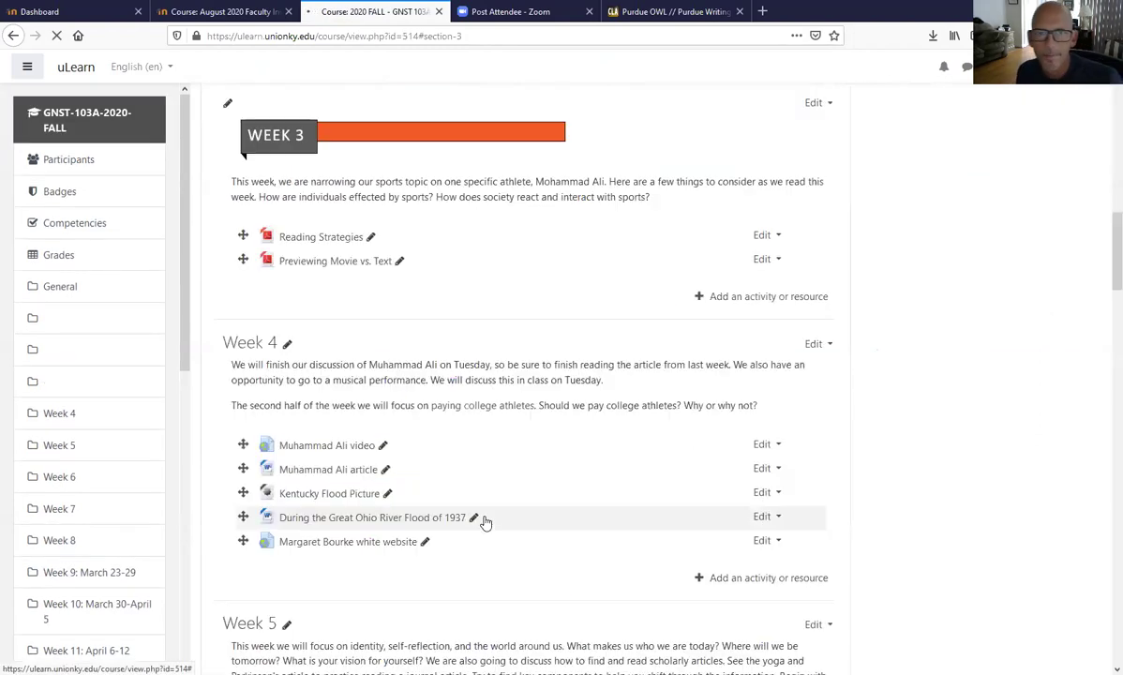
# Examine the navigation images and the Week 1 and Week 2 sections with their resources on the course page.
pyautogui.scroll(10, 507, 507)
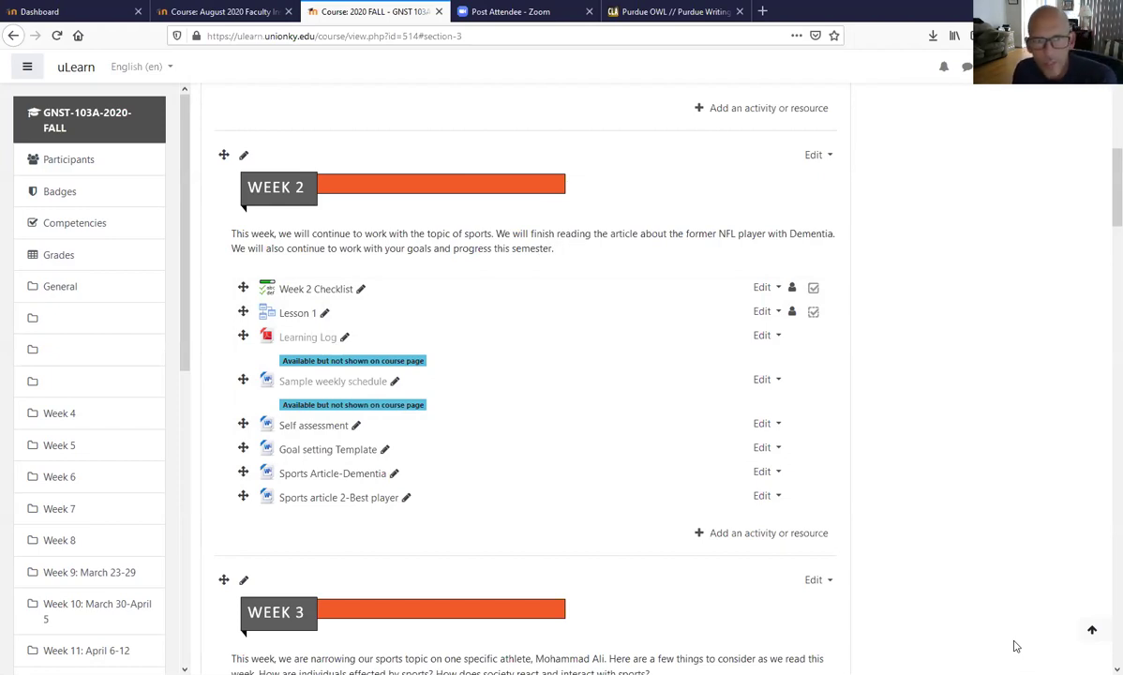
pyautogui.scroll(8, 759, 609)
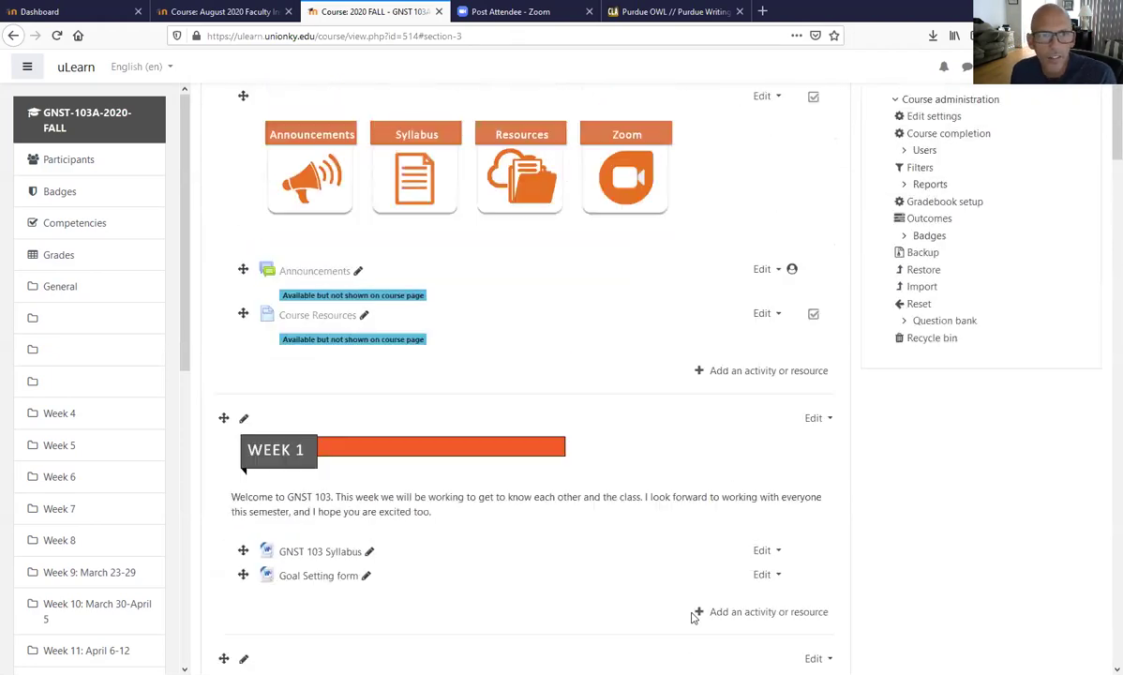
pyautogui.scroll(1, 684, 604)
pyautogui.scroll(-1, 515, 560)
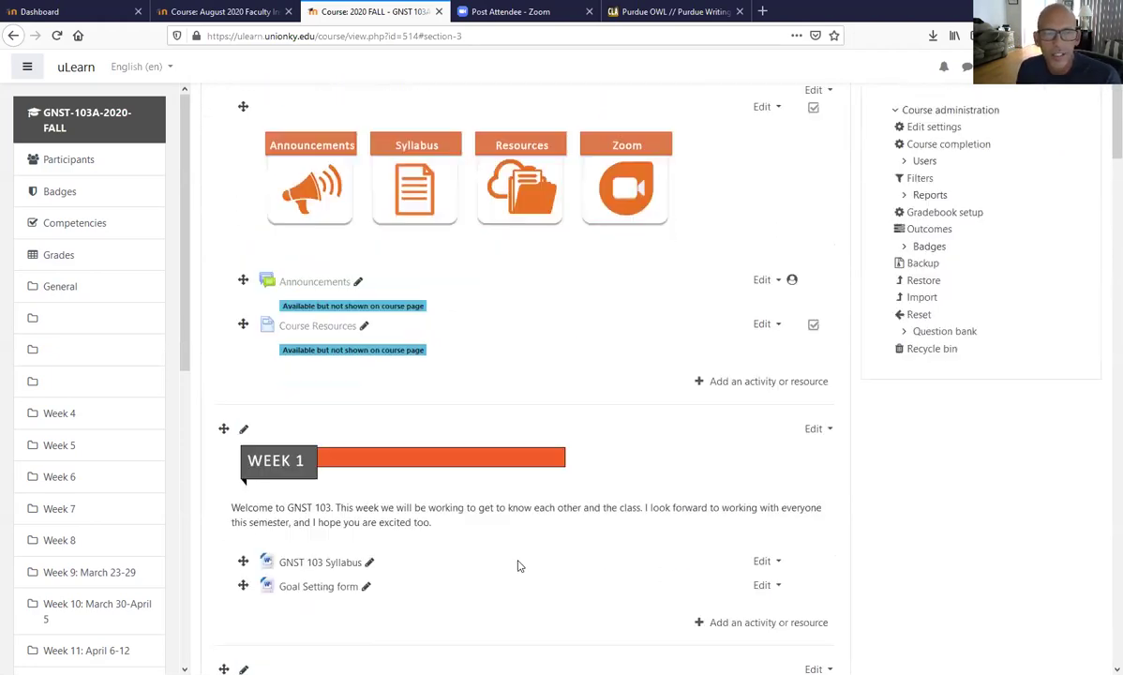
pyautogui.scroll(-1, 520, 566)
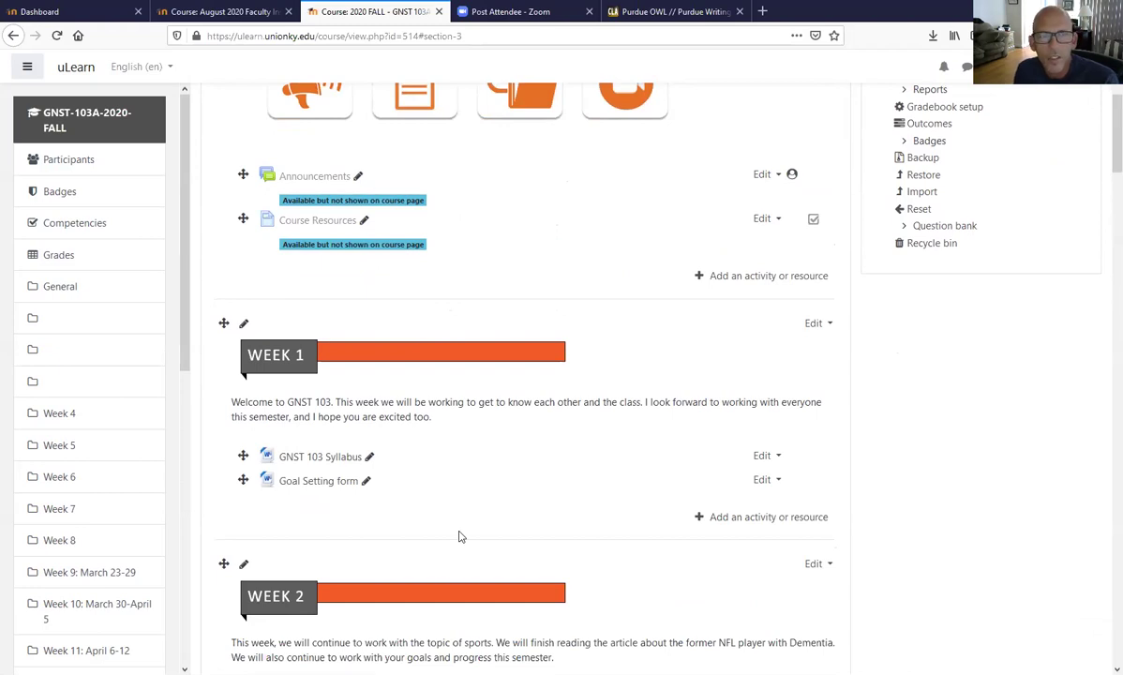
pyautogui.scroll(1, 460, 536)
pyautogui.scroll(-1, 454, 525)
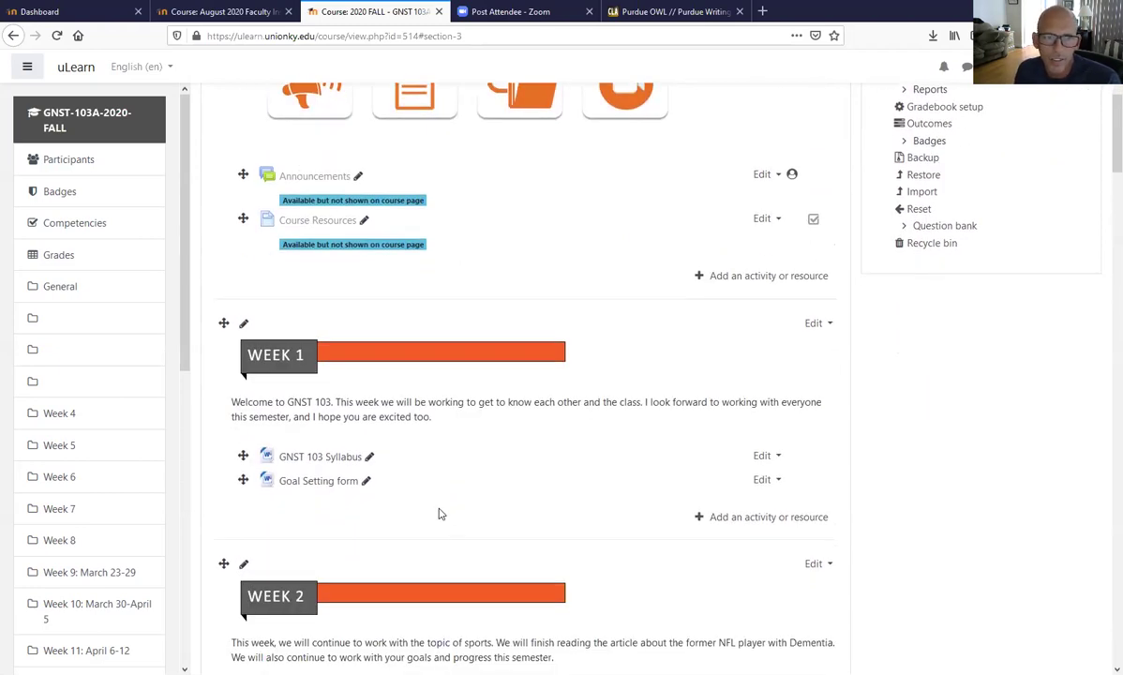
pyautogui.click(293, 474)
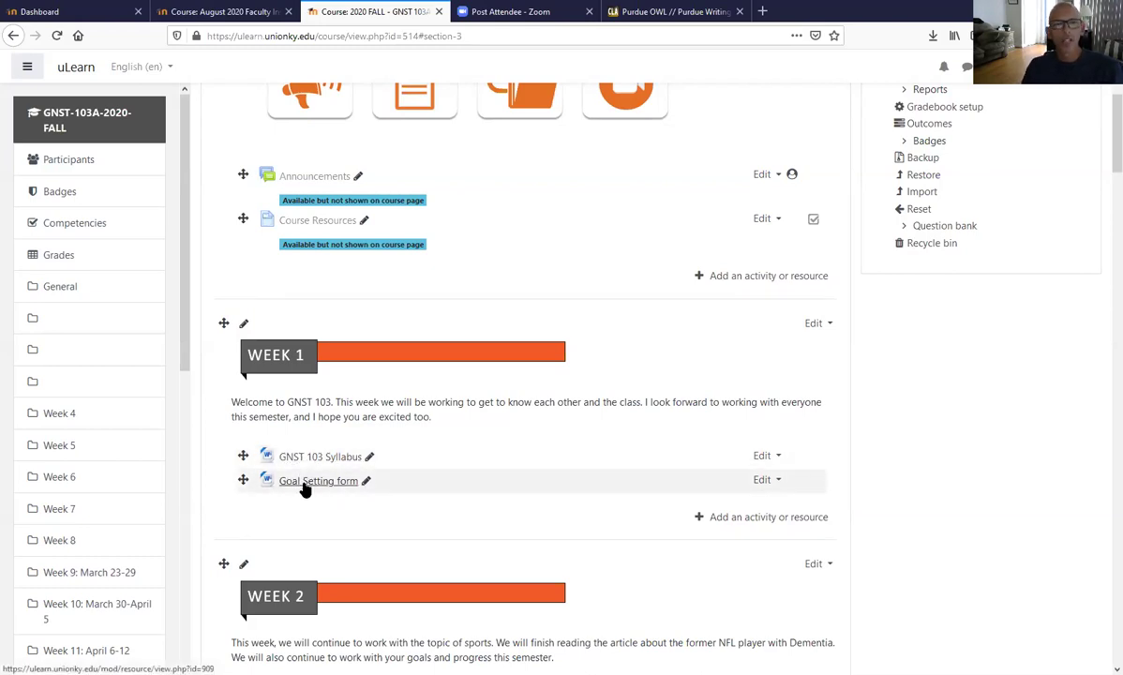
pyautogui.scroll(5, 304, 489)
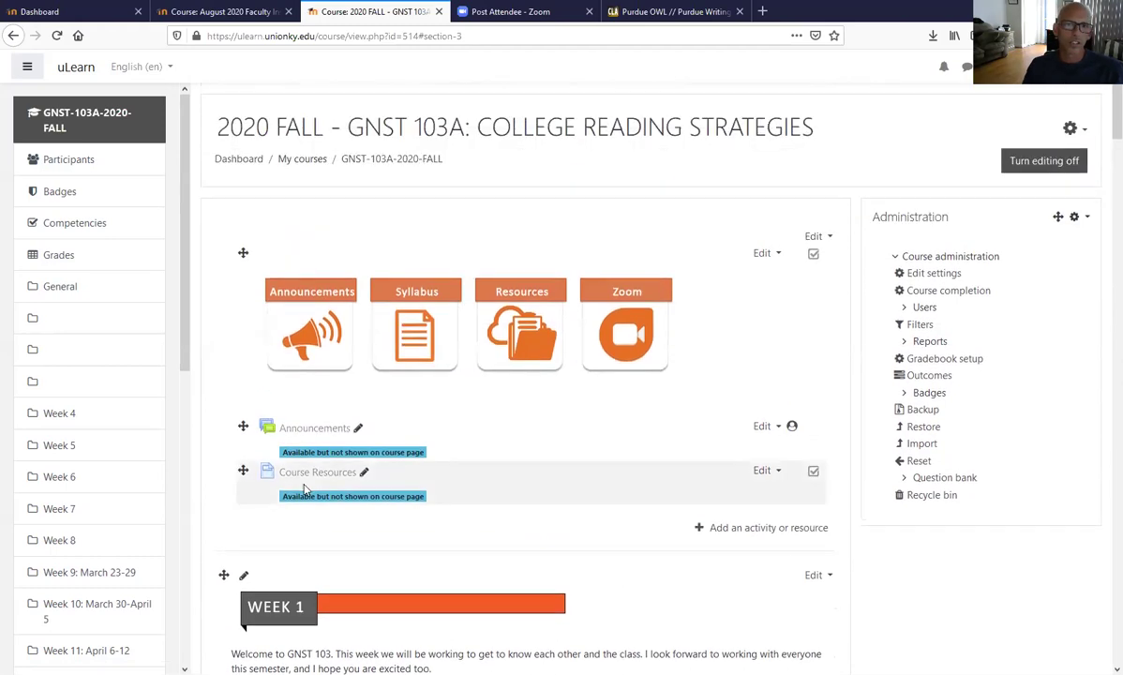
# Add a new URL resource to the Week 1 section and name it "Live Class Link".
pyautogui.scroll(-4, 651, 300)
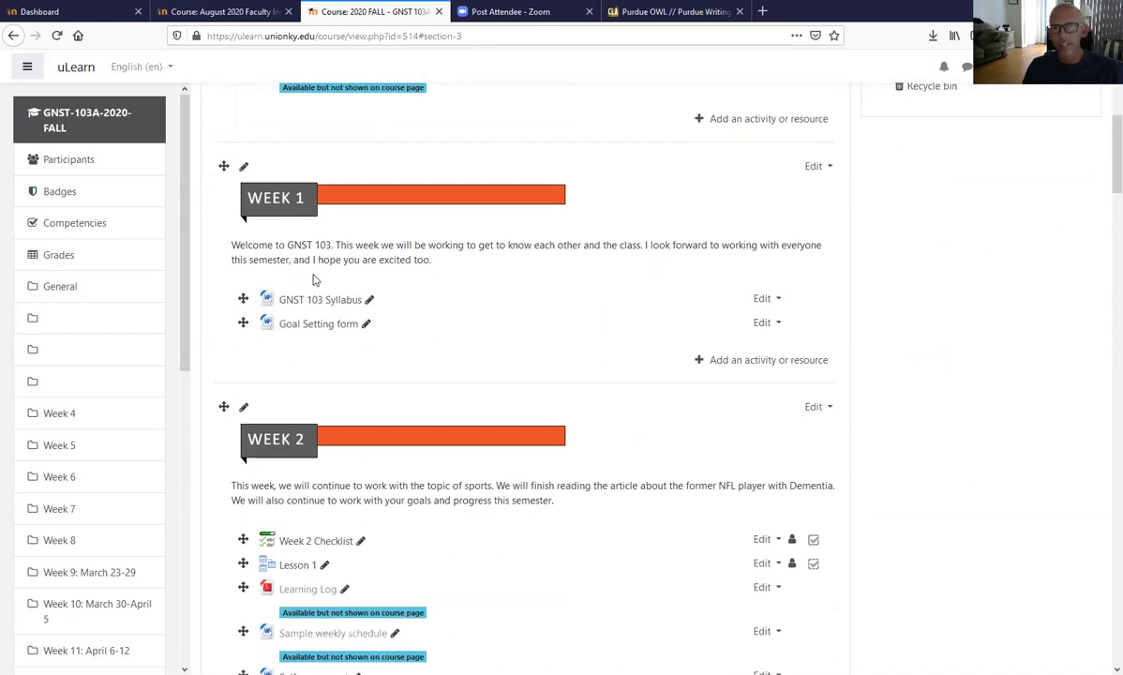
pyautogui.click(737, 364)
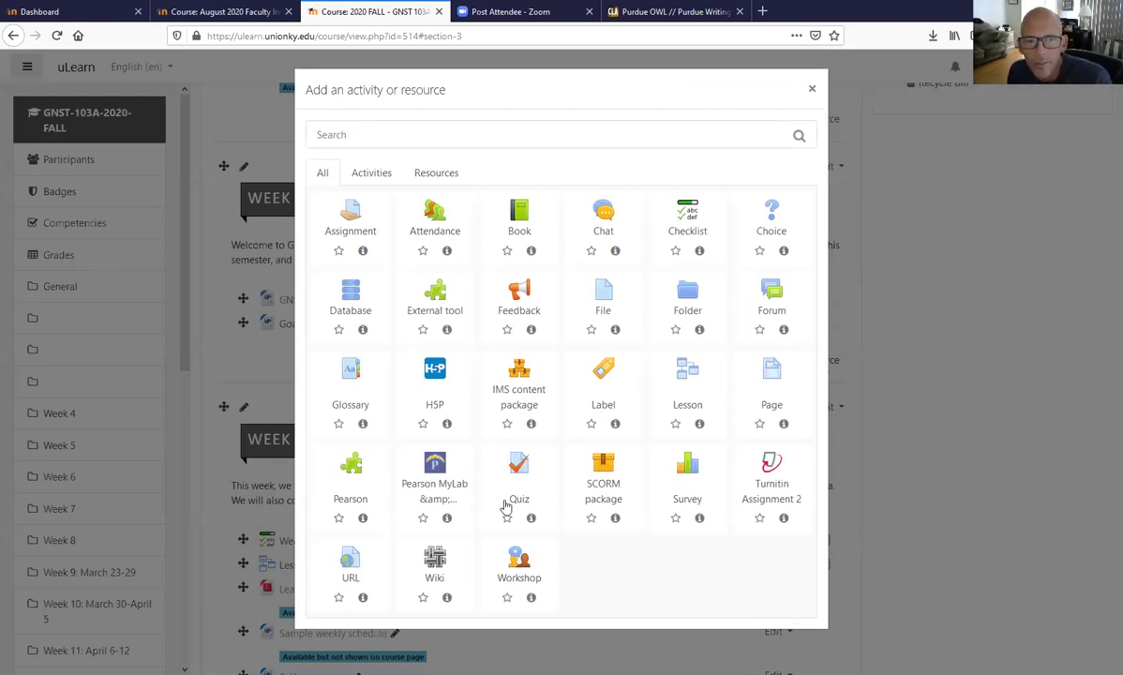
pyautogui.click(354, 563)
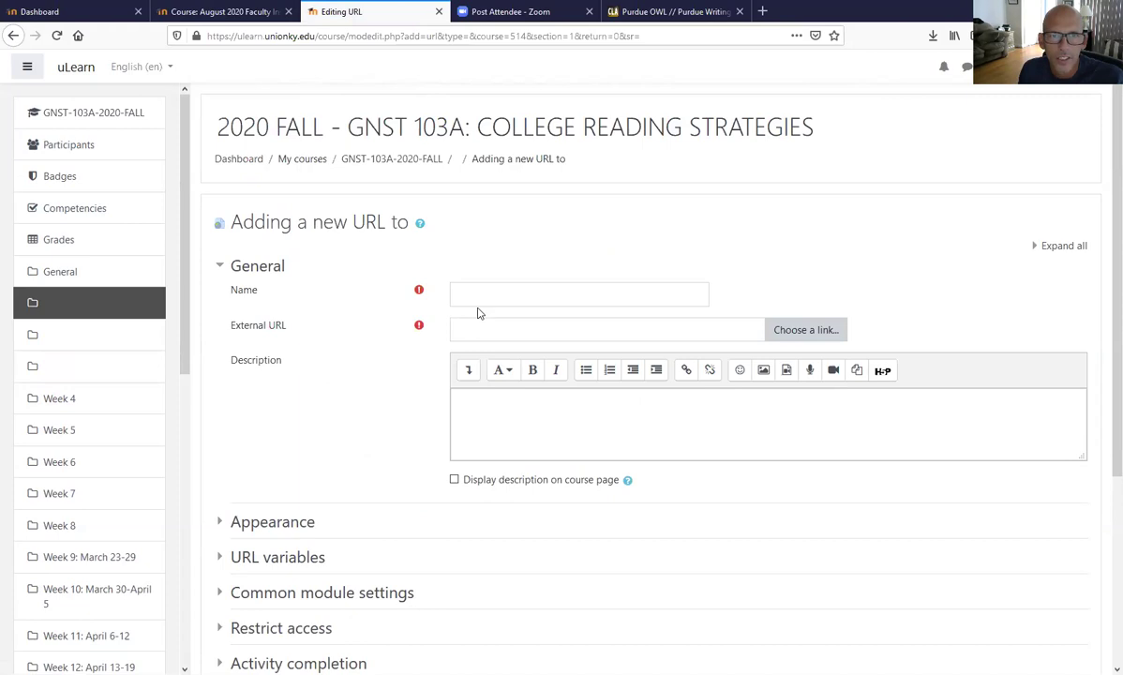
pyautogui.click(478, 296)
pyautogui.write('Live Las')
pyautogui.press('BackSpace')
pyautogui.press('BackSpace')
pyautogui.press('BackSpace')
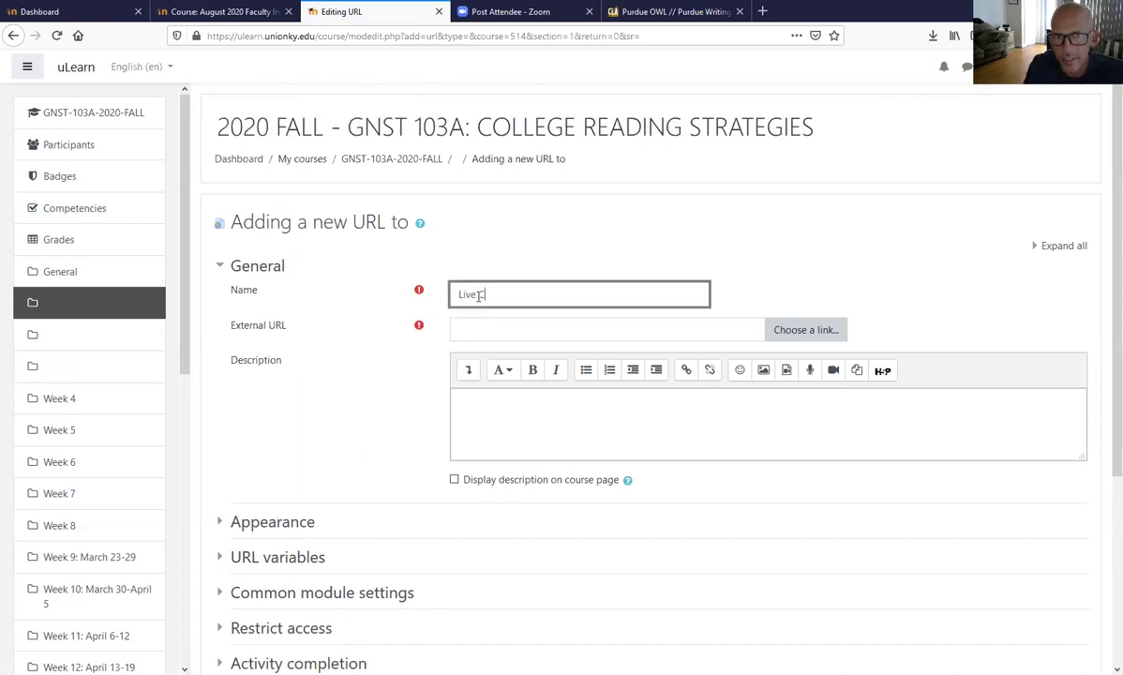
pyautogui.write('Class')
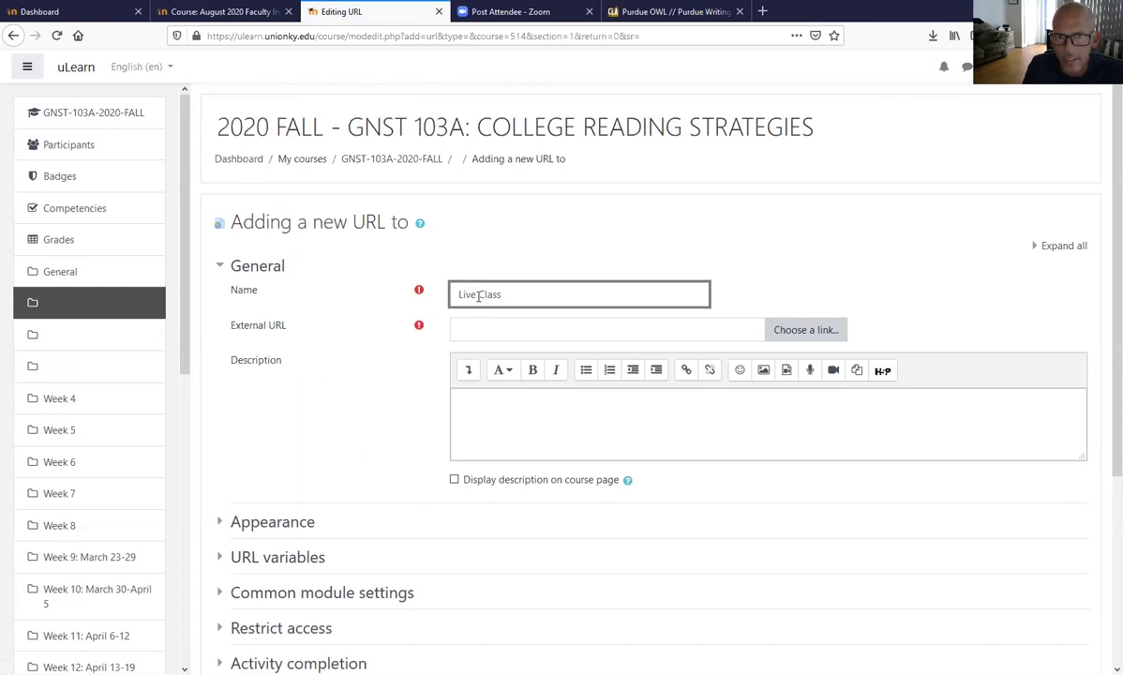
pyautogui.write(' Link')
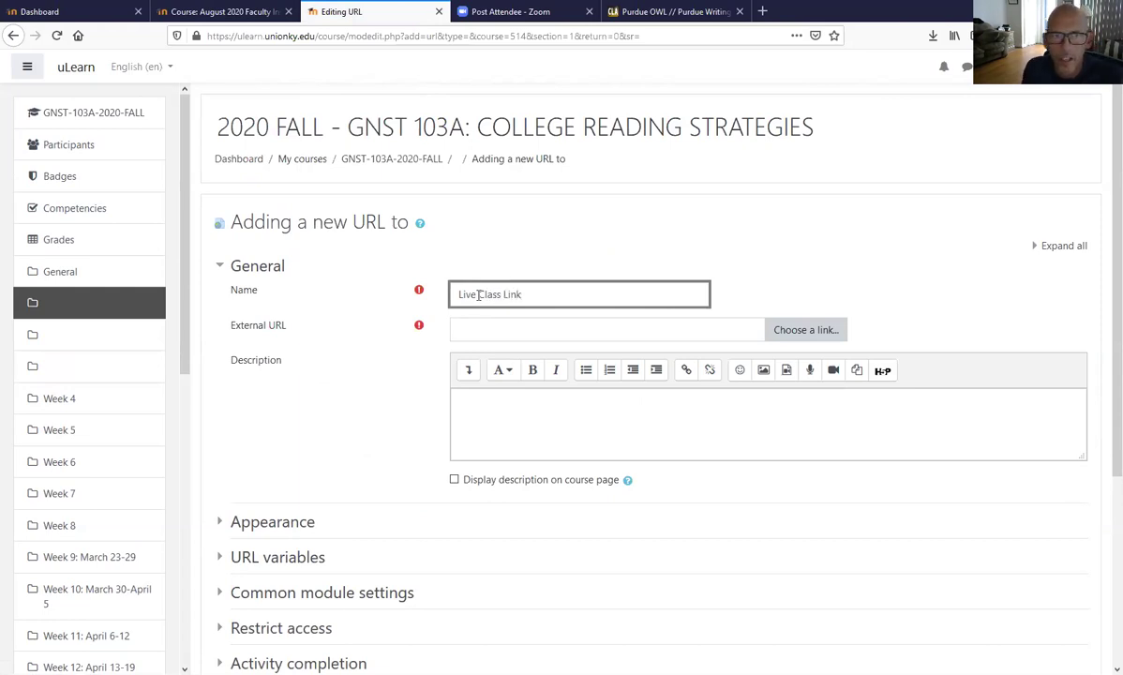
pyautogui.click(567, 331)
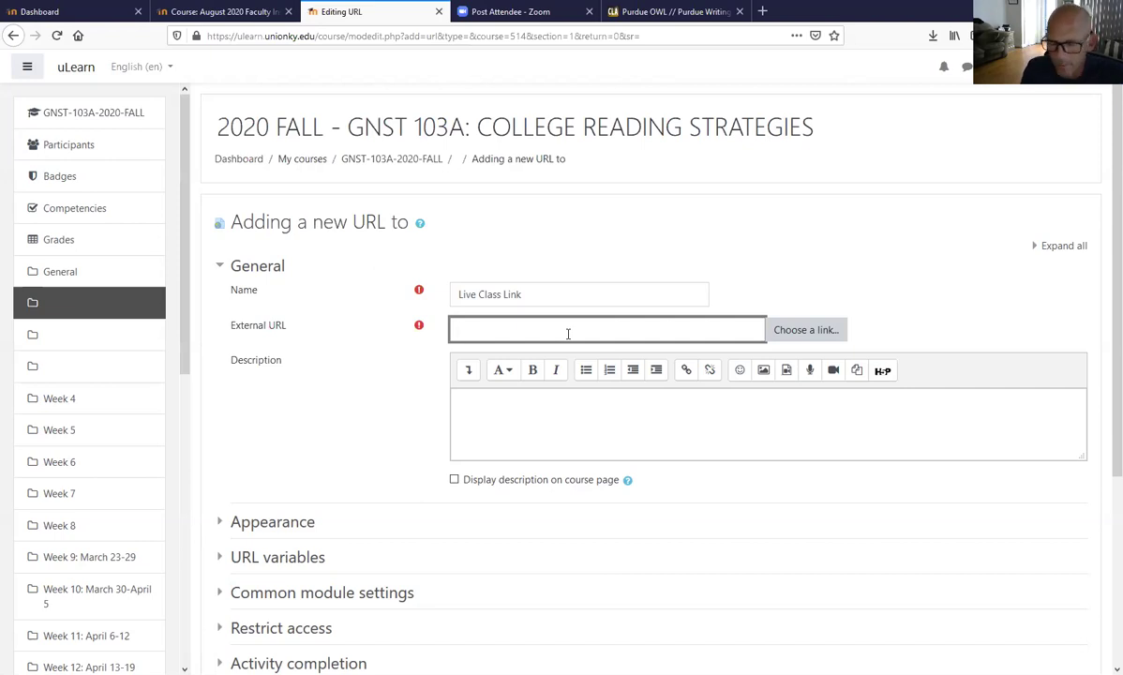
pyautogui.write('http')
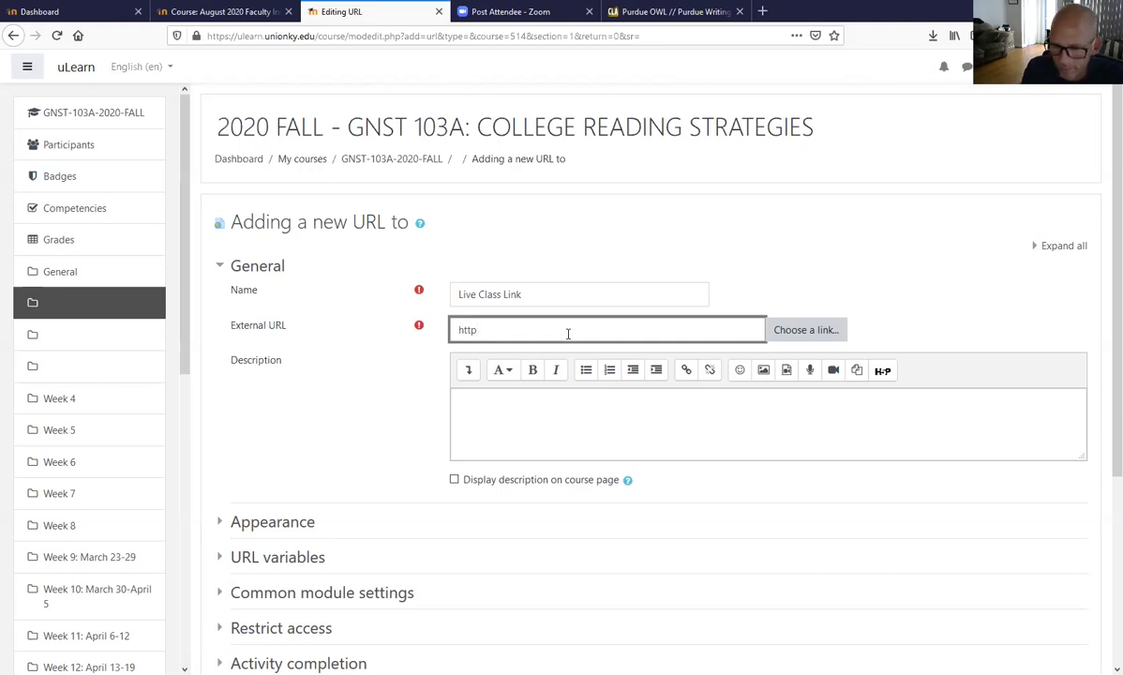
pyautogui.write('://www.')
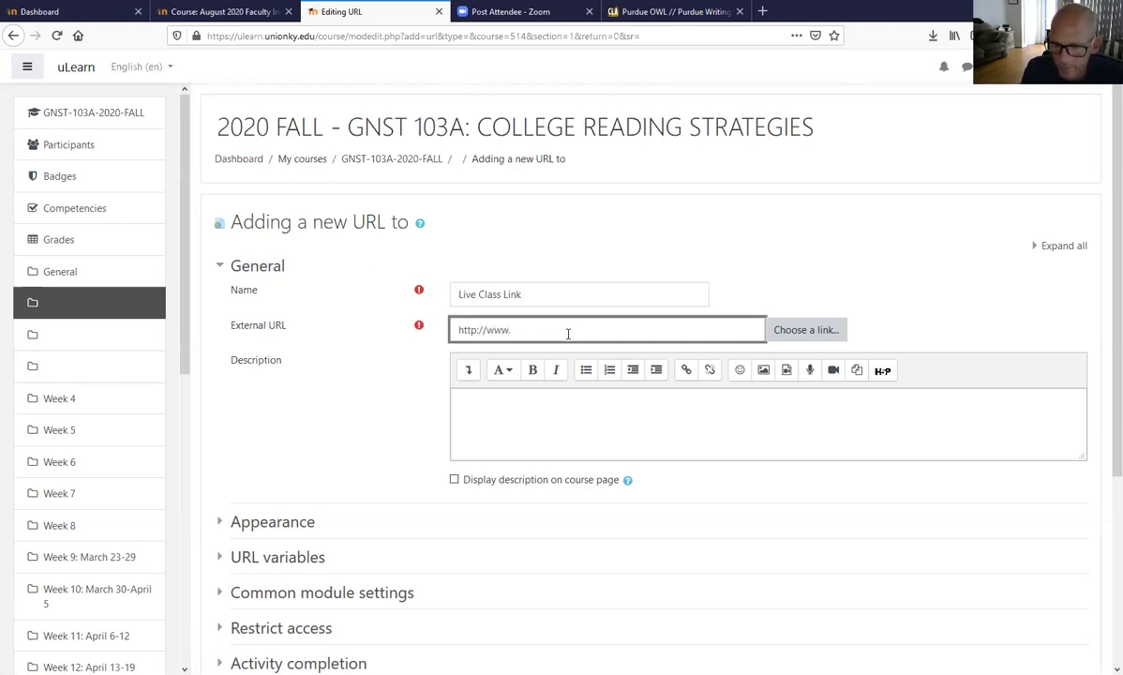
pyautogui.write('google.com')
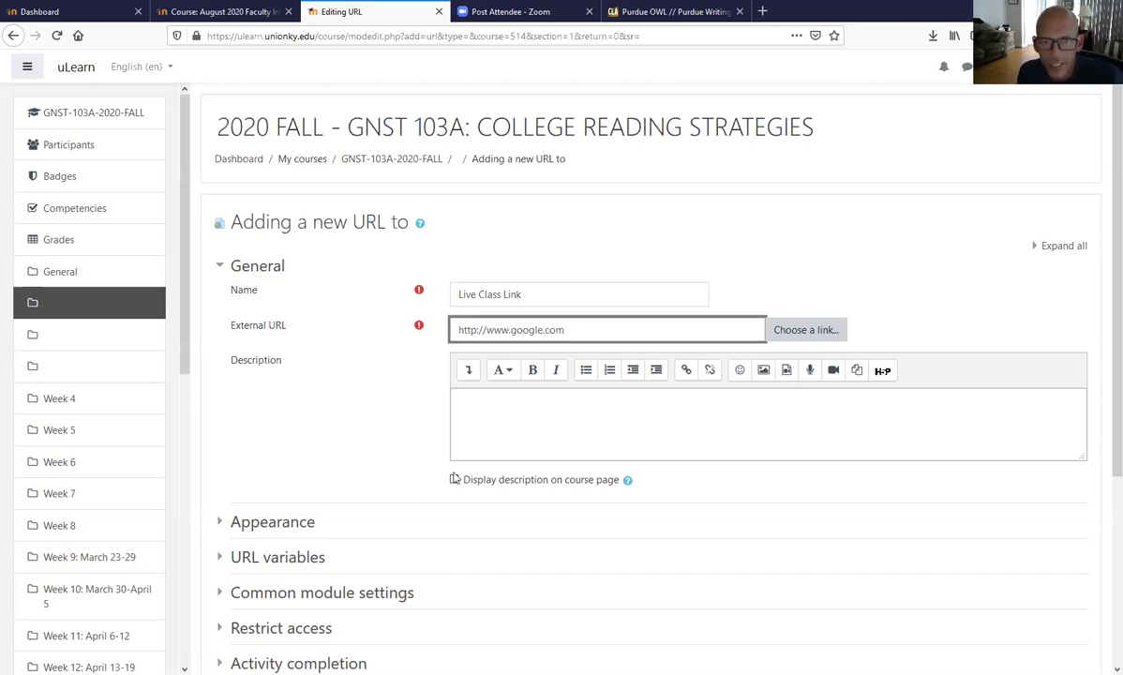
# Set the URL resource's availability to "Make available but not shown on course page" and save it, returning to the course.
pyautogui.scroll(-1, 454, 479)
pyautogui.scroll(1, 661, 373)
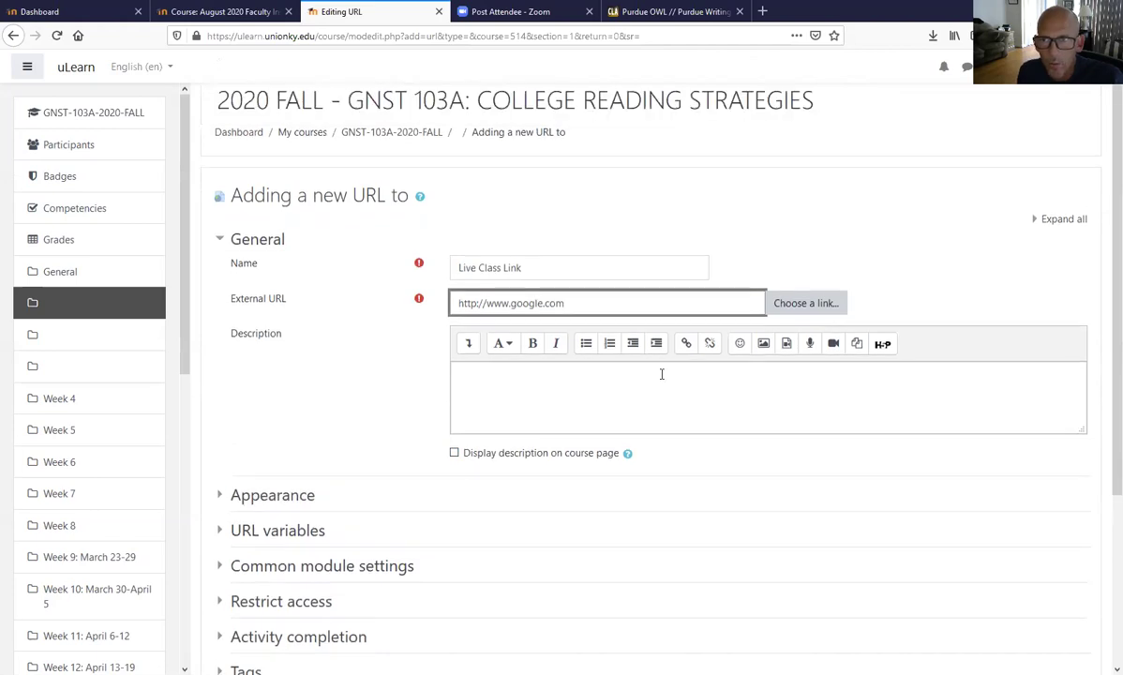
pyautogui.click(1064, 245)
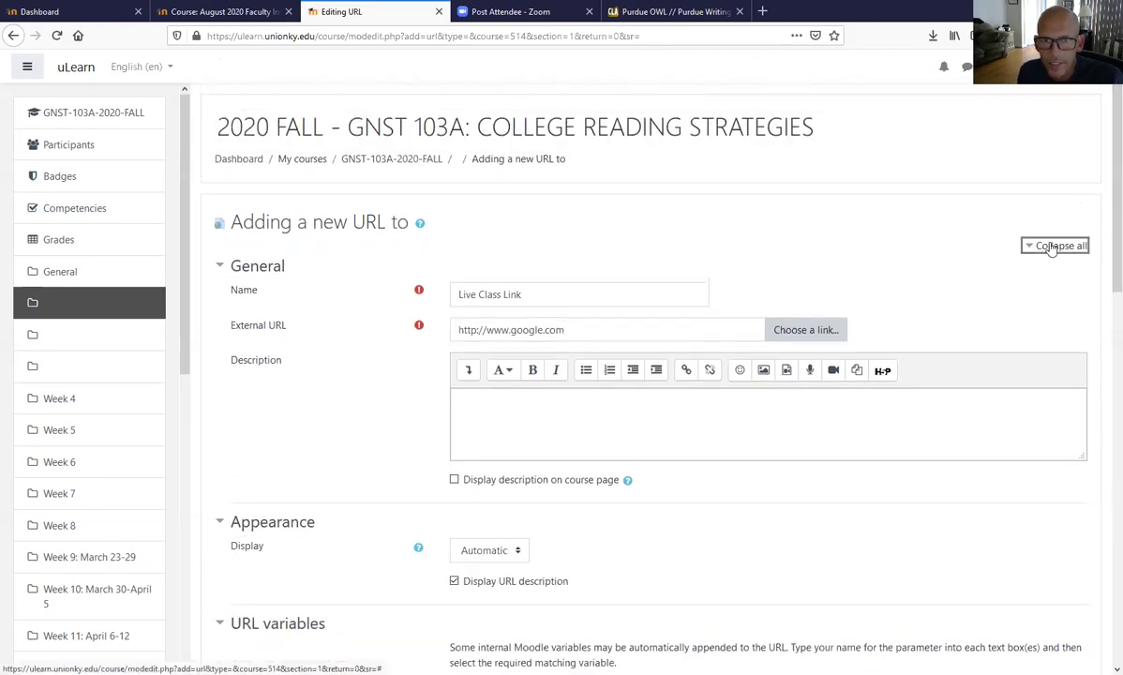
pyautogui.scroll(-2, 870, 340)
pyautogui.scroll(-7, 871, 341)
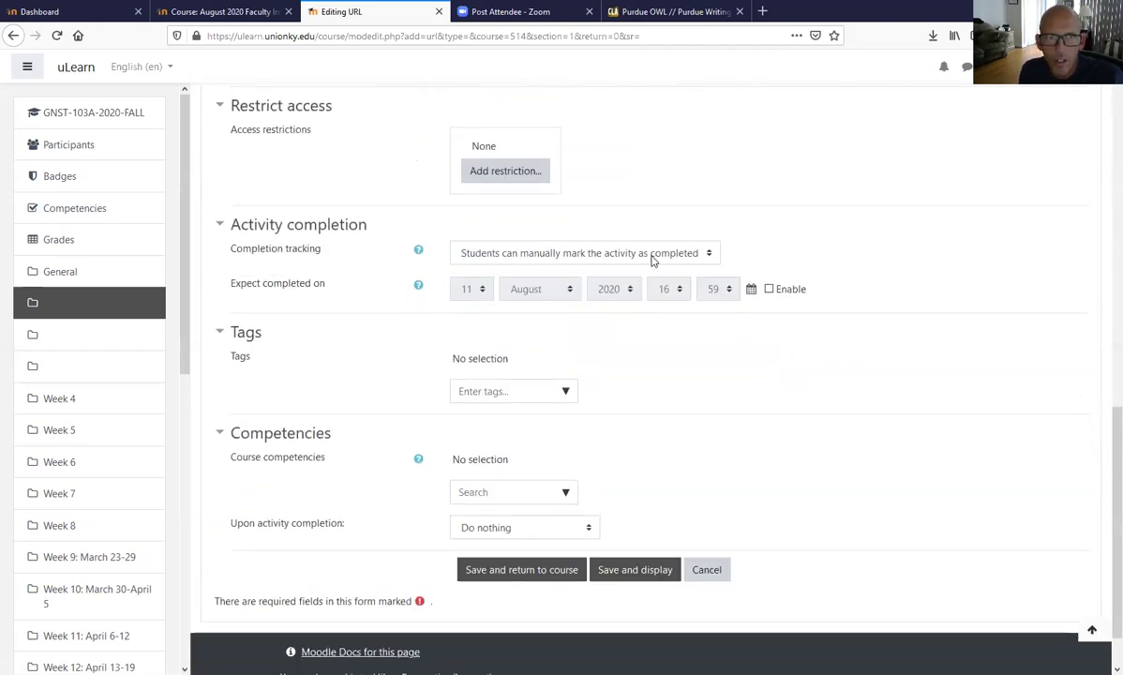
pyautogui.scroll(-1, 605, 401)
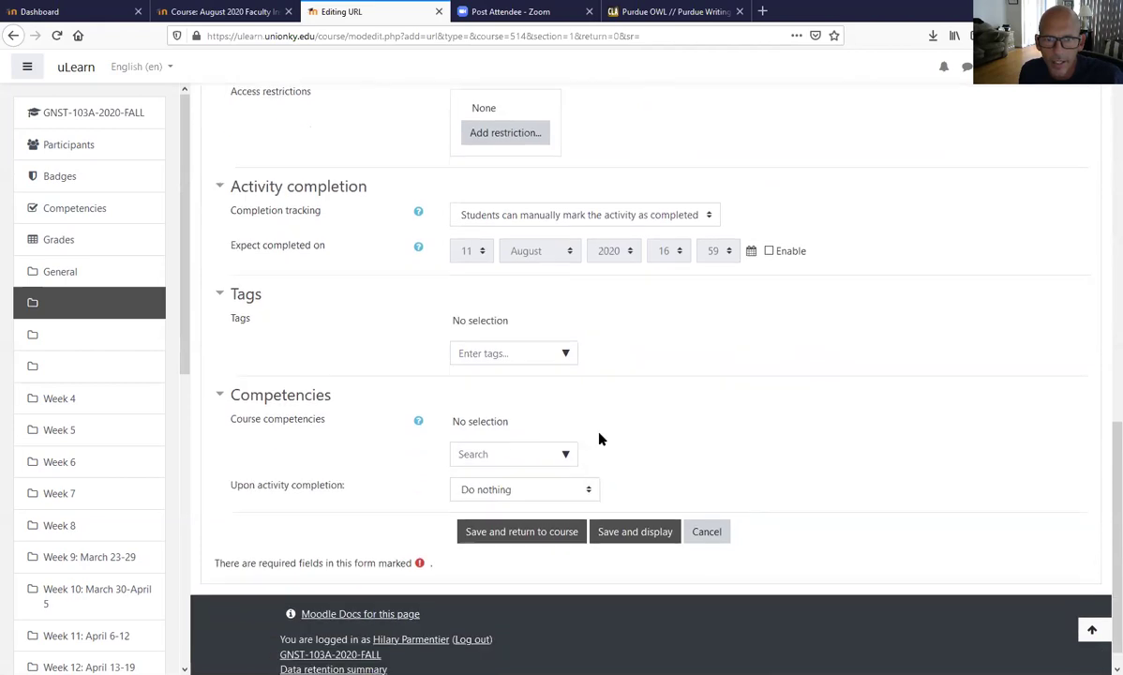
pyautogui.scroll(3, 599, 436)
pyautogui.click(588, 234)
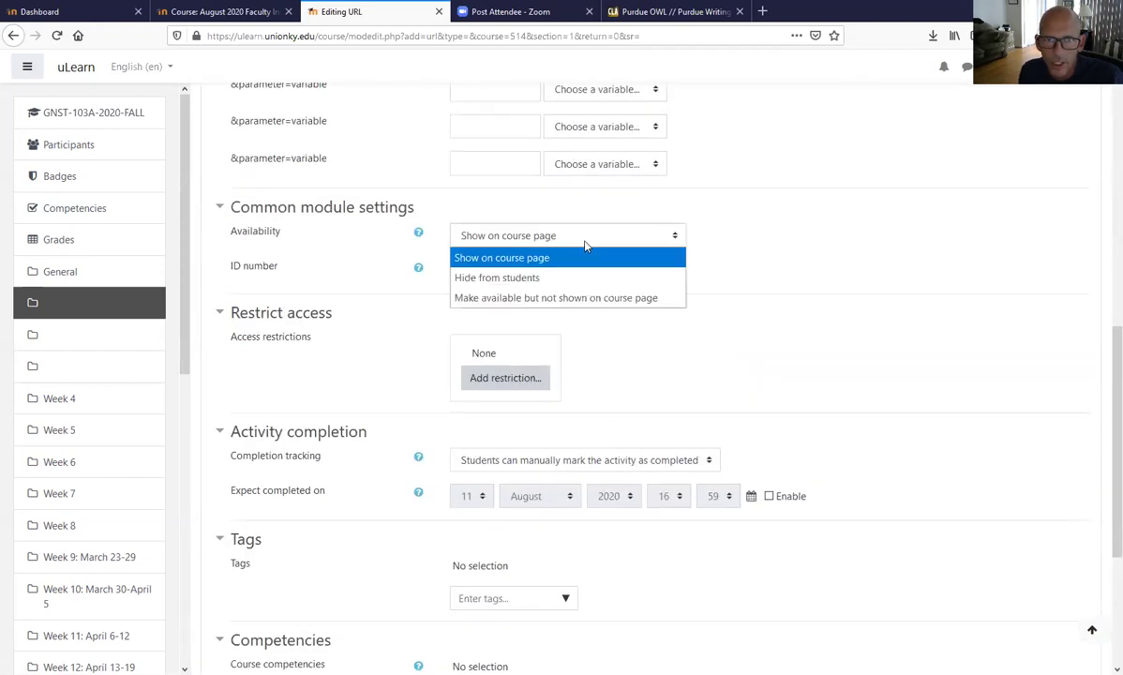
pyautogui.click(563, 298)
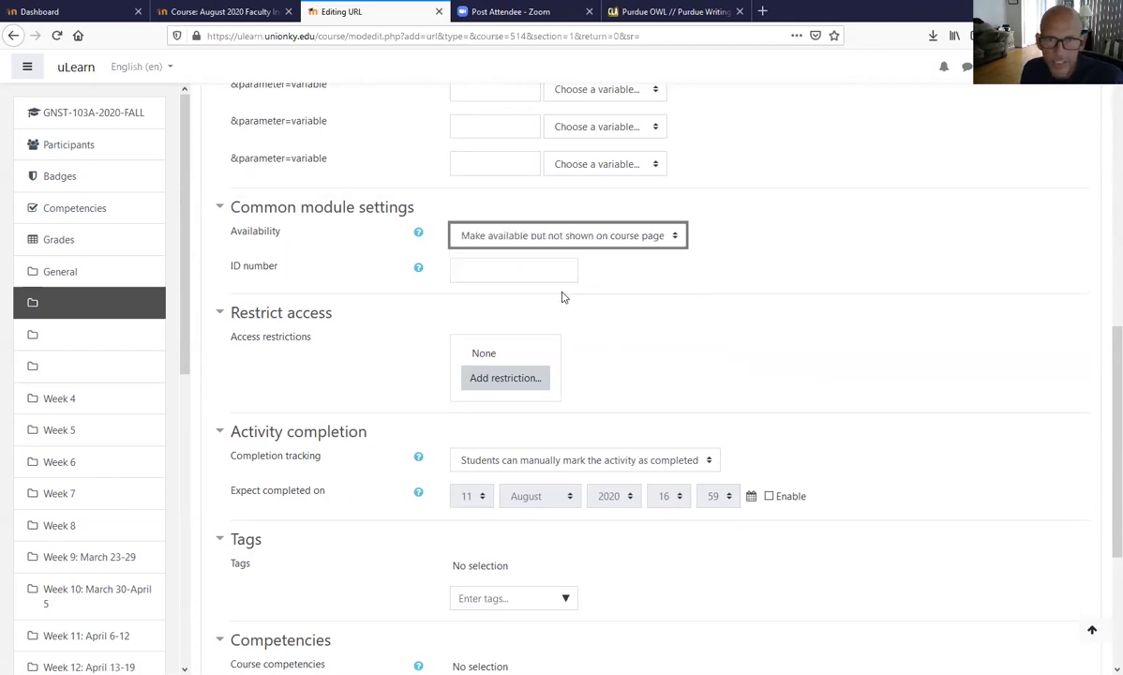
pyautogui.scroll(-3, 654, 347)
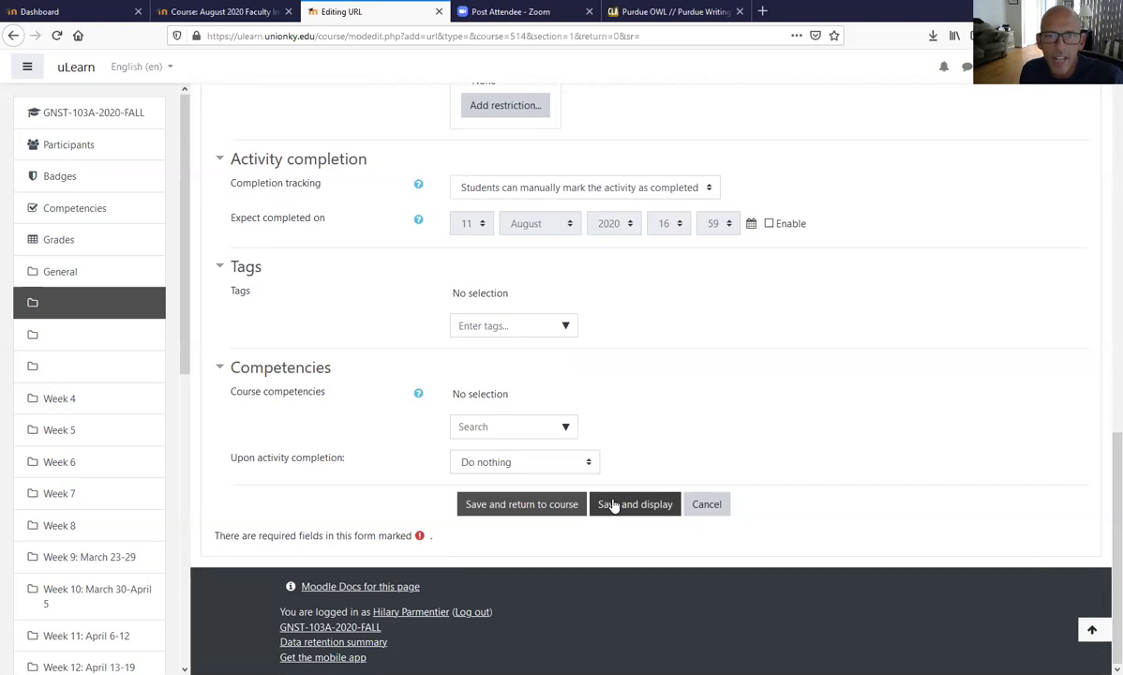
pyautogui.click(521, 504)
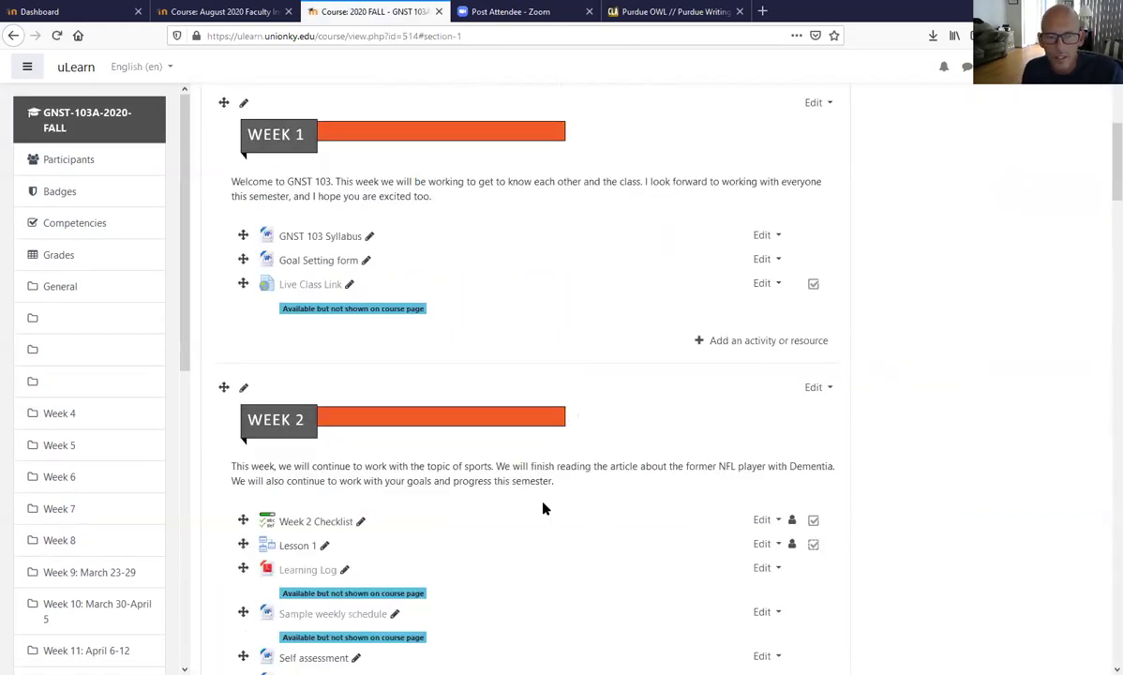
# Copy the link address of the Live Class Link resource in Week 1.
pyautogui.scroll(-2, 544, 508)
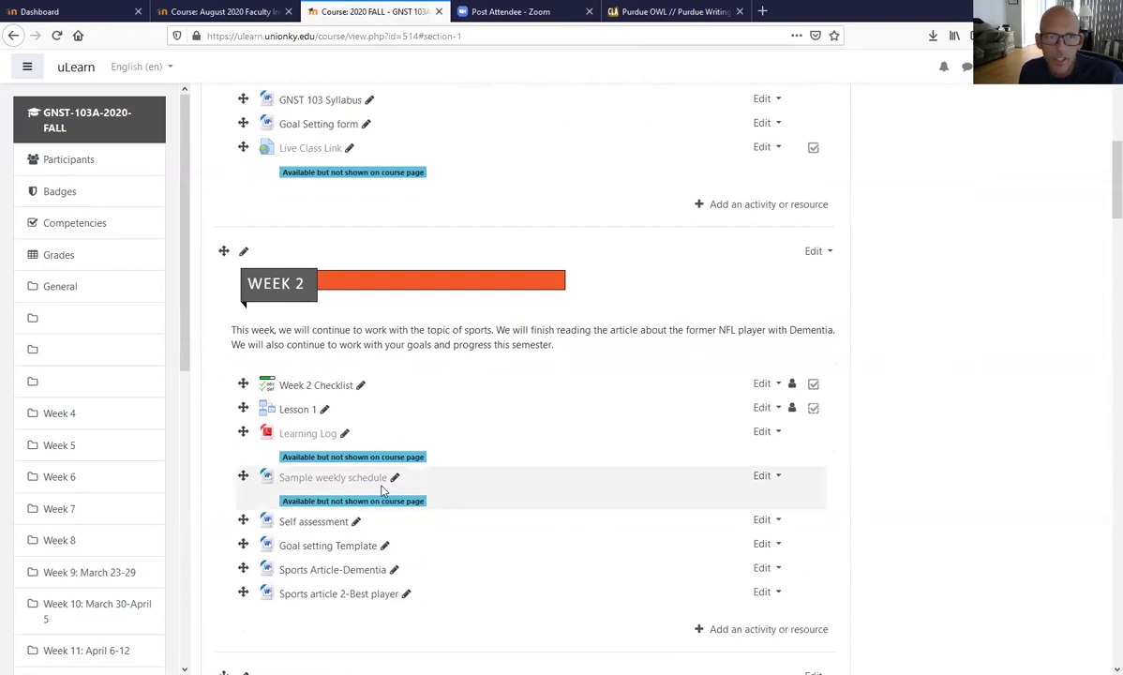
pyautogui.scroll(3, 408, 480)
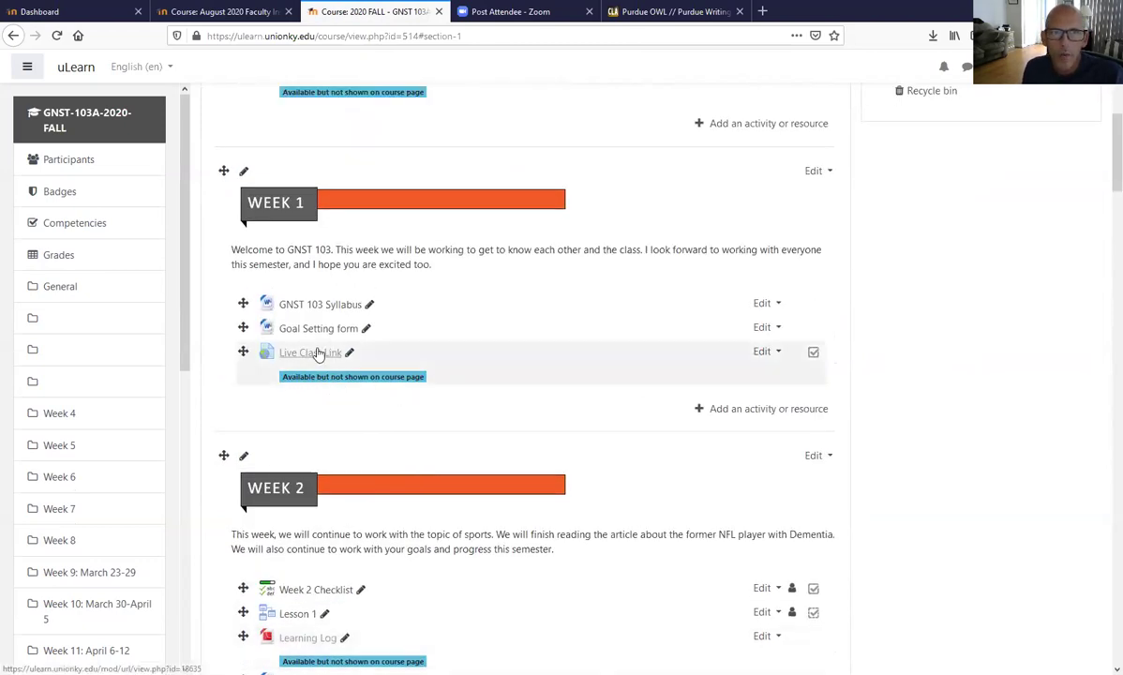
pyautogui.rightClick(317, 362)
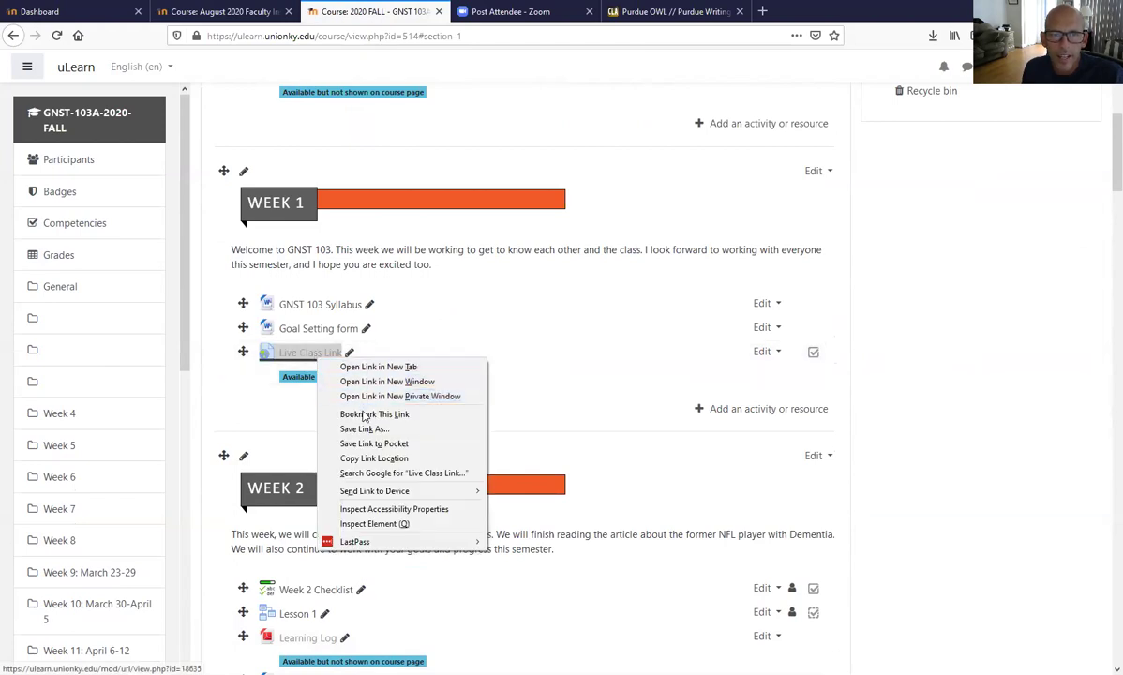
pyautogui.click(362, 461)
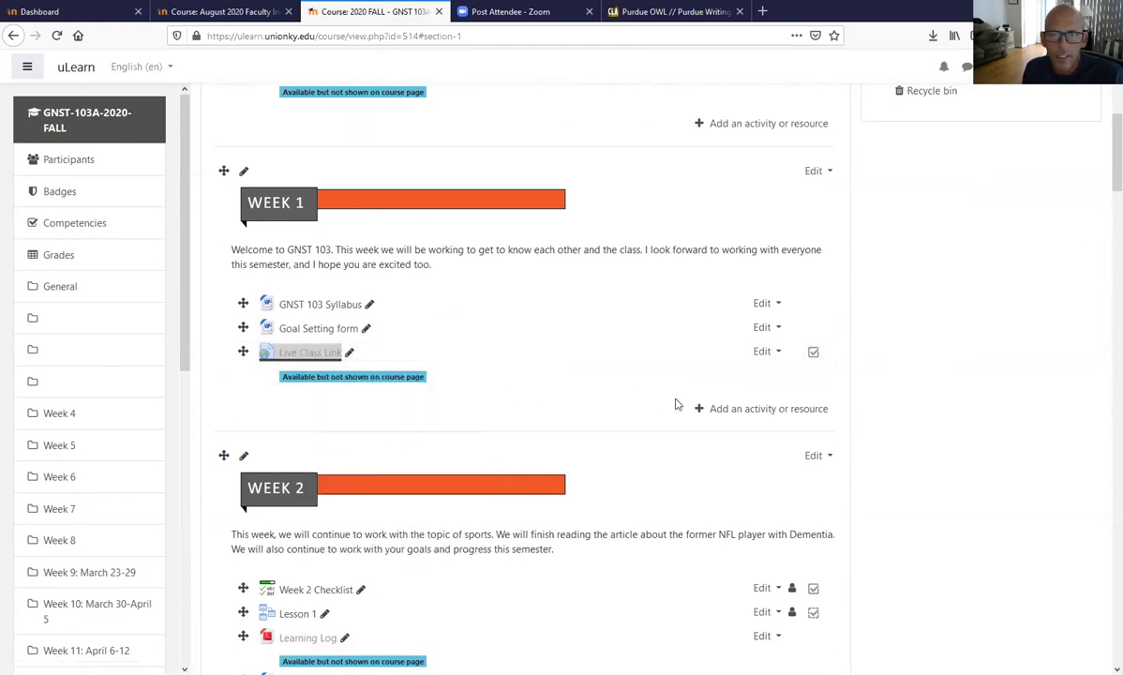
# Add a new label to Week 1 and start inserting an image from the file repositories into its text.
pyautogui.click(724, 411)
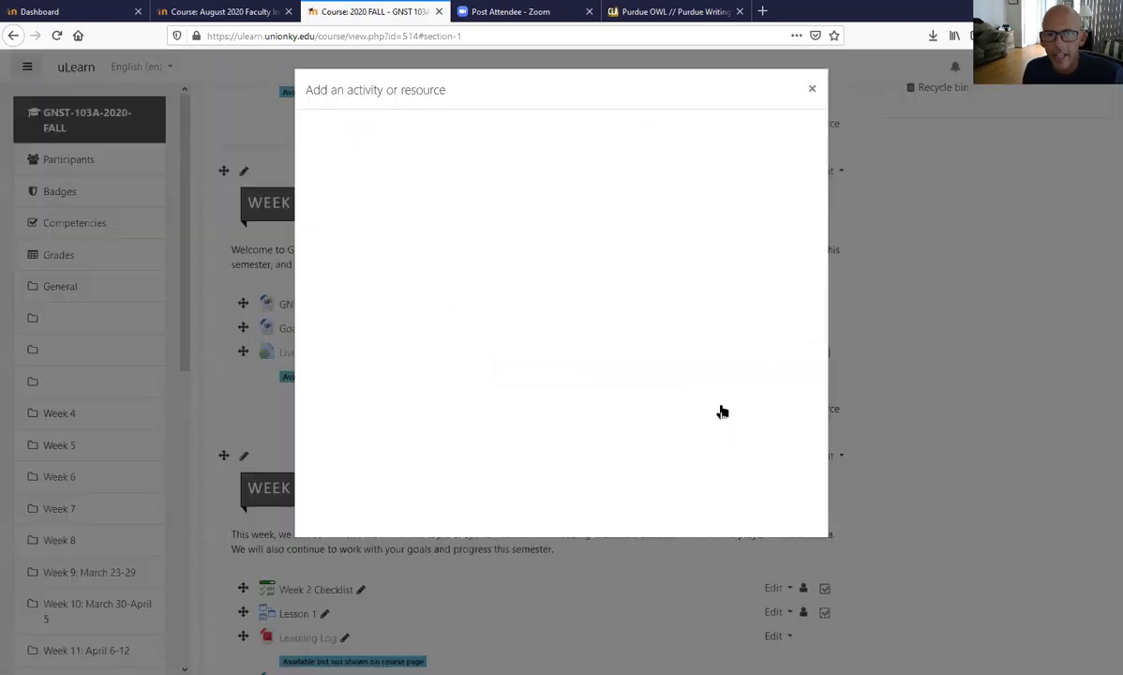
pyautogui.click(604, 374)
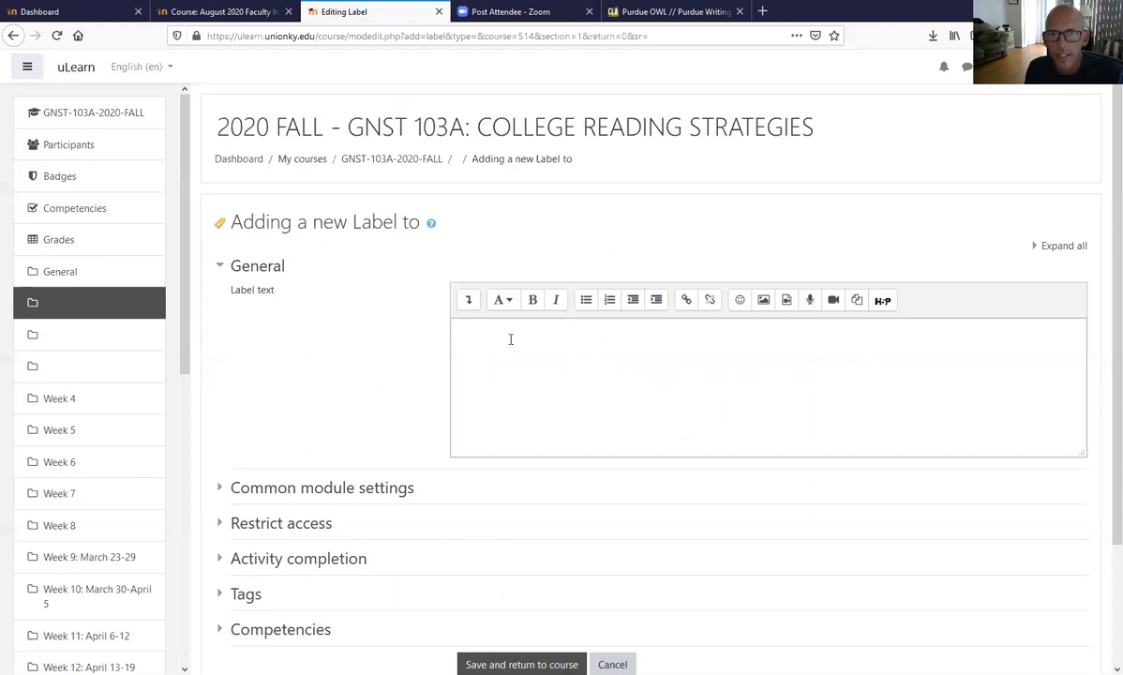
pyautogui.click(762, 301)
pyautogui.click(637, 289)
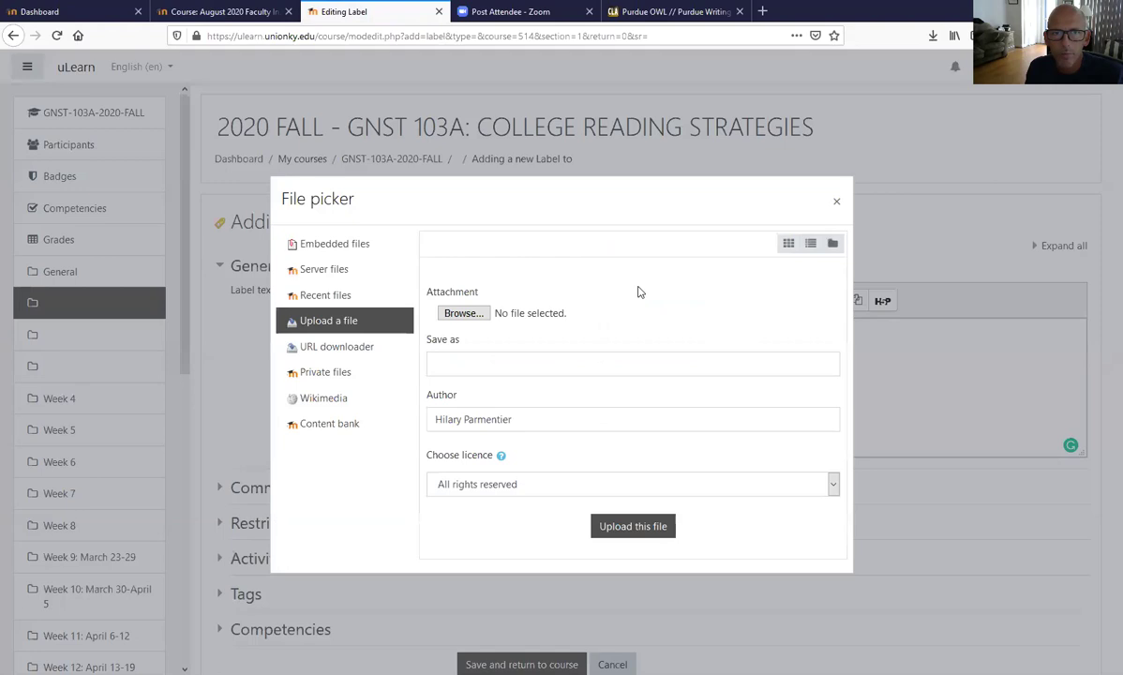
# Upload the Teams-Icon image from the Topic-week-Icons folder inside Course-Icons.
pyautogui.click(465, 314)
pyautogui.click(214, 34)
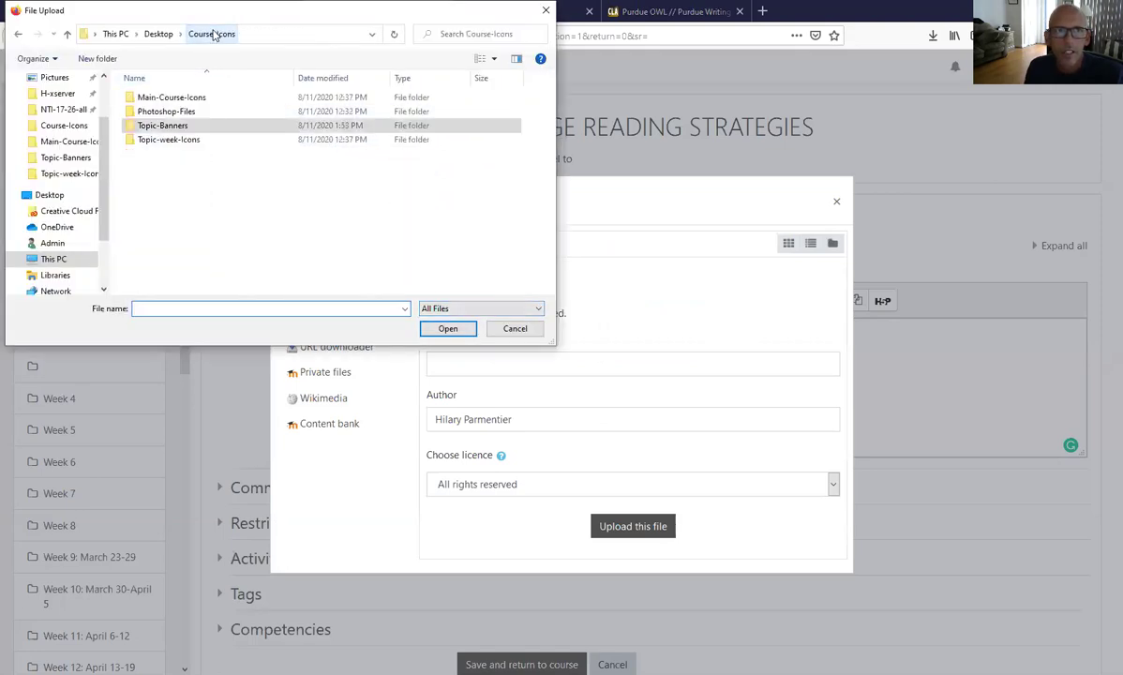
pyautogui.doubleClick(156, 143)
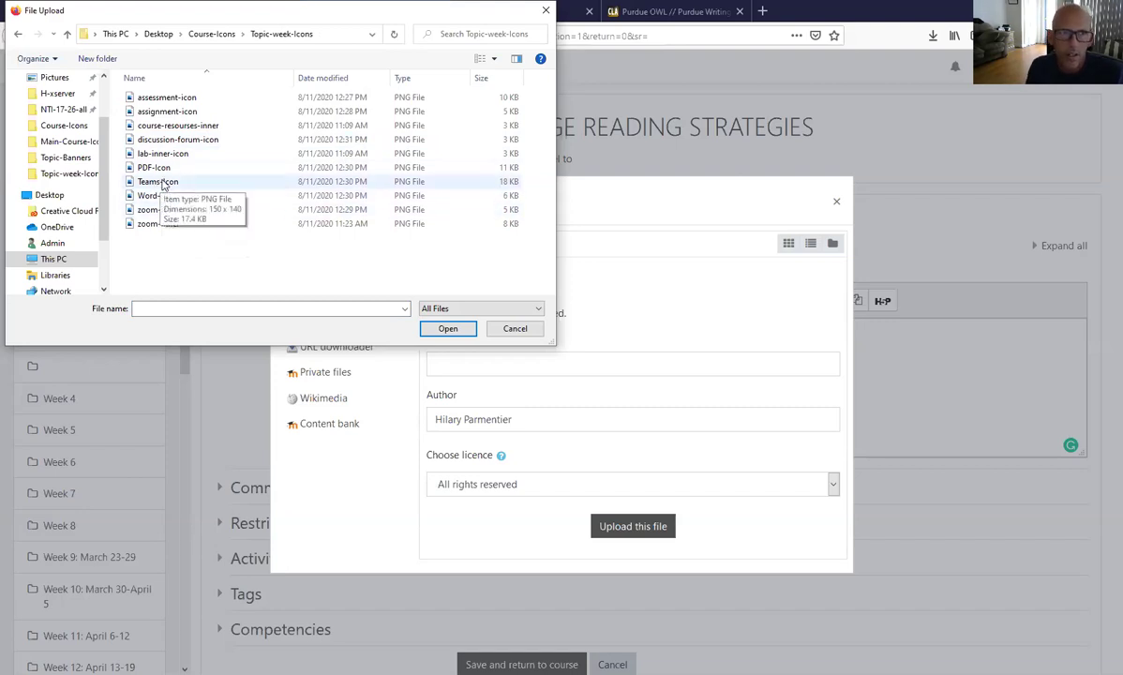
pyautogui.click(163, 183)
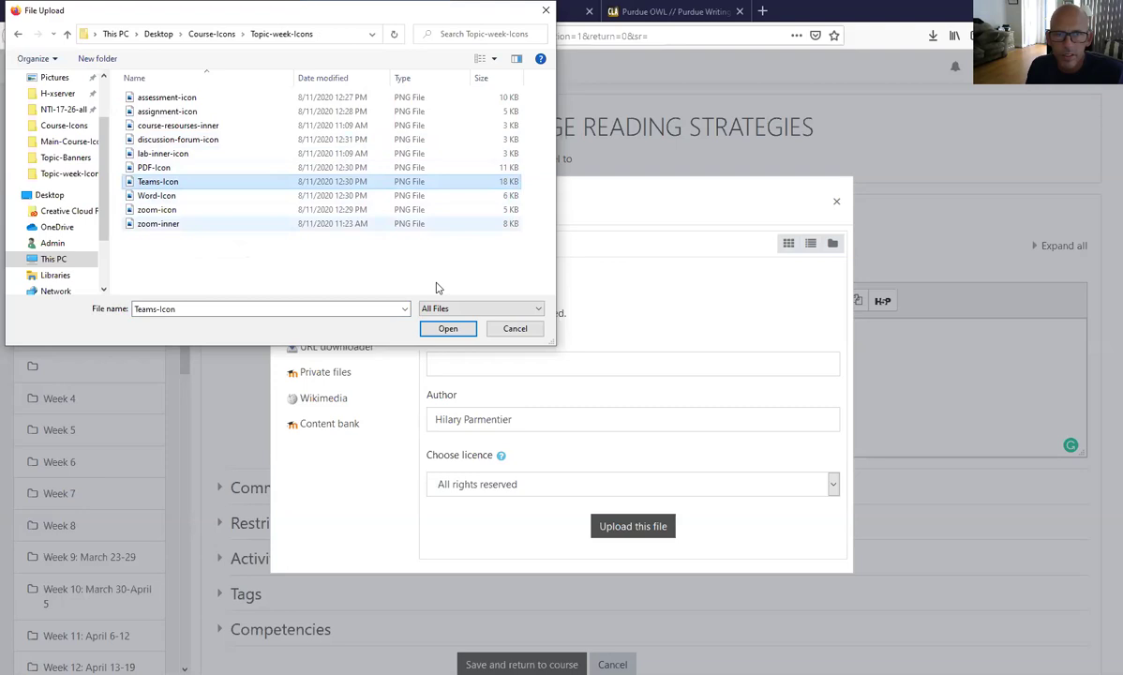
pyautogui.click(443, 329)
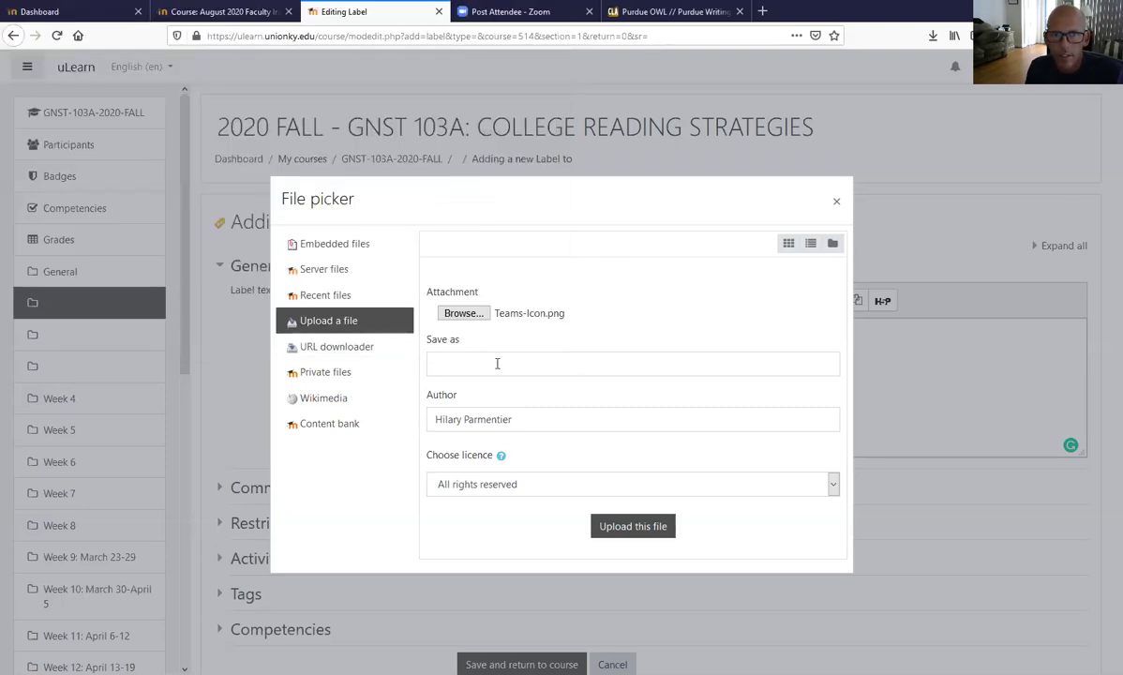
pyautogui.click(636, 529)
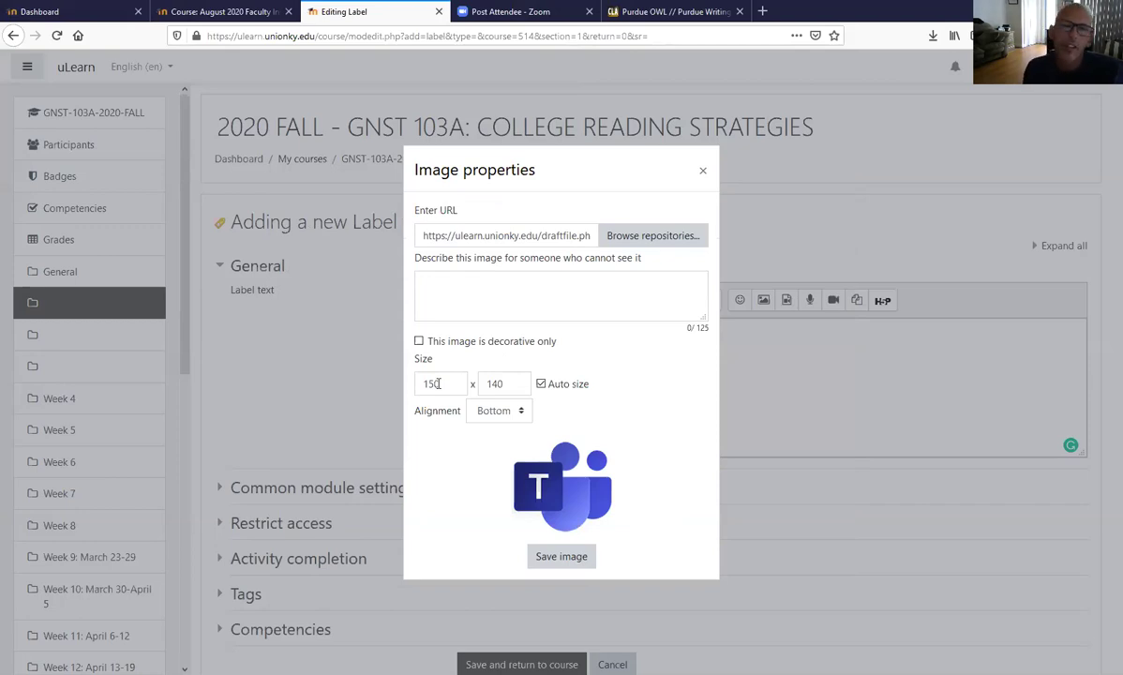
# Set the Teams icon's width to 100 with automatic sizing and its alignment to Top.
pyautogui.doubleClick(436, 384)
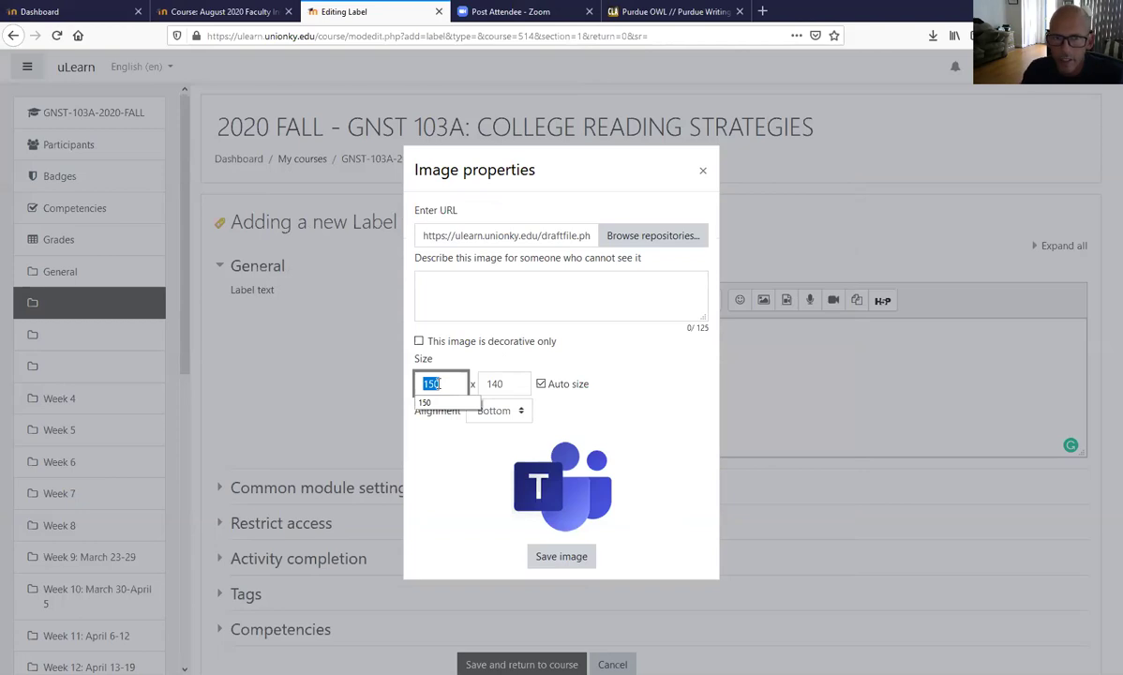
pyautogui.write('100')
pyautogui.click(503, 417)
pyautogui.click(488, 432)
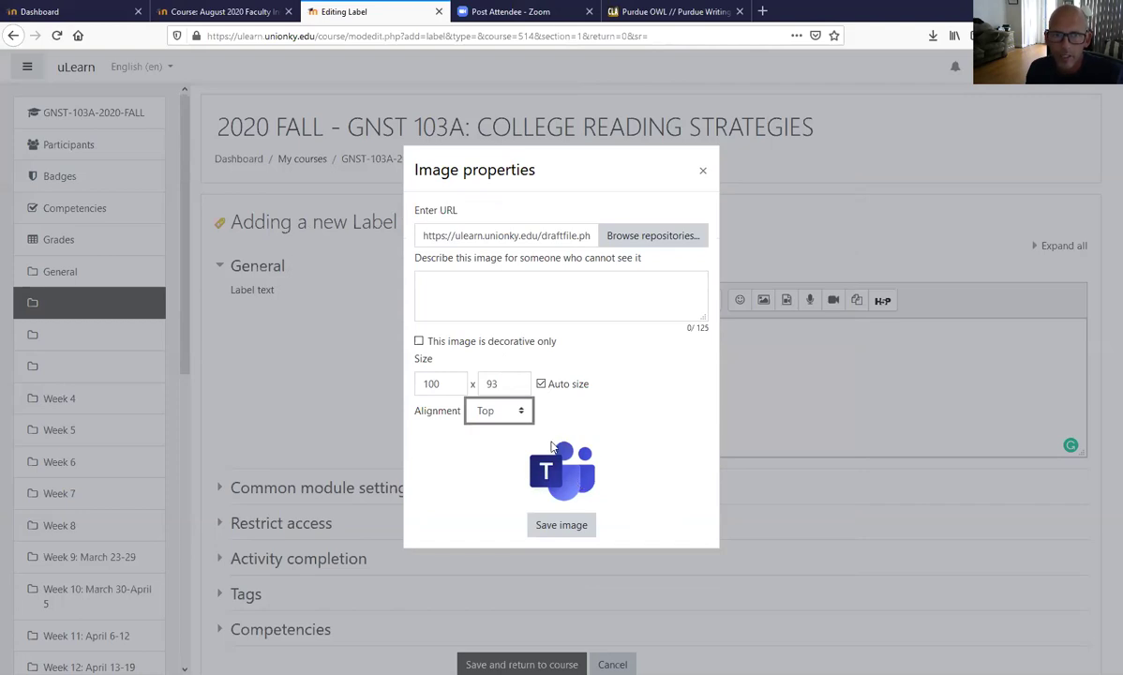
# Enter "Live Class Link" as the Teams icon's image description, correcting the misspelled word.
pyautogui.click(445, 308)
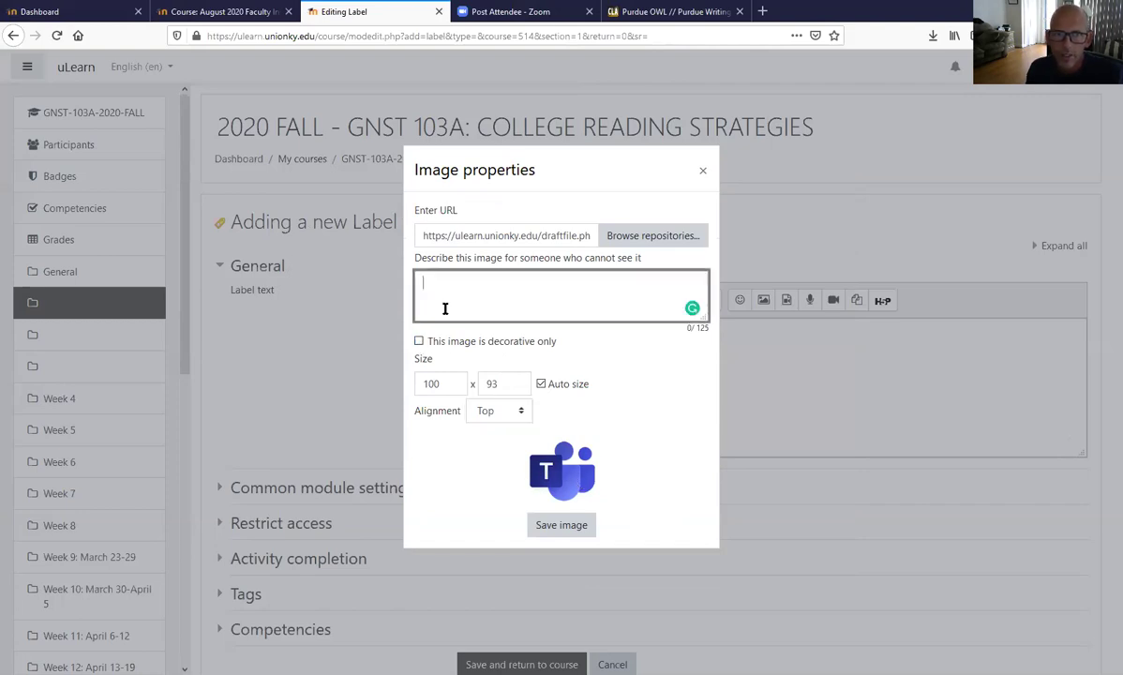
pyautogui.write('Live CLass')
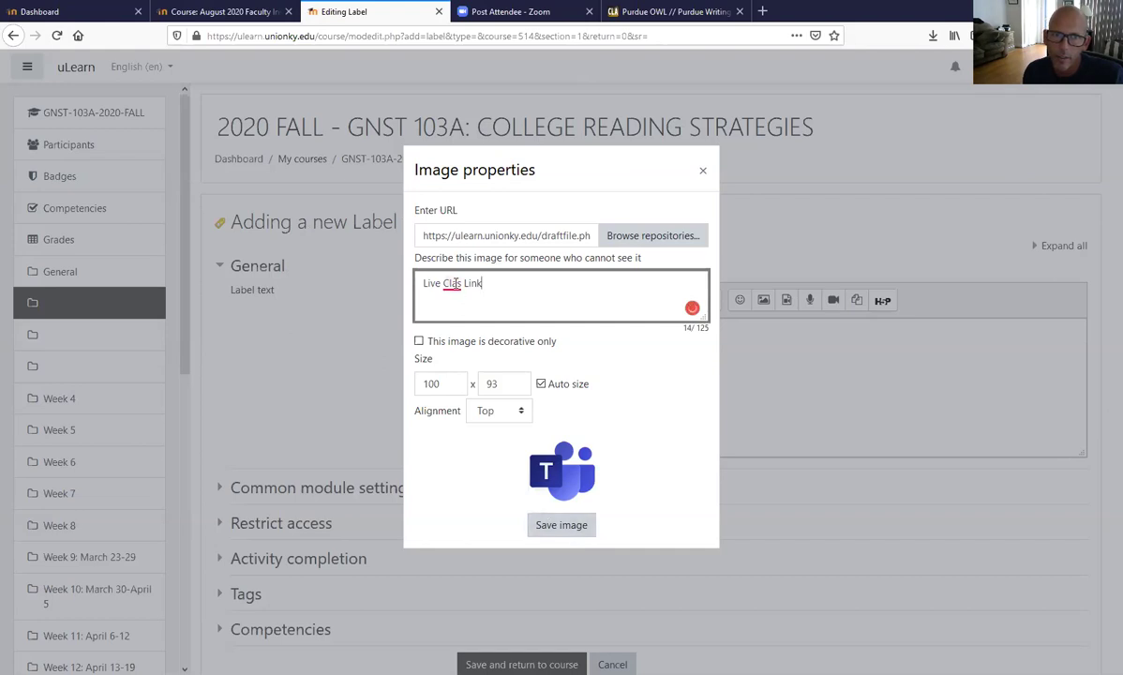
pyautogui.moveTo(460, 283)
pyautogui.click(459, 325)
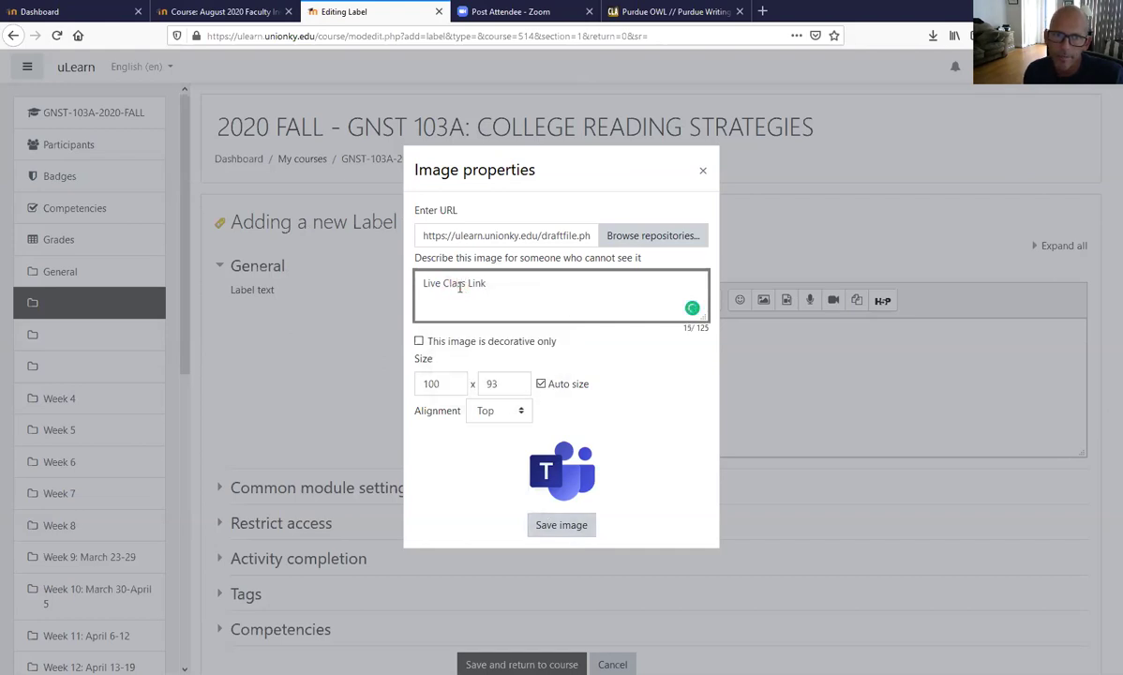
# Insert the Teams icon into the label, save it to the course, and place it above Week 1's other items.
pyautogui.click(560, 530)
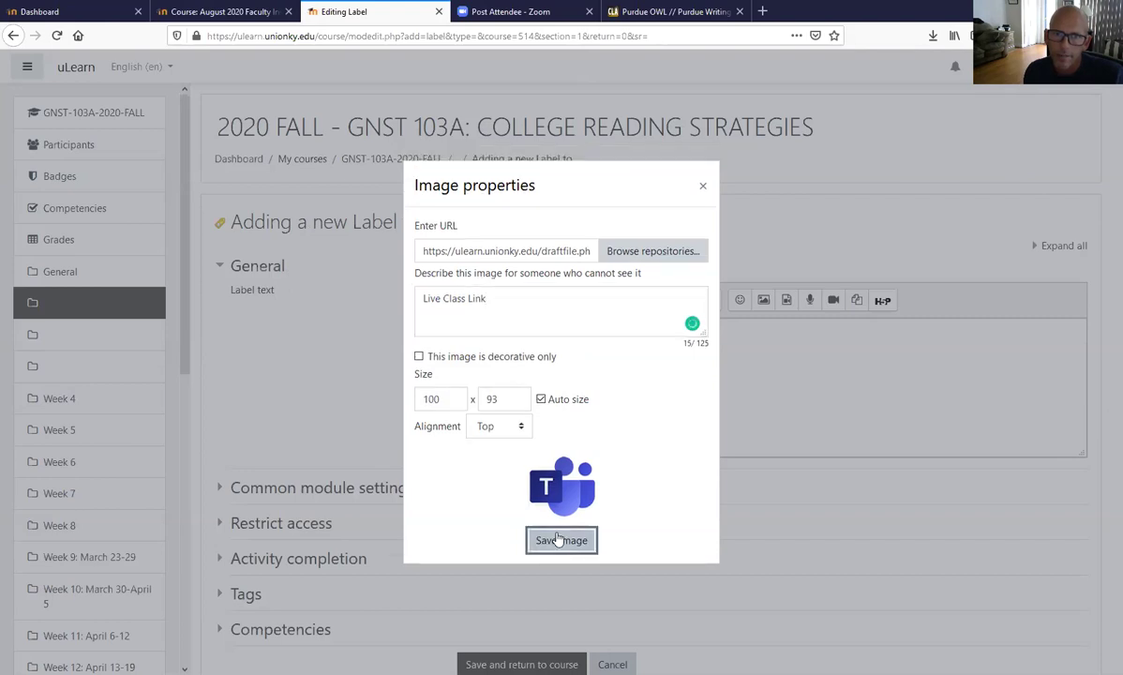
pyautogui.click(557, 542)
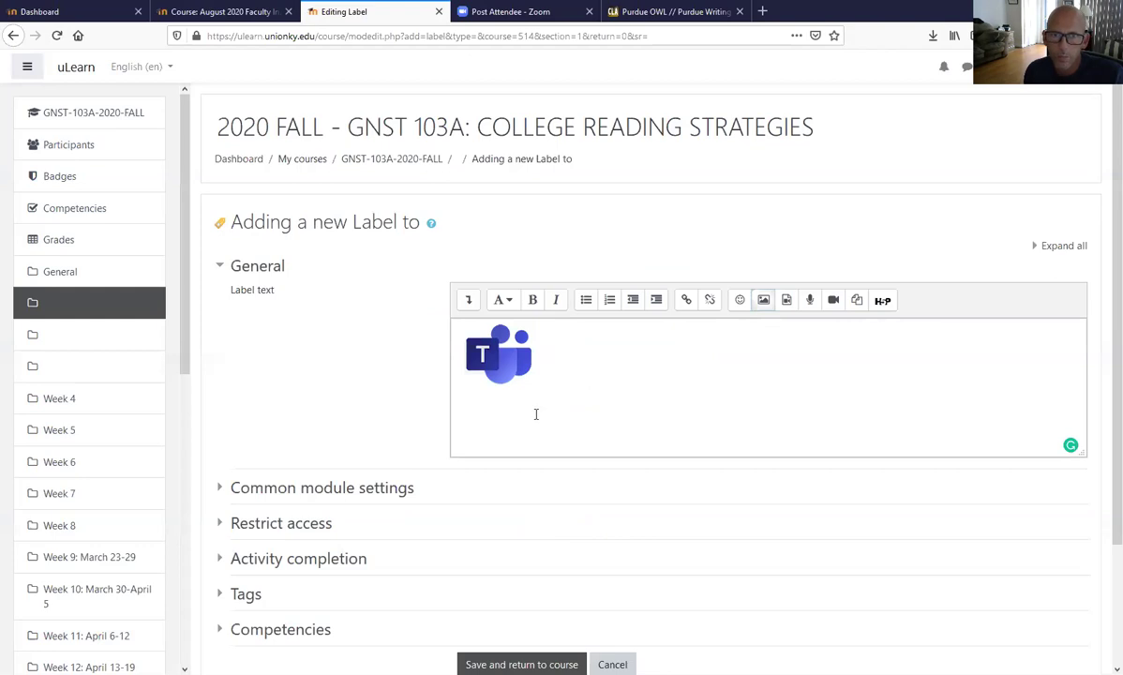
pyautogui.scroll(-3, 535, 413)
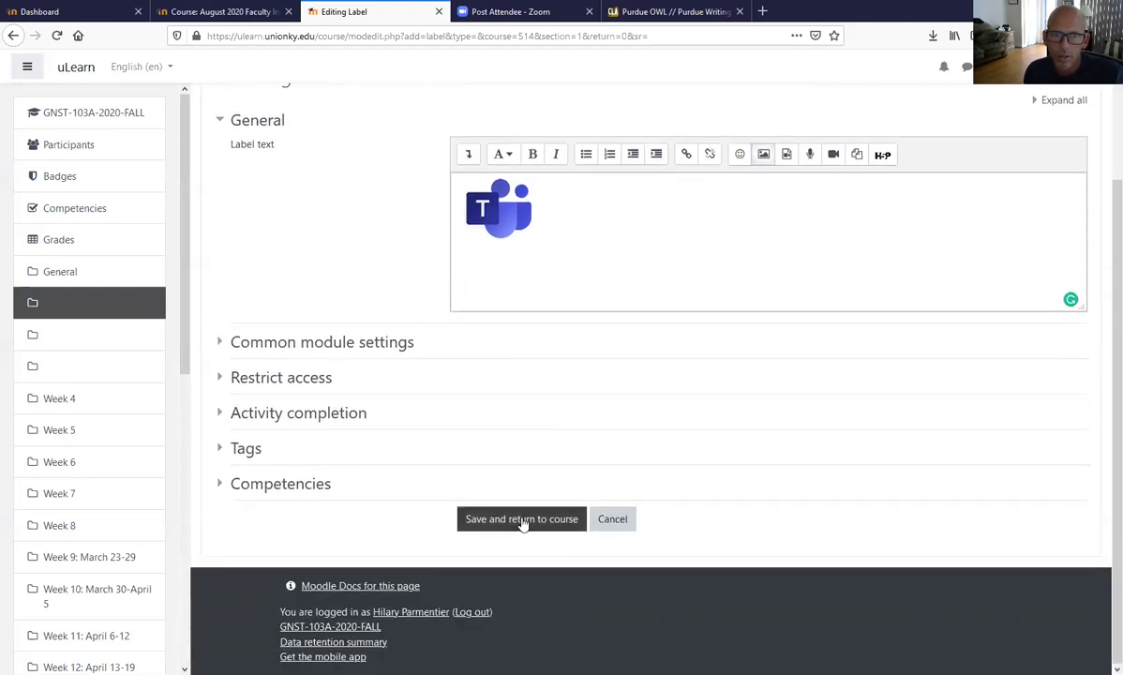
pyautogui.click(522, 521)
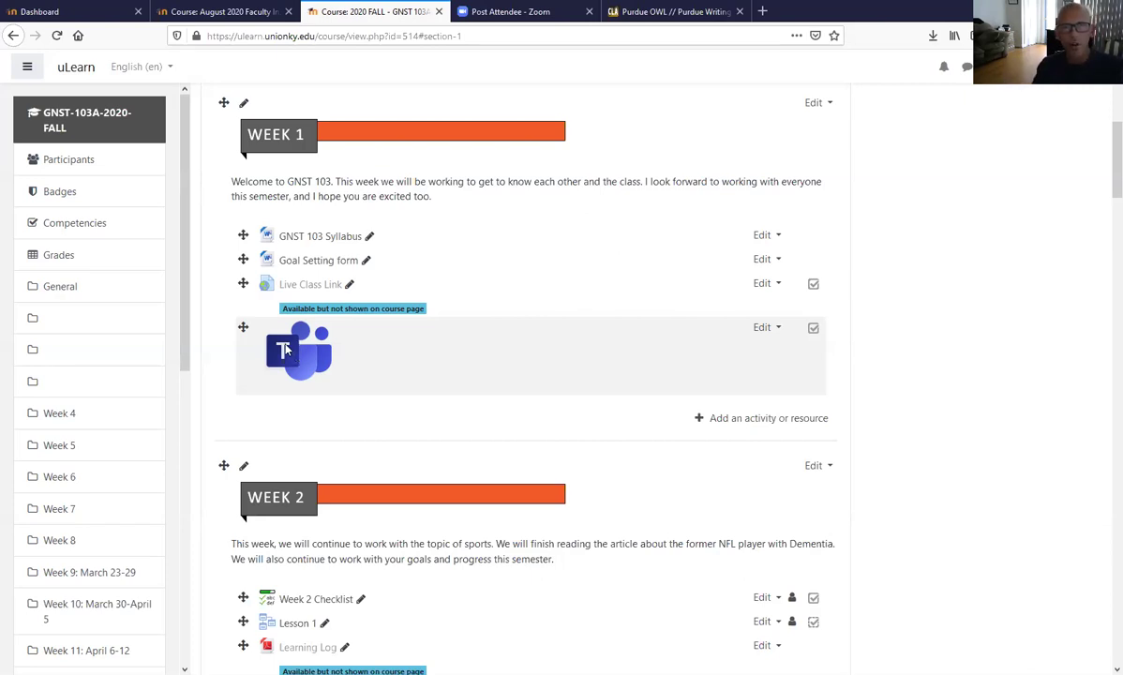
pyautogui.moveTo(243, 327); pyautogui.dragTo(244, 215)
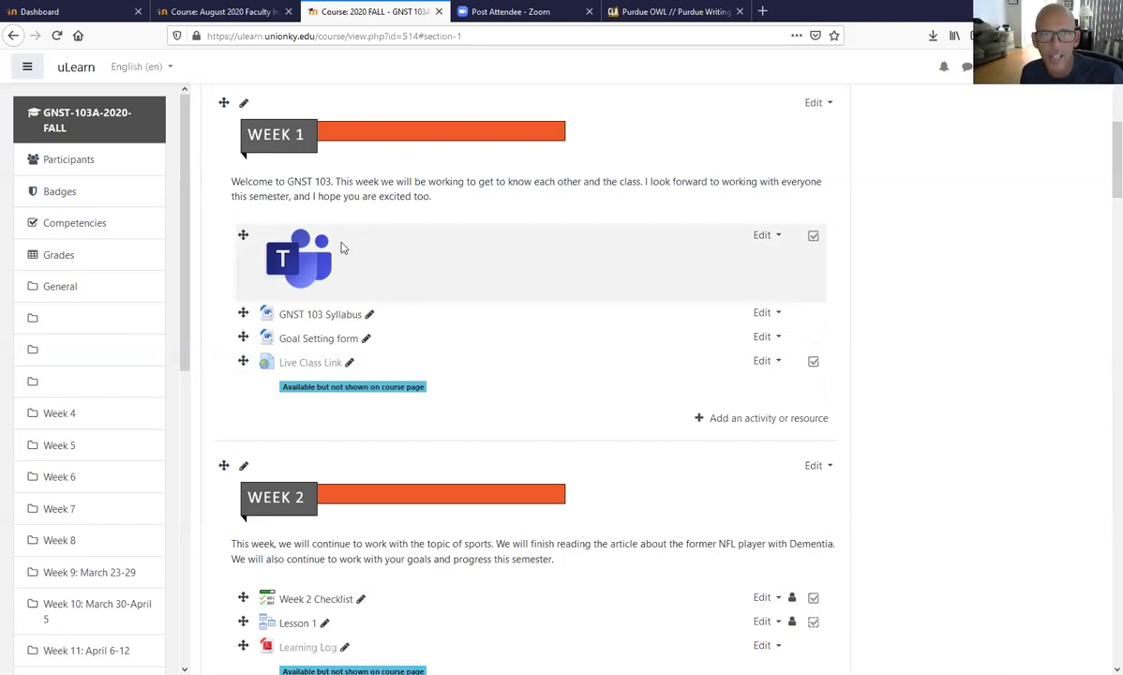
# Edit the Teams icon label and add the text "Live Class Link" on its own line above the icon.
pyautogui.click(777, 234)
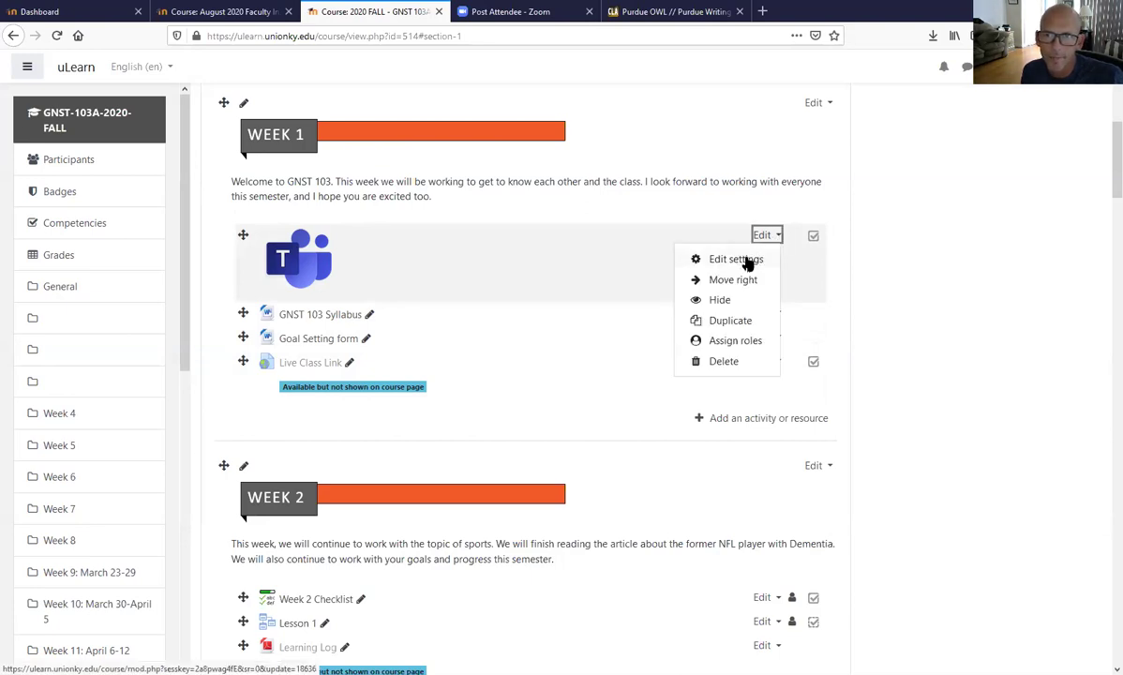
pyautogui.click(746, 260)
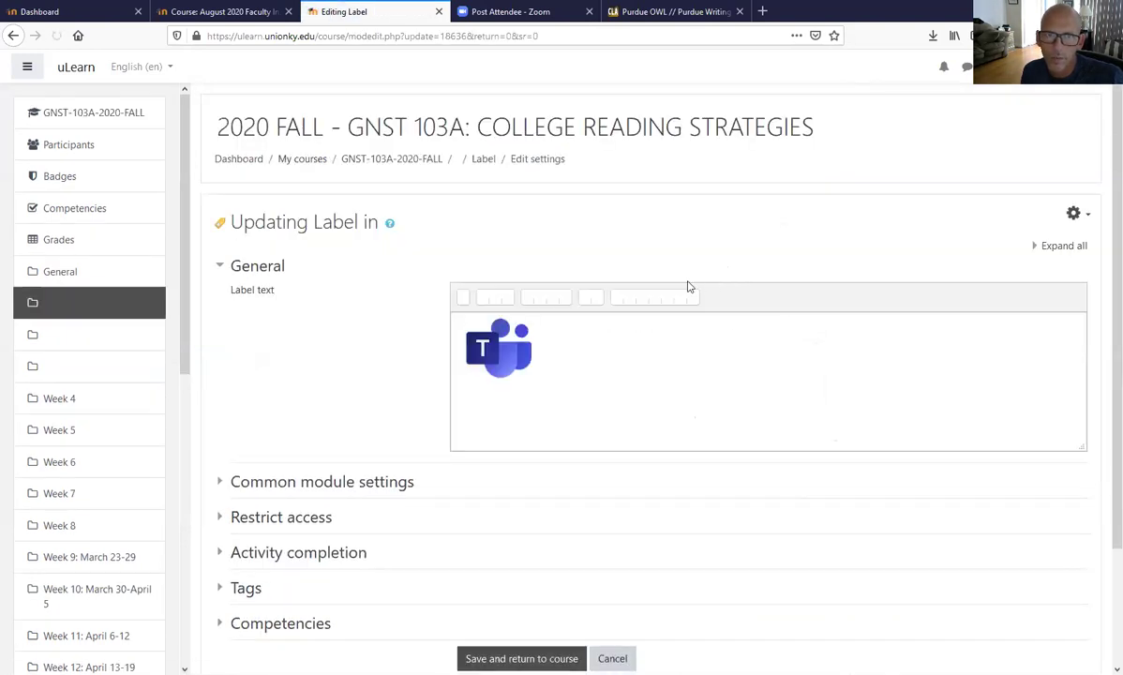
pyautogui.click(462, 323)
pyautogui.click(463, 323)
pyautogui.write('Live CL')
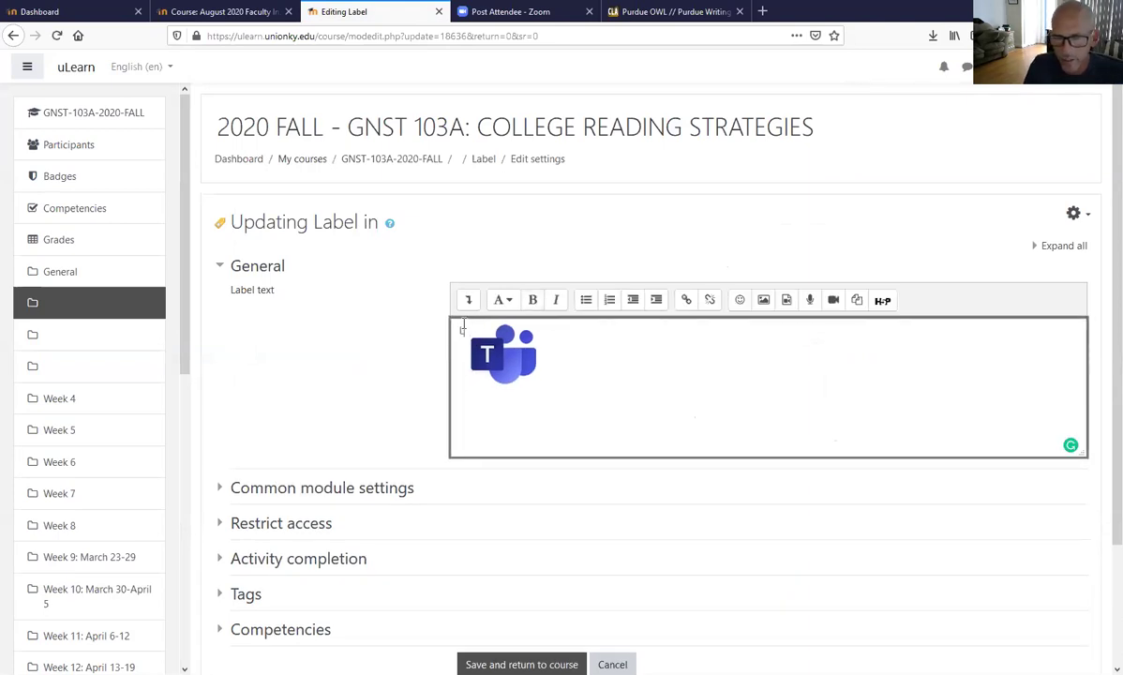
pyautogui.write('ass')
pyautogui.press('BackSpace')
pyautogui.press('BackSpace')
pyautogui.press('BackSpace')
pyautogui.press('BackSpace')
pyautogui.write('la')
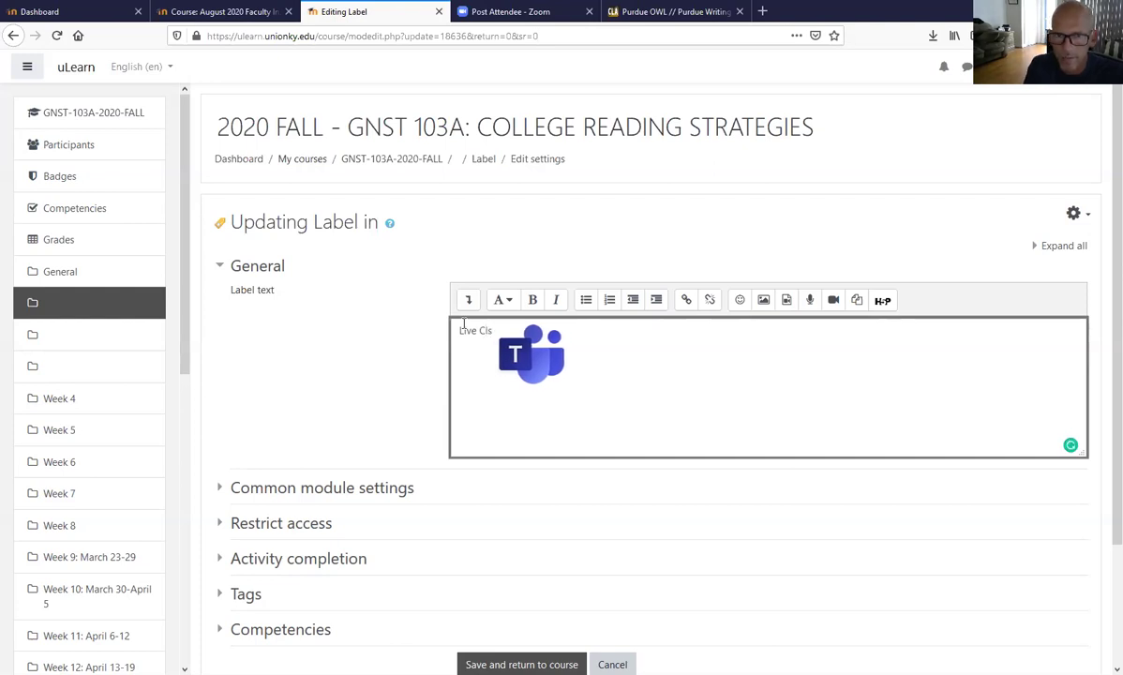
pyautogui.press('BackSpace')
pyautogui.press('BackSpace')
pyautogui.write('la')
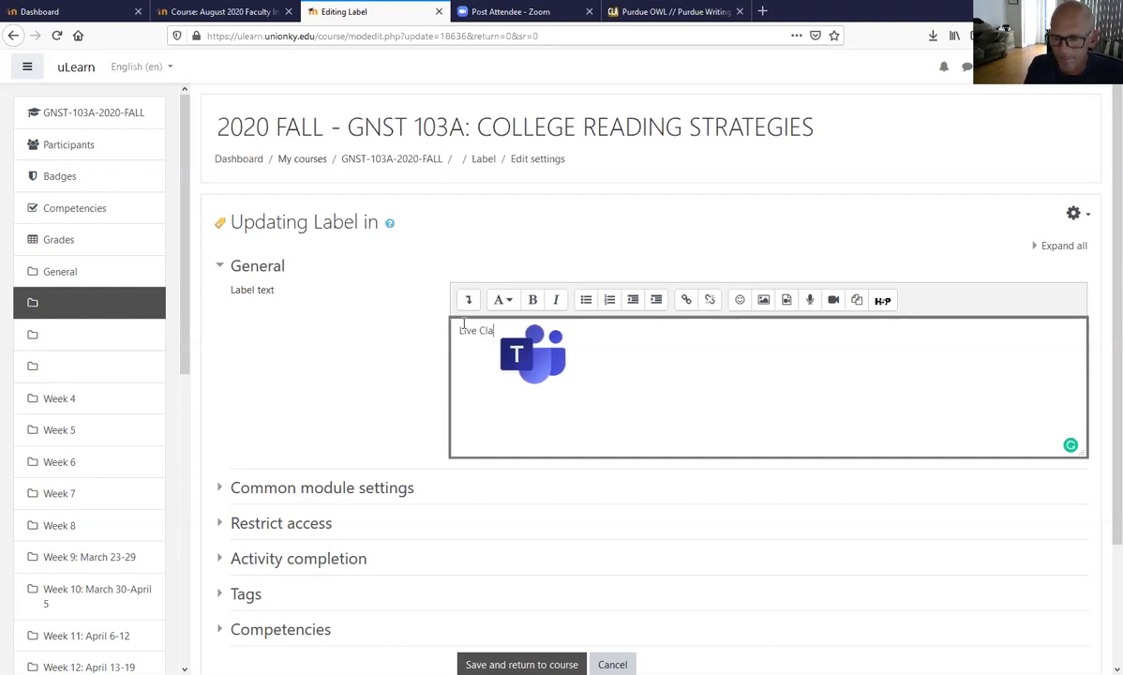
pyautogui.write('ss Link')
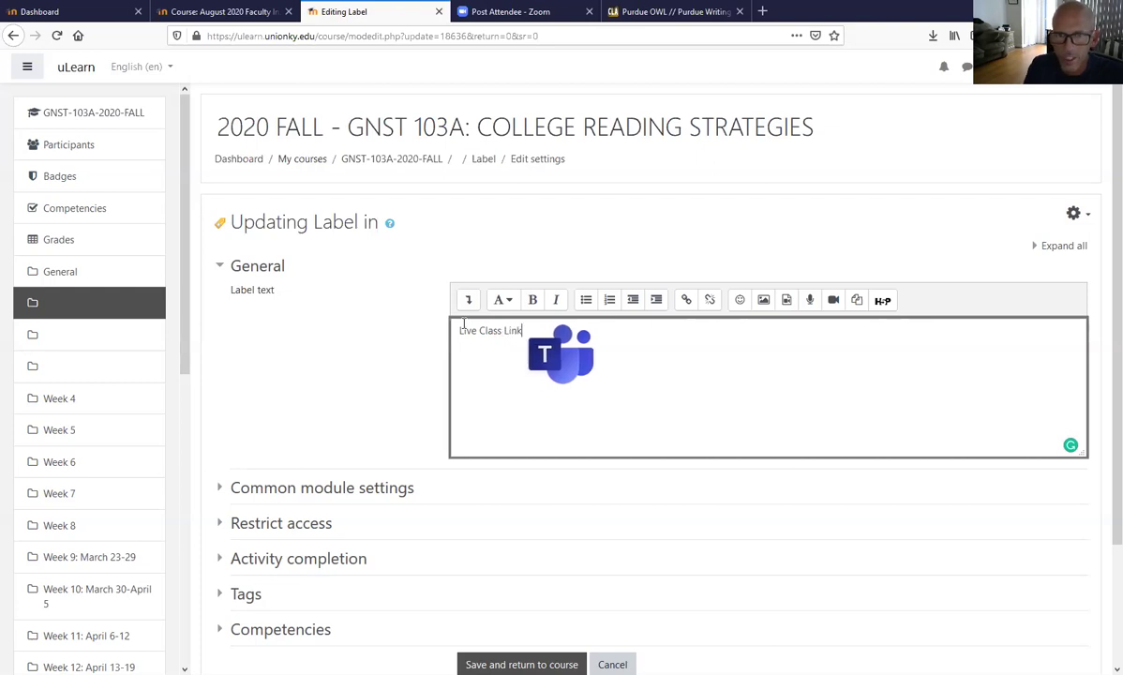
pyautogui.press('Return')
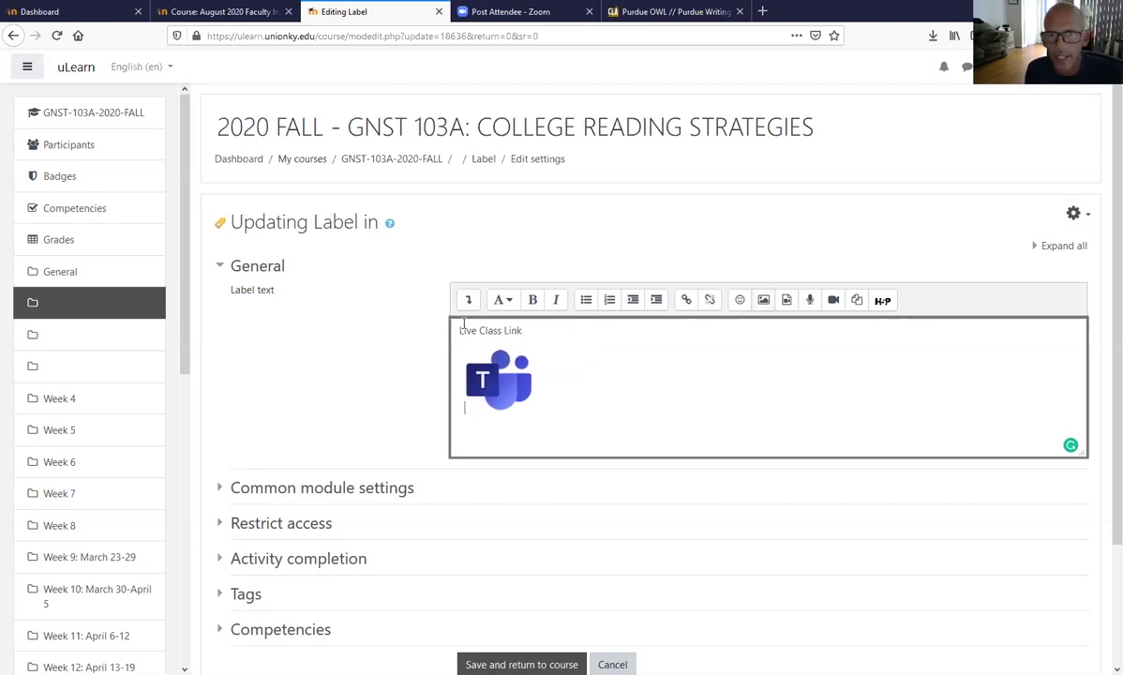
# Set the Teams icon's alignment to Middle and save the label to the course.
pyautogui.doubleClick(500, 375)
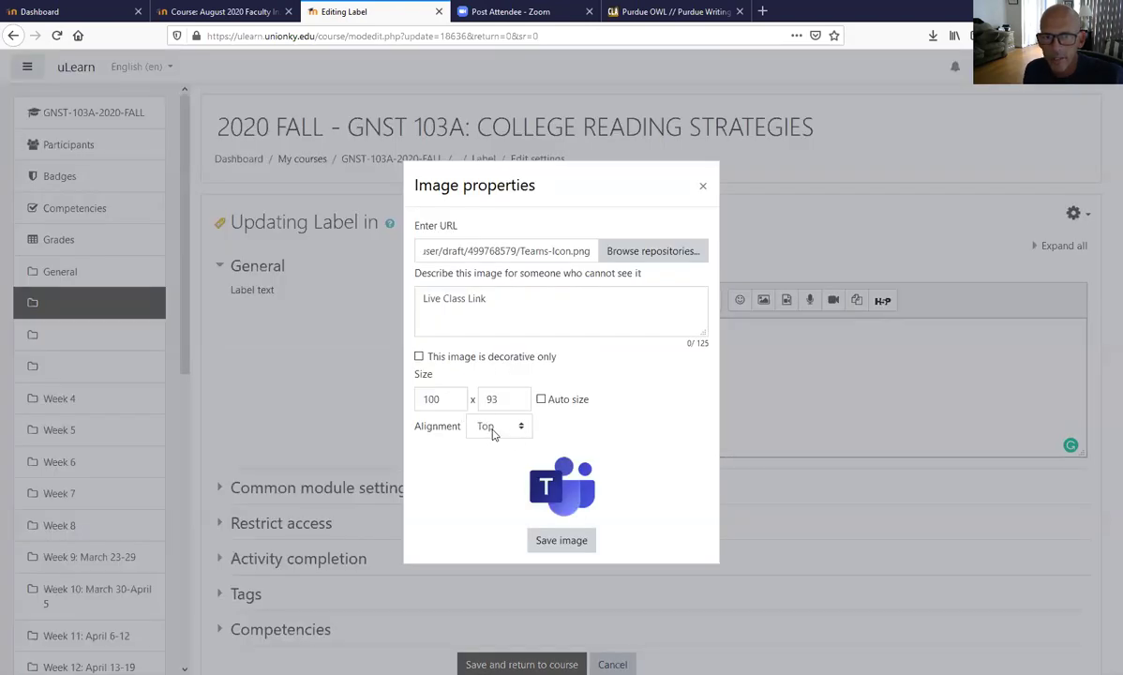
pyautogui.click(495, 429)
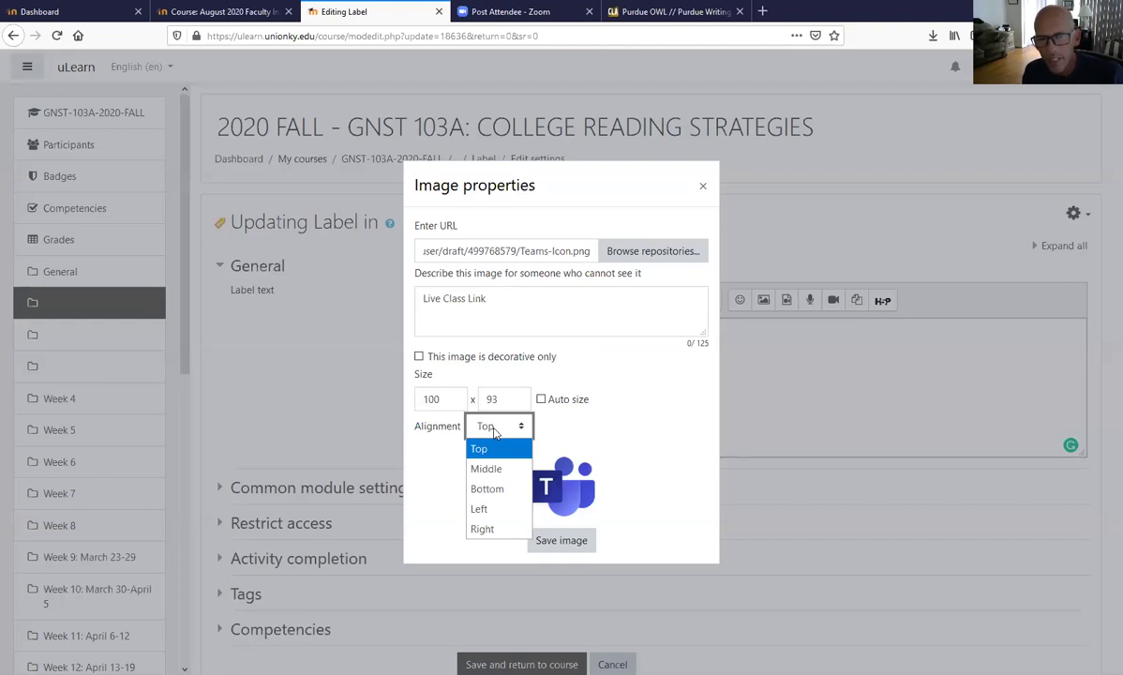
pyautogui.click(487, 468)
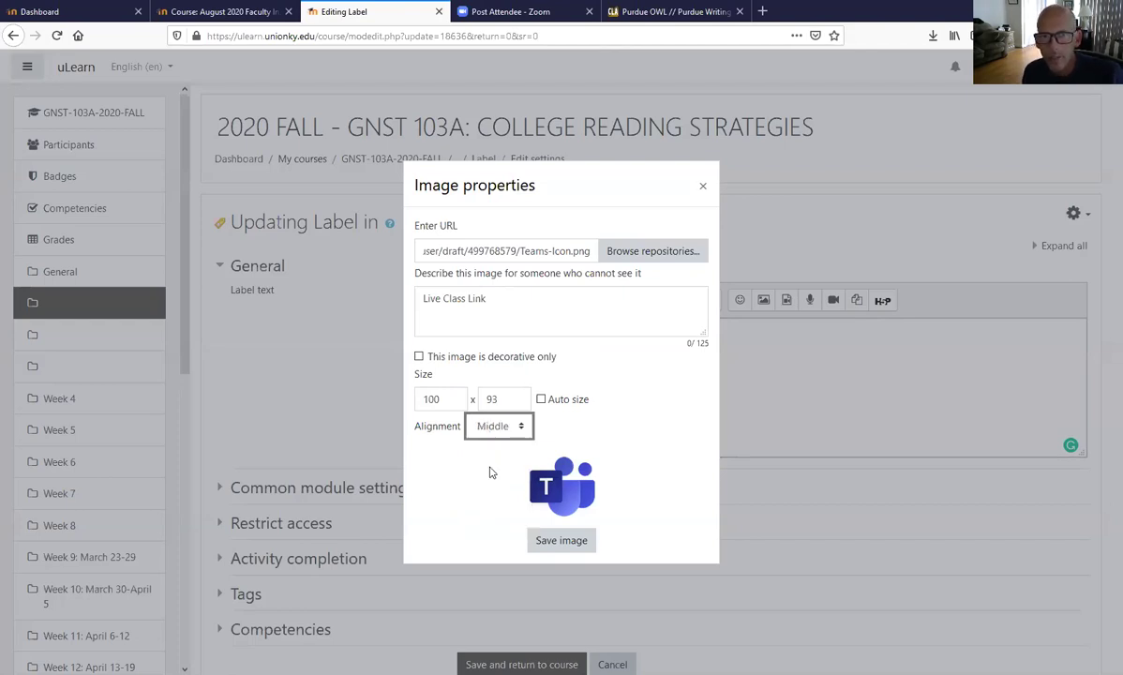
pyautogui.click(556, 544)
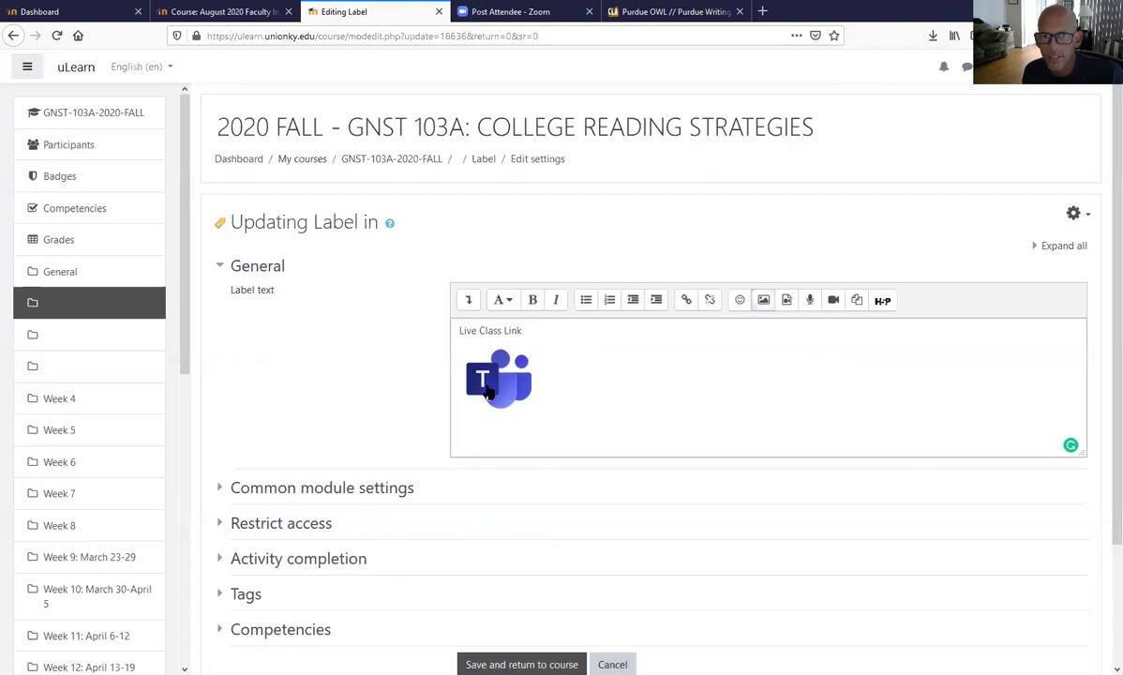
pyautogui.scroll(-3, 483, 450)
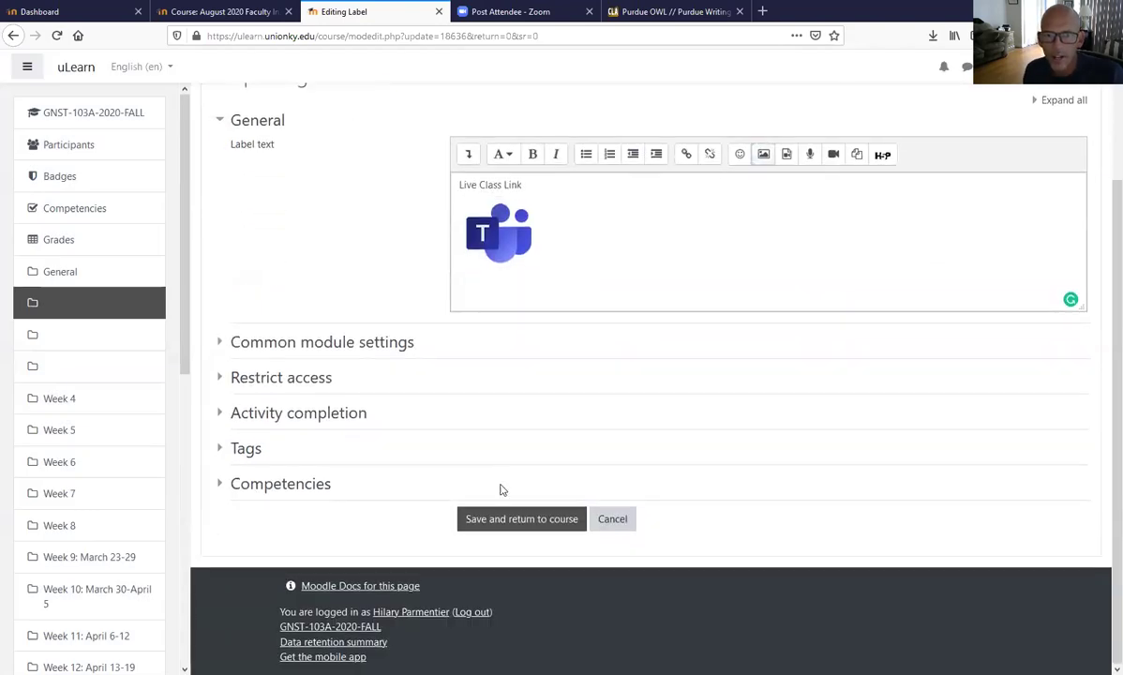
pyautogui.click(511, 519)
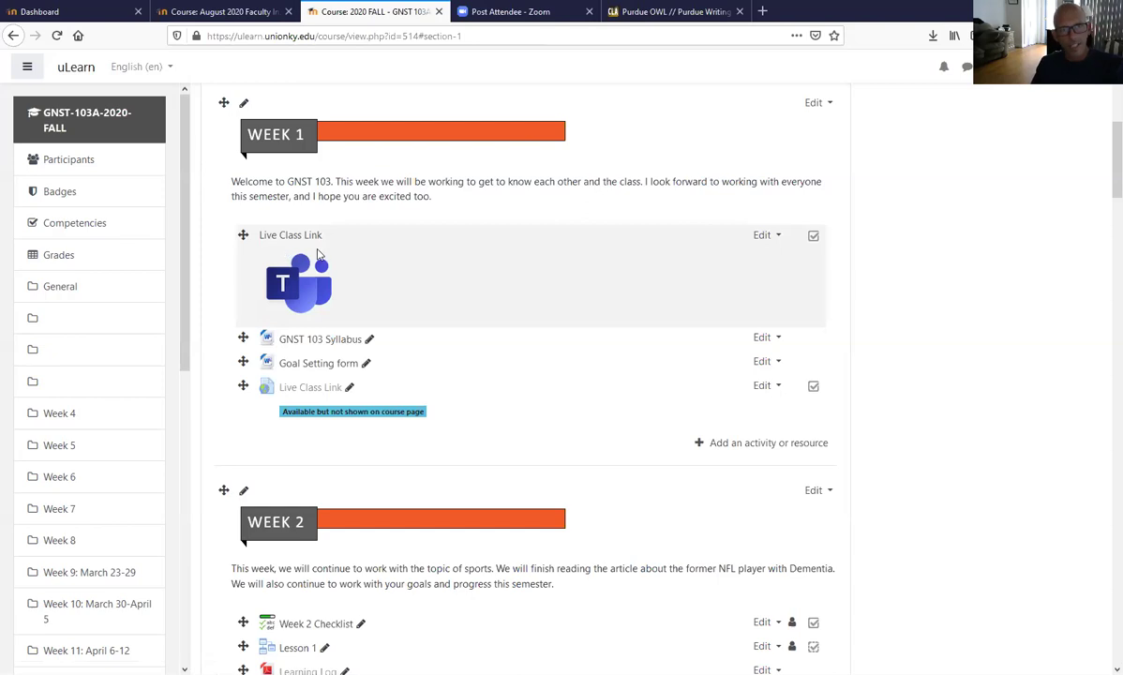
# Apply the Pre-formatted style to the label's "Live Class Link" text and save the label.
pyautogui.click(778, 239)
pyautogui.click(758, 258)
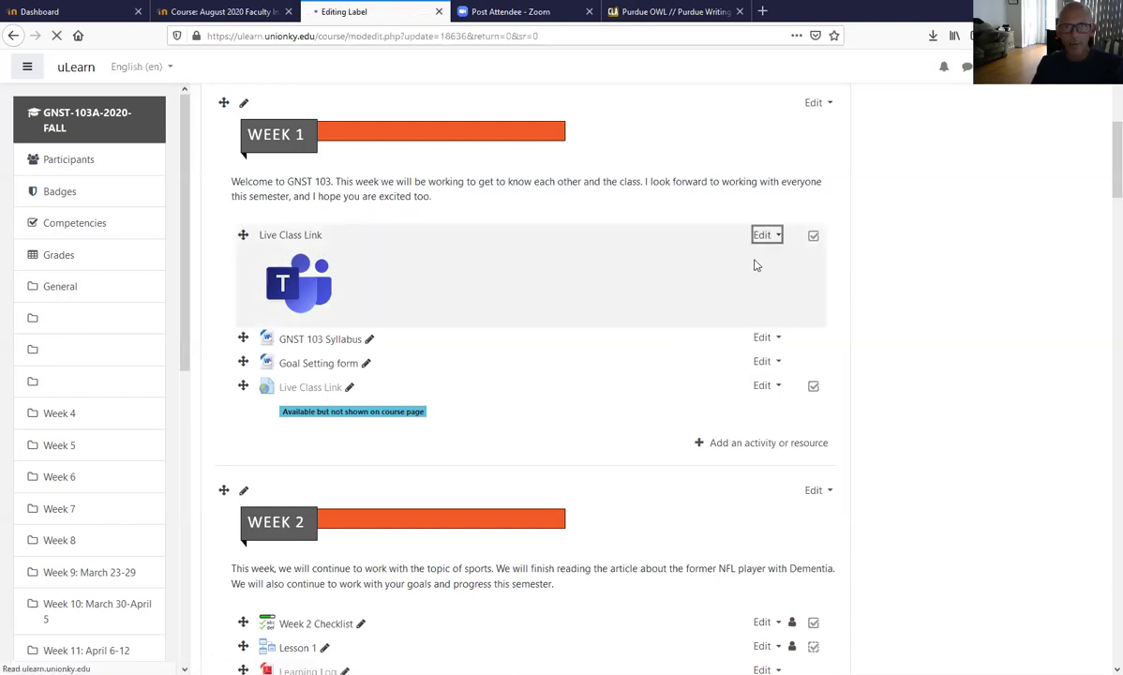
pyautogui.moveTo(529, 330); pyautogui.dragTo(424, 313)
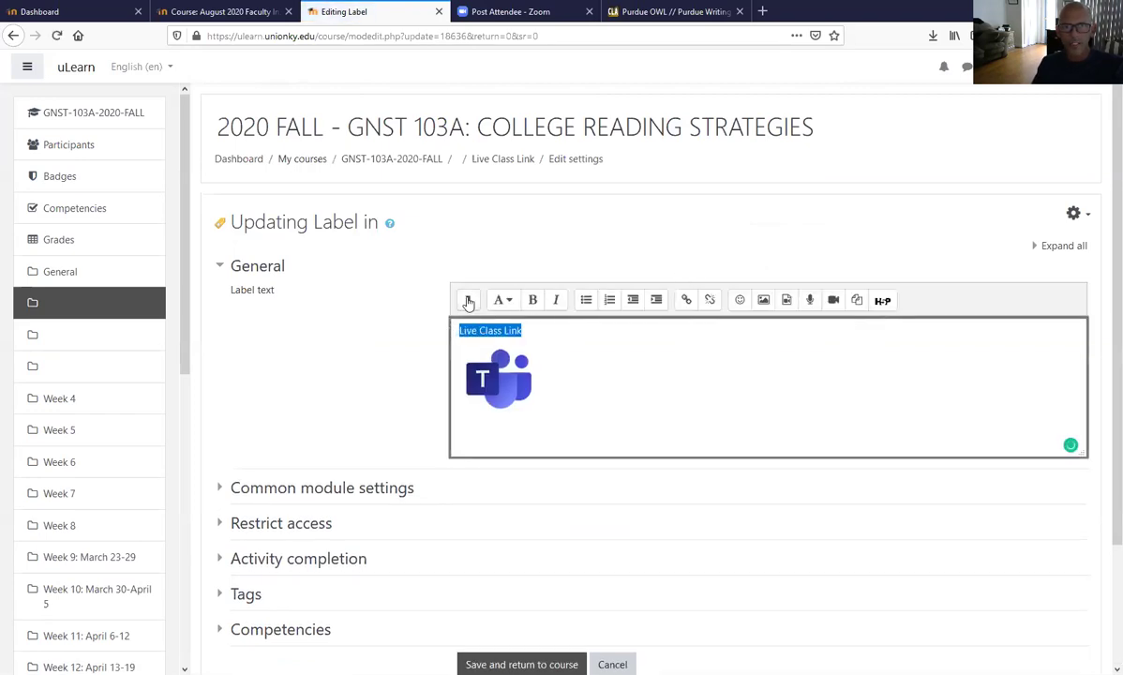
pyautogui.click(468, 300)
pyautogui.click(508, 302)
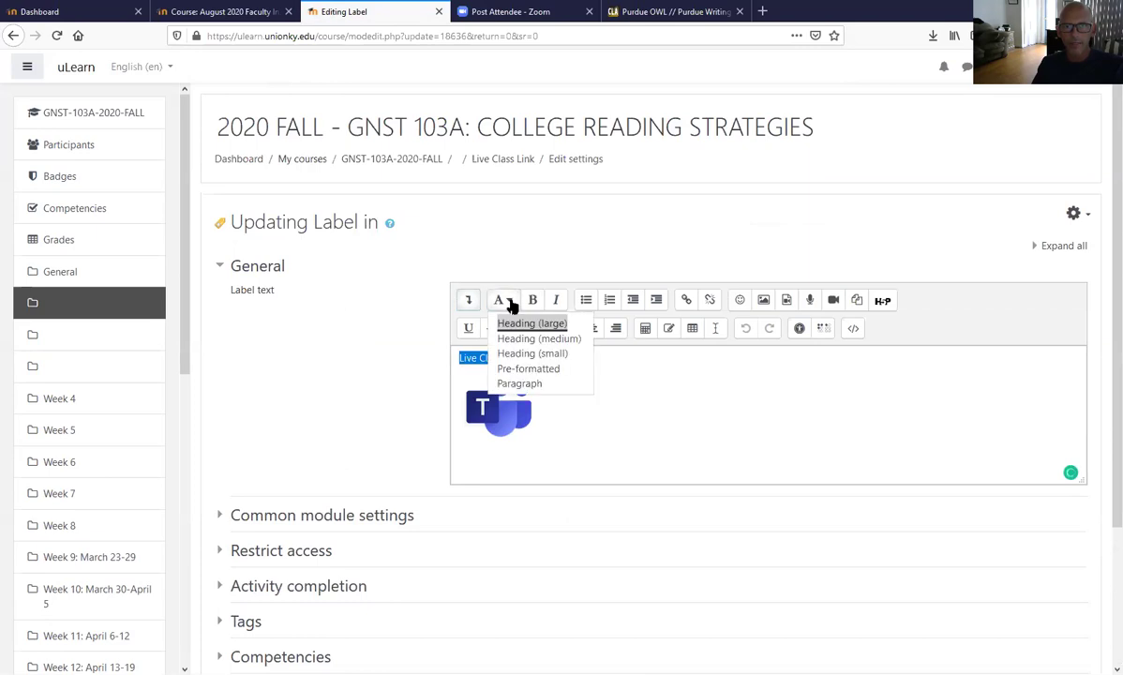
pyautogui.click(507, 371)
pyautogui.scroll(-4, 394, 440)
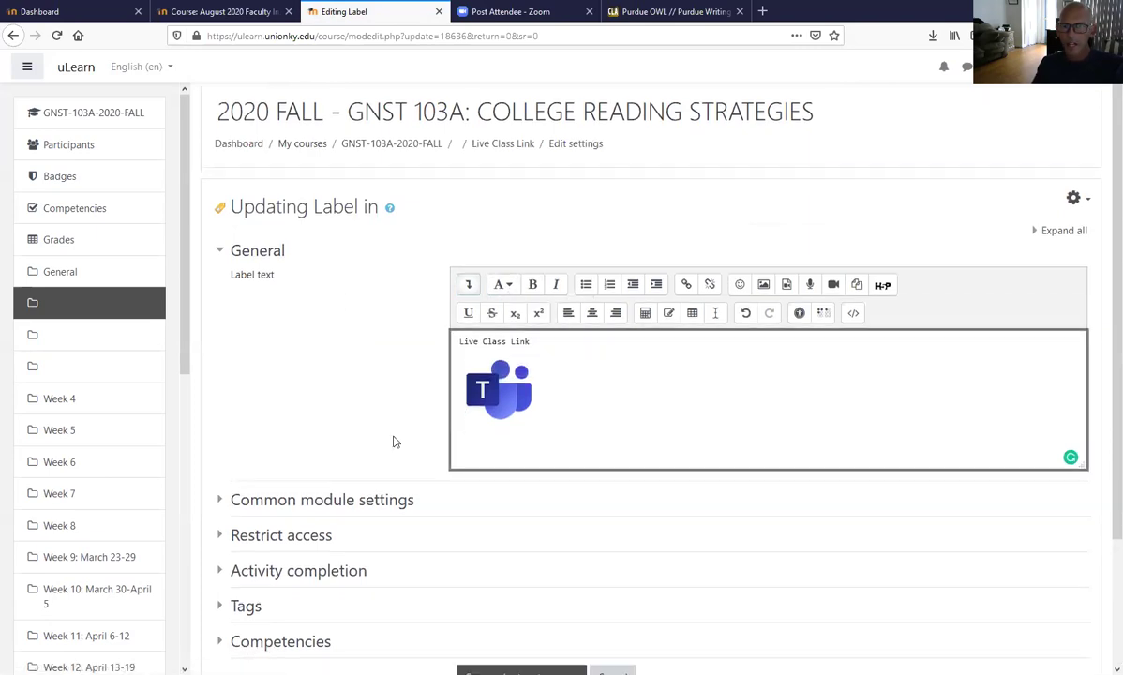
pyautogui.click(525, 520)
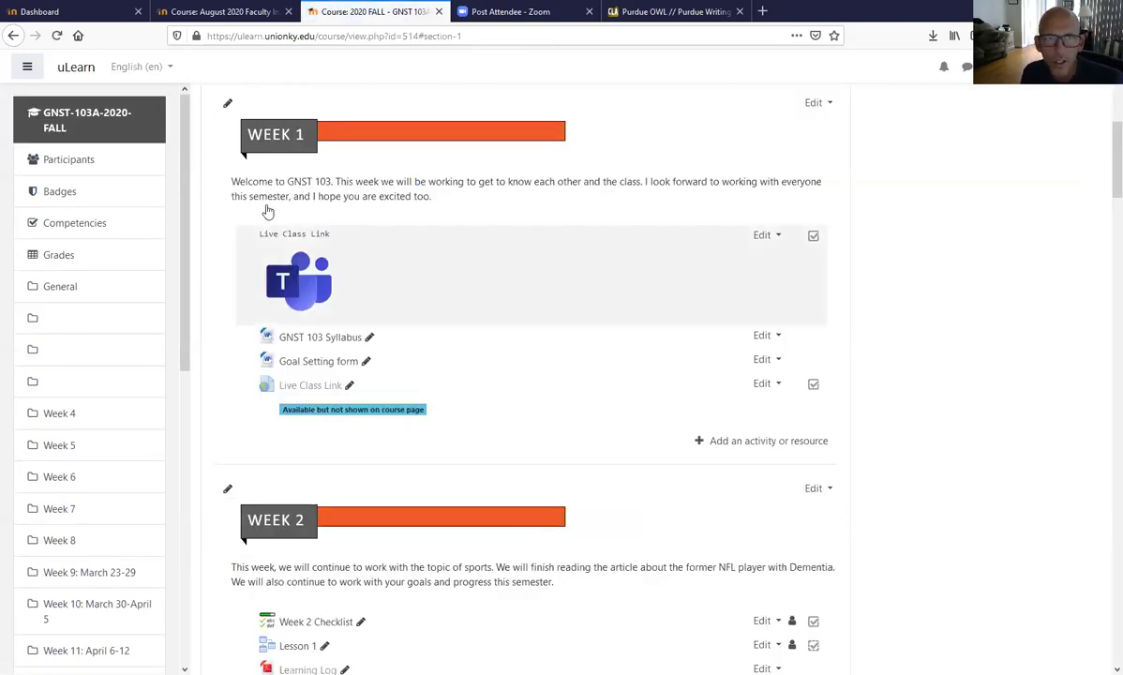
# Format the label's "Live Class Link" text as Heading (small) and save the label.
pyautogui.click(765, 236)
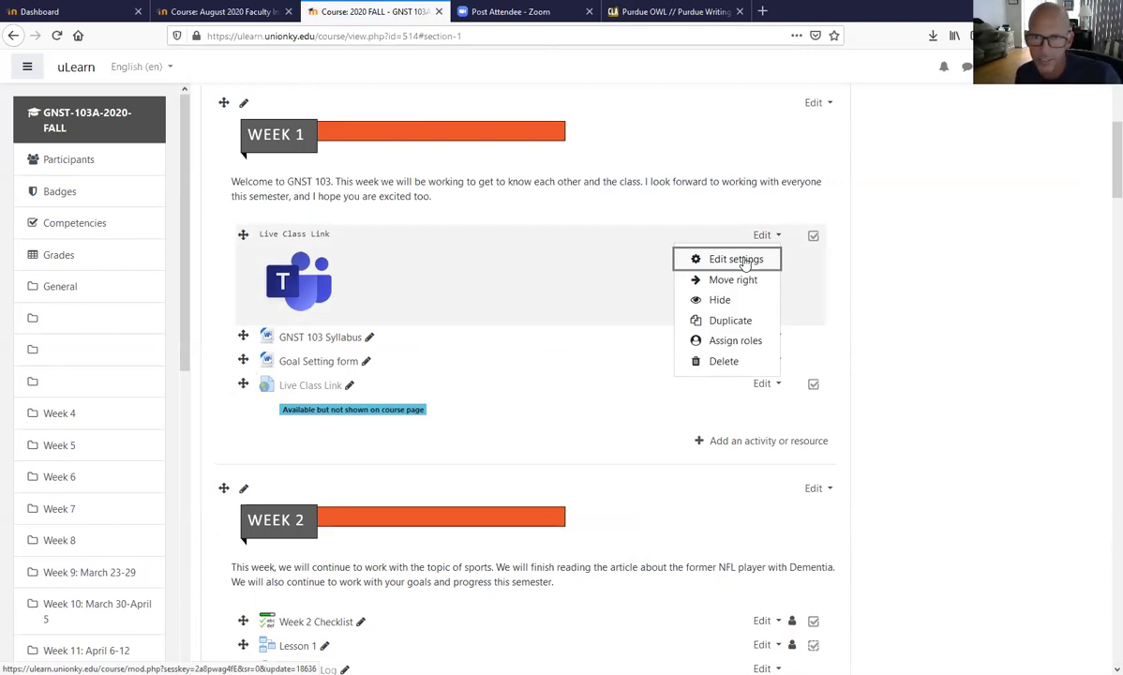
pyautogui.click(740, 261)
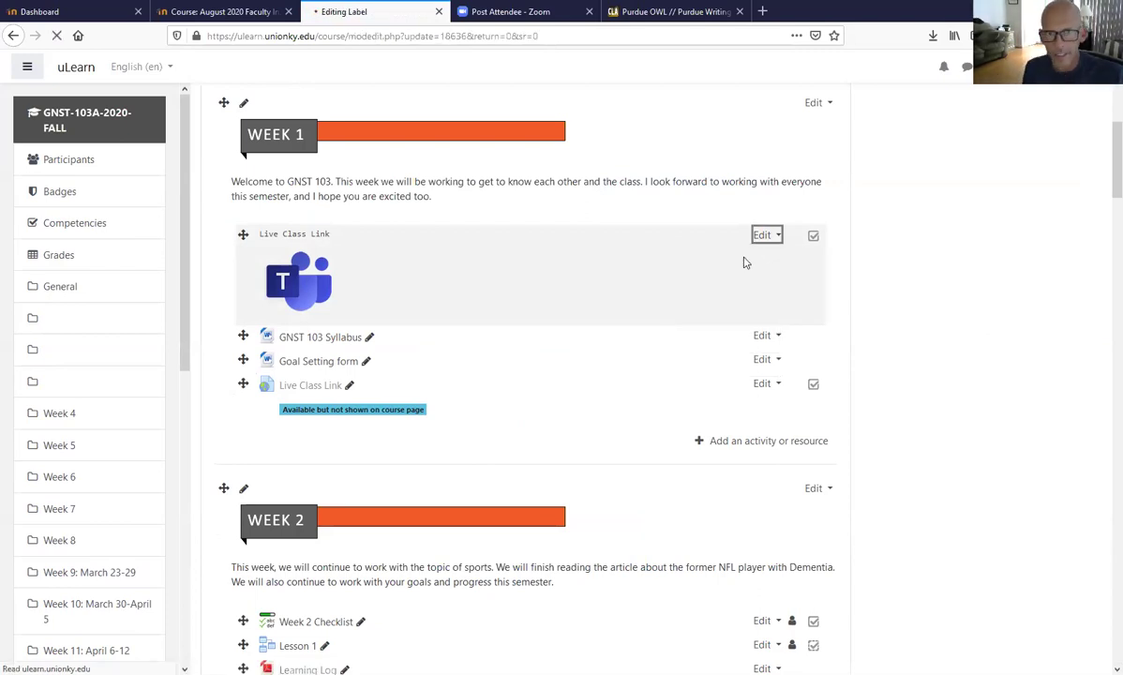
pyautogui.click(542, 322)
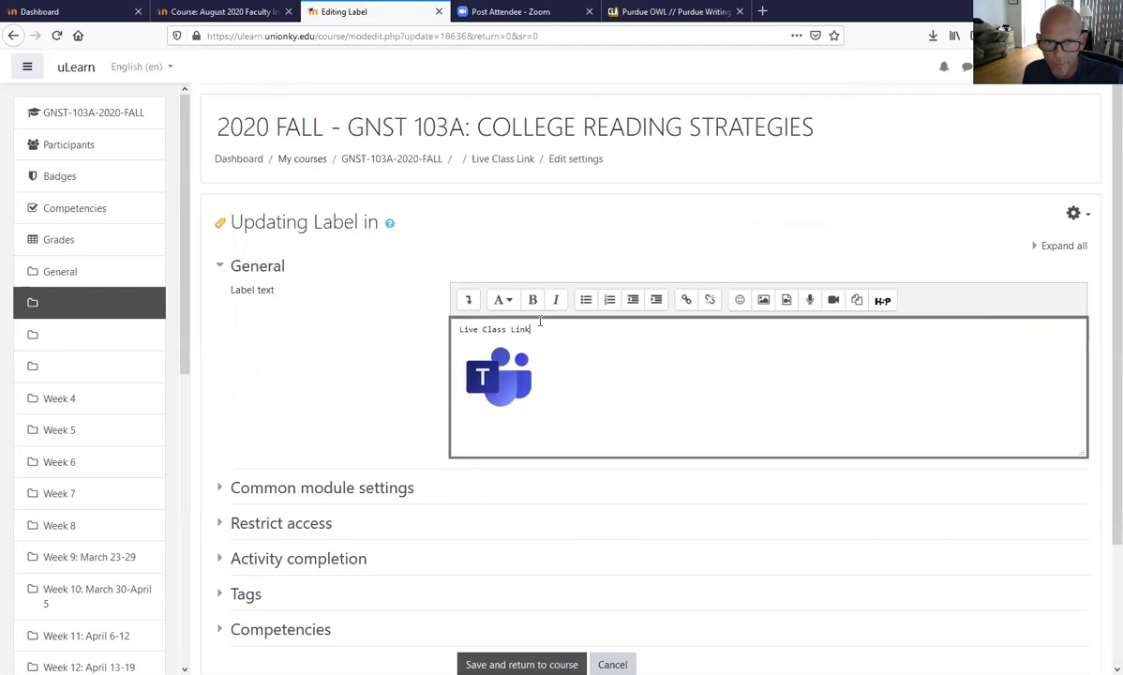
pyautogui.moveTo(556, 334); pyautogui.dragTo(421, 313)
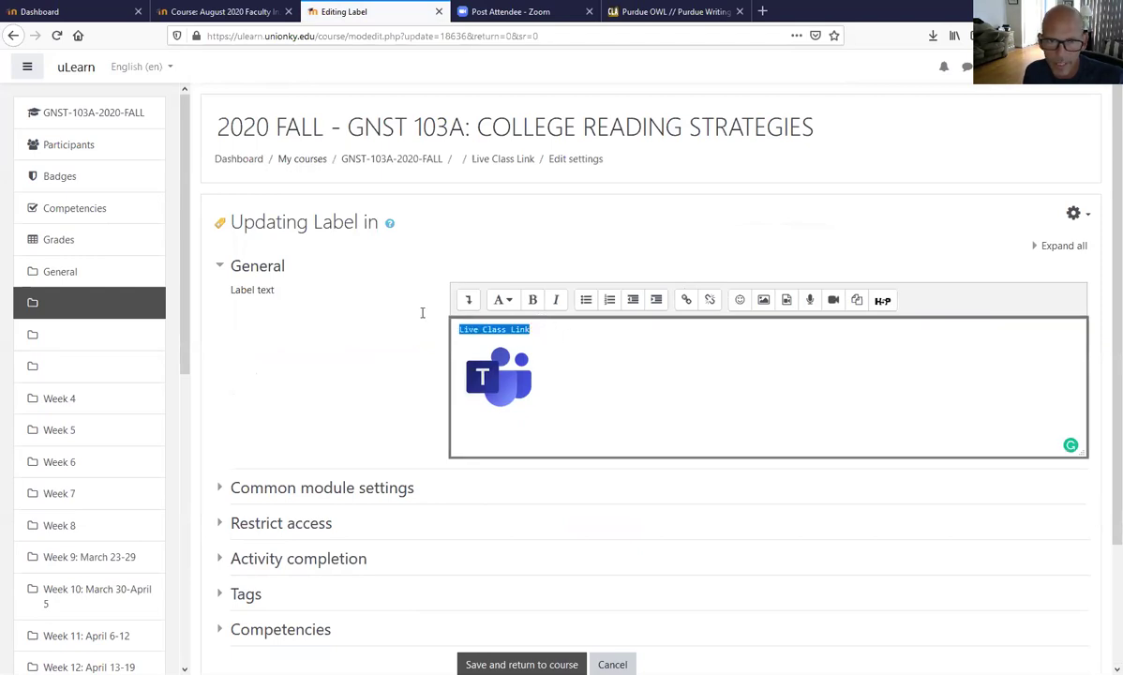
pyautogui.click(514, 306)
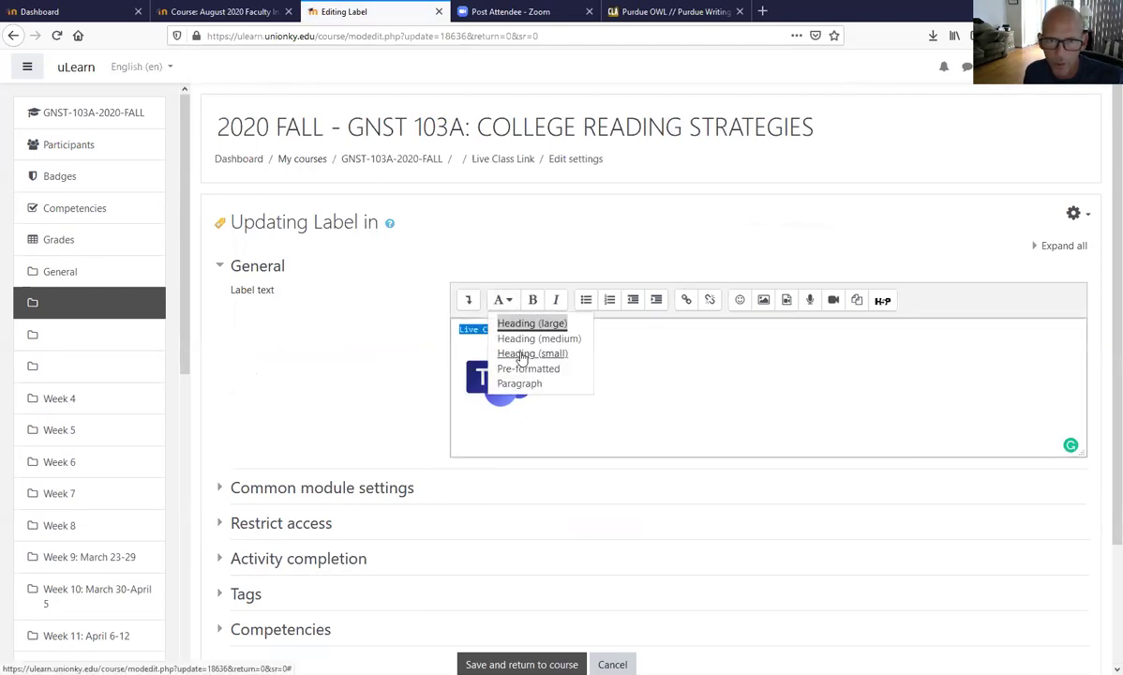
pyautogui.click(524, 354)
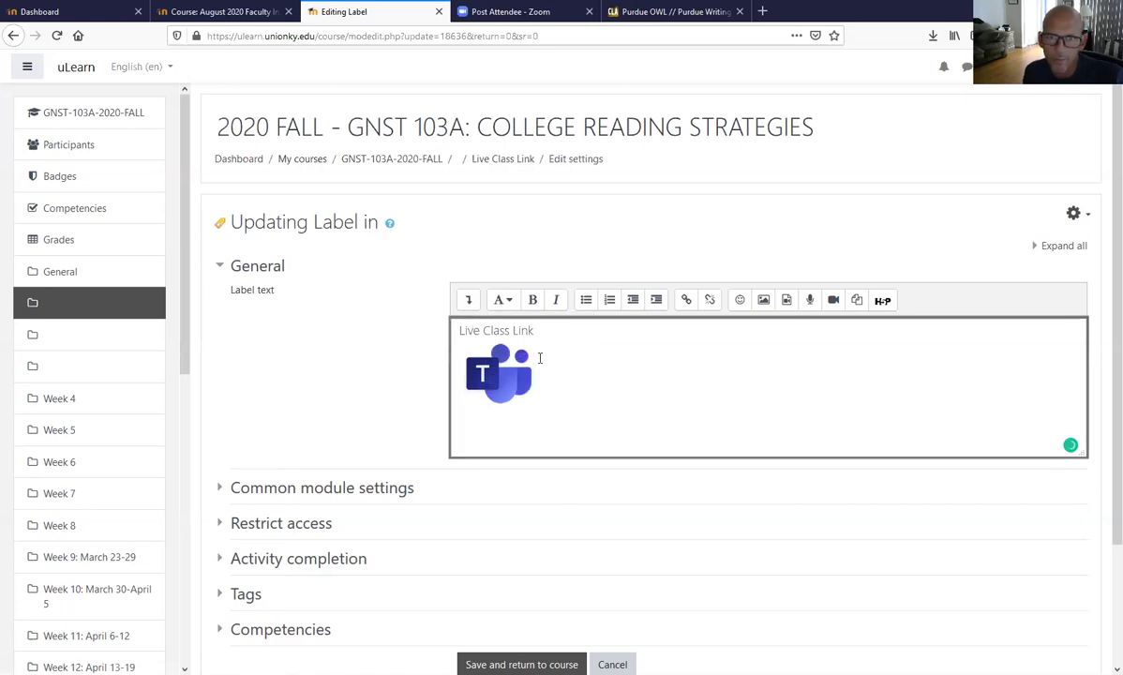
pyautogui.scroll(-3, 443, 380)
pyautogui.click(506, 518)
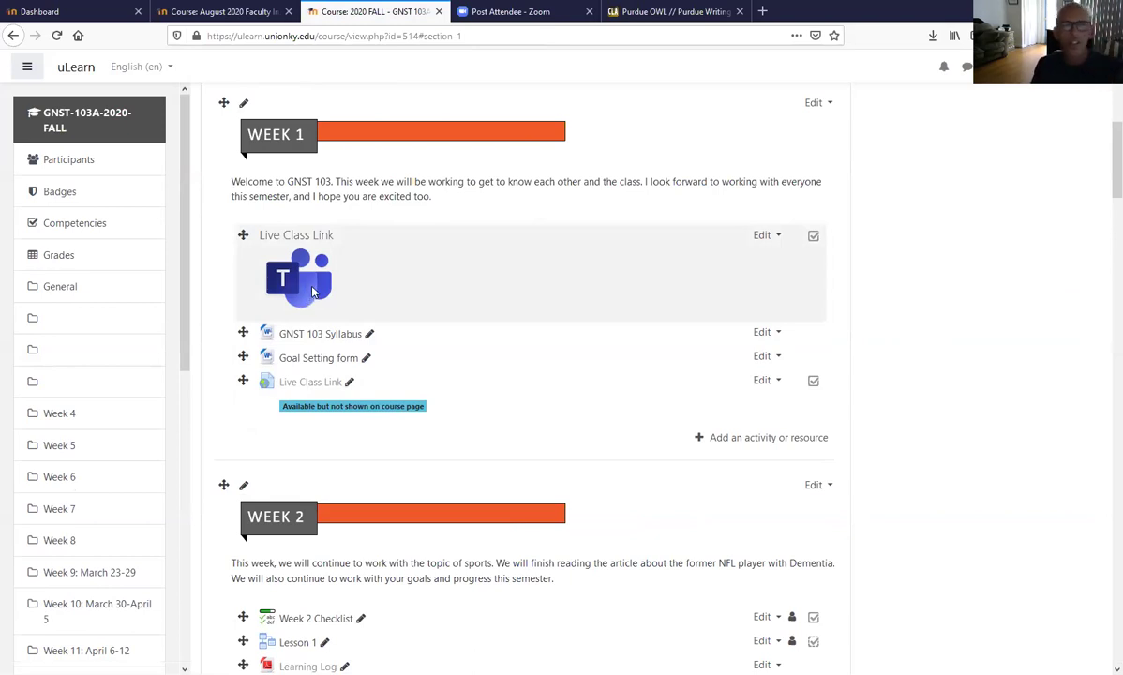
# Turn off editing mode for the GNST 103A course page.
pyautogui.scroll(5, 312, 291)
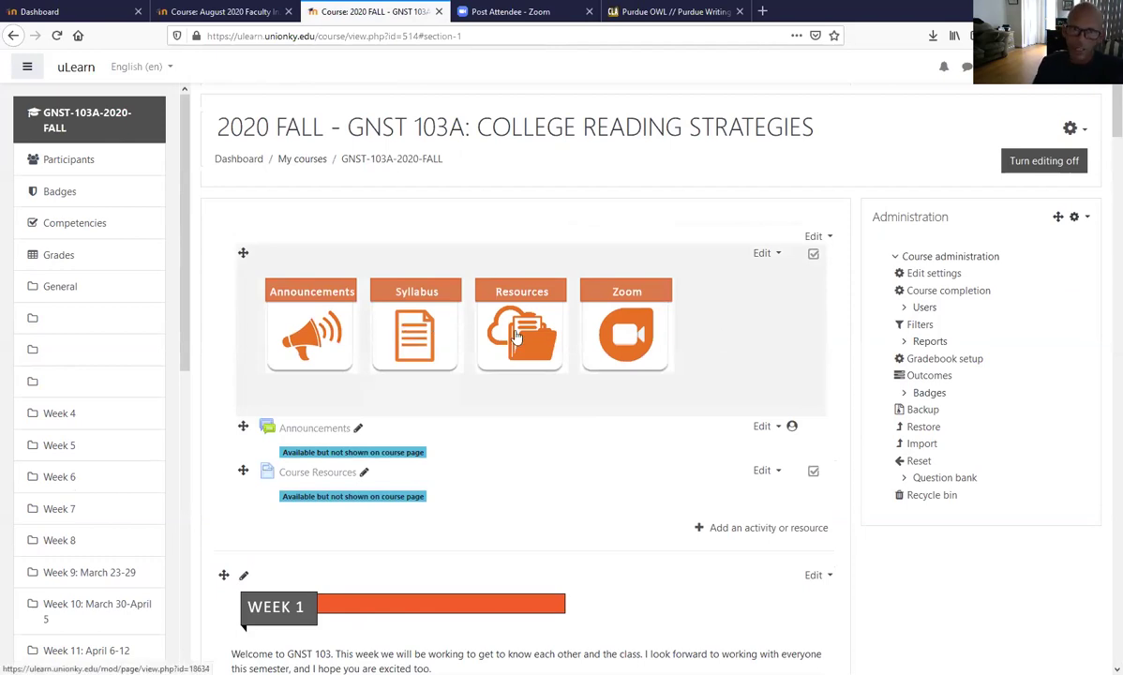
pyautogui.scroll(-5, 513, 335)
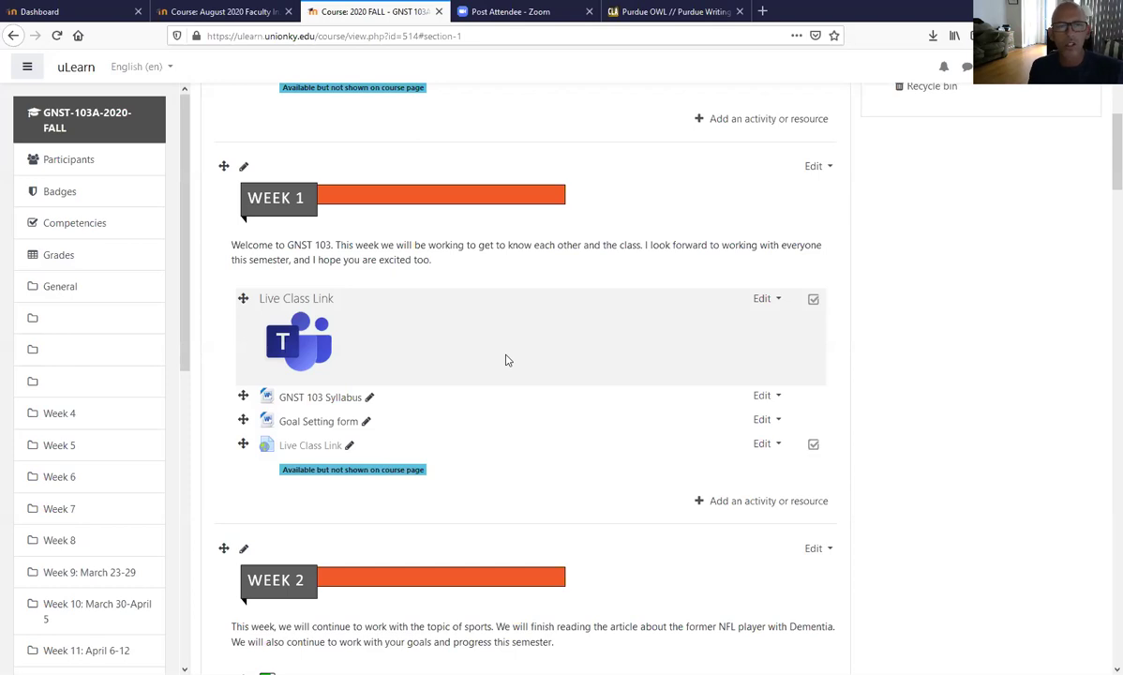
pyautogui.scroll(5, 548, 356)
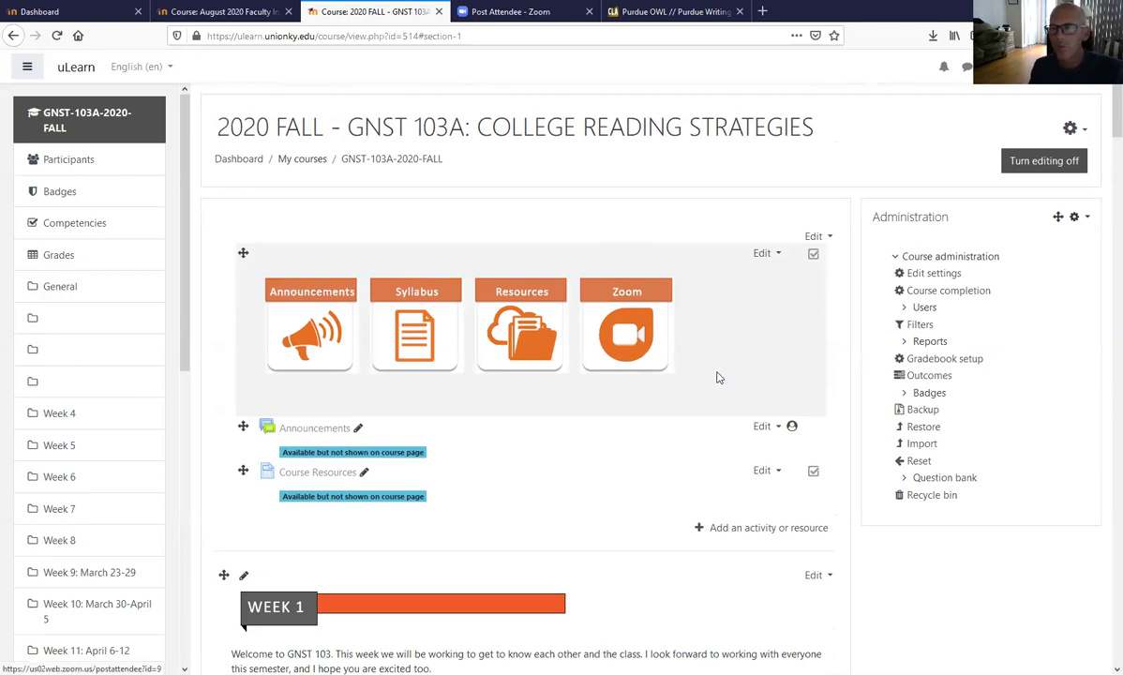
pyautogui.click(1058, 161)
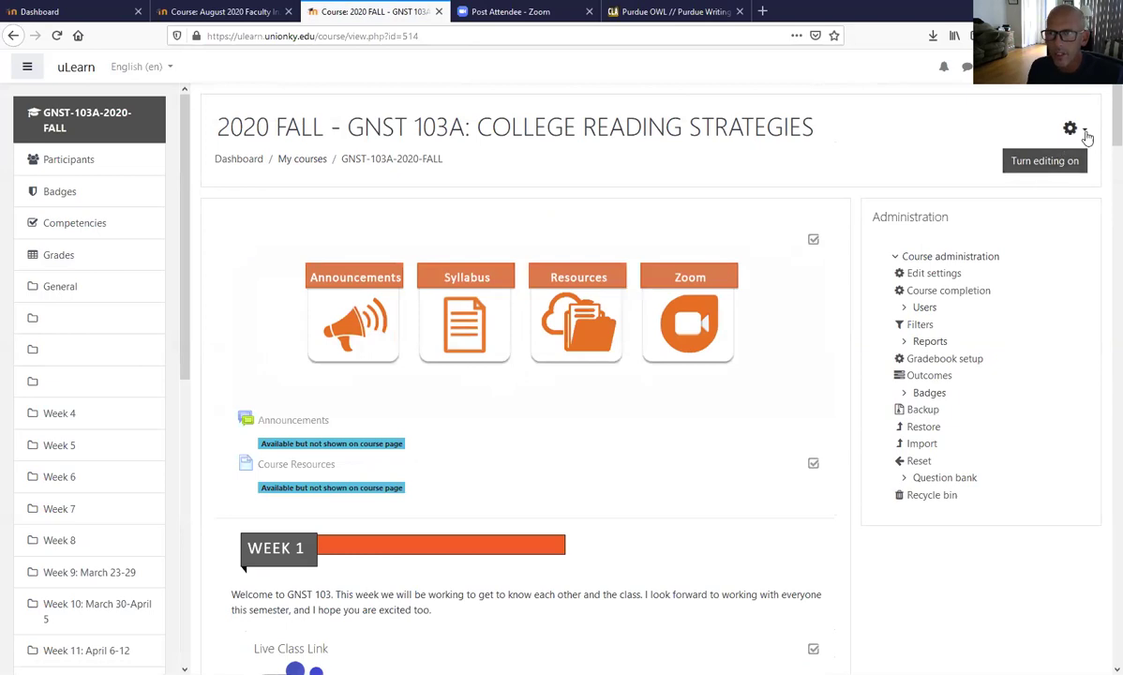
# Switch to the Student role in the GNST 103A course.
pyautogui.click(1082, 131)
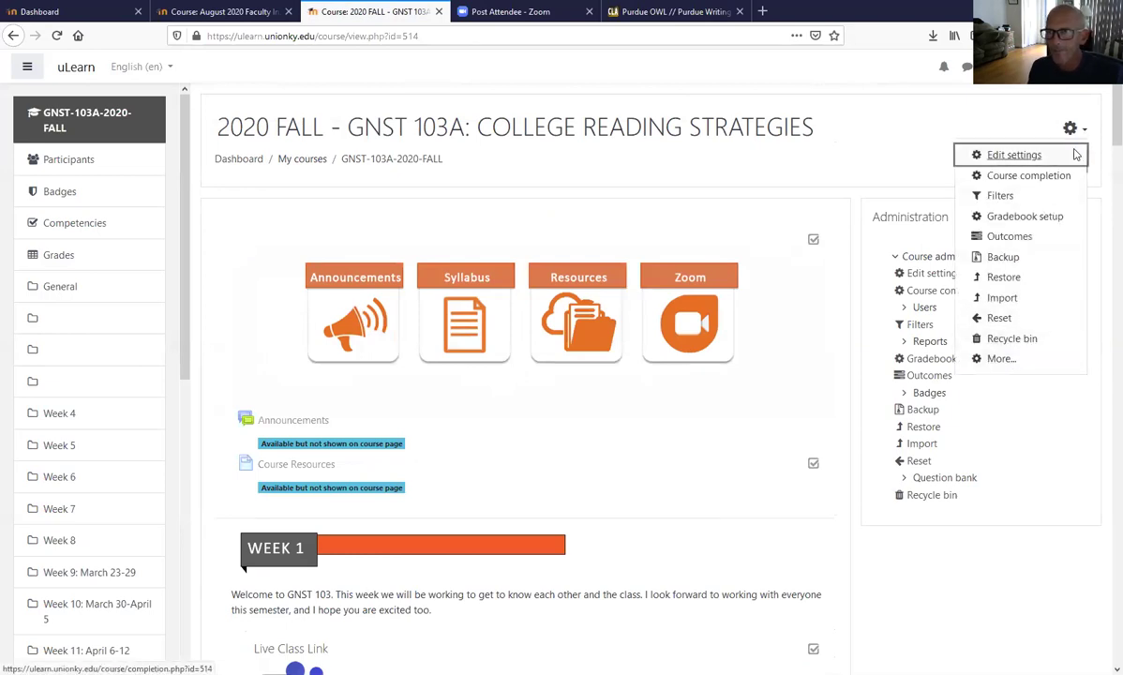
pyautogui.click(1078, 67)
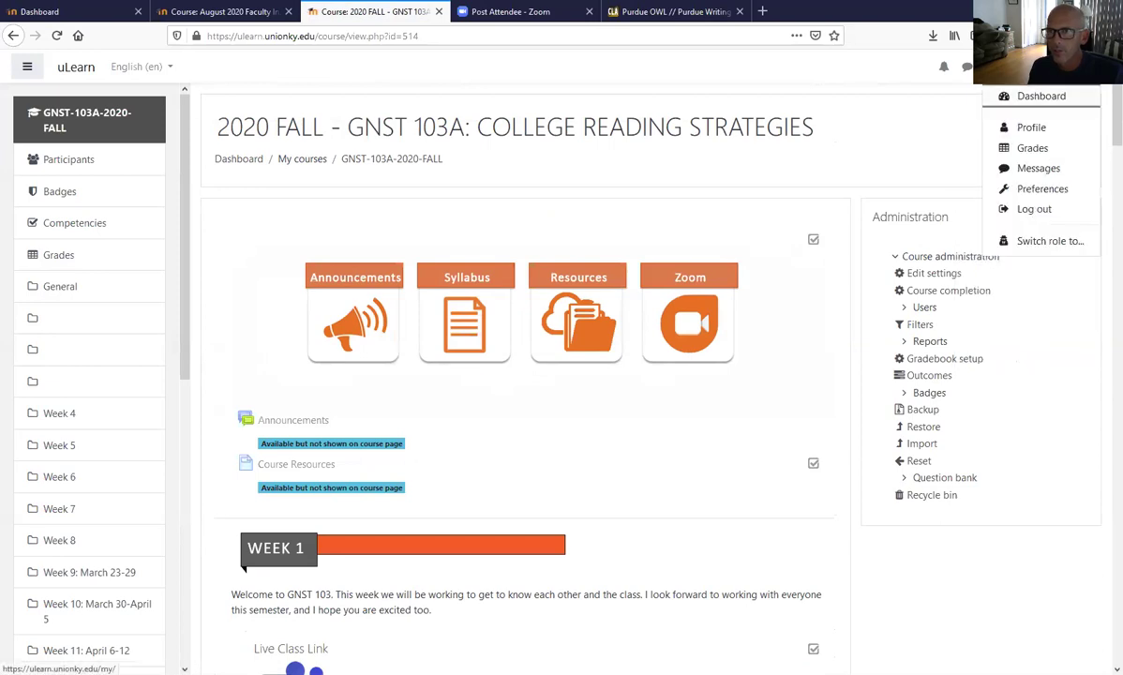
pyautogui.click(1042, 239)
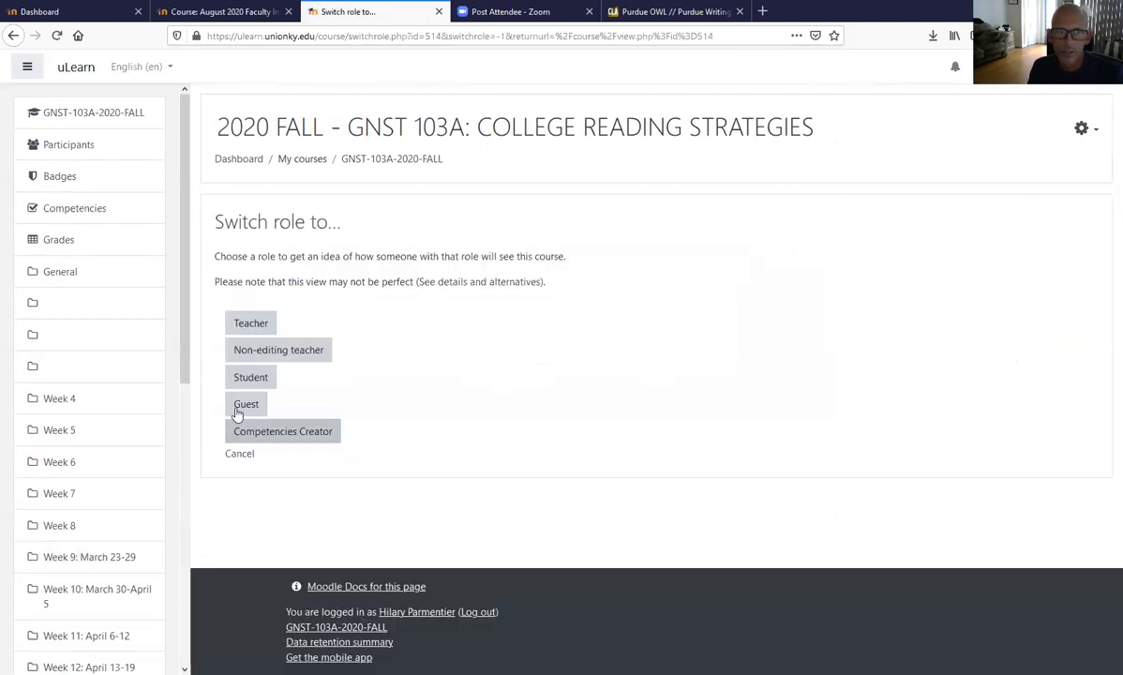
pyautogui.click(250, 382)
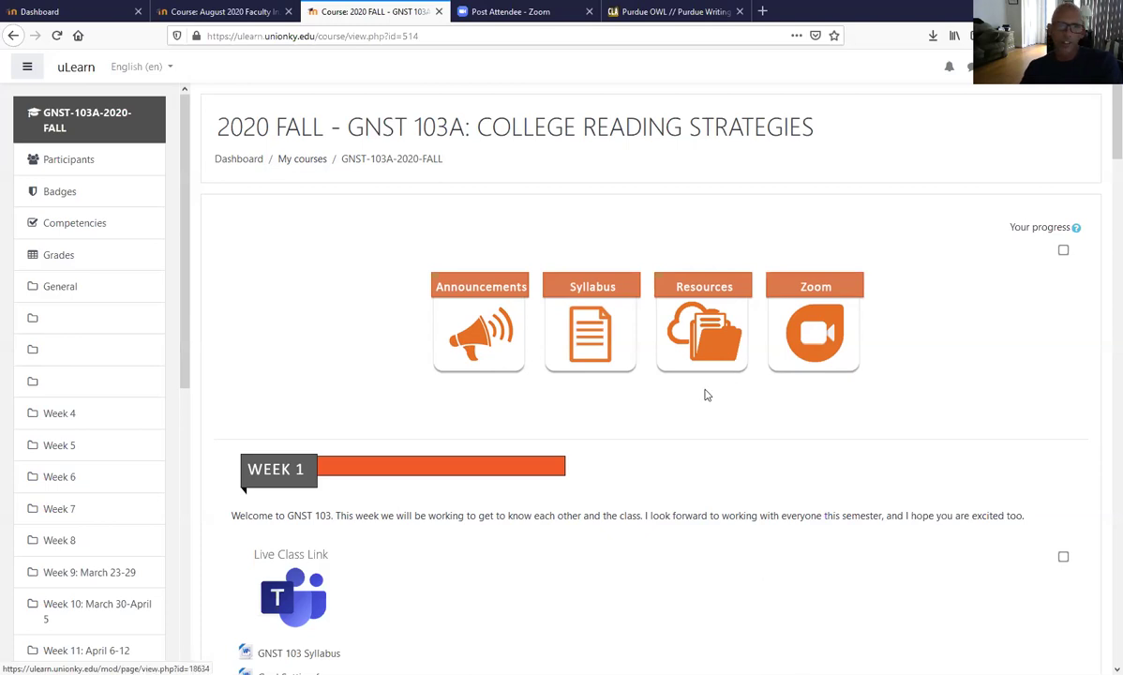
# Examine the student view of the course page, including the navigation images, Week 1 to 3 banners and Live Class Link label.
pyautogui.scroll(-4, 706, 394)
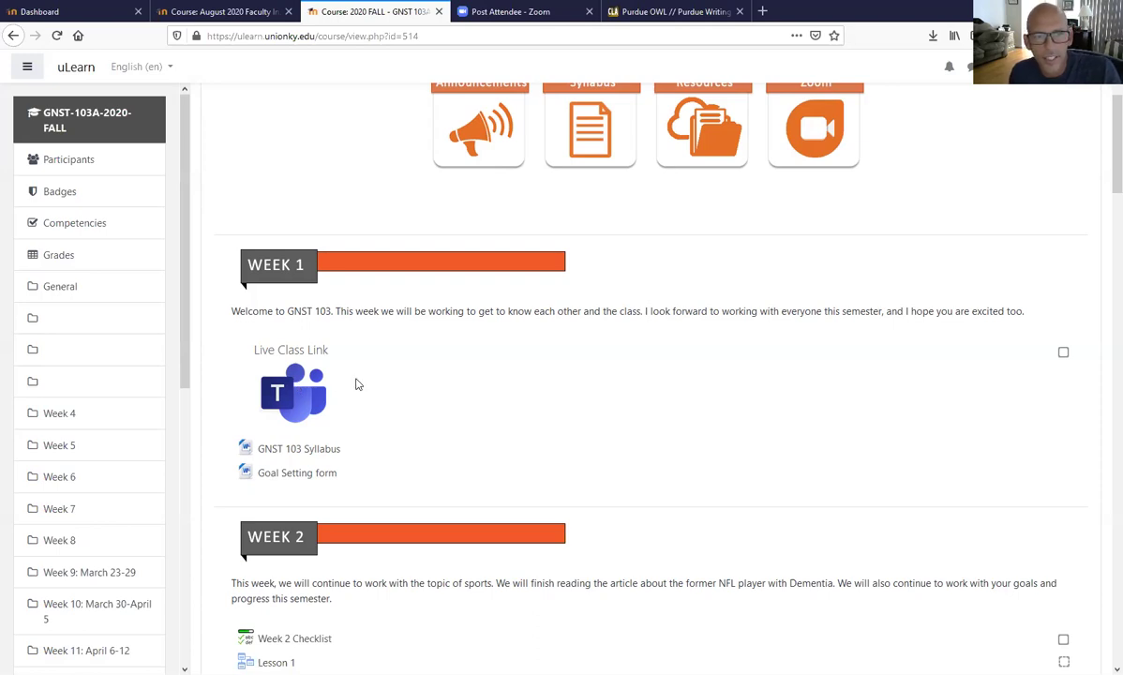
pyautogui.scroll(-1, 356, 384)
pyautogui.scroll(-3, 356, 384)
pyautogui.scroll(-4, 357, 379)
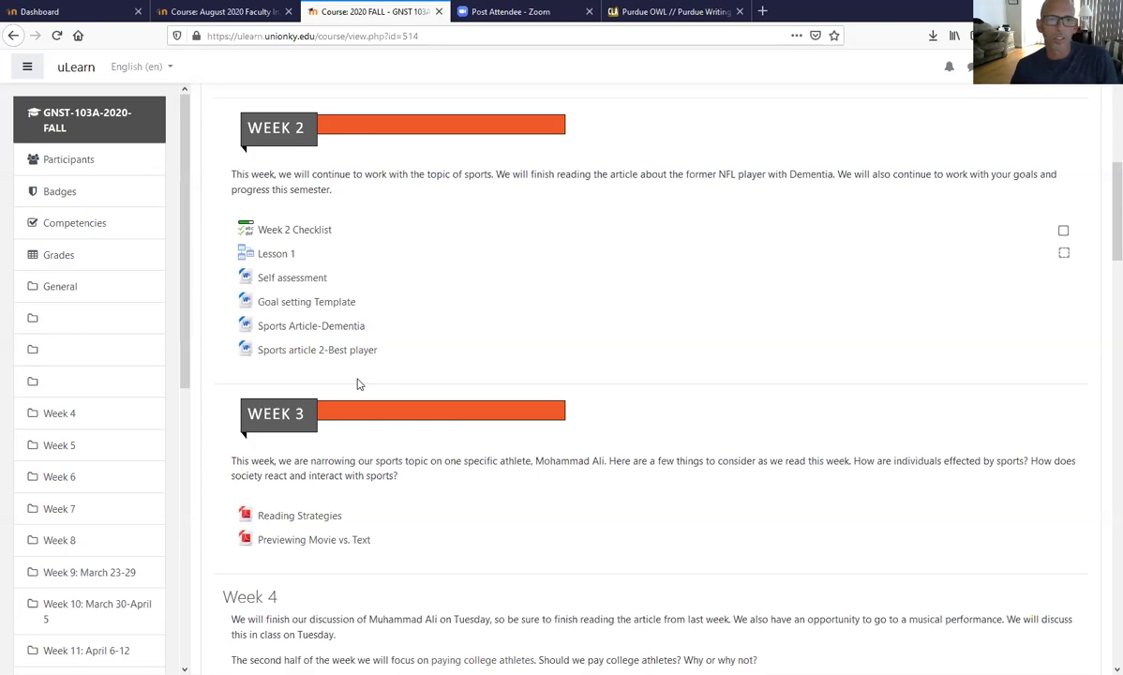
pyautogui.scroll(5, 402, 348)
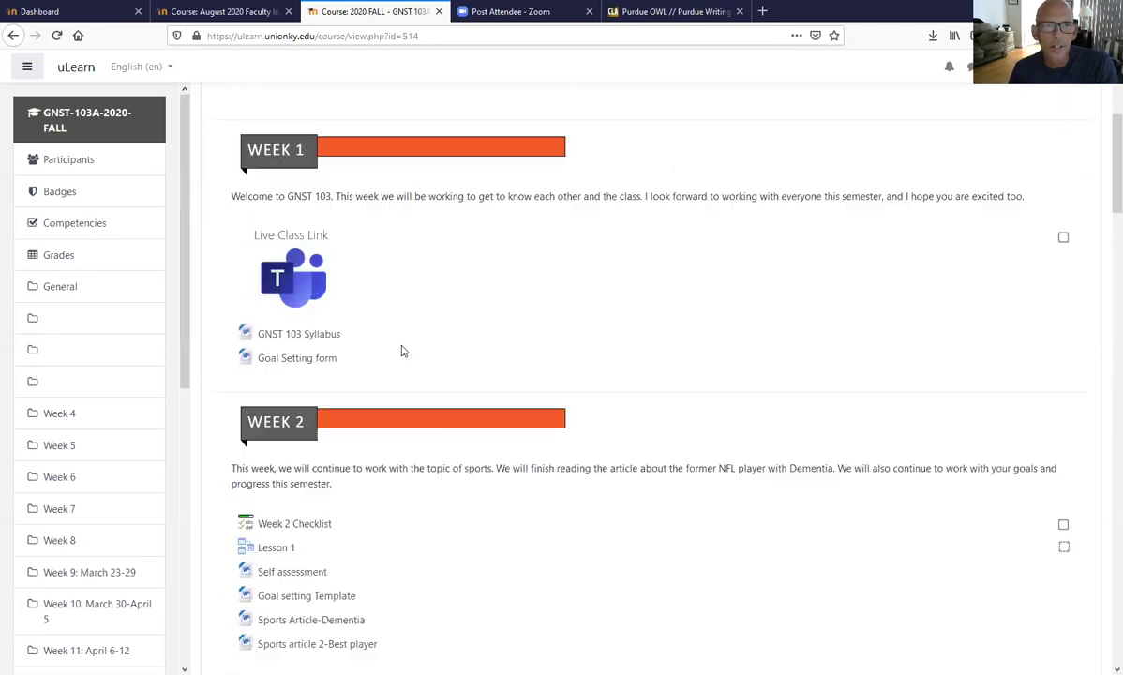
pyautogui.scroll(2, 402, 350)
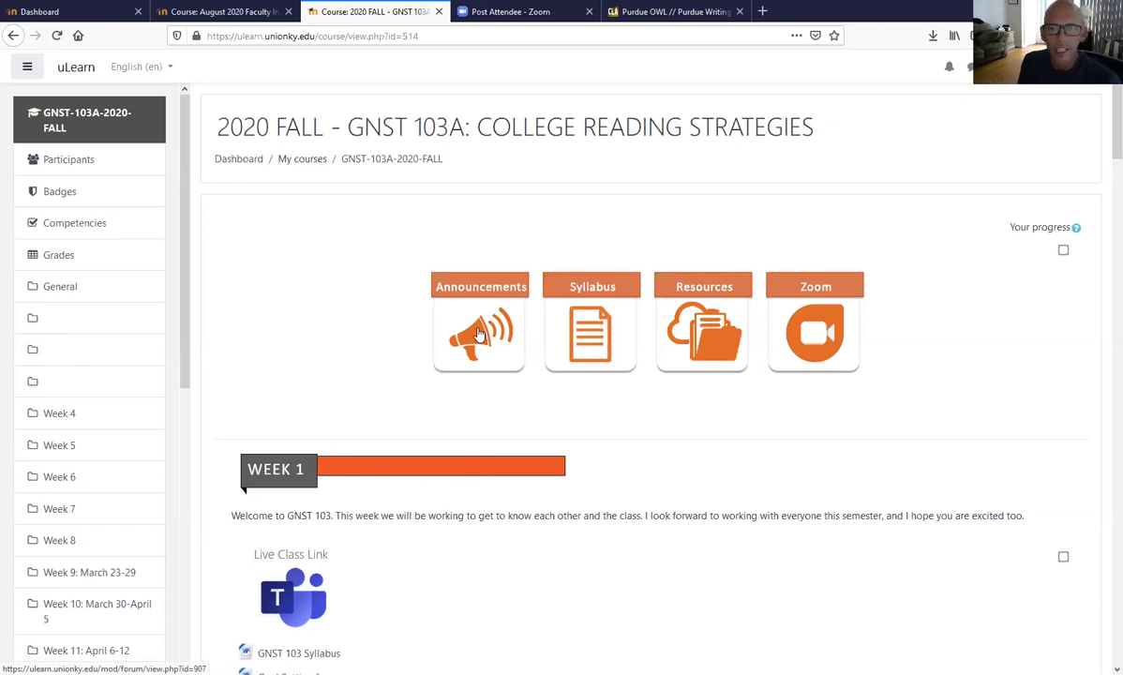
pyautogui.scroll(-8, 478, 333)
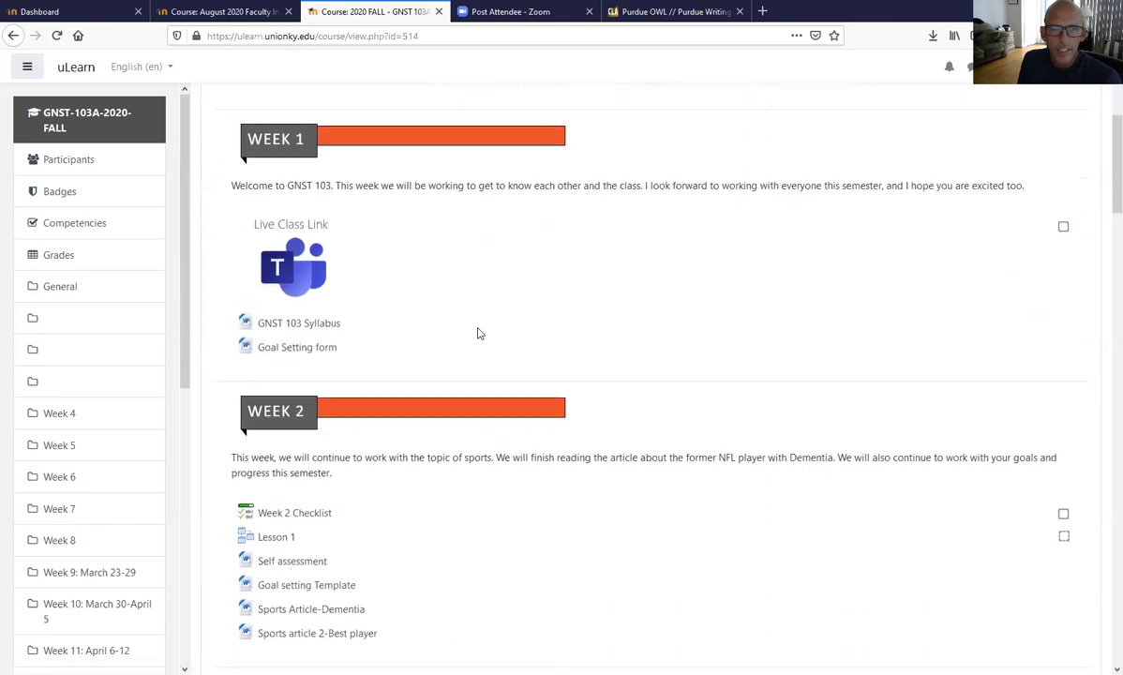
pyautogui.scroll(-1, 478, 333)
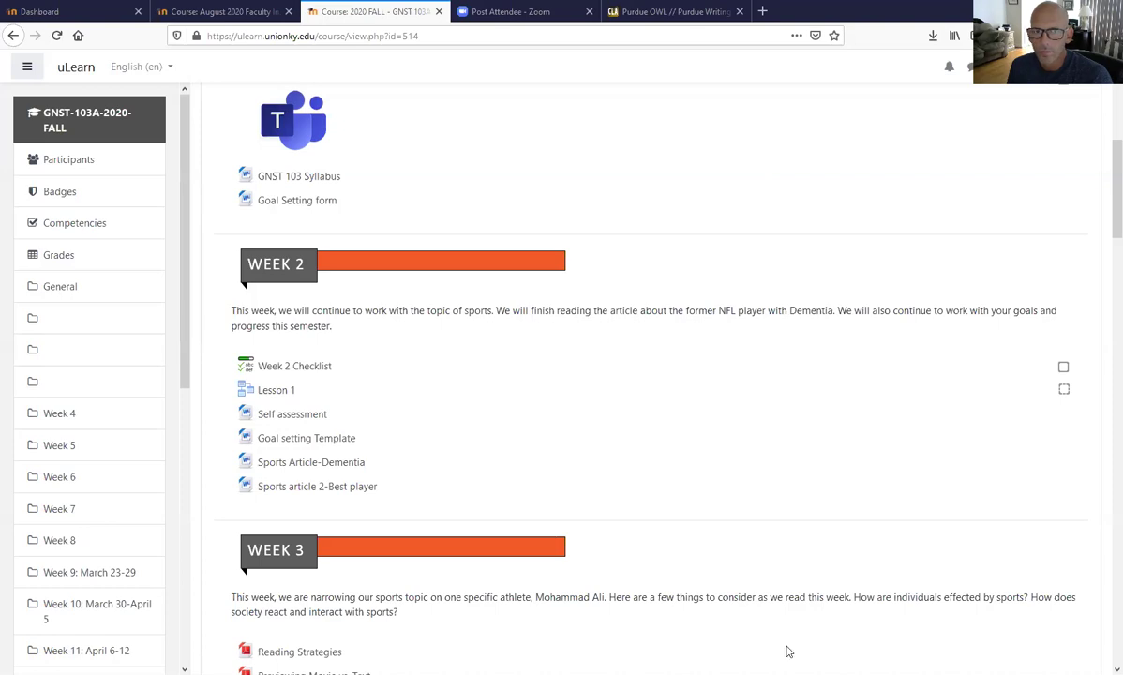
pyautogui.doubleClick(802, 18)
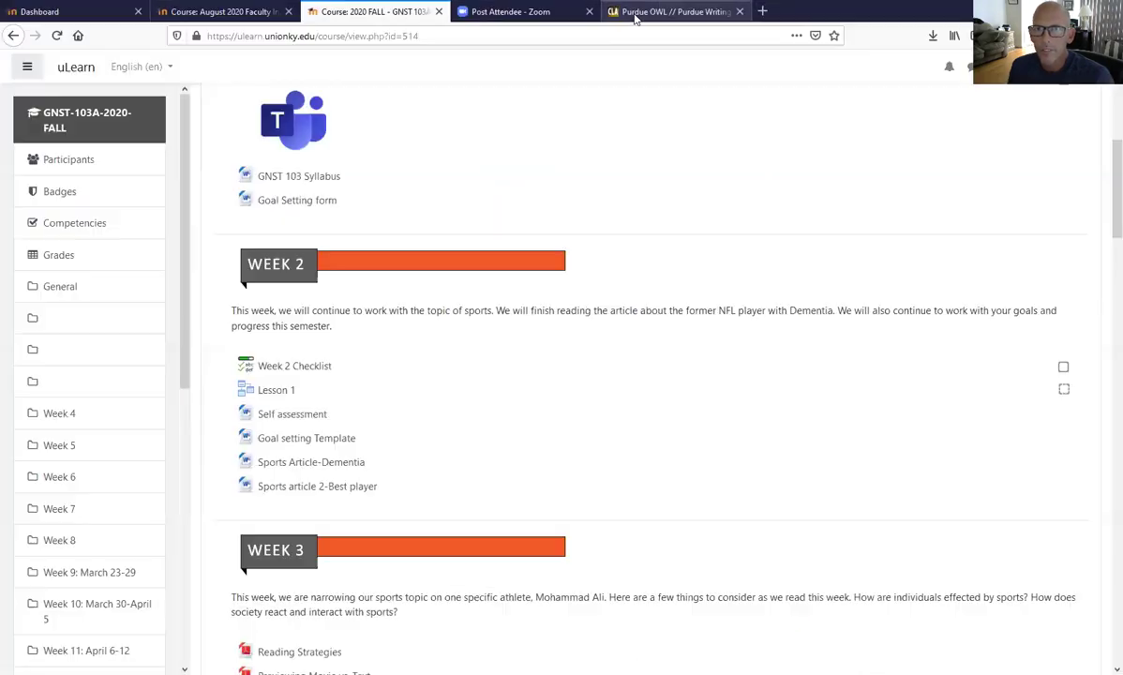
pyautogui.doubleClick(805, 11)
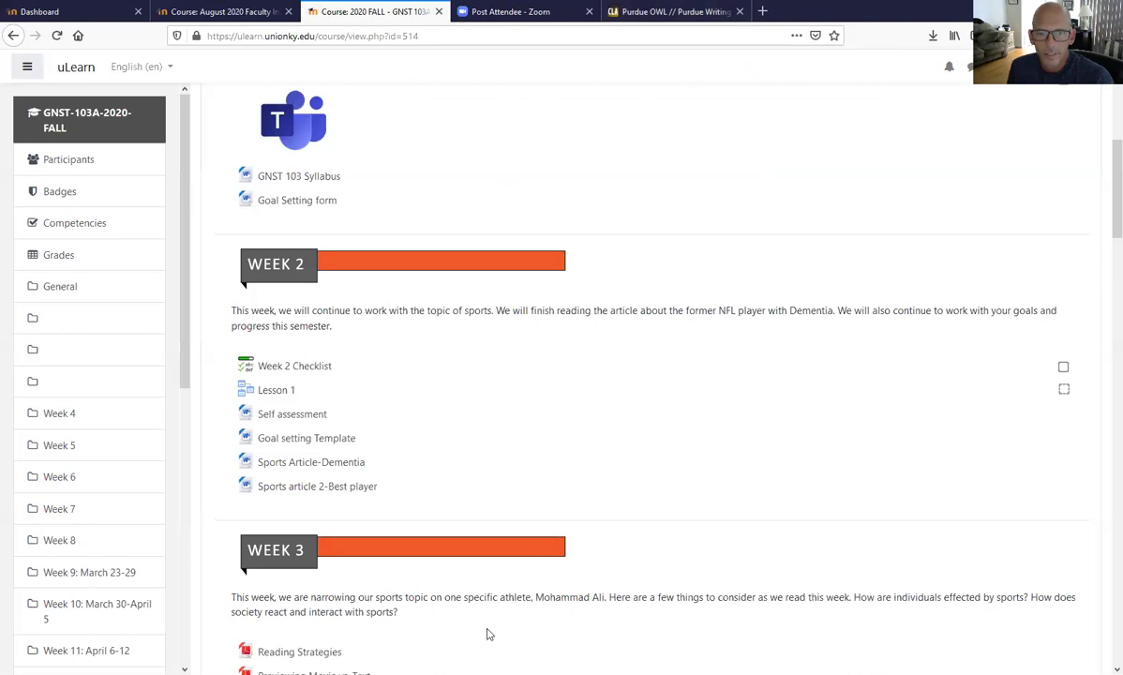